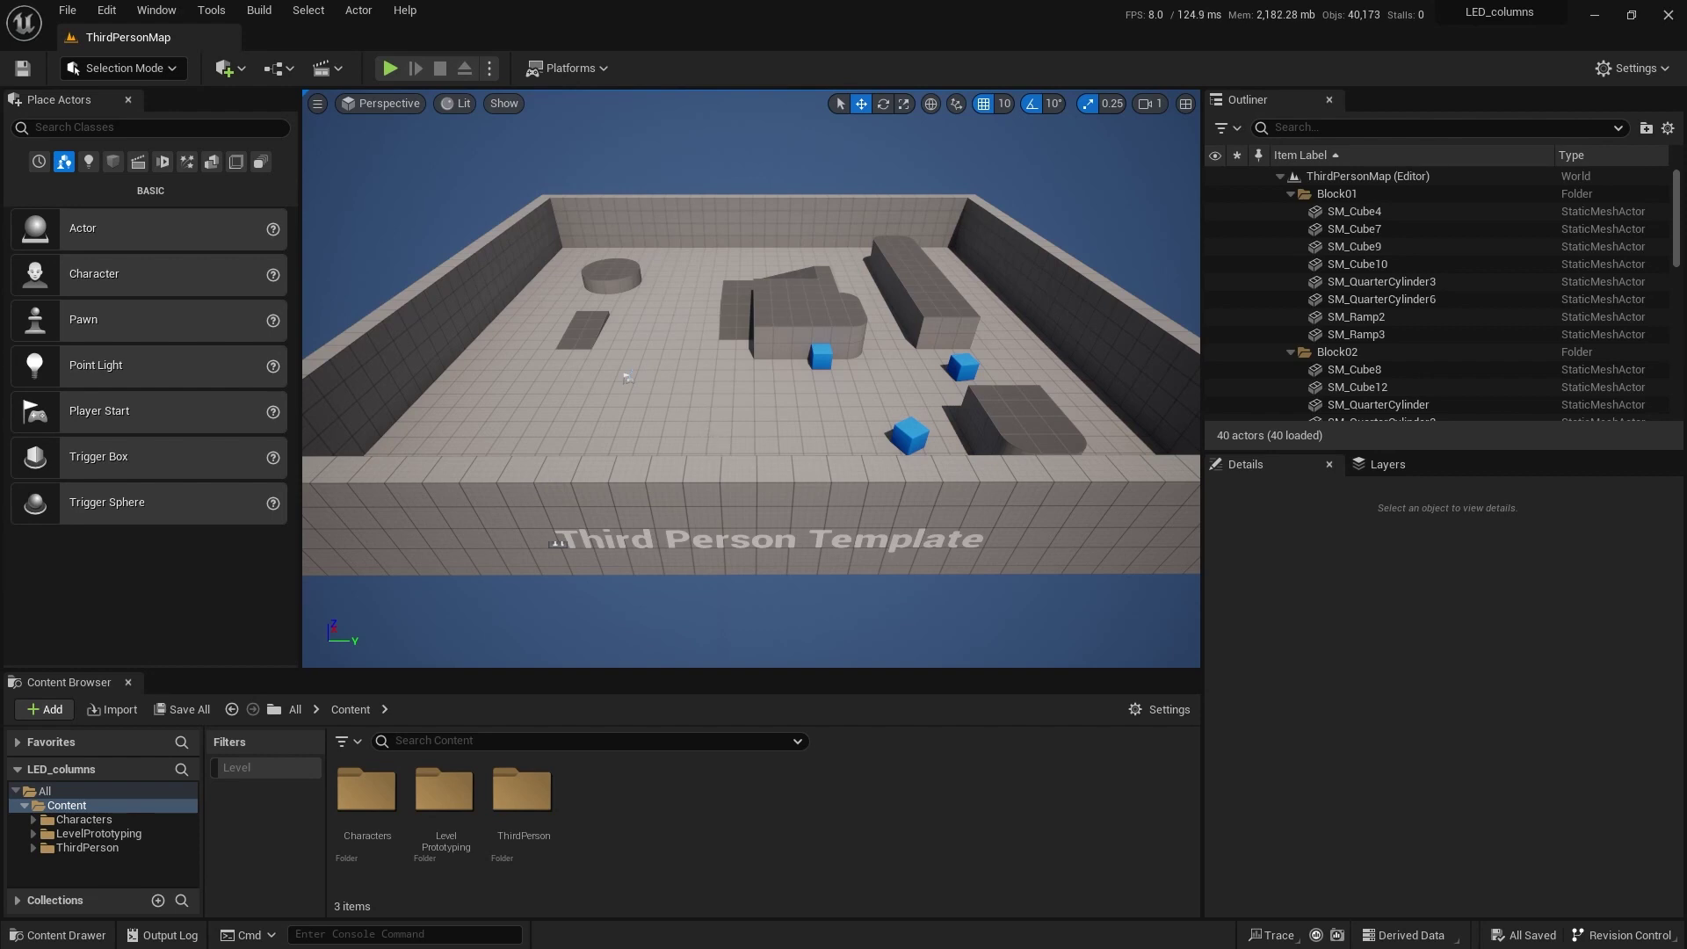
- Fly the viewport camera forward and down over the ThirdPersonMap floor
drag(590, 402, 589, 307)
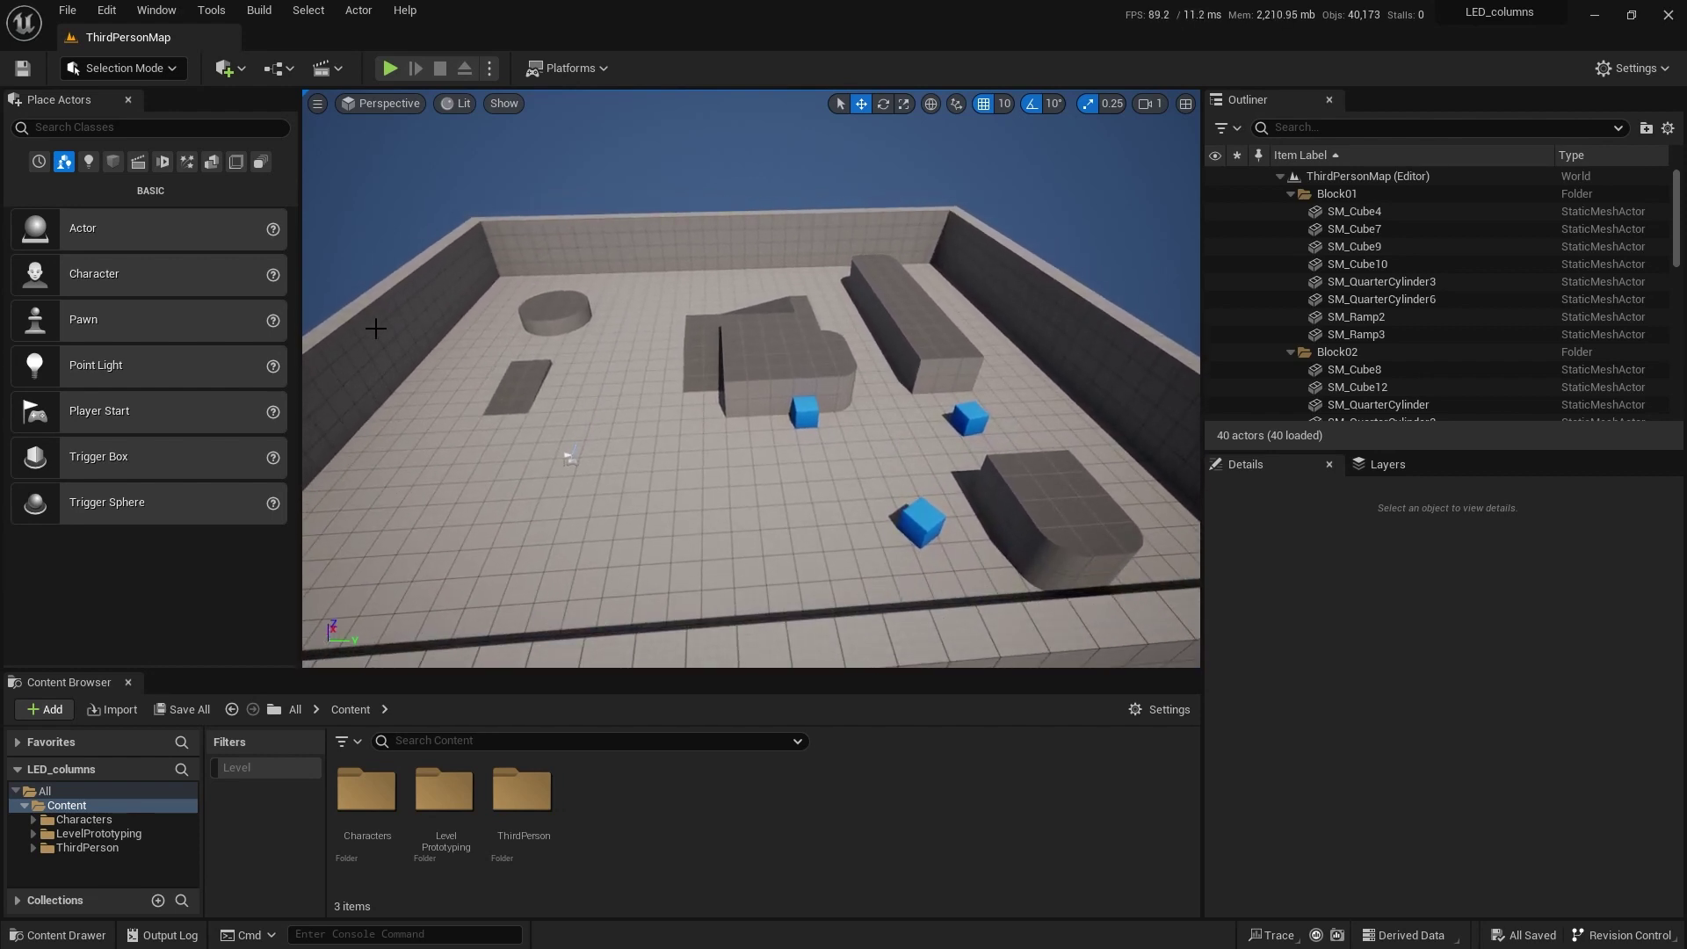
- Place a Cylinder from the Shapes list and stretch it into a tall column
click(112, 163)
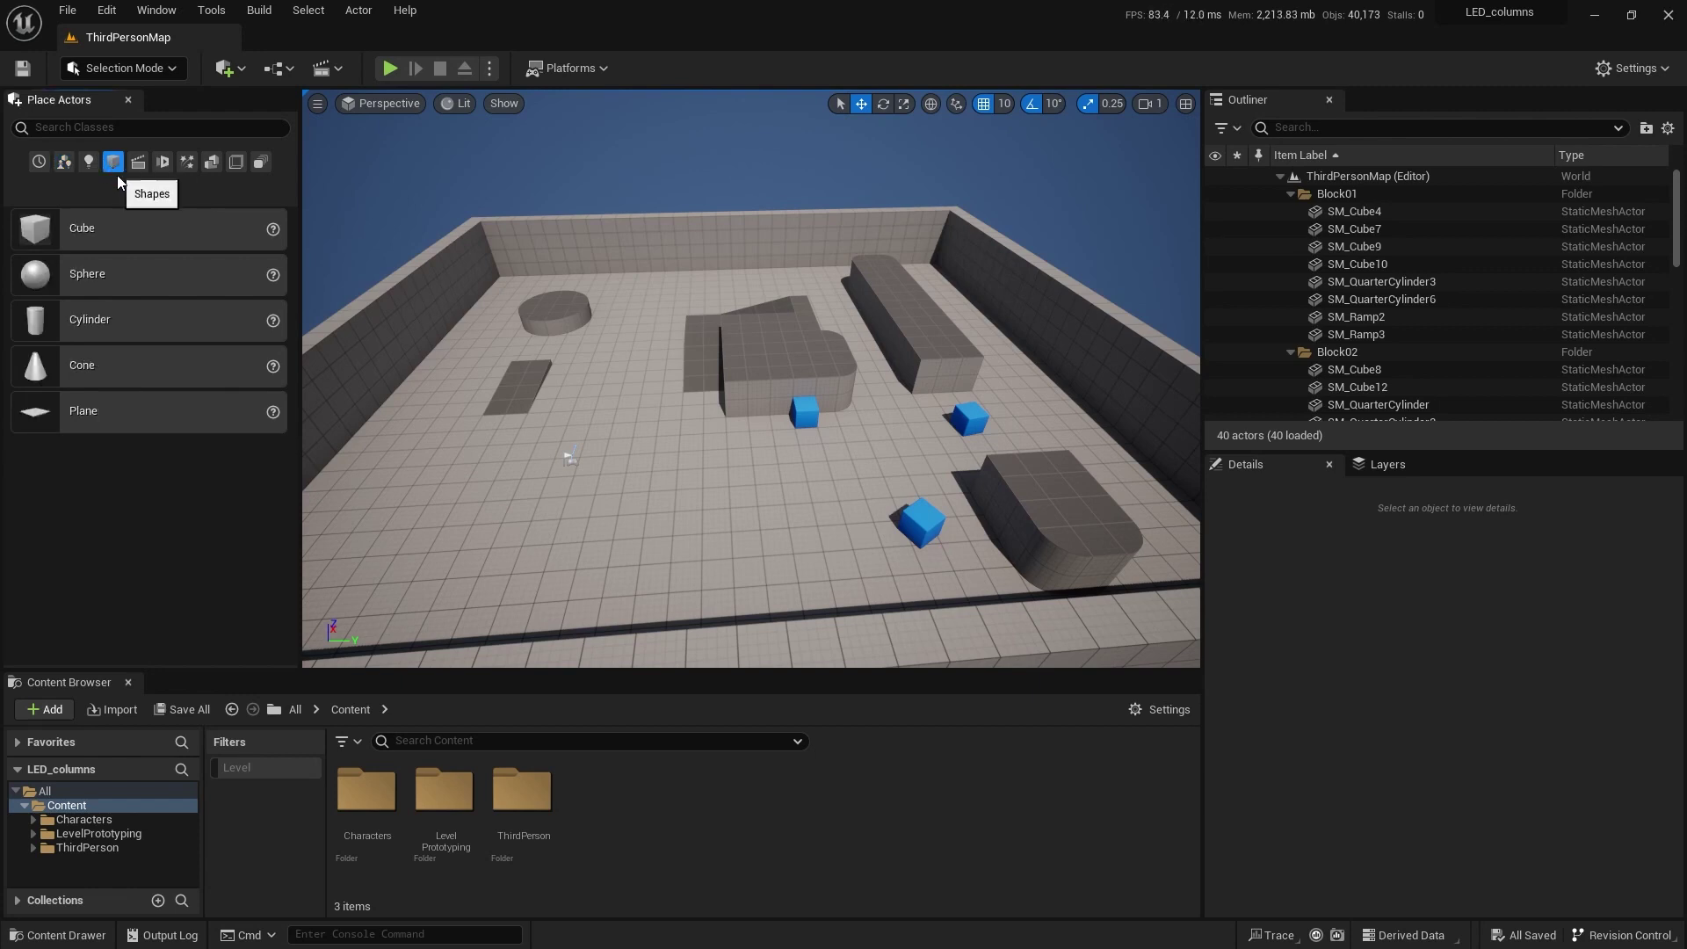
drag(124, 319, 462, 332)
key(e)
key(r)
drag(514, 414, 508, 420)
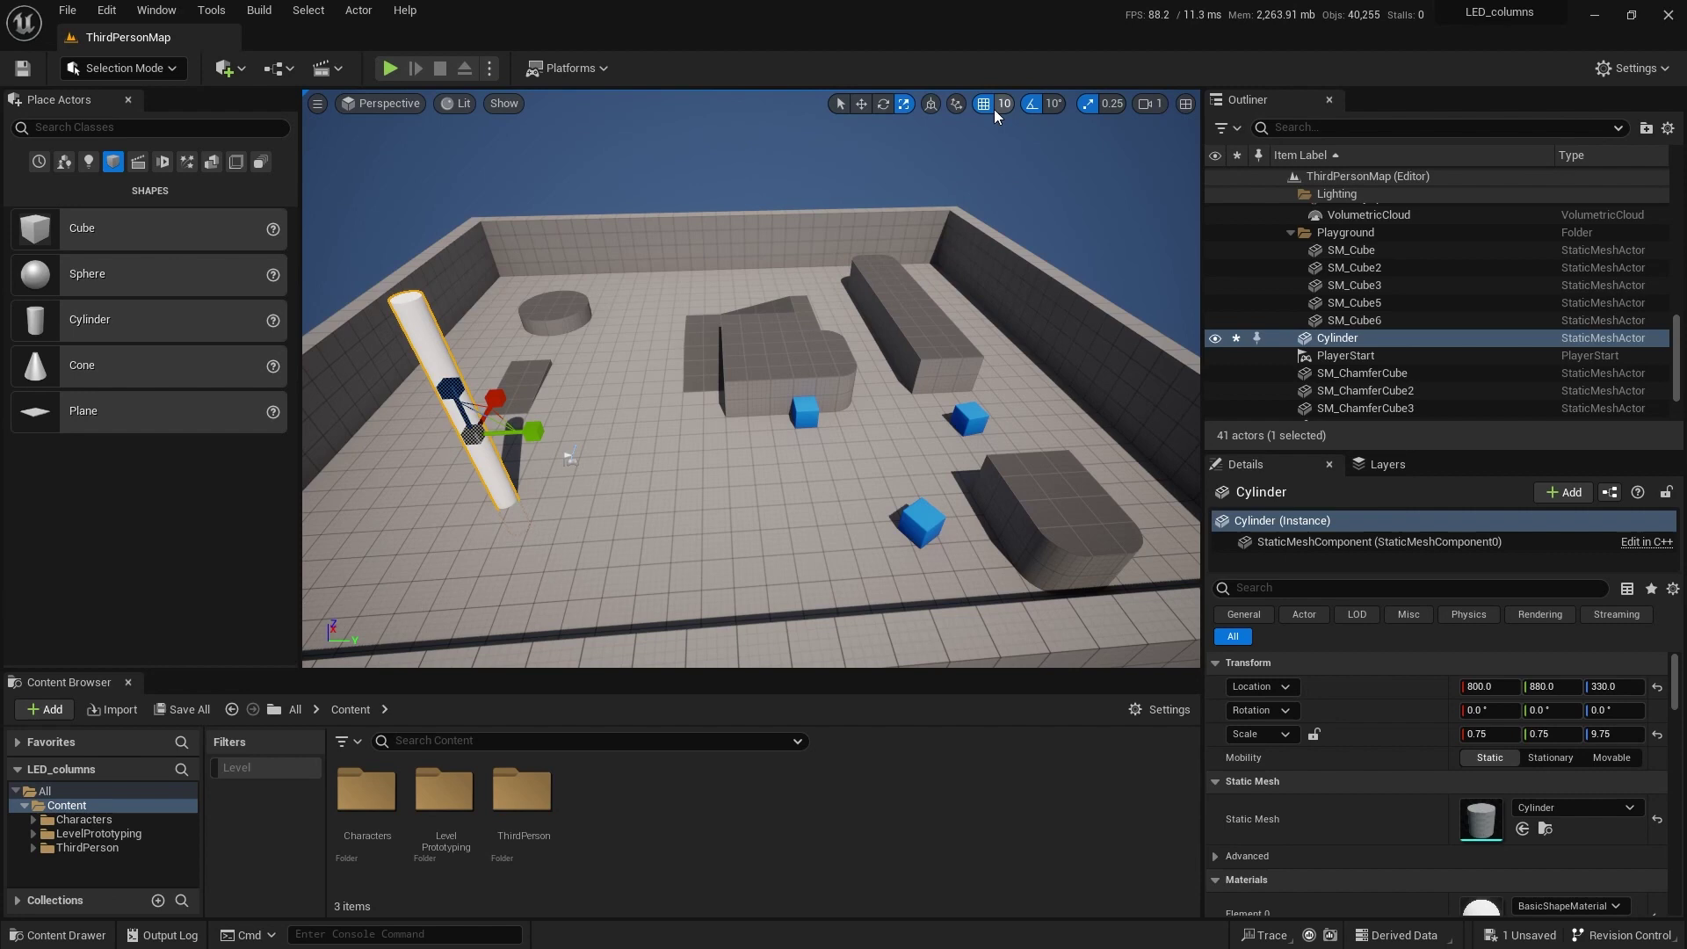
- With scale snapping off, thin the cylinder, raise it to 500, and duplicate it along Y
click(1094, 104)
drag(450, 424, 582, 465)
click(862, 104)
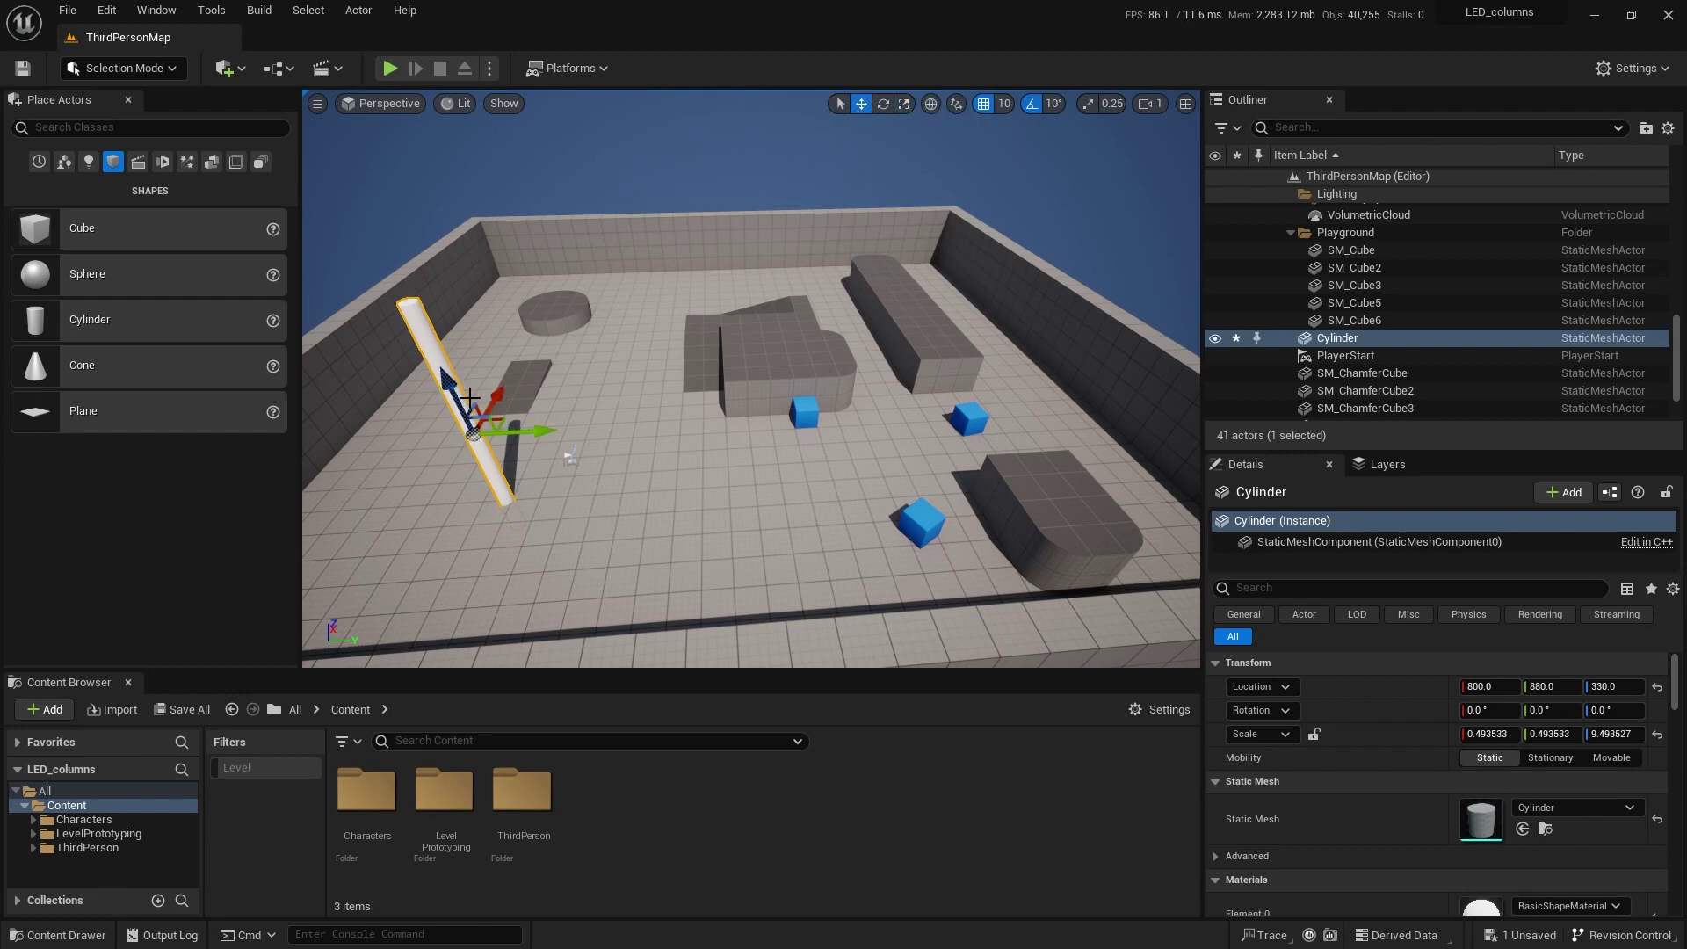
drag(446, 390, 427, 342)
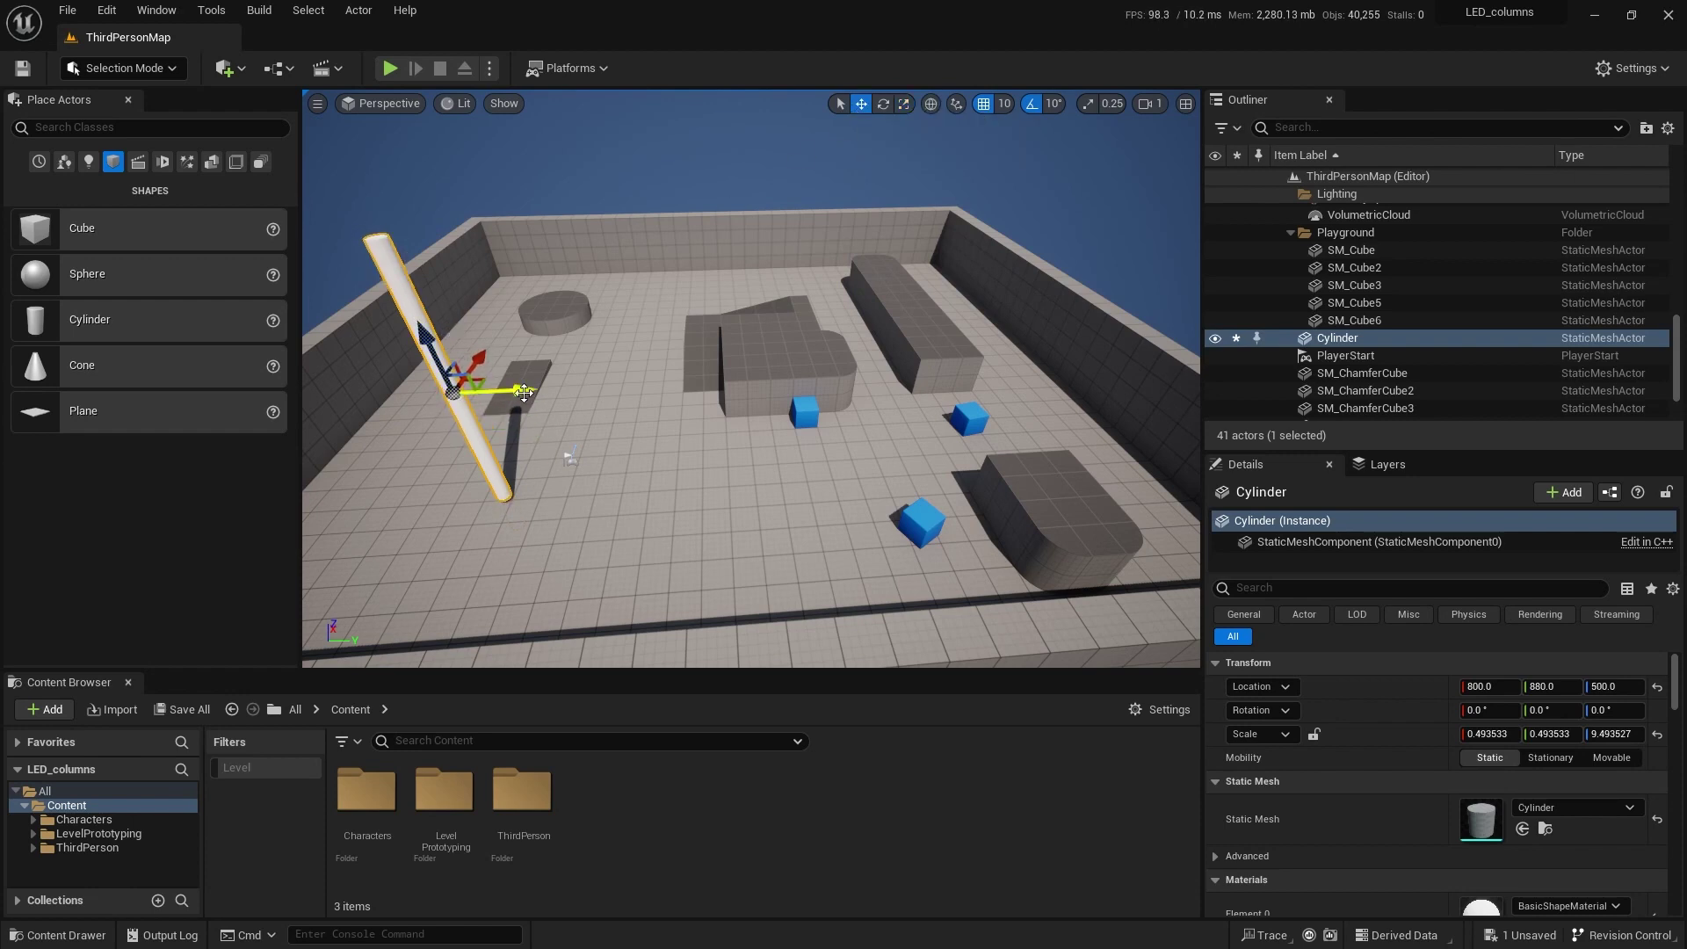
alt+drag(520, 389, 675, 384)
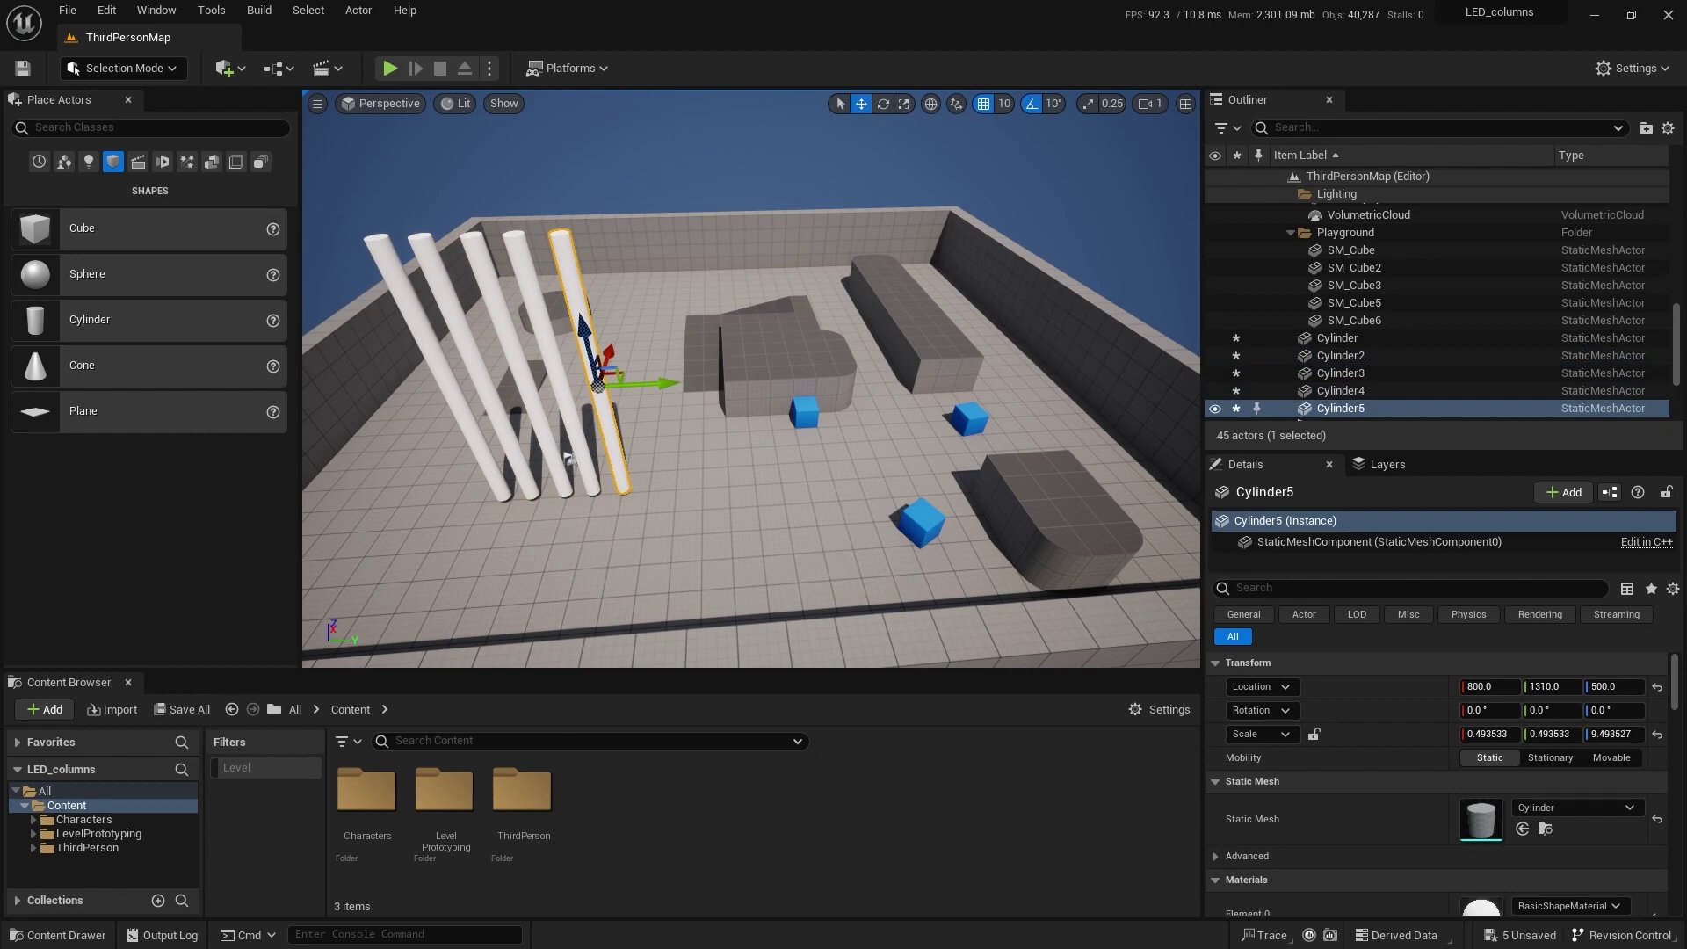
- Create a 'mats' folder under Content and add a new material inside it
right_click(89, 807)
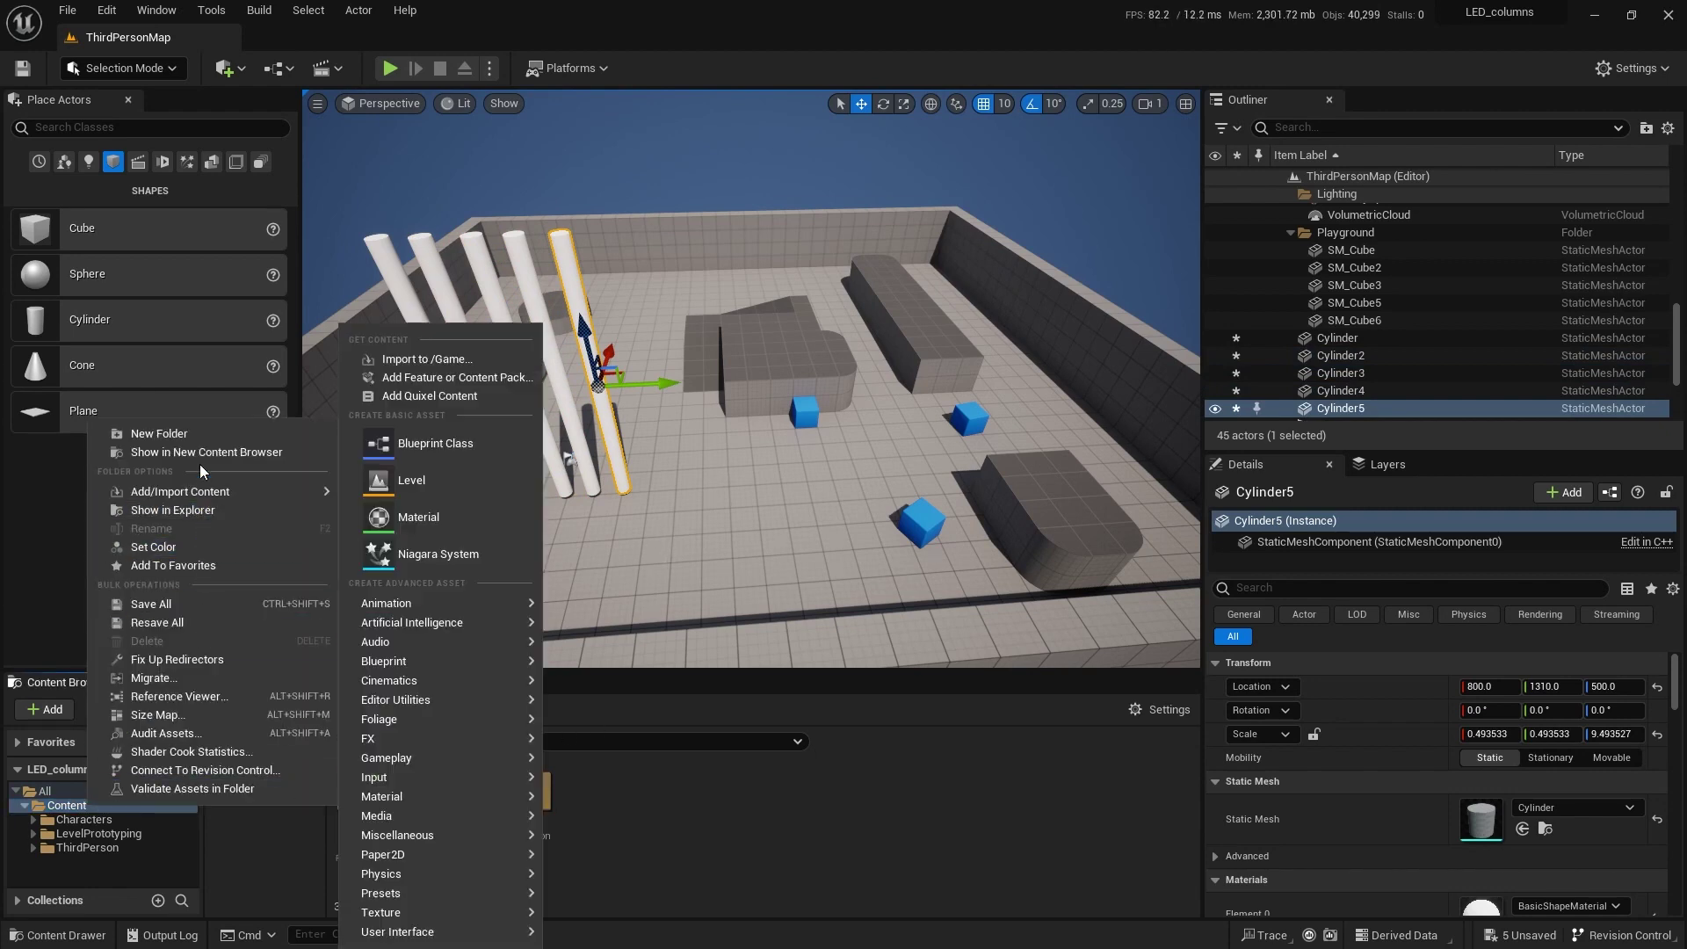
click(197, 436)
text(mats)
key(Return)
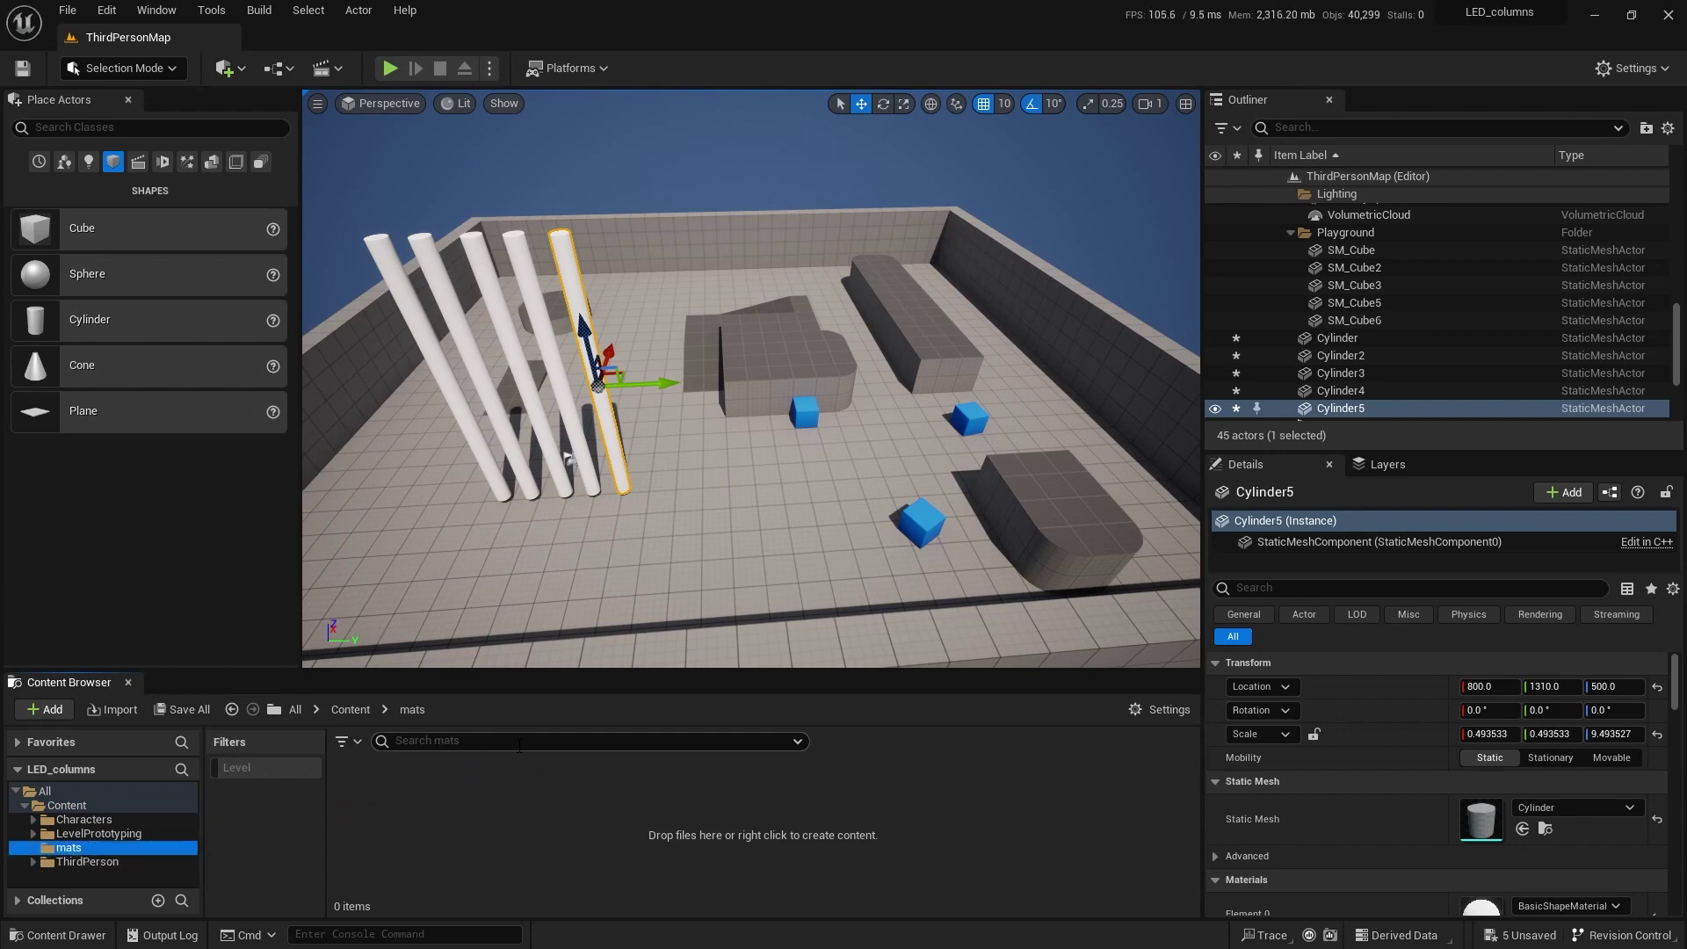
right_click(513, 820)
click(613, 387)
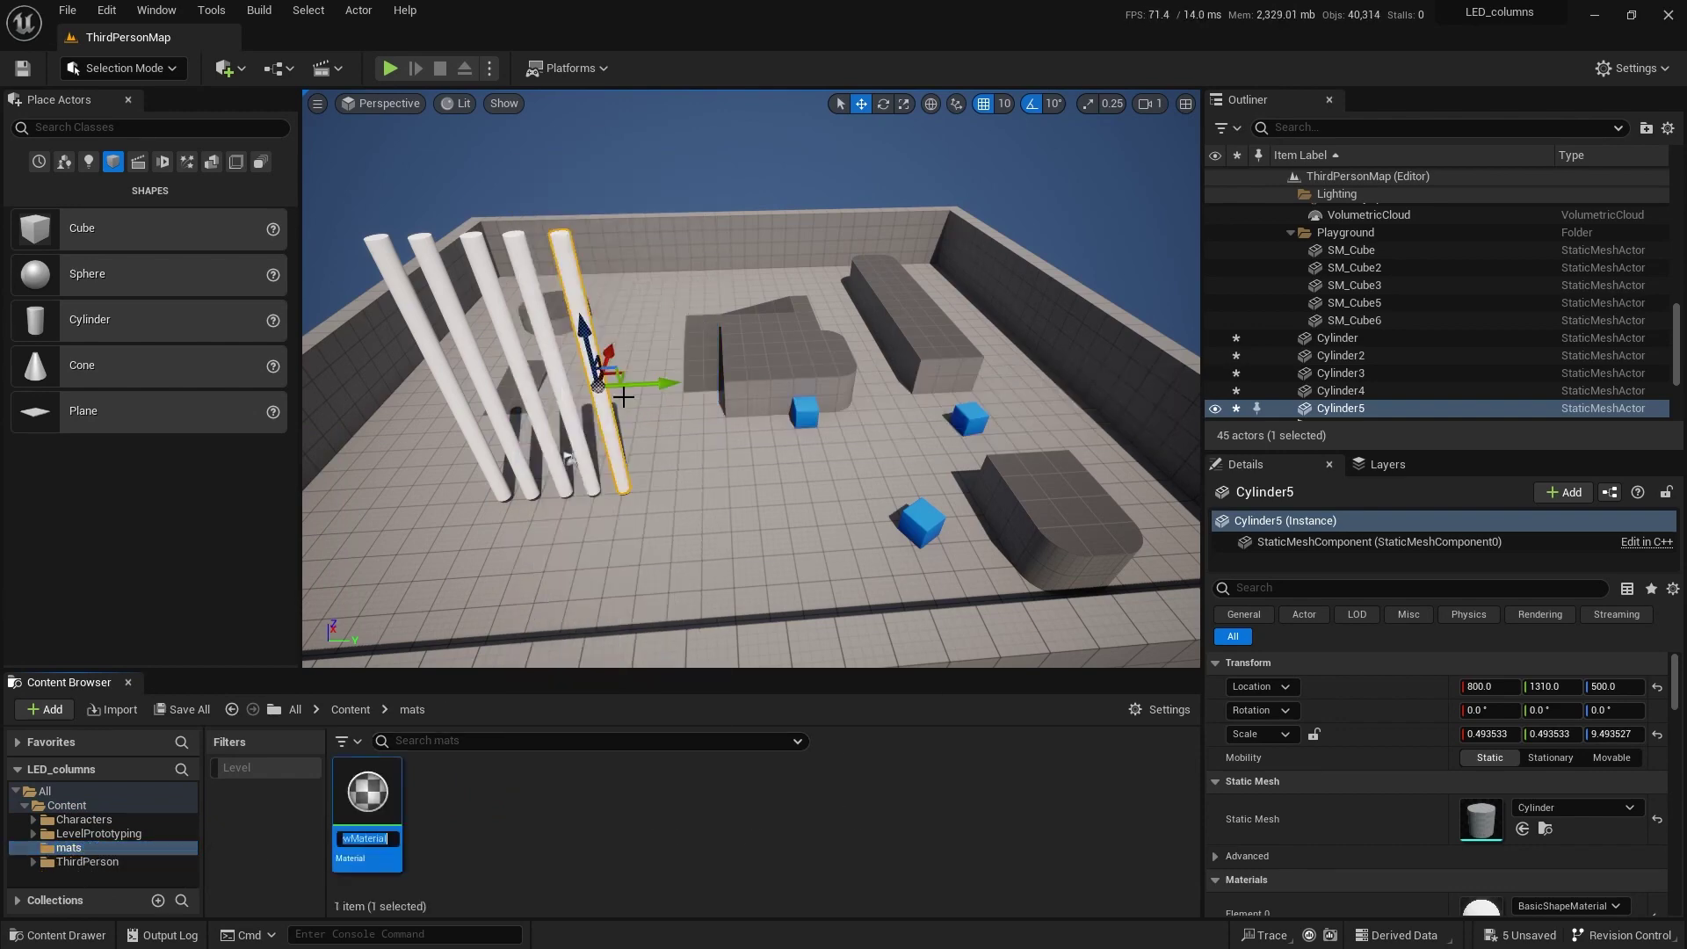
- Open NewMaterial and add a GeneratedBand node to its graph
double_click(374, 771)
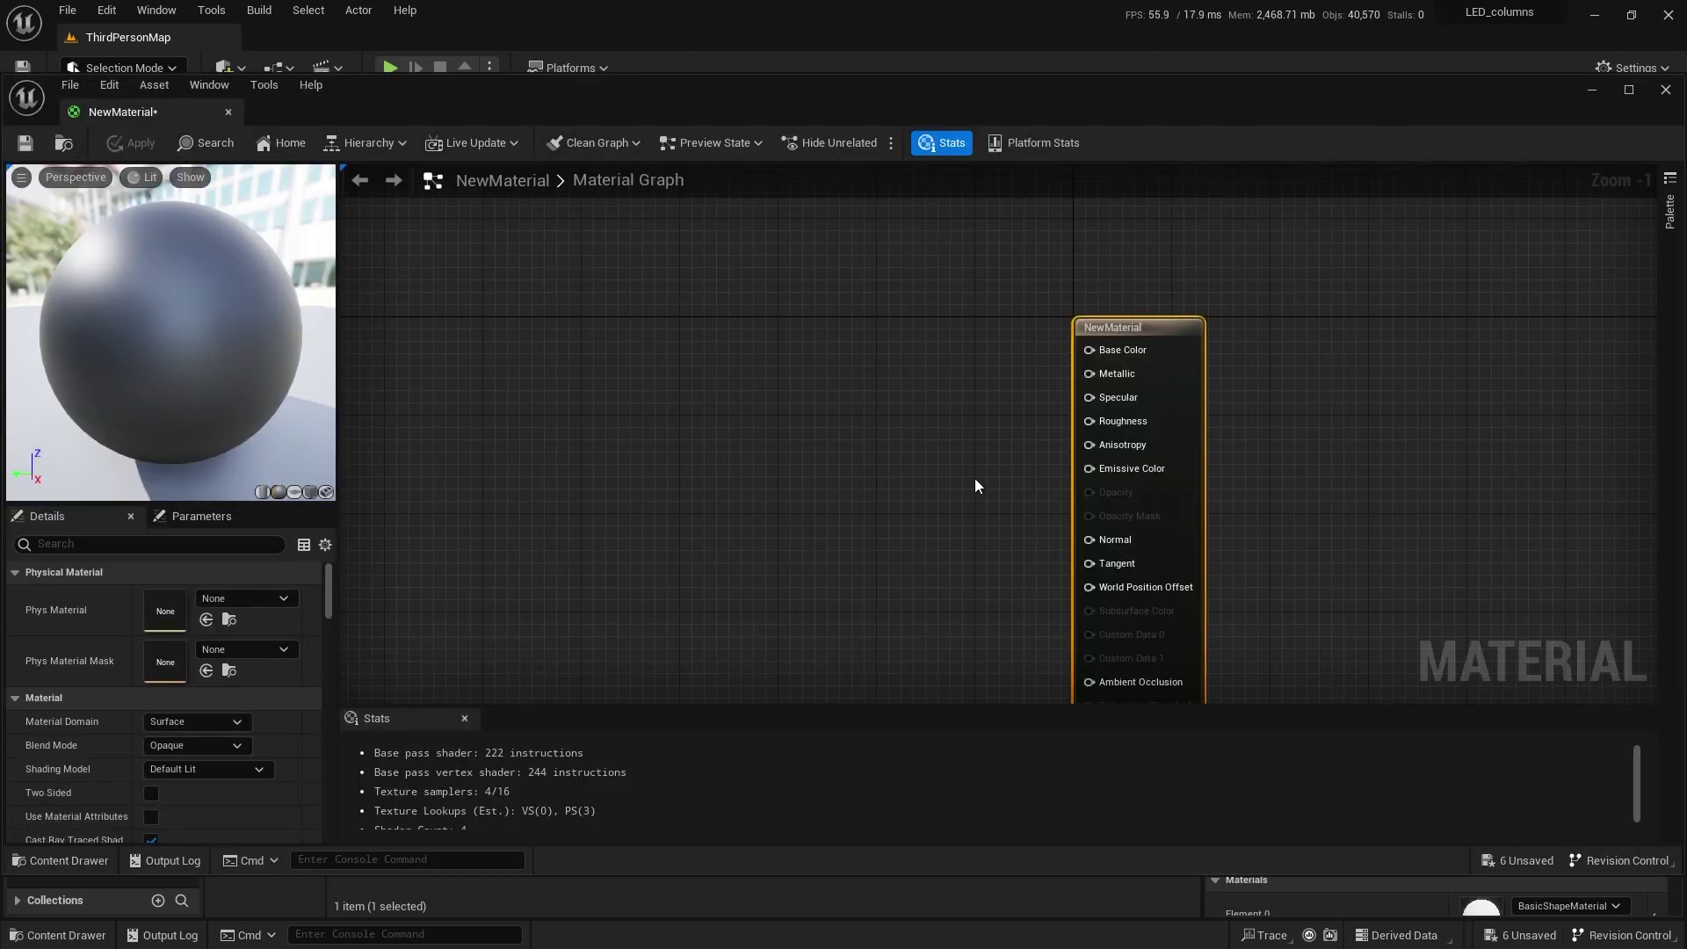
right_click(658, 346)
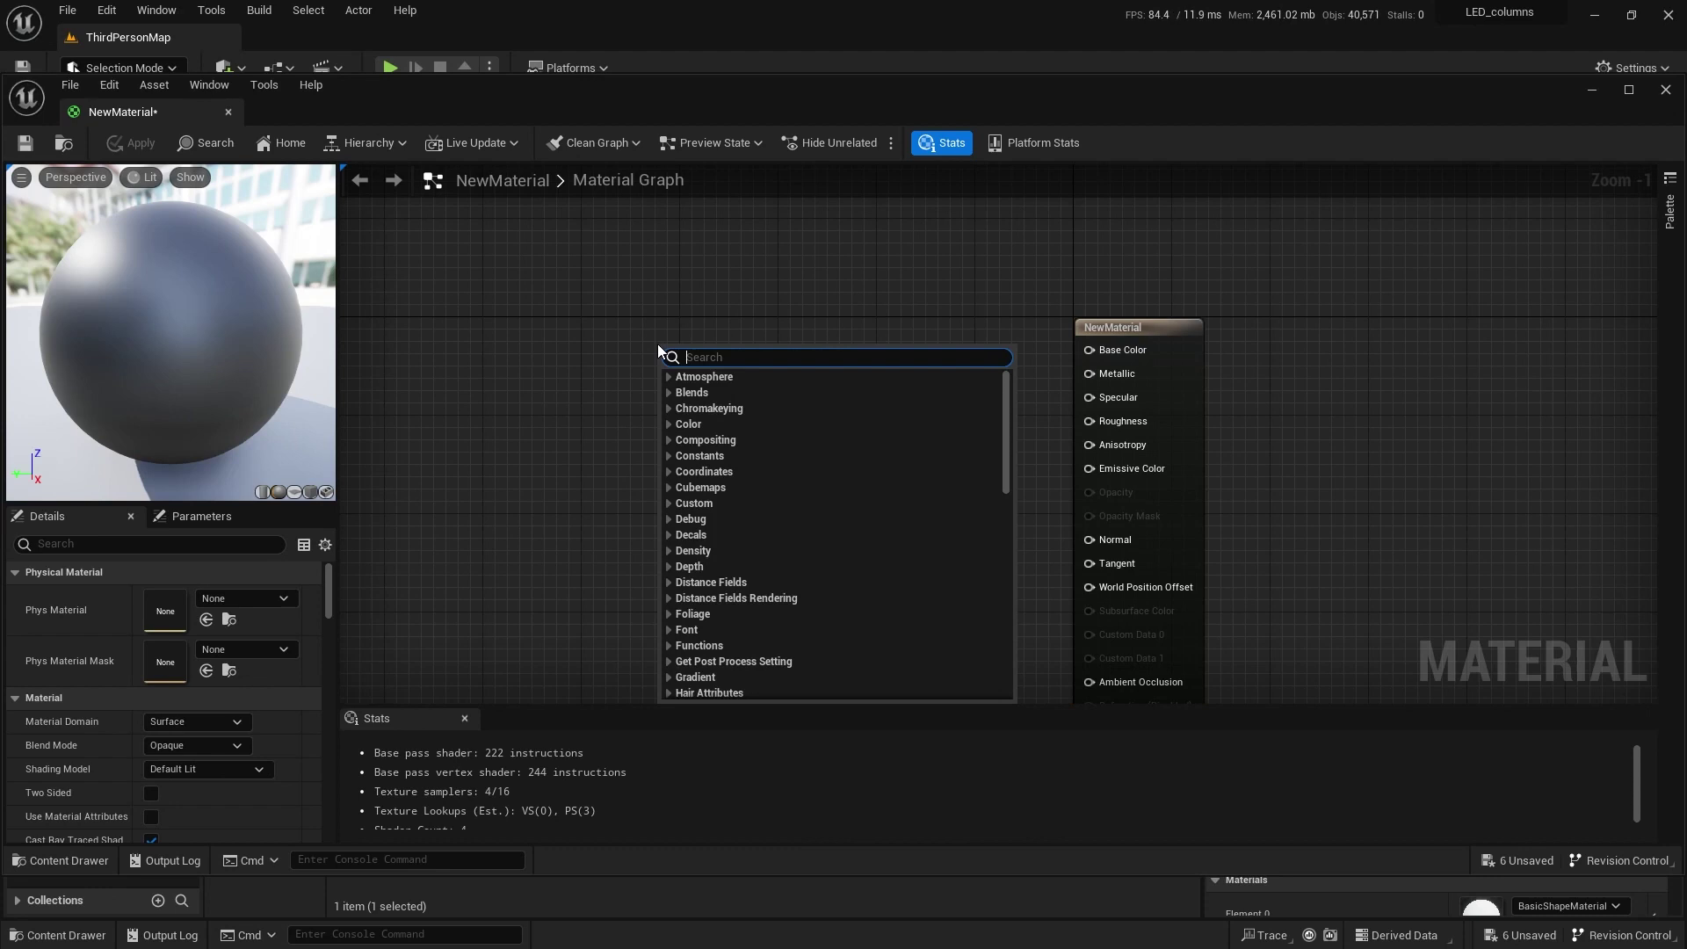
text(band)
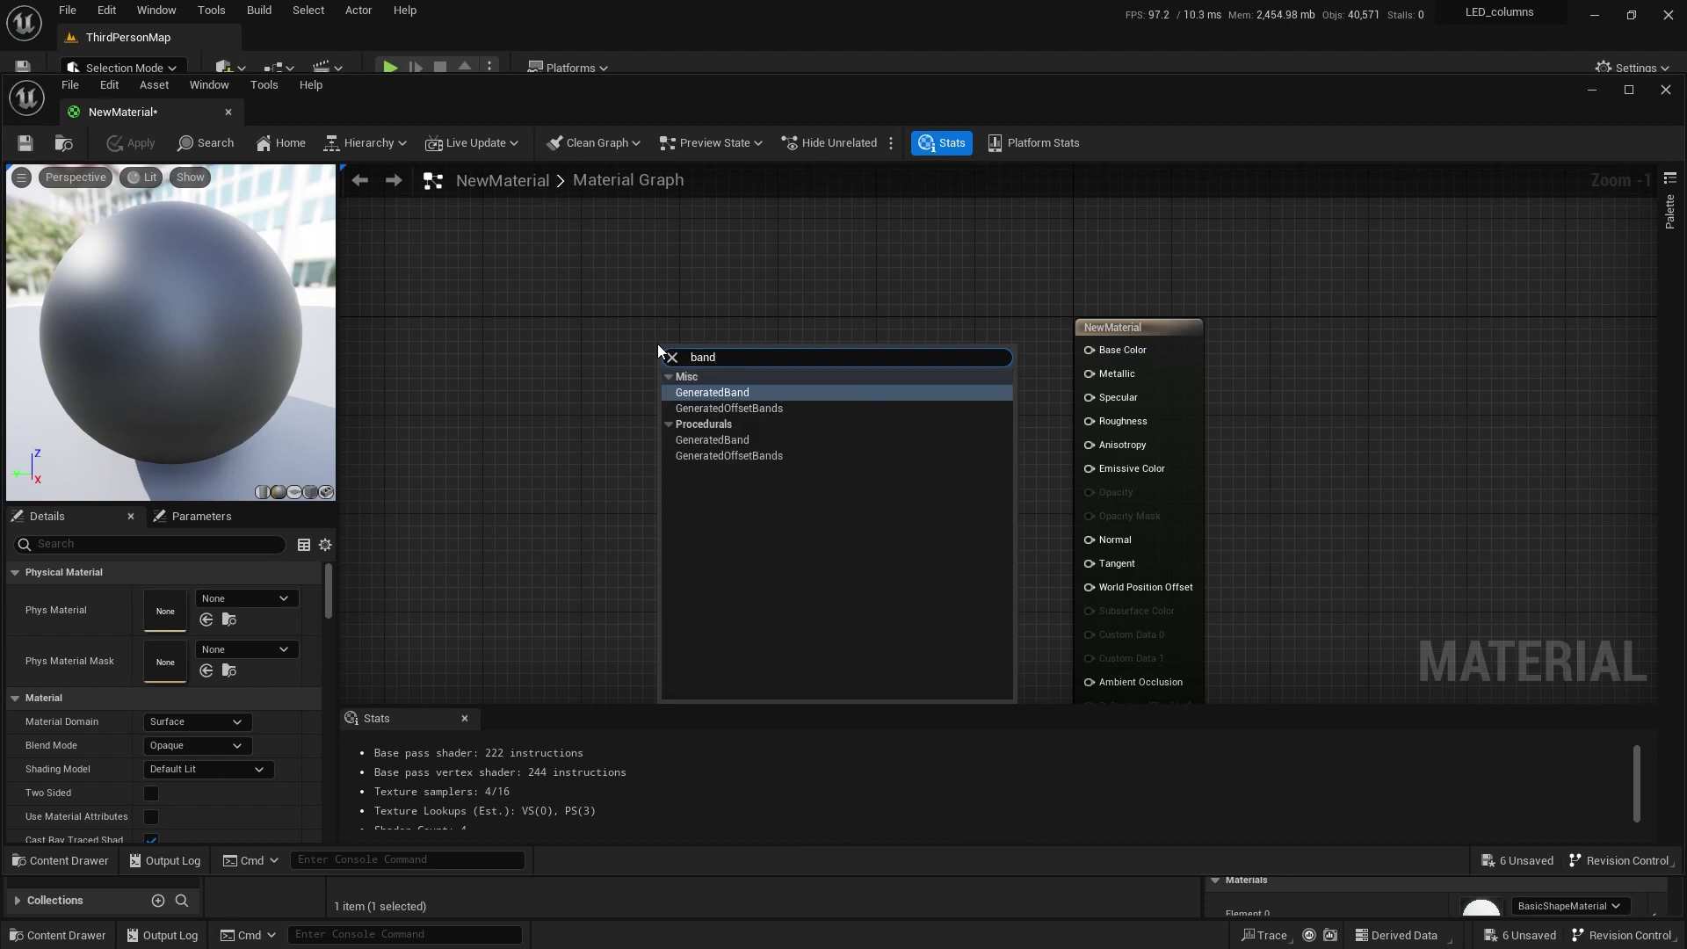
click(724, 393)
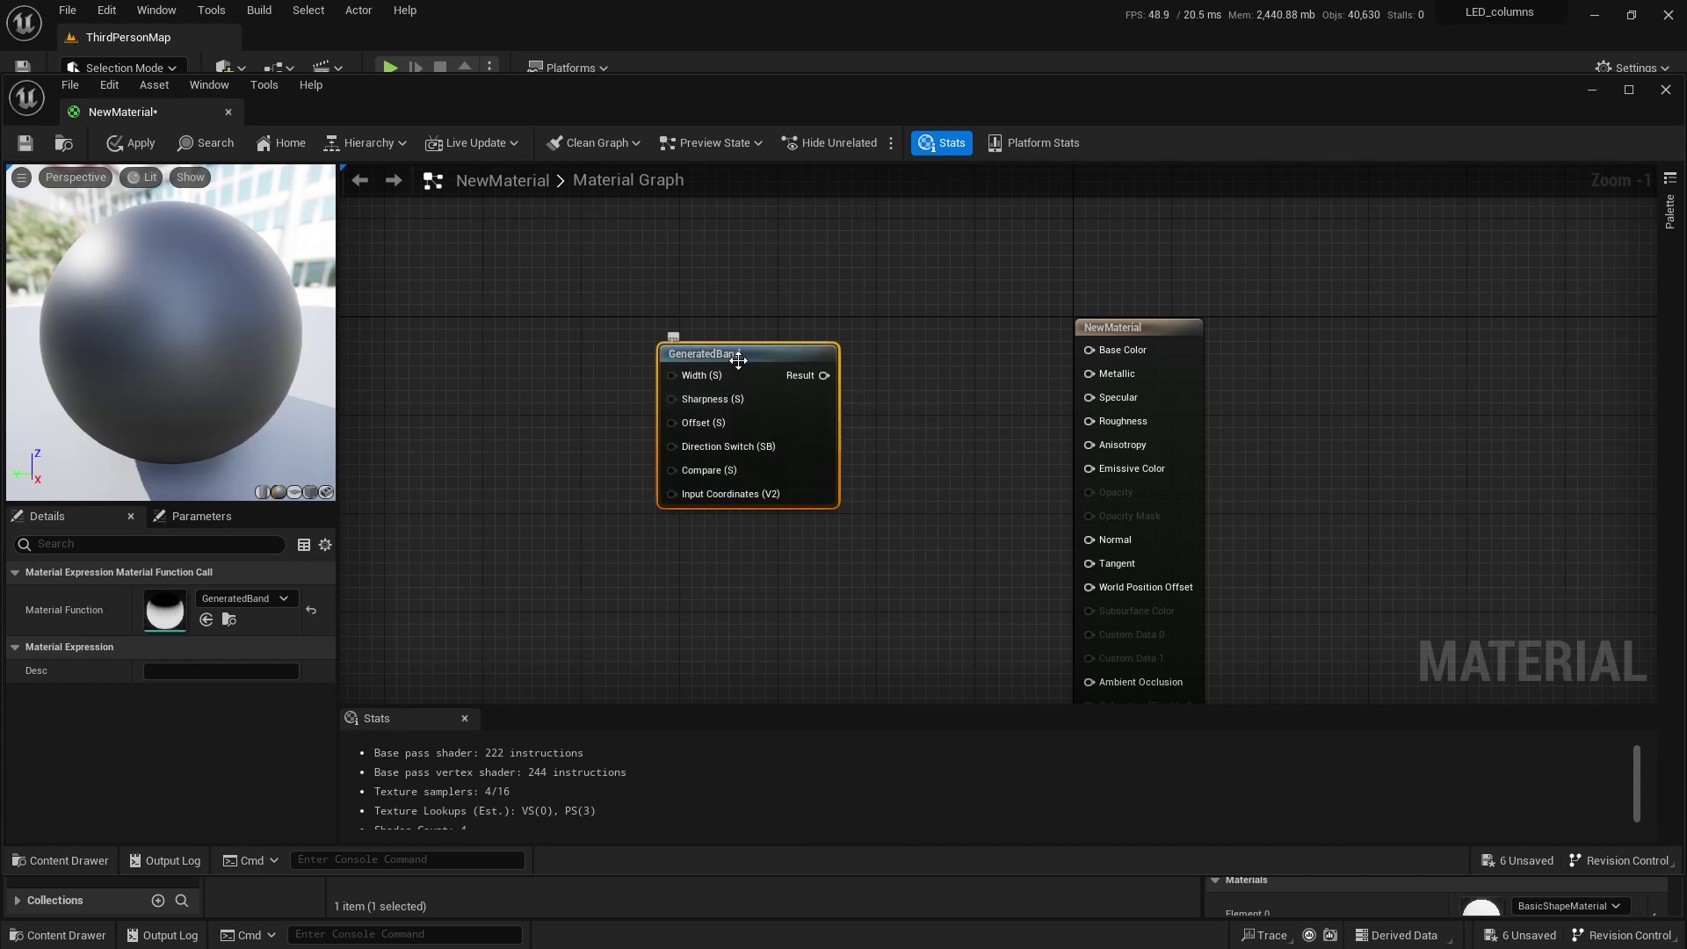
drag(735, 357, 768, 330)
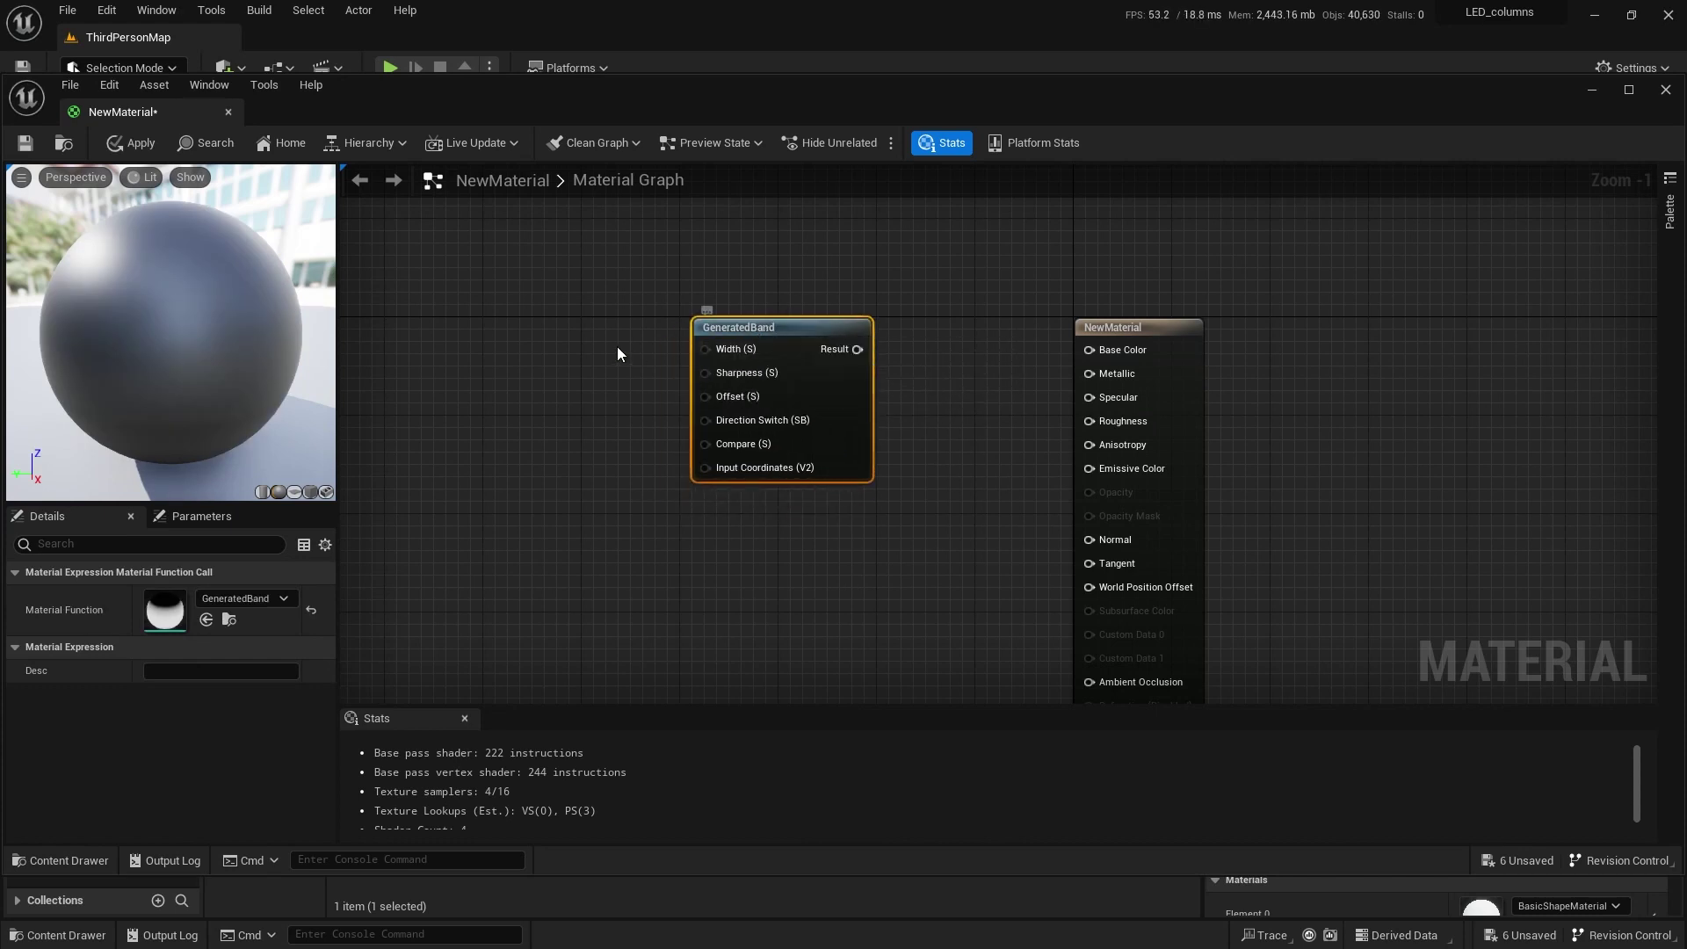
- Feed Width from a Constant converted to parameter 'Band_width', and wire Result to Base Color
click(530, 337)
drag(623, 370, 705, 350)
drag(577, 343, 555, 314)
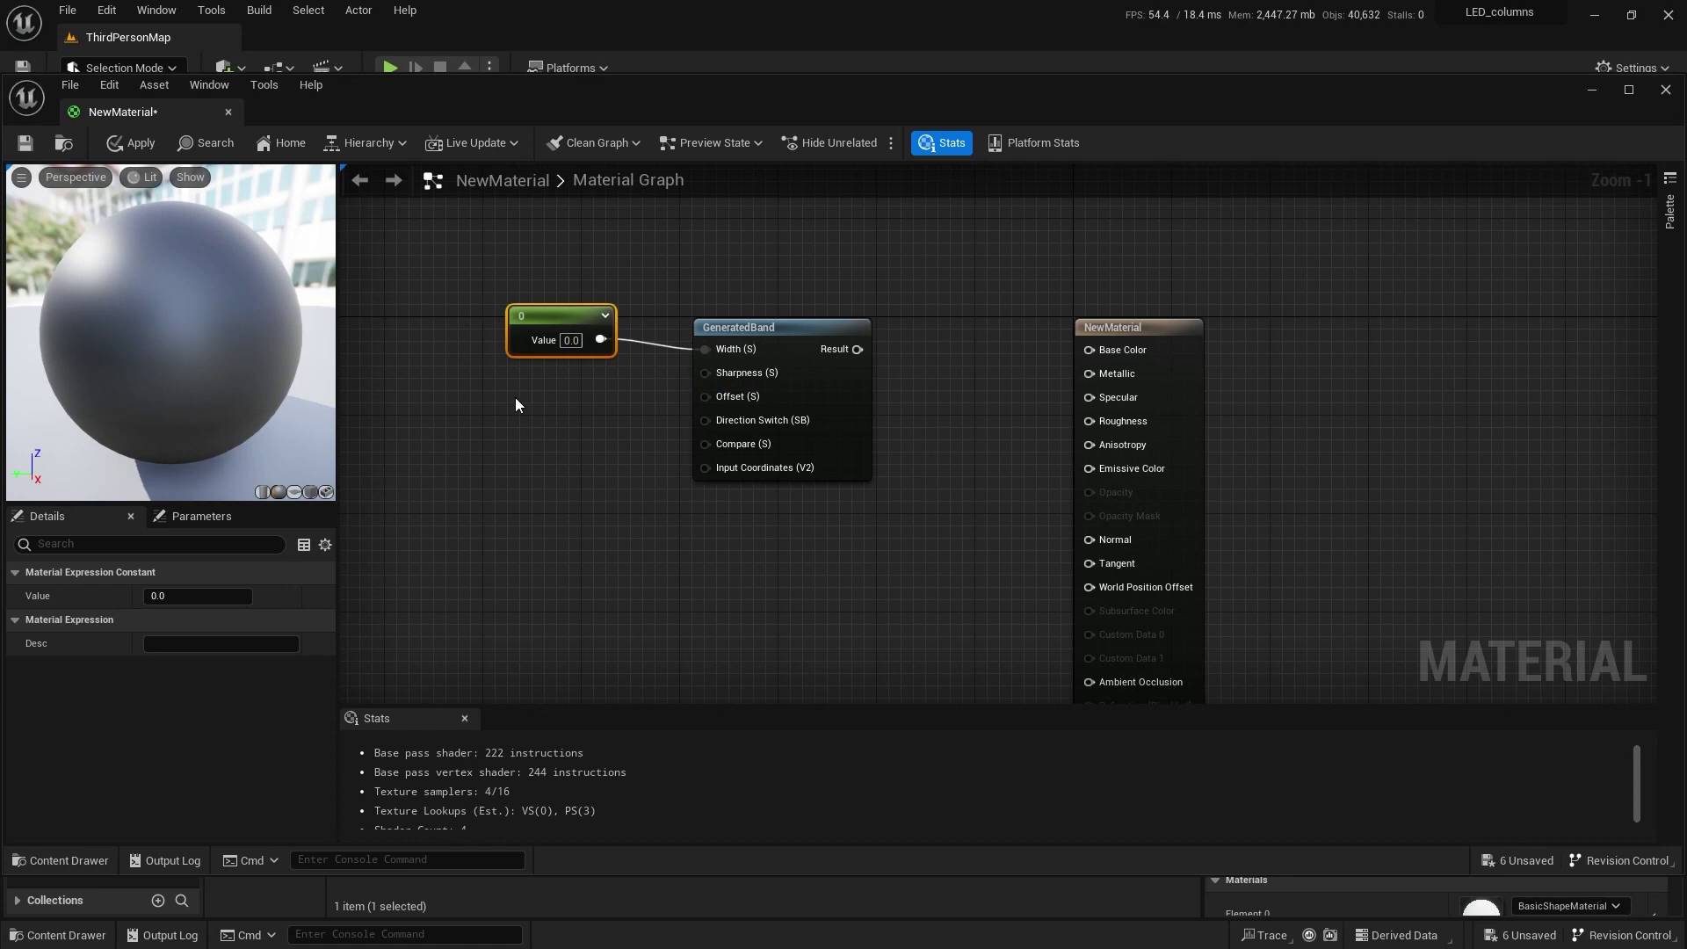
right_click(545, 315)
click(576, 336)
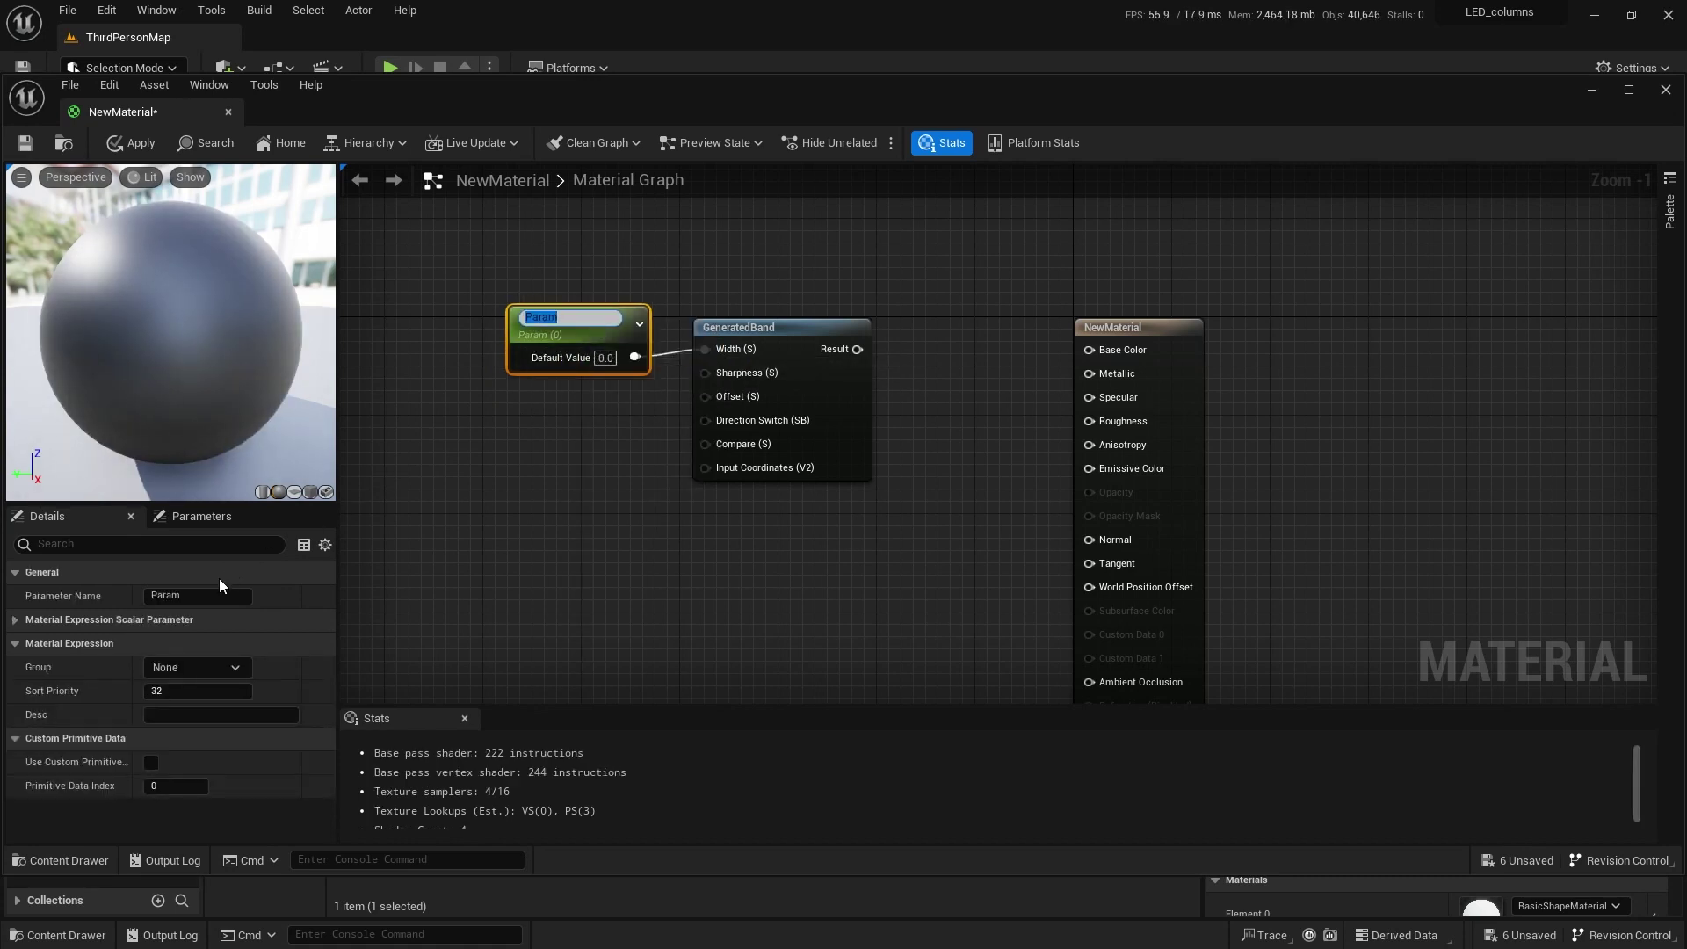
click(139, 597)
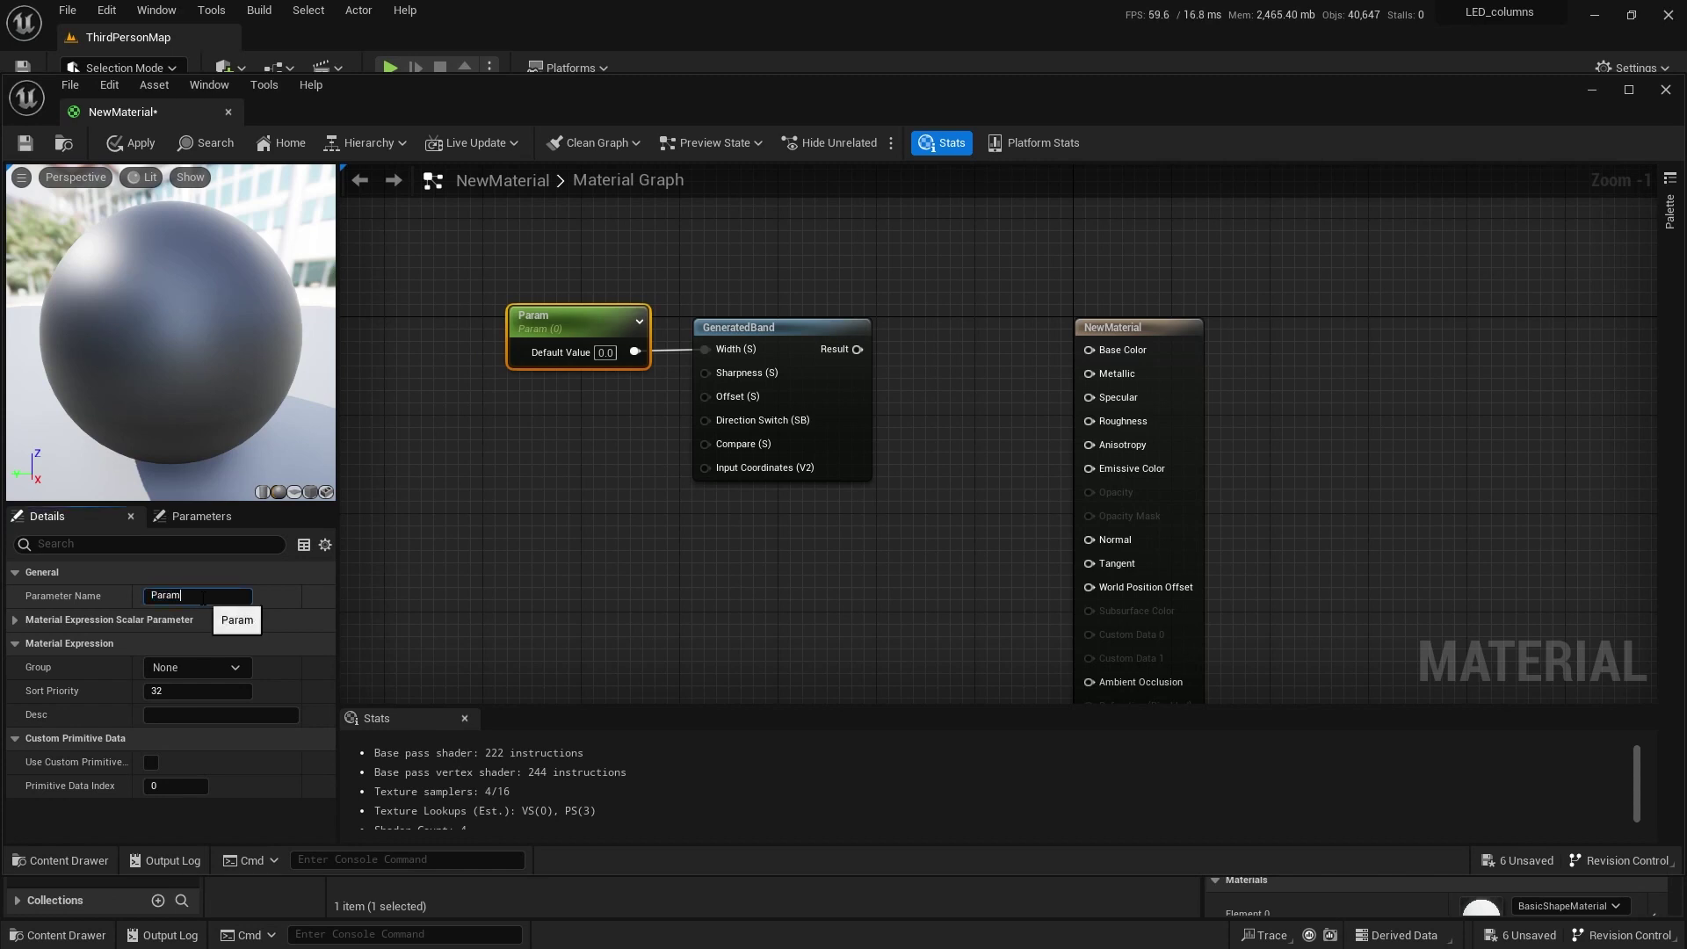
text(Band_wid)
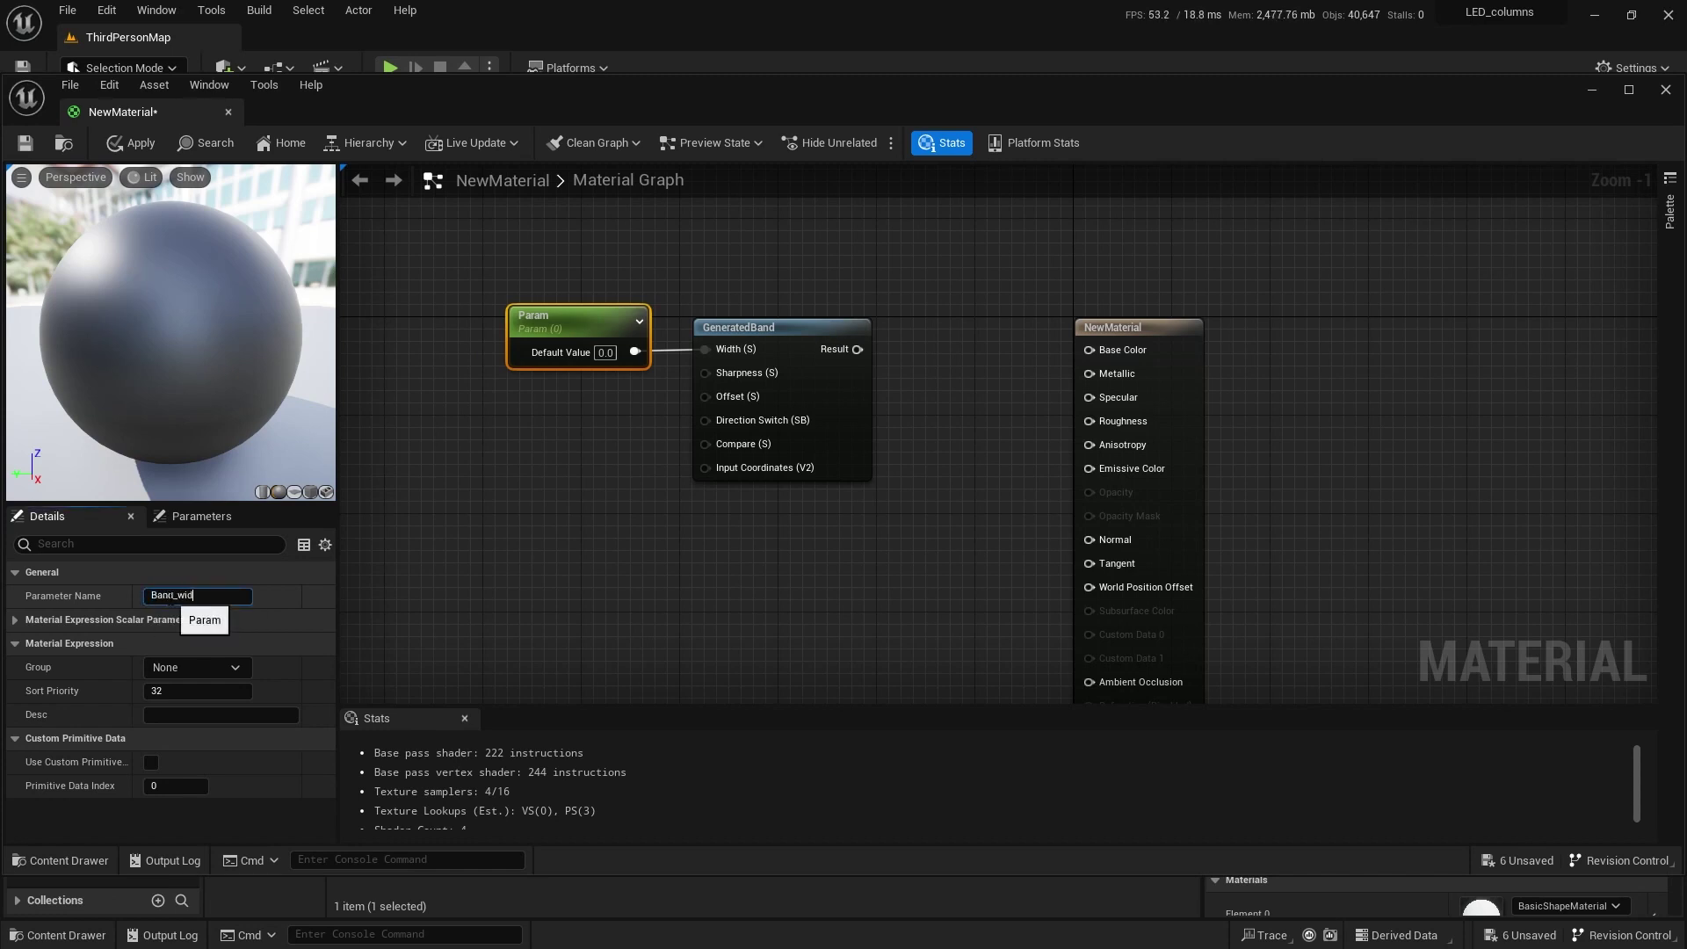
text(th)
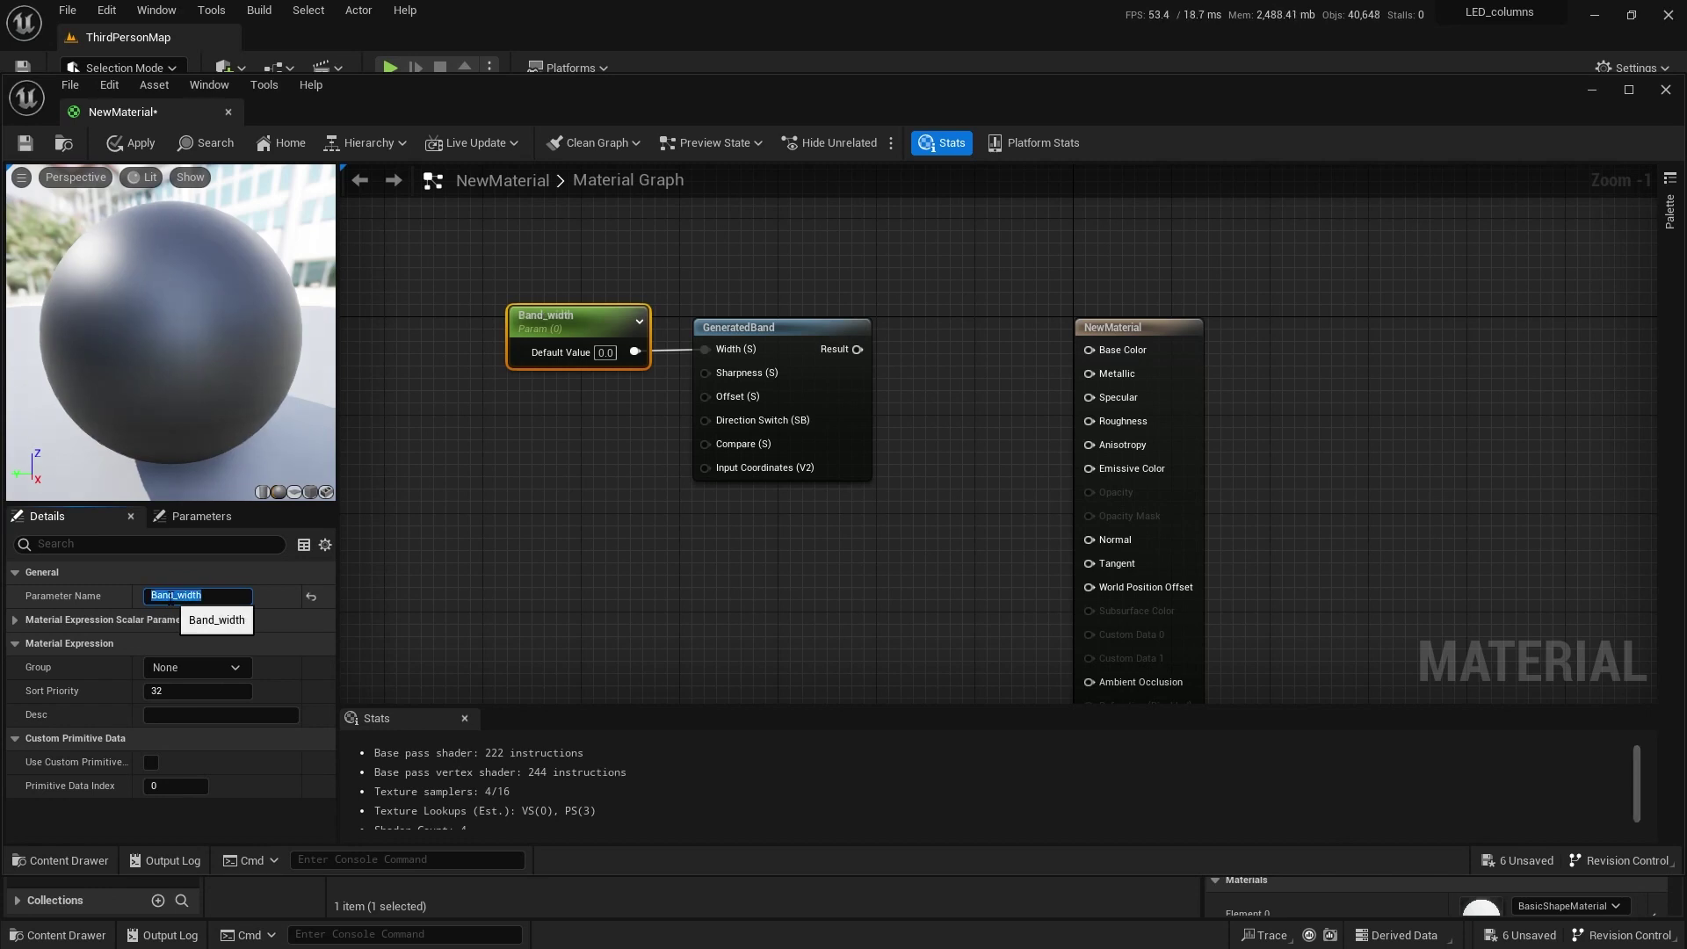
key(Return)
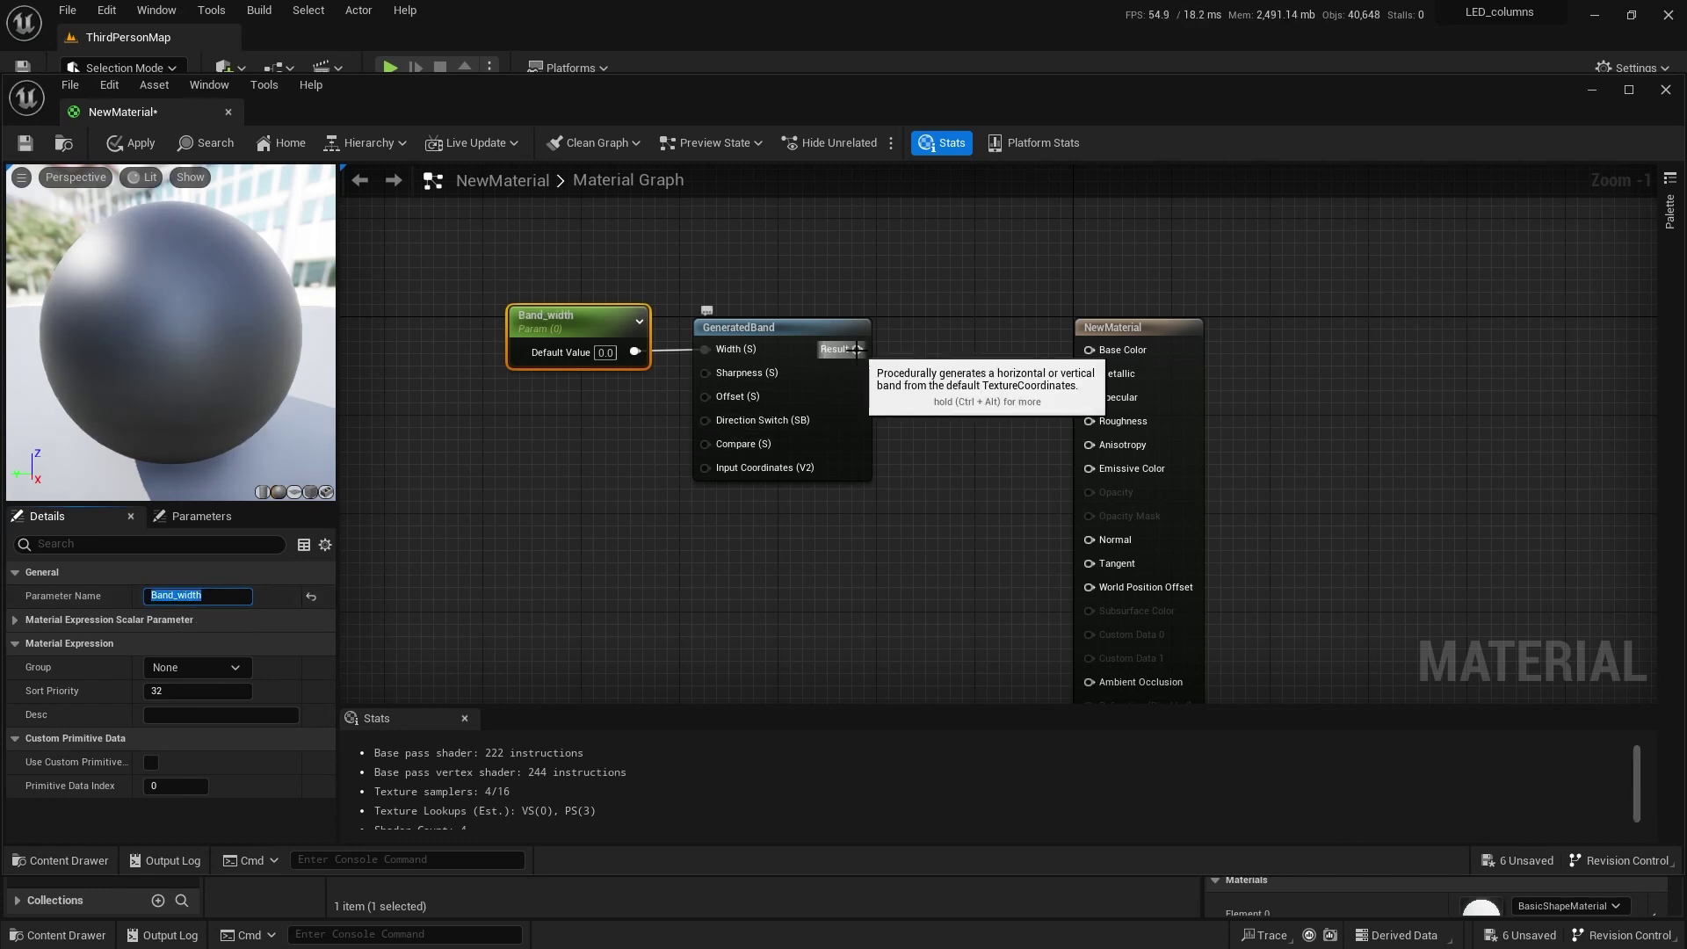
drag(857, 349, 1090, 351)
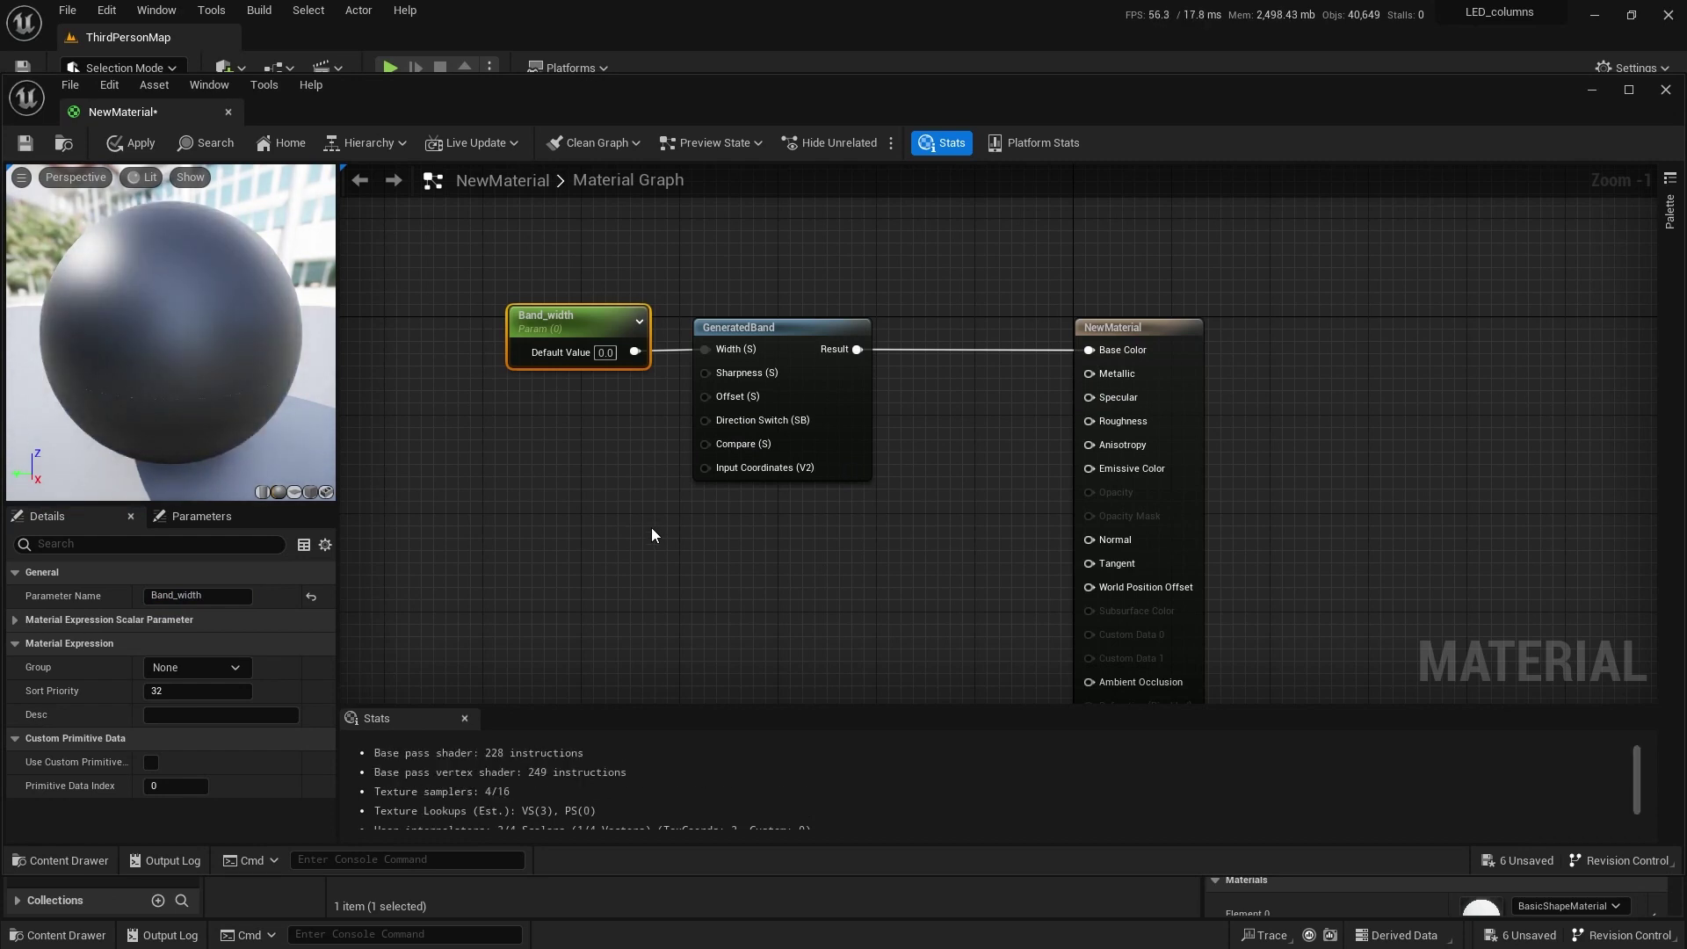
- Set Band_width's default to .1, preview on the cylinder mesh, and tidy the nodes
drag(775, 327, 799, 339)
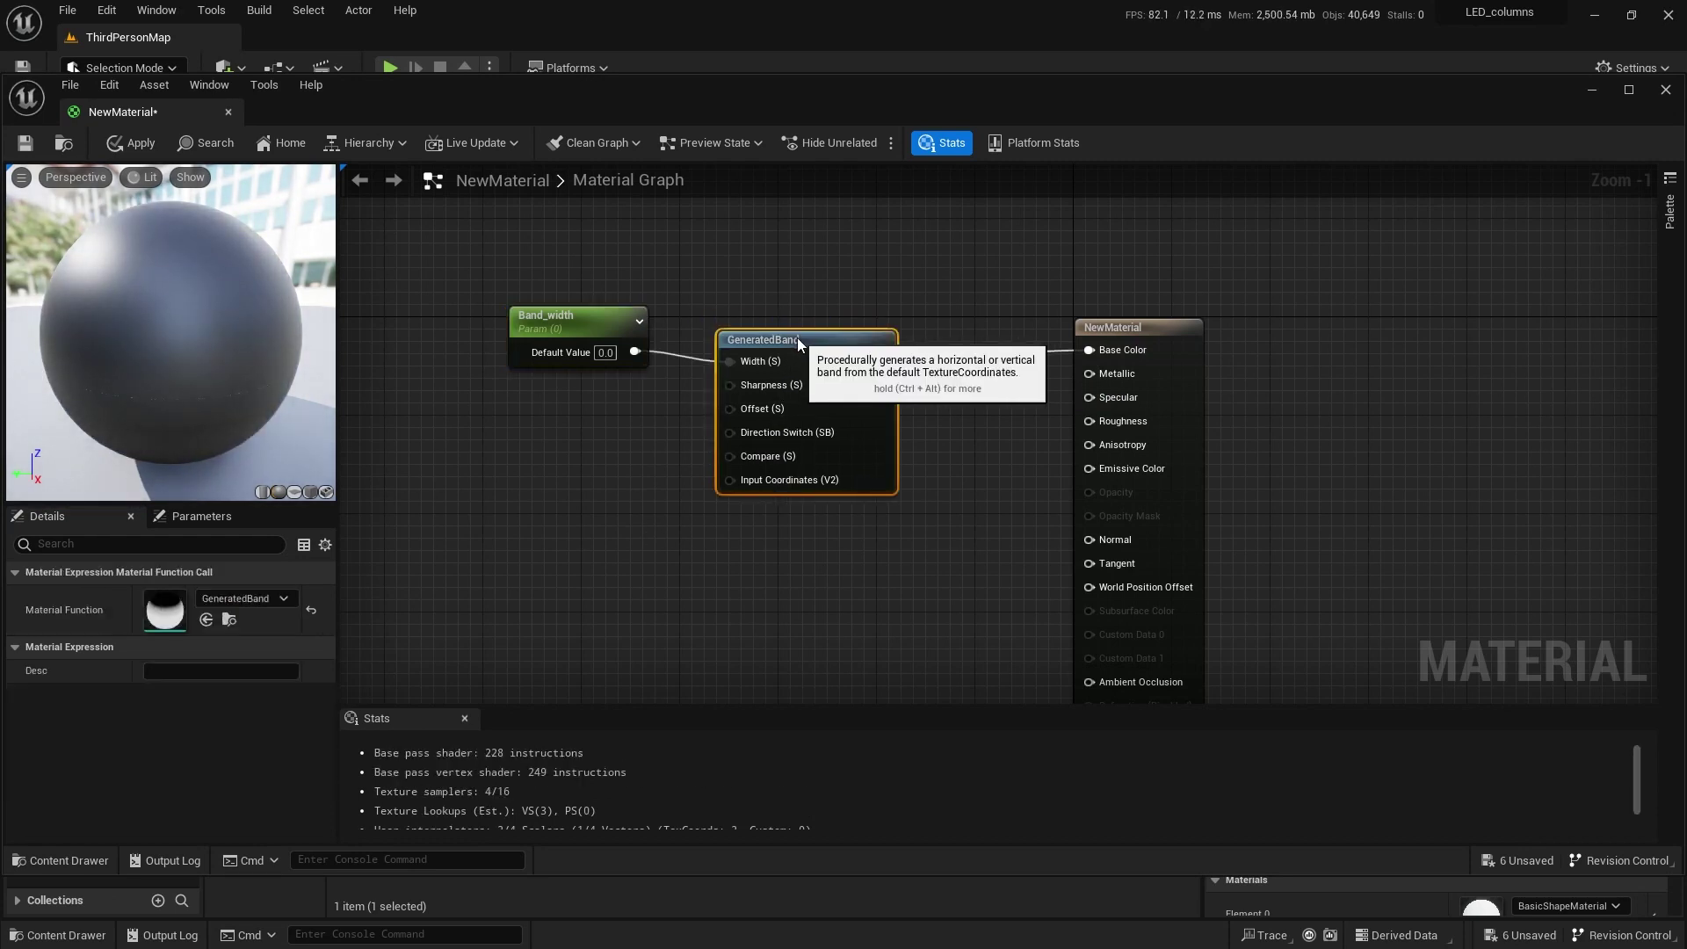
click(616, 353)
text(.1)
key(Return)
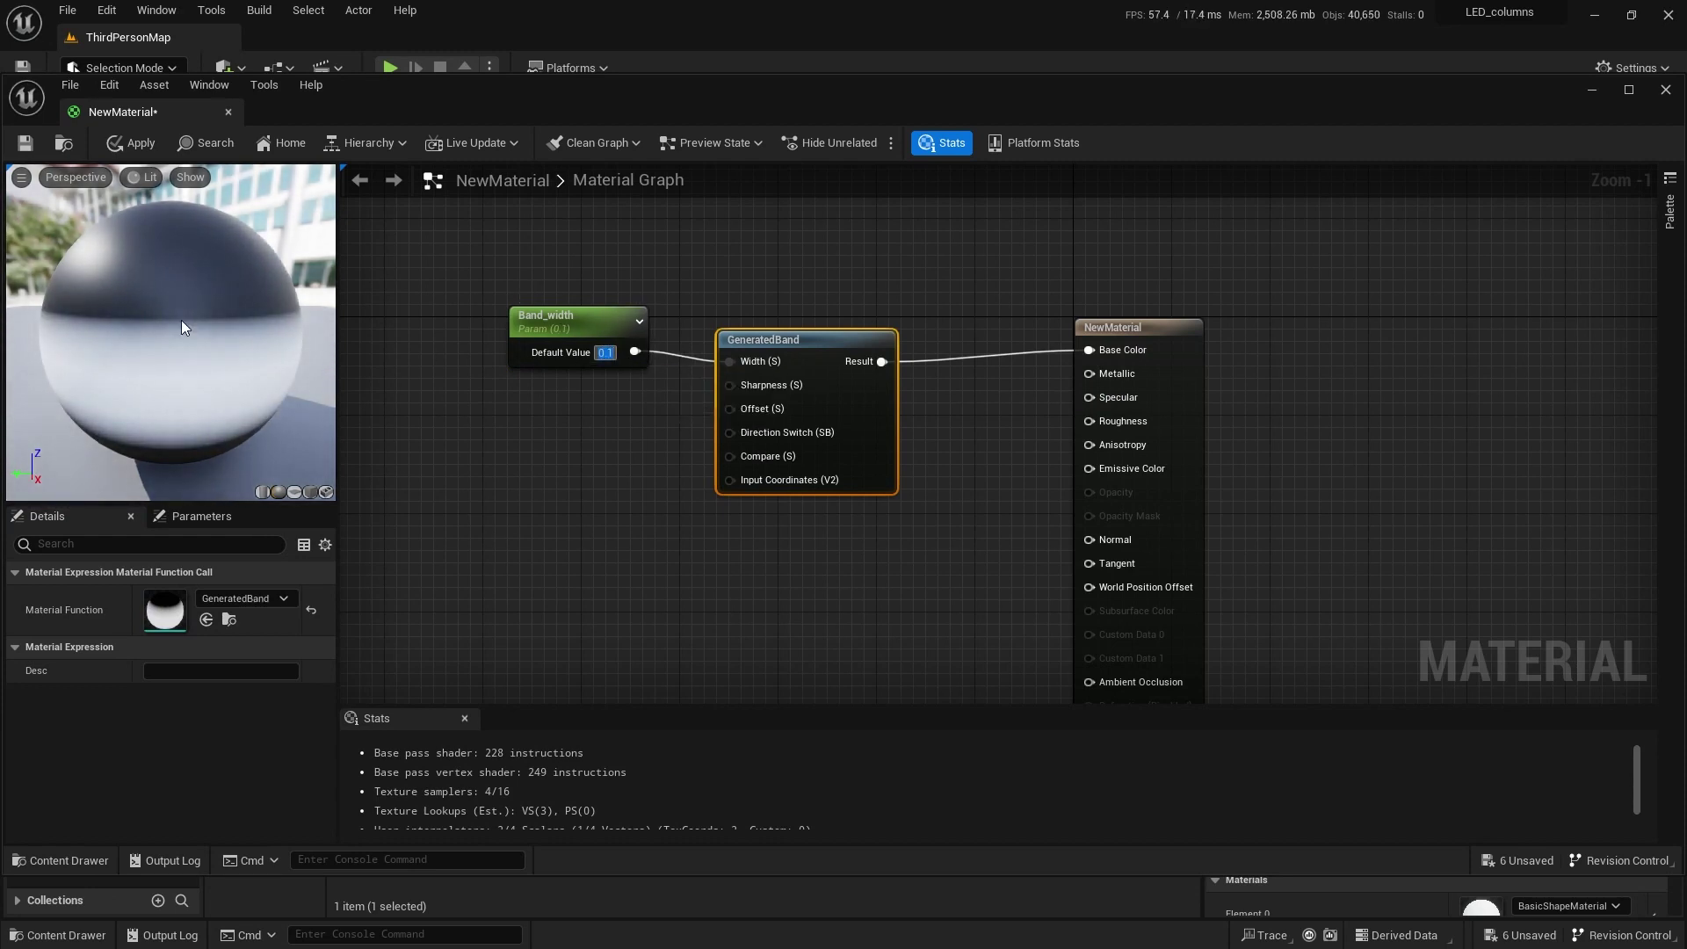
click(262, 492)
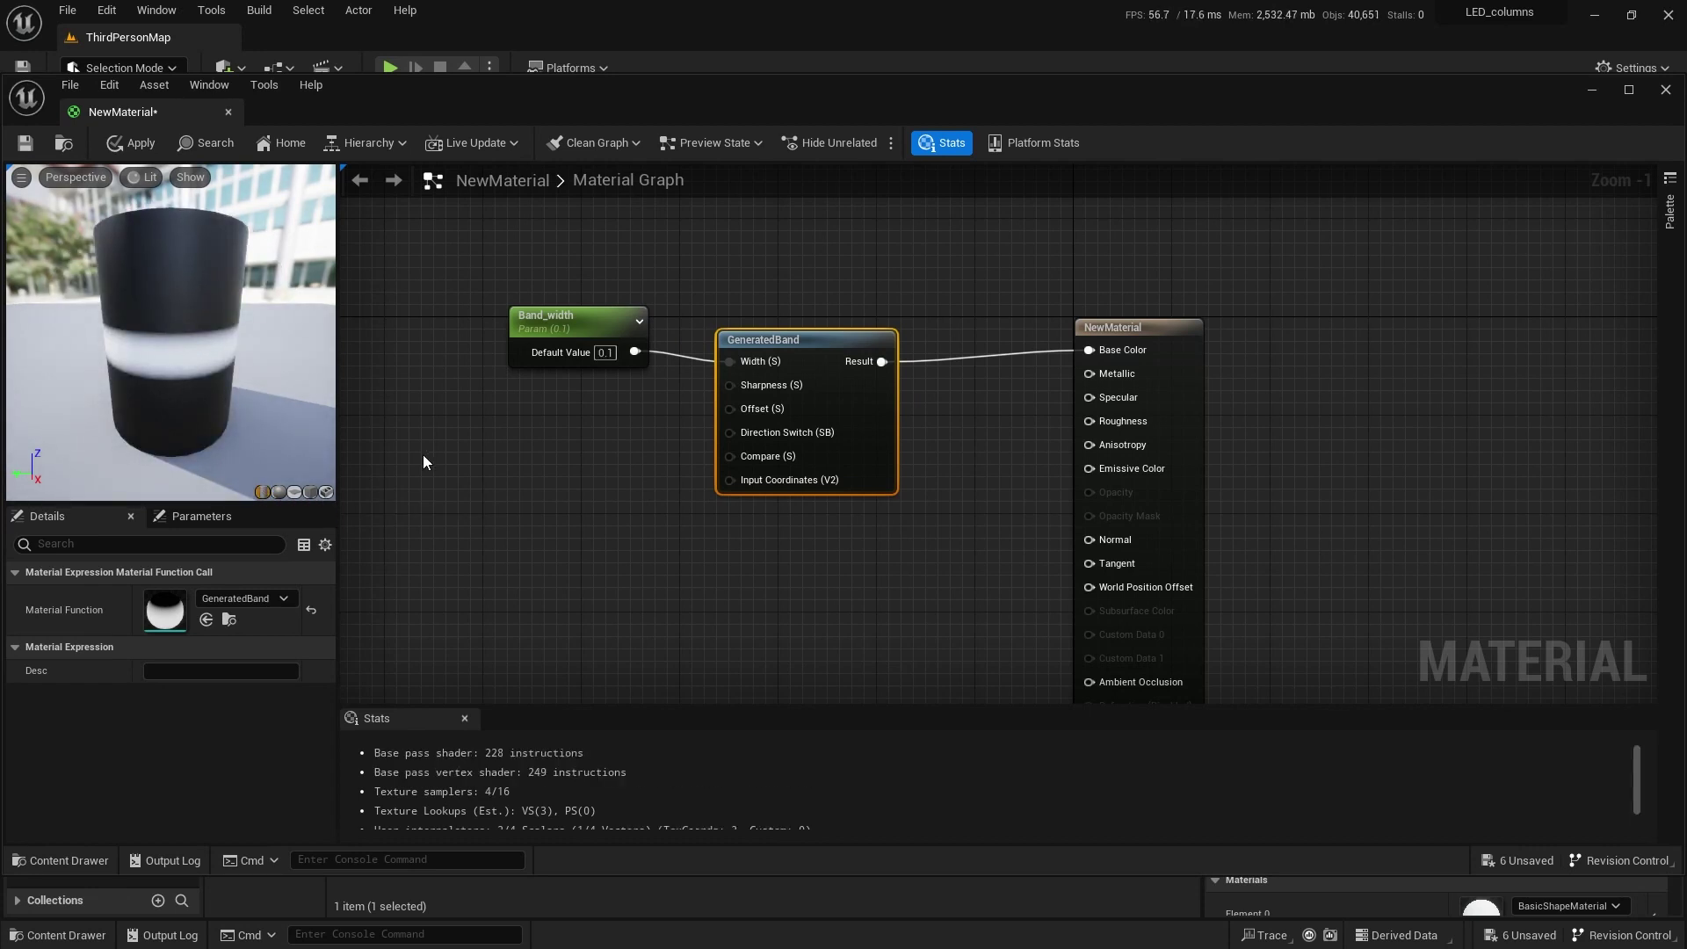
key(ctrl+z)
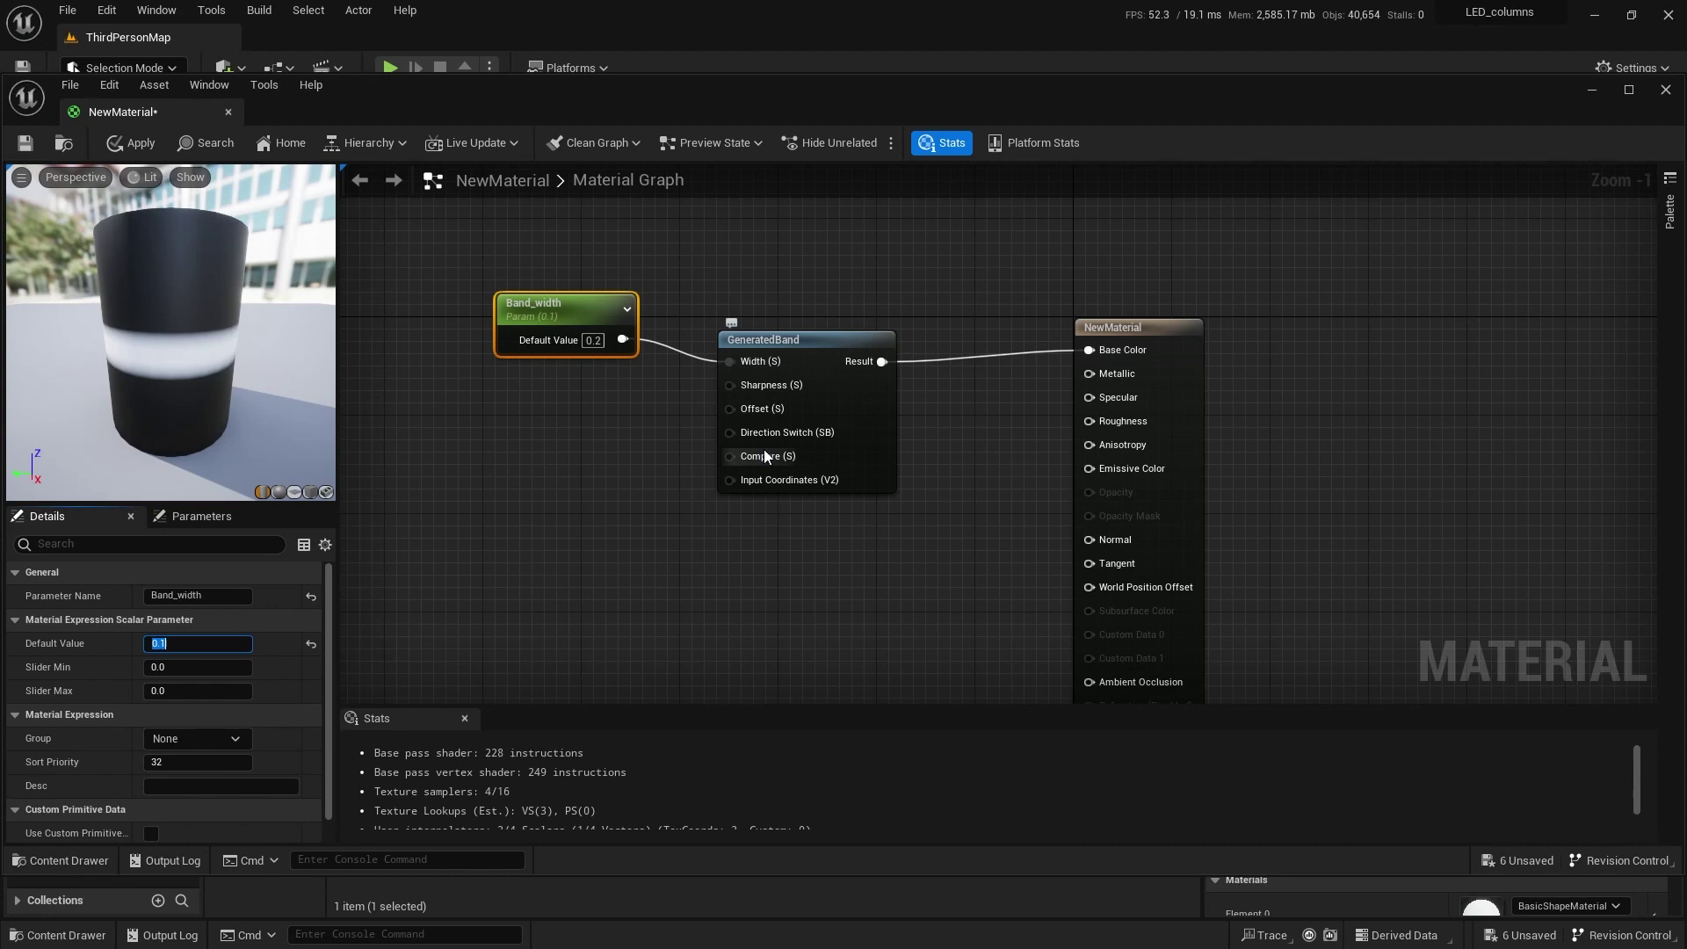
drag(584, 307, 559, 296)
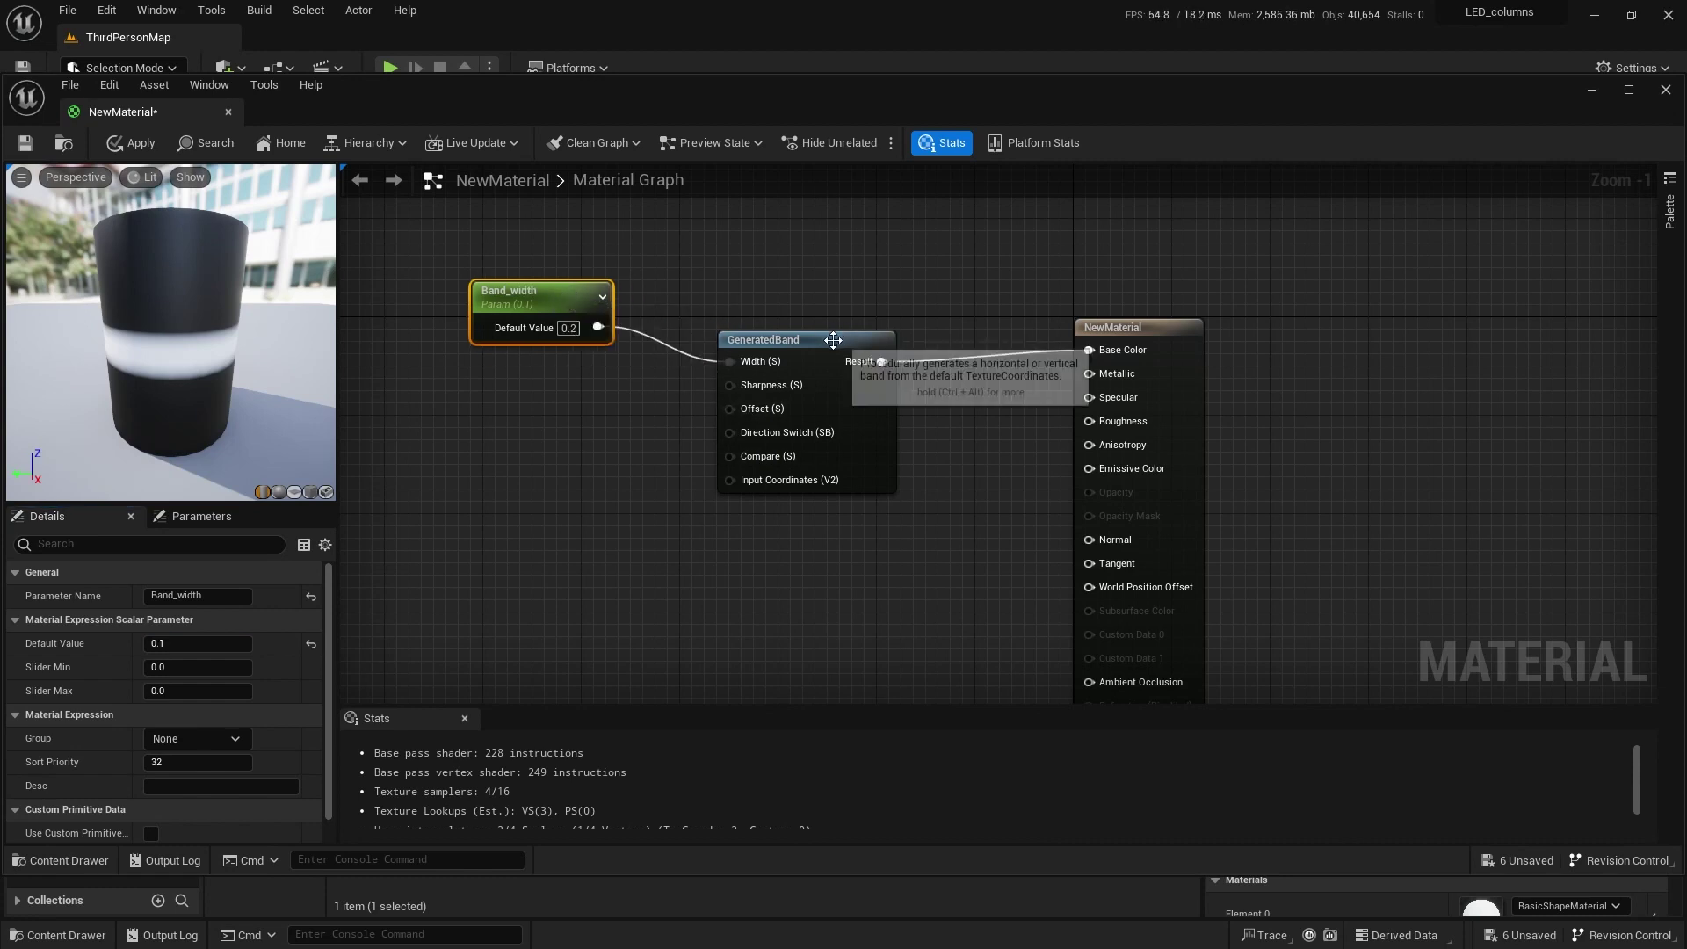
drag(833, 340, 773, 298)
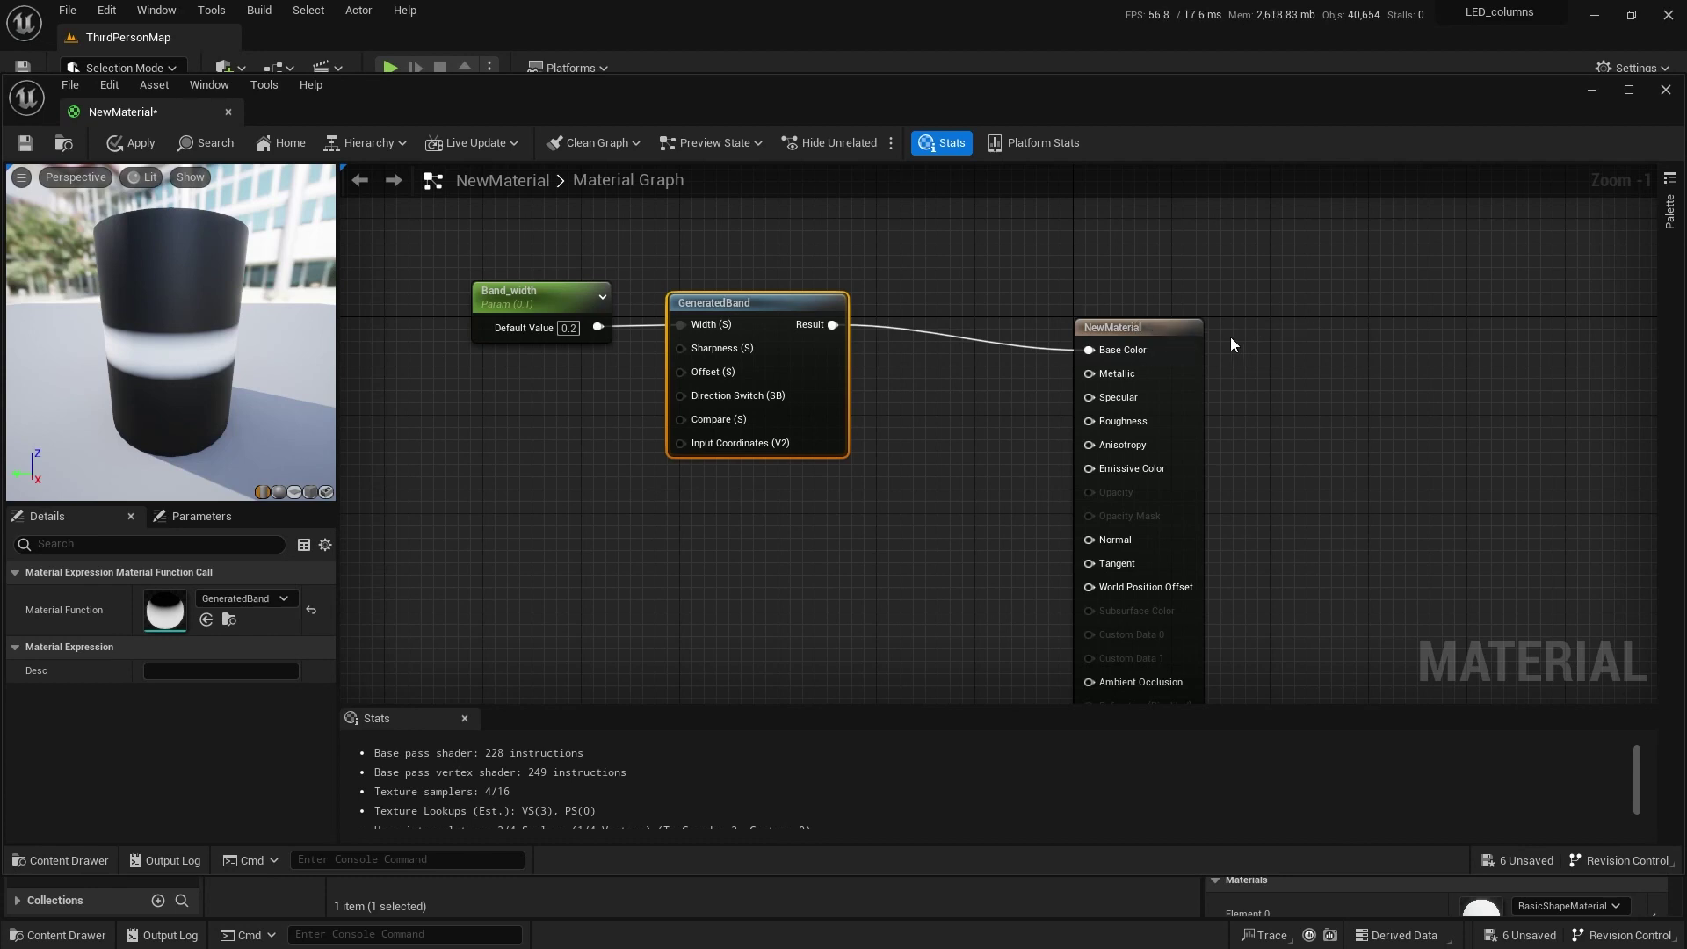
- Set Blend Mode to Translucent and Lighting Mode to Surface TranslucencyVolume
drag(1140, 326, 1114, 289)
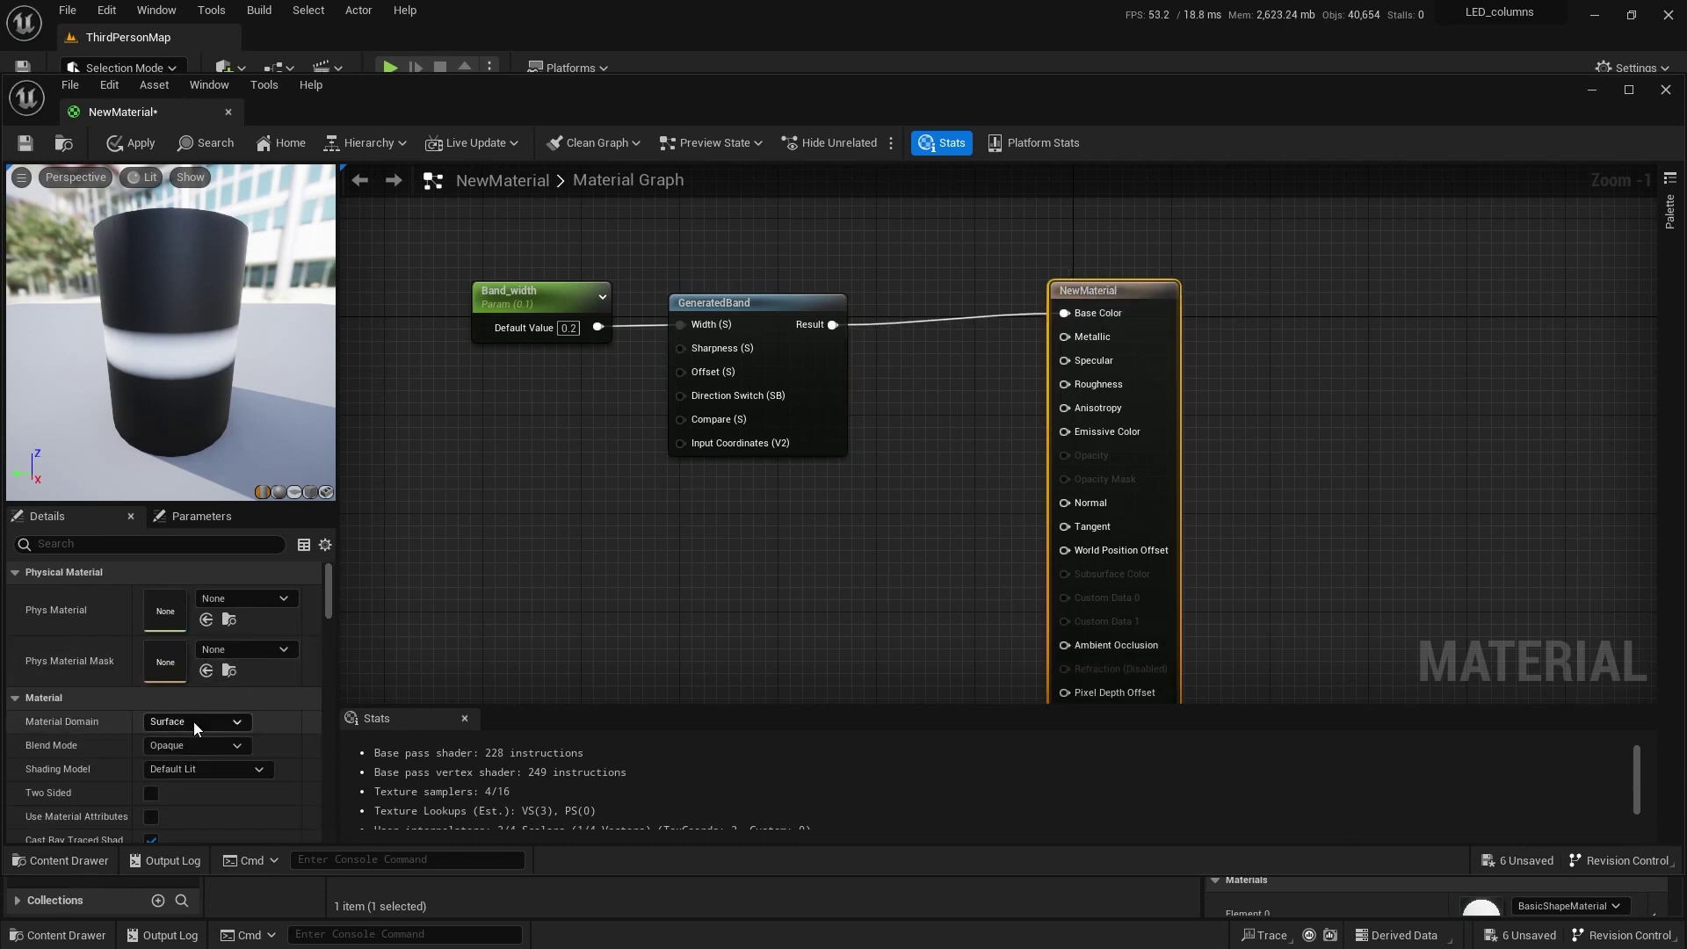
click(166, 744)
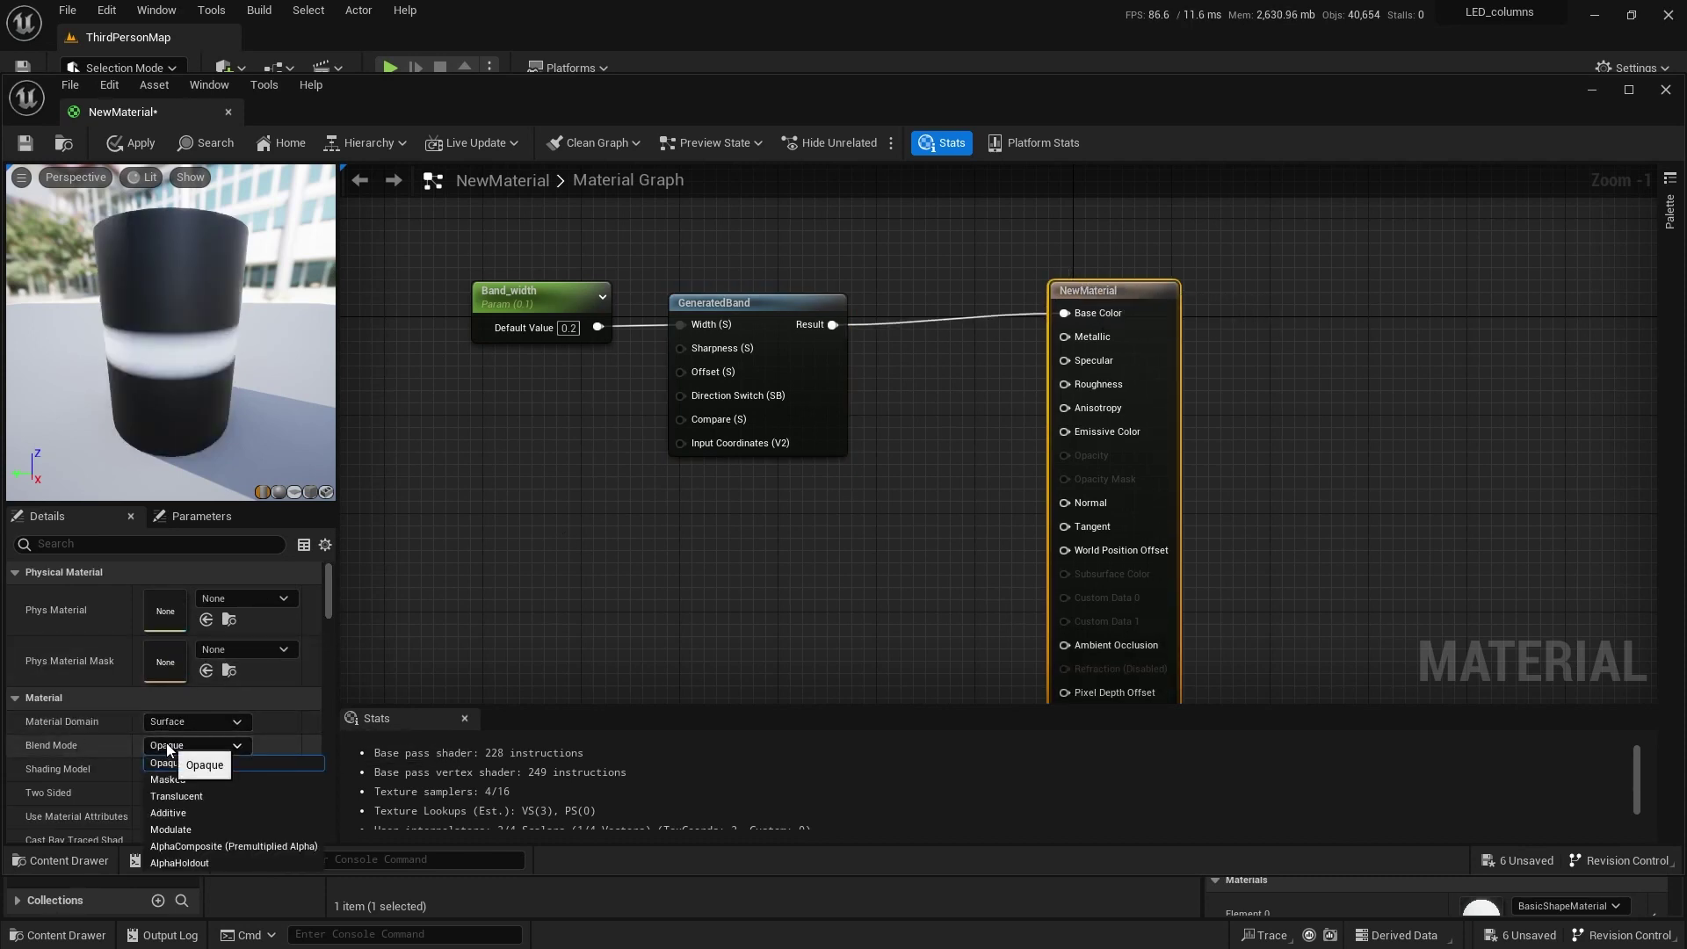
click(203, 798)
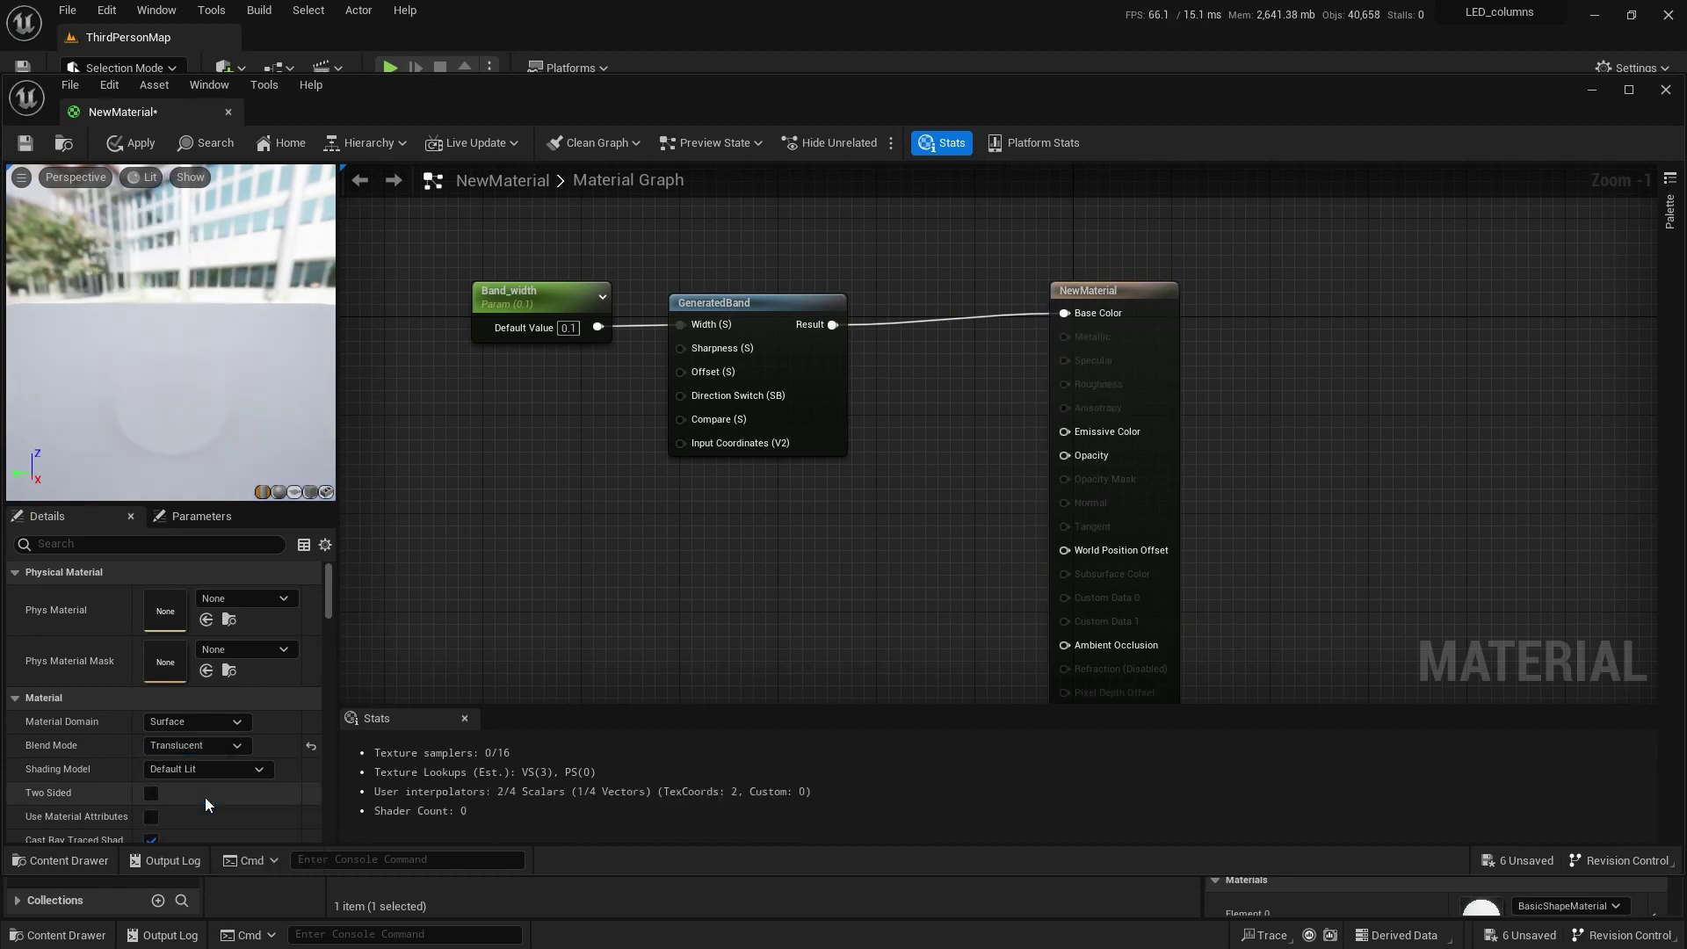
drag(330, 608, 334, 668)
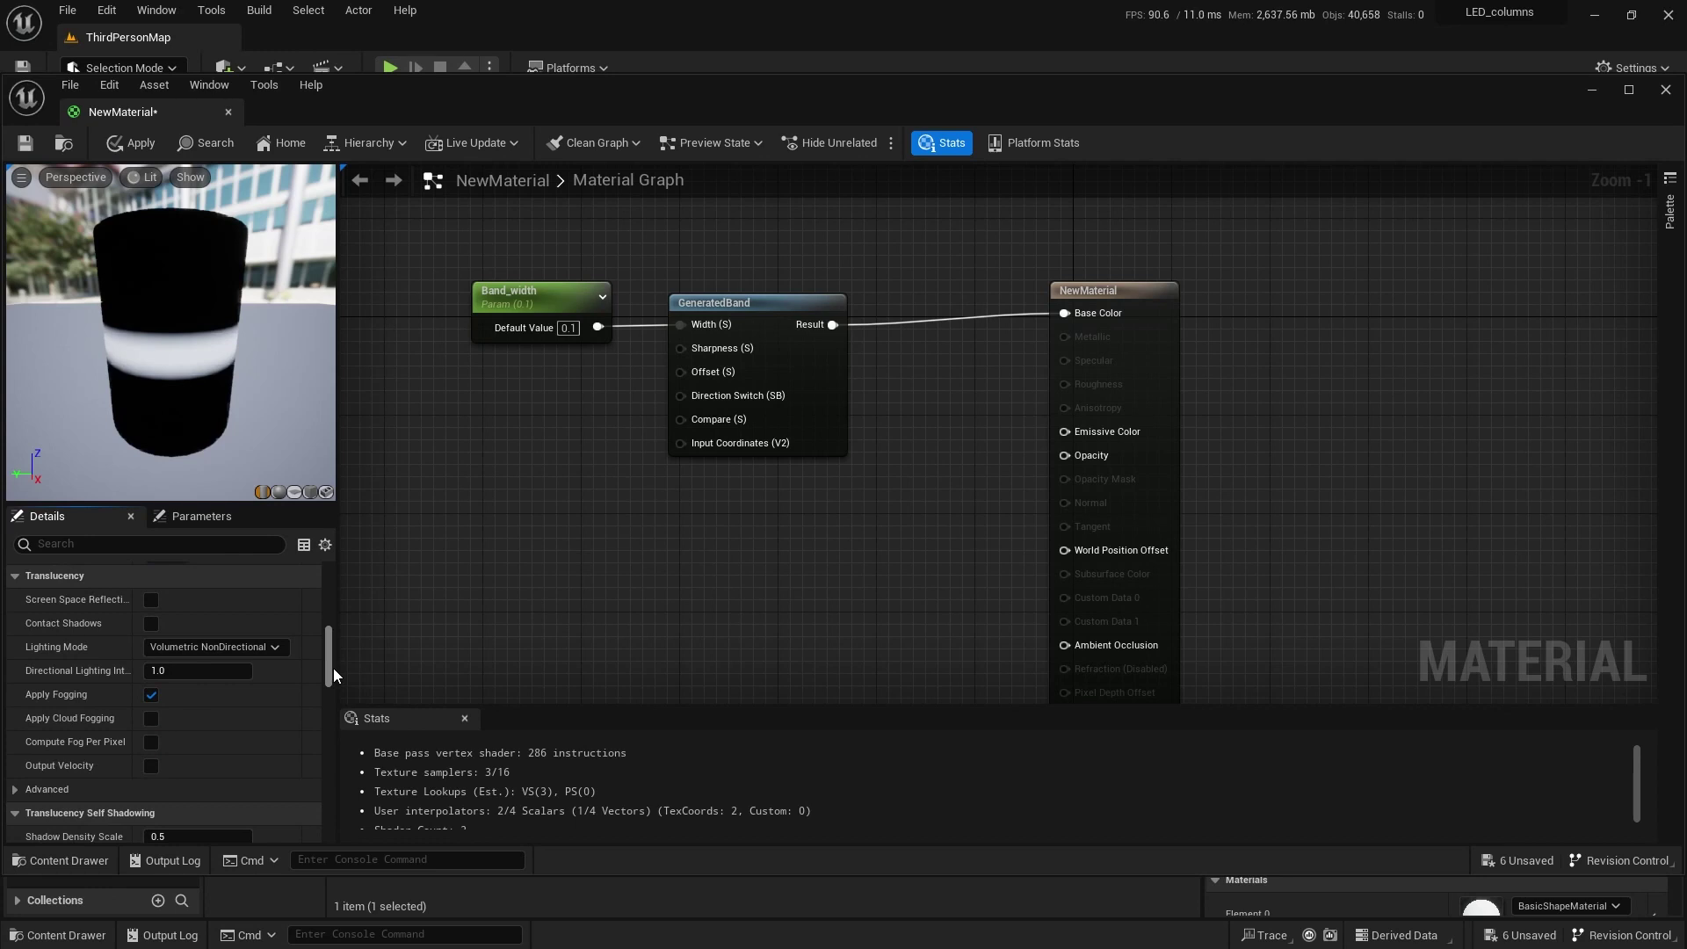
click(262, 651)
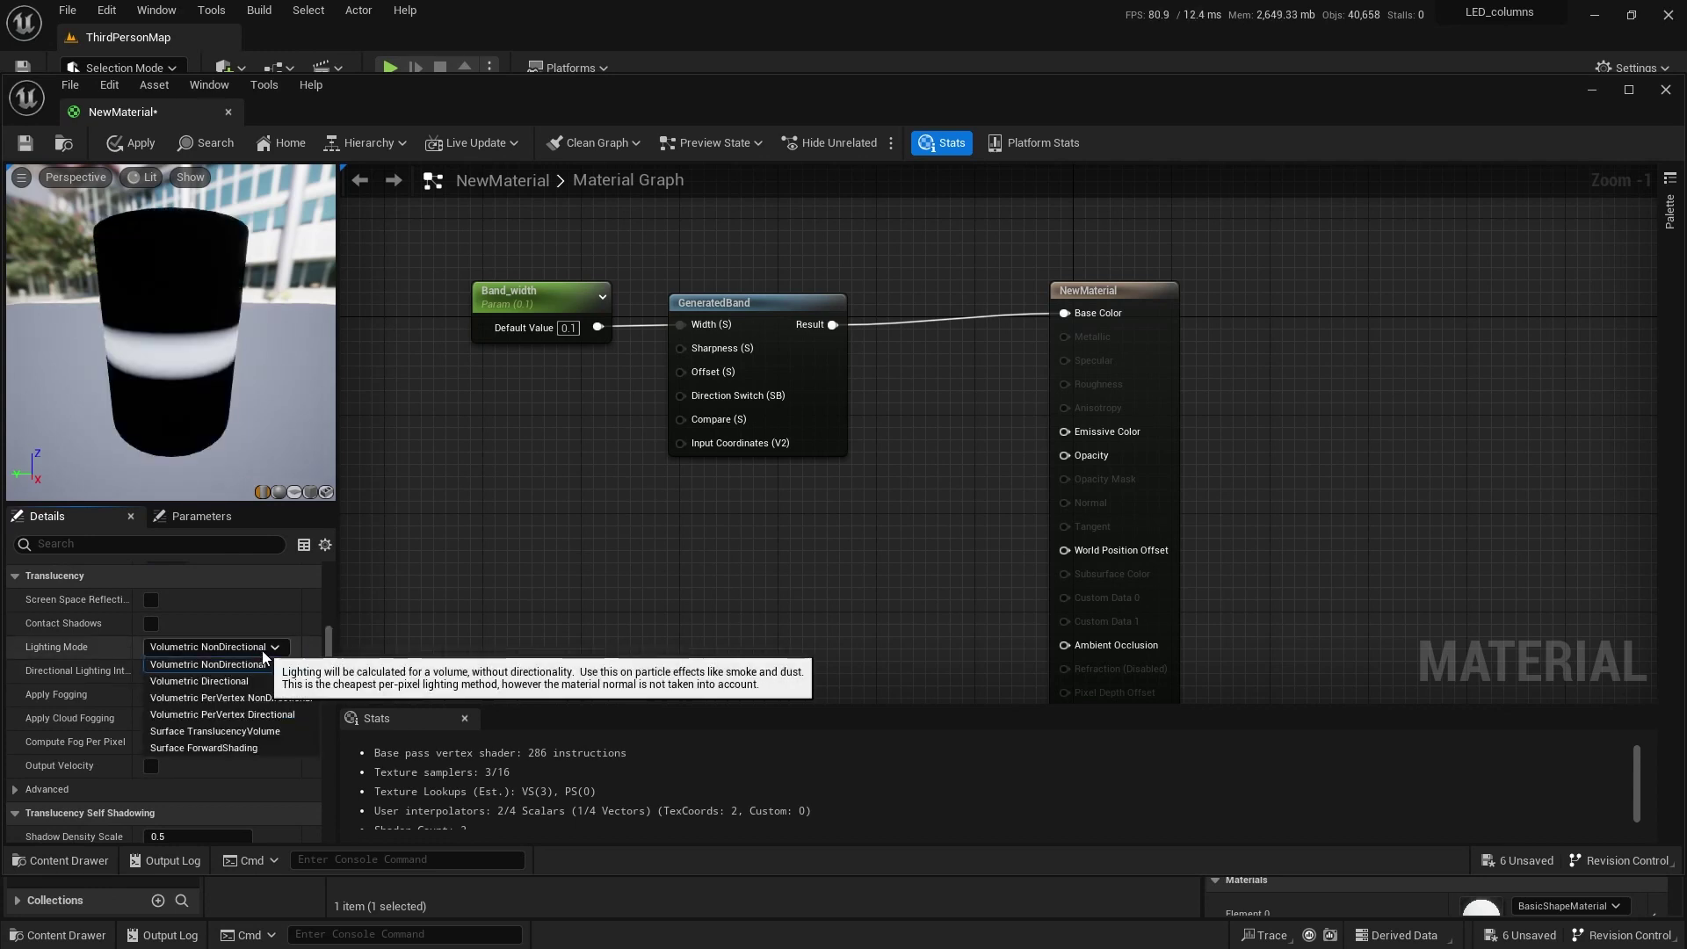
click(260, 734)
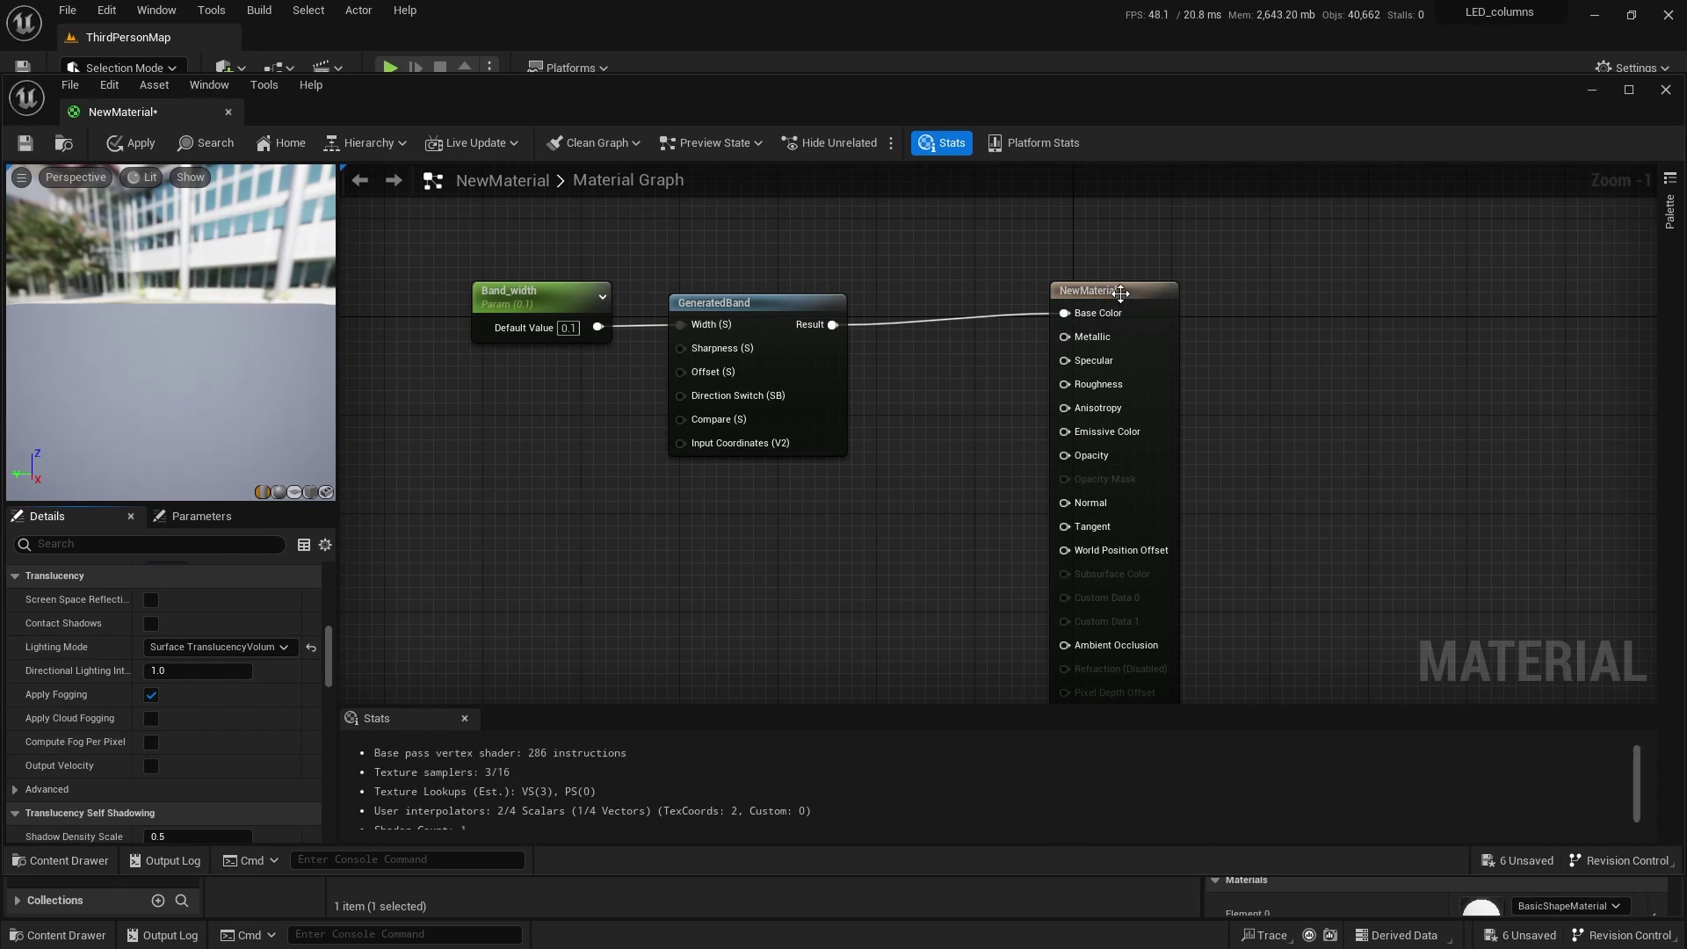
drag(1118, 295, 1143, 319)
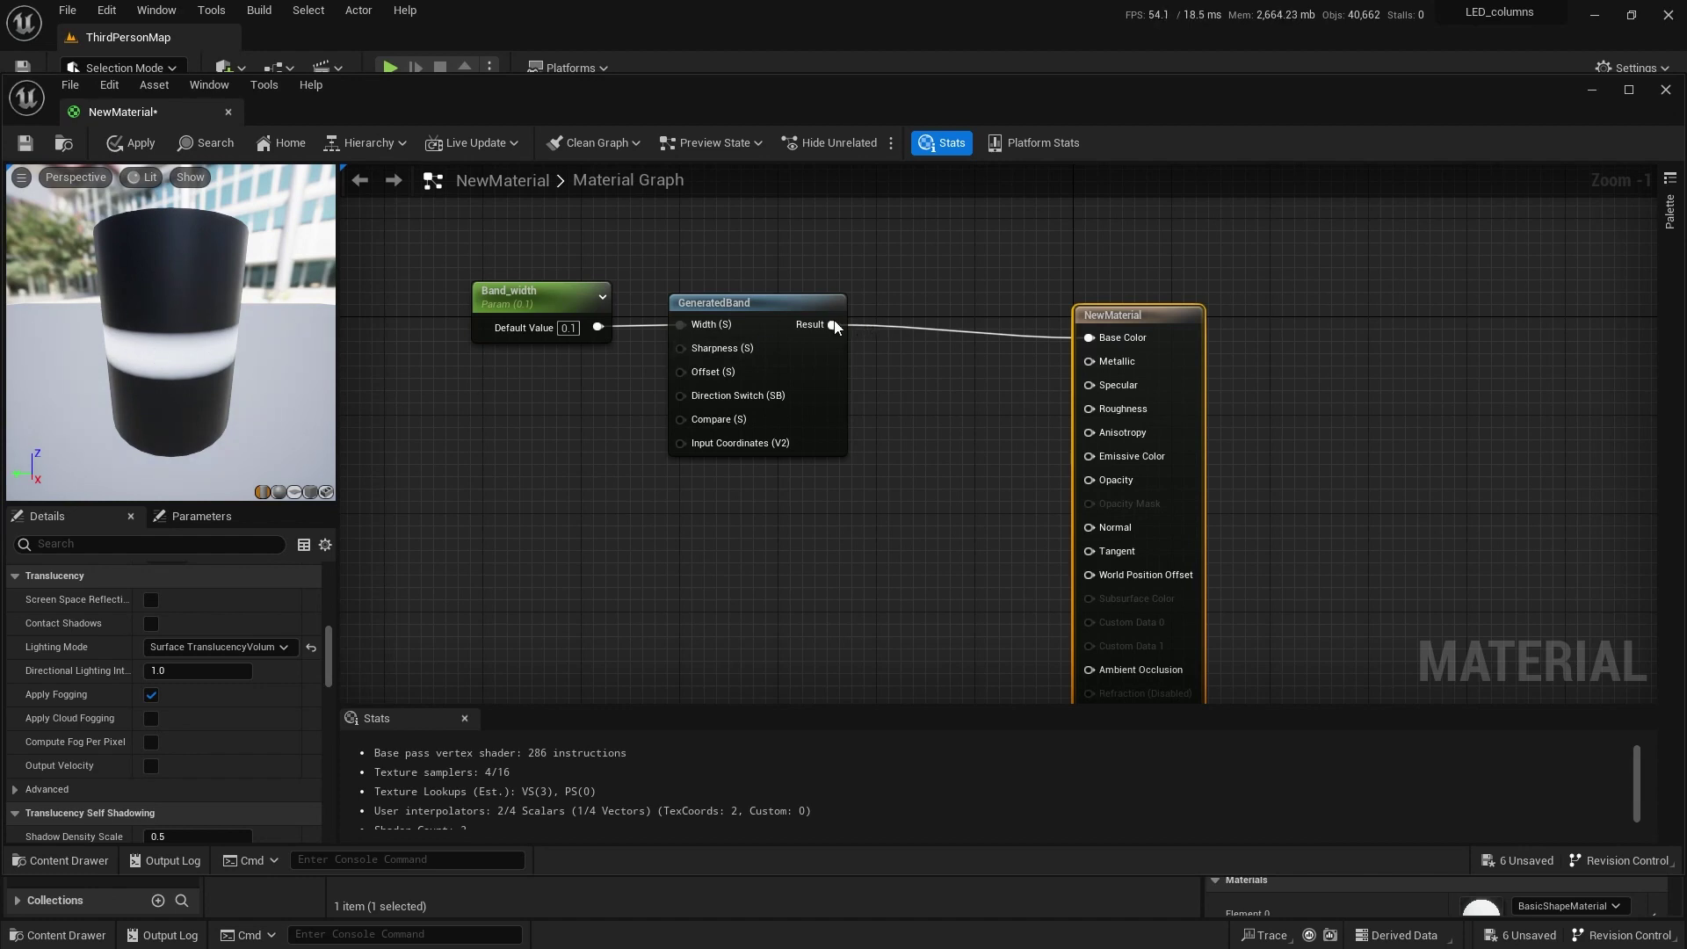
- Wire the GeneratedBand Result into the NewMaterial Opacity input as well
drag(833, 325, 1088, 481)
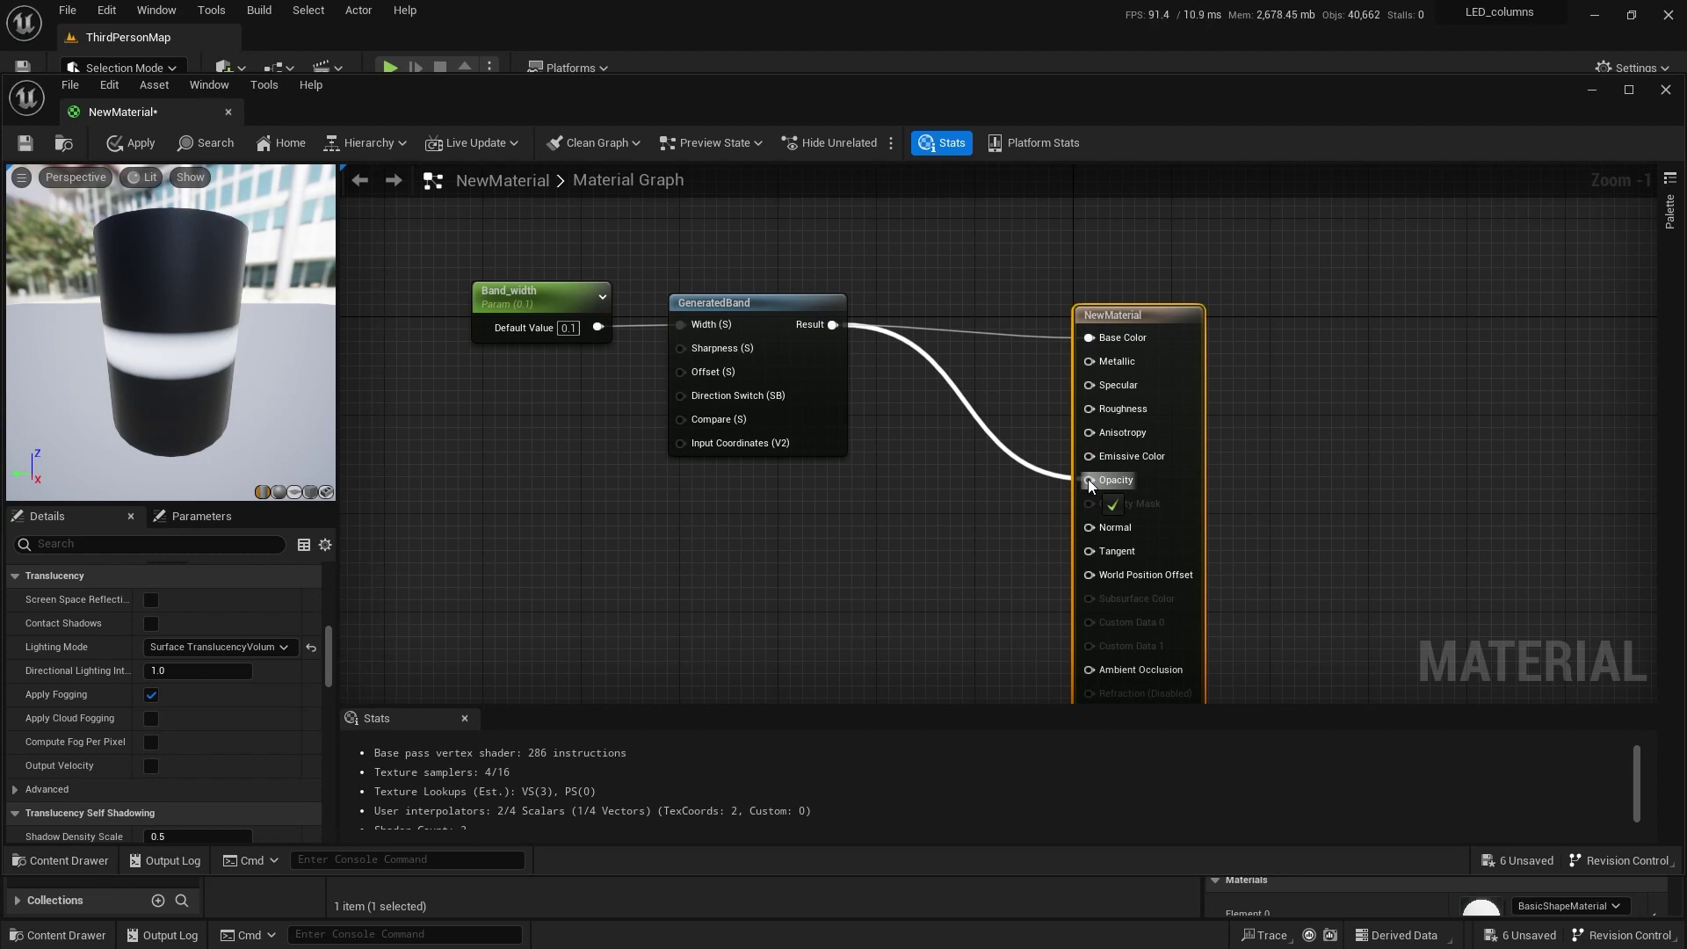
drag(1088, 478, 1088, 479)
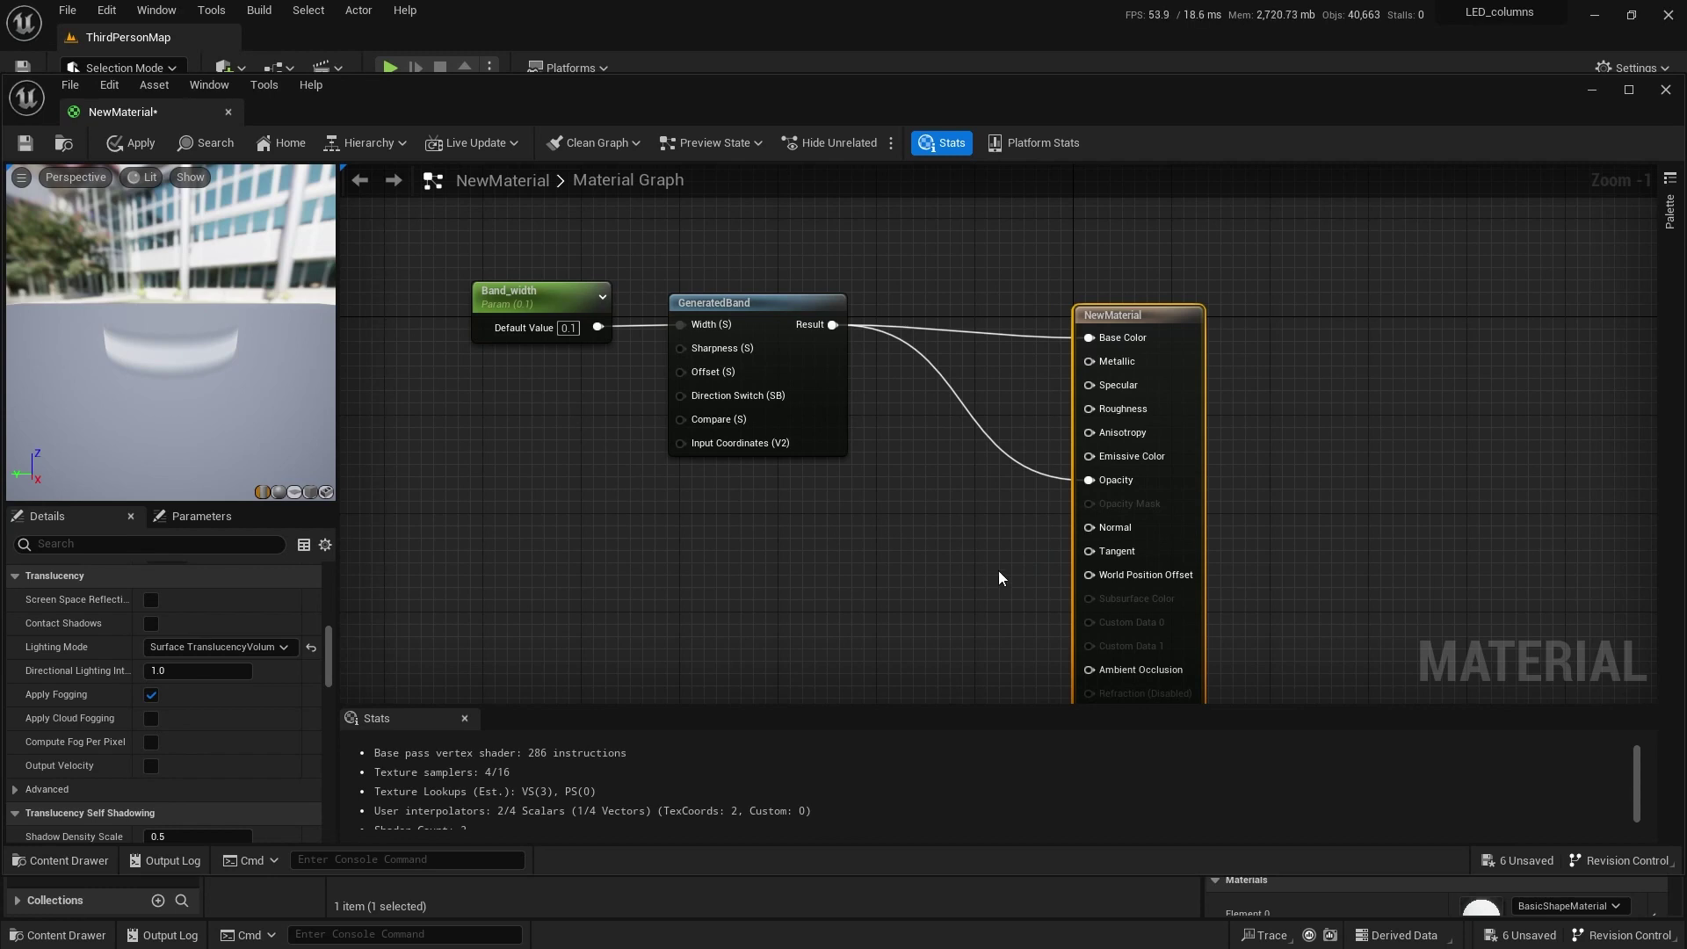
- Filter Details by 'refr' and set Refraction Method to Index Of Refraction
scroll(1020, 599, up, 1)
right_drag(1020, 599, 965, 369)
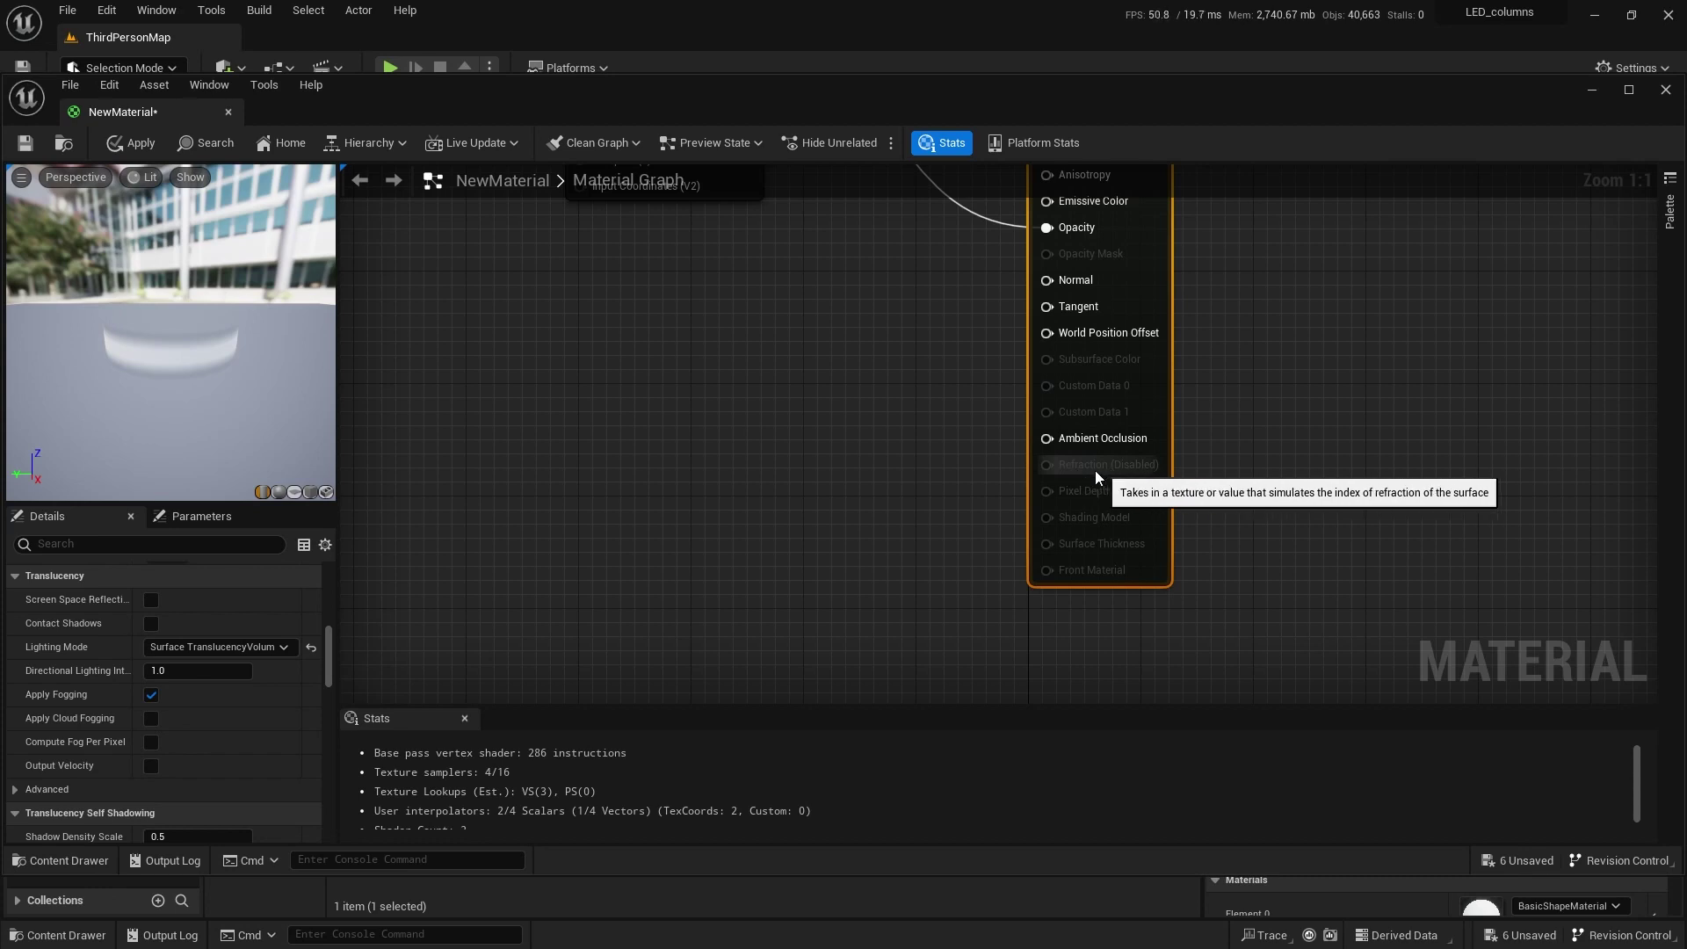
click(86, 544)
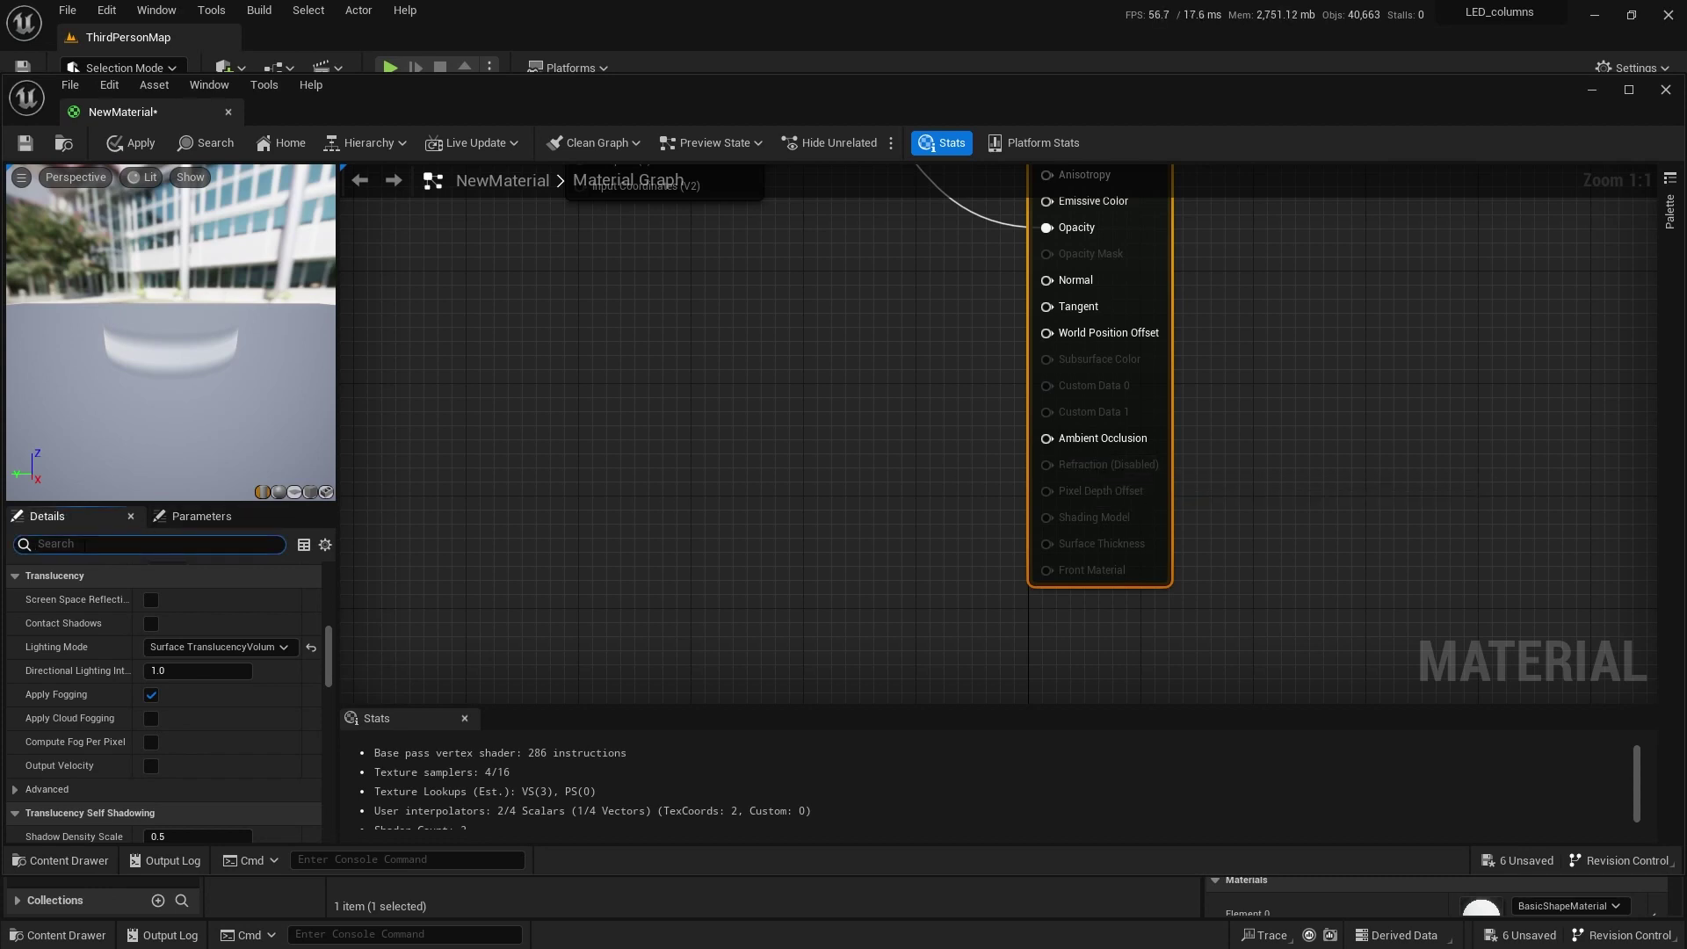
text(refr)
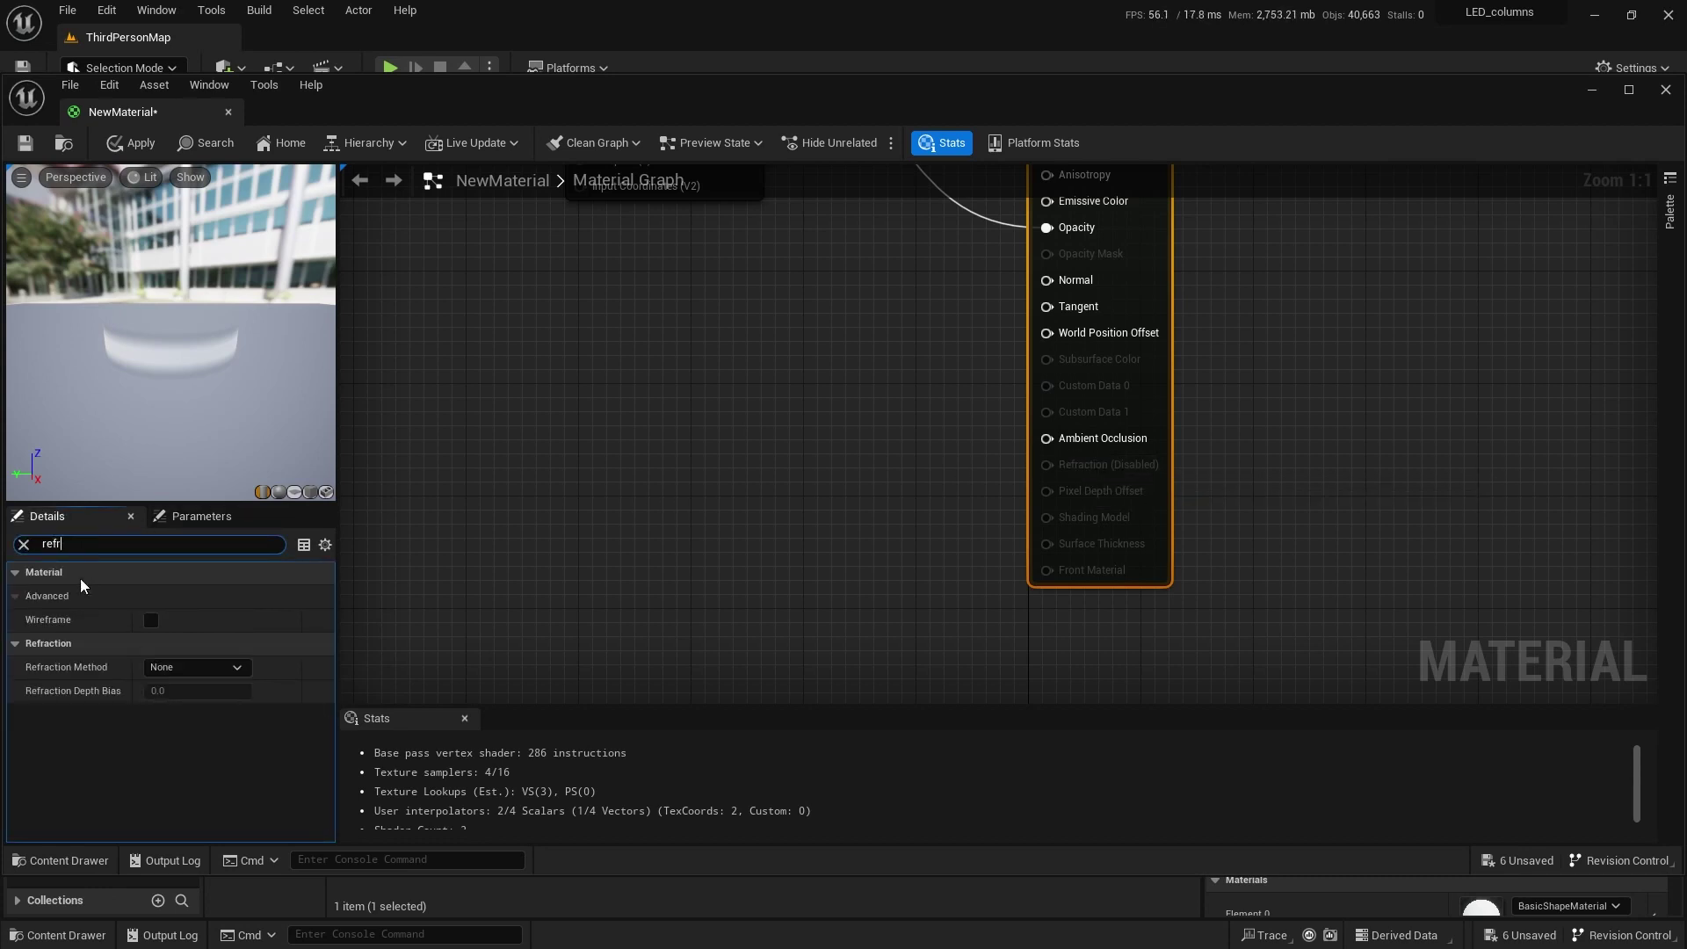
mouse_move(62, 678)
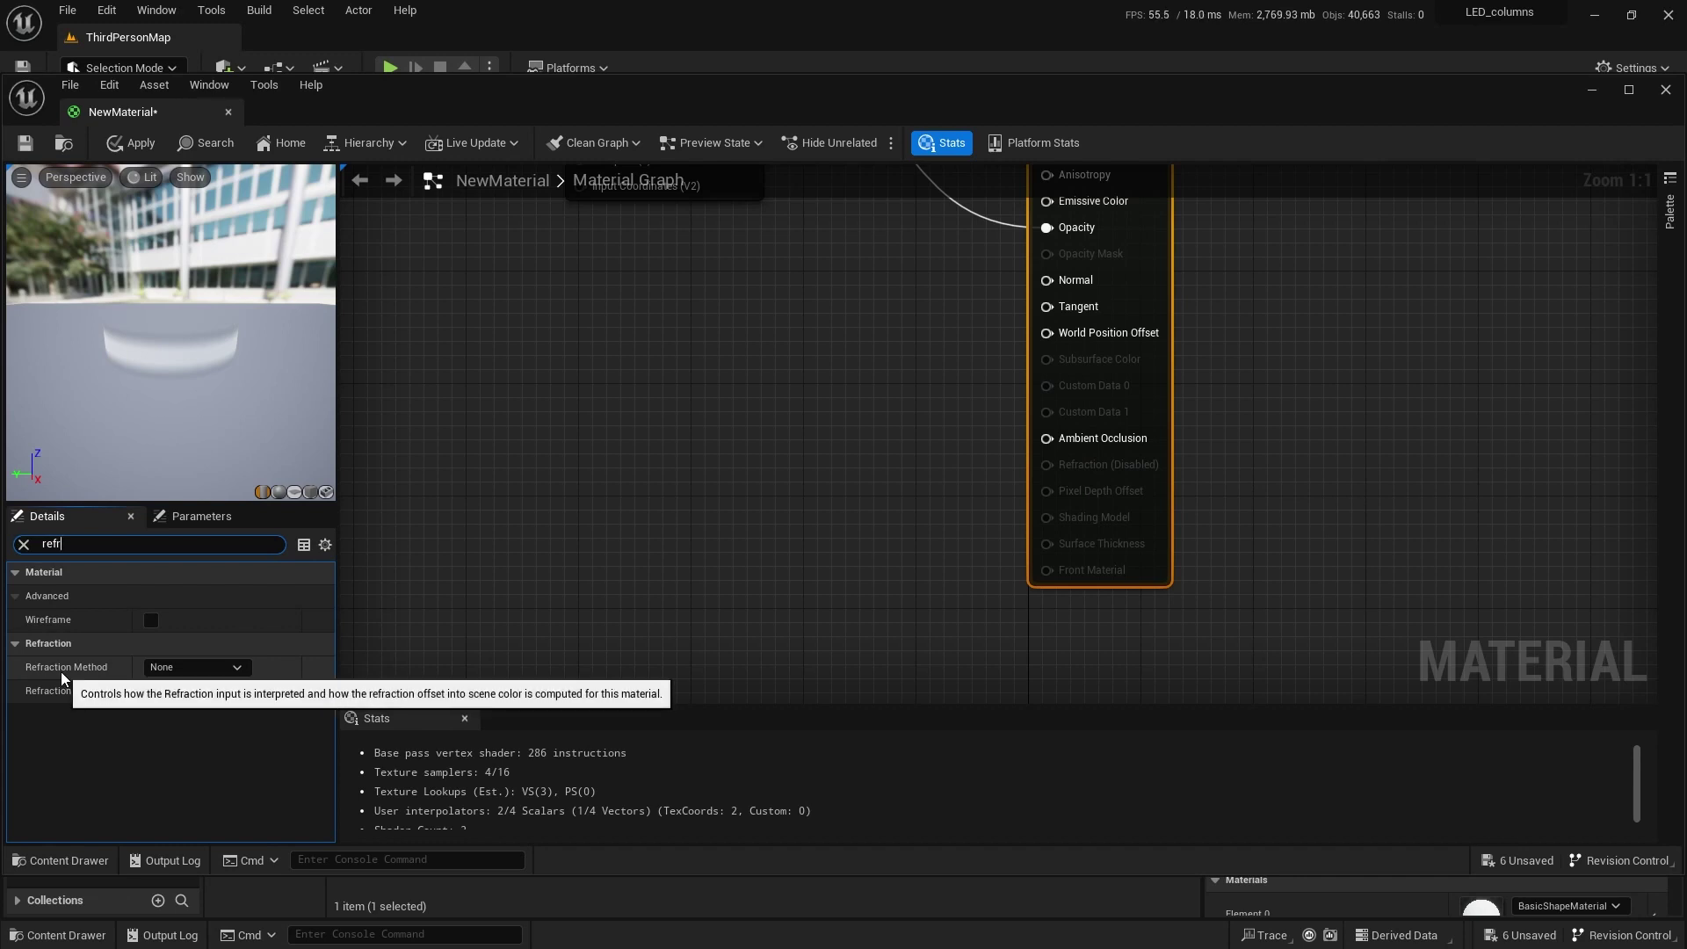
click(233, 670)
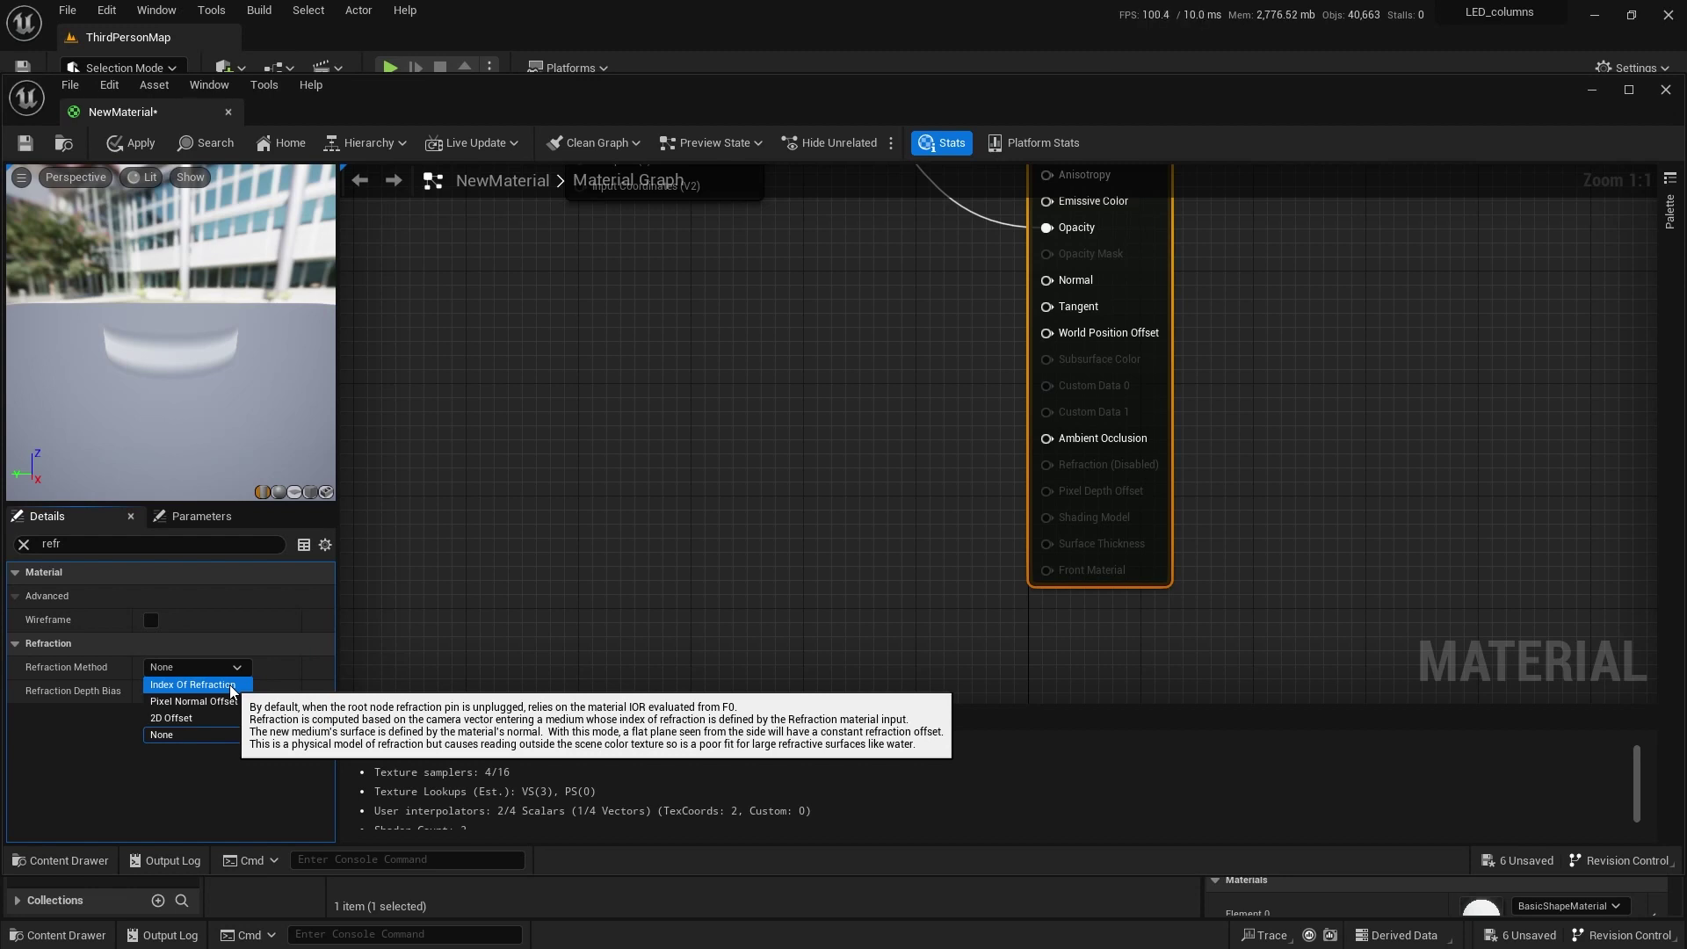
click(195, 686)
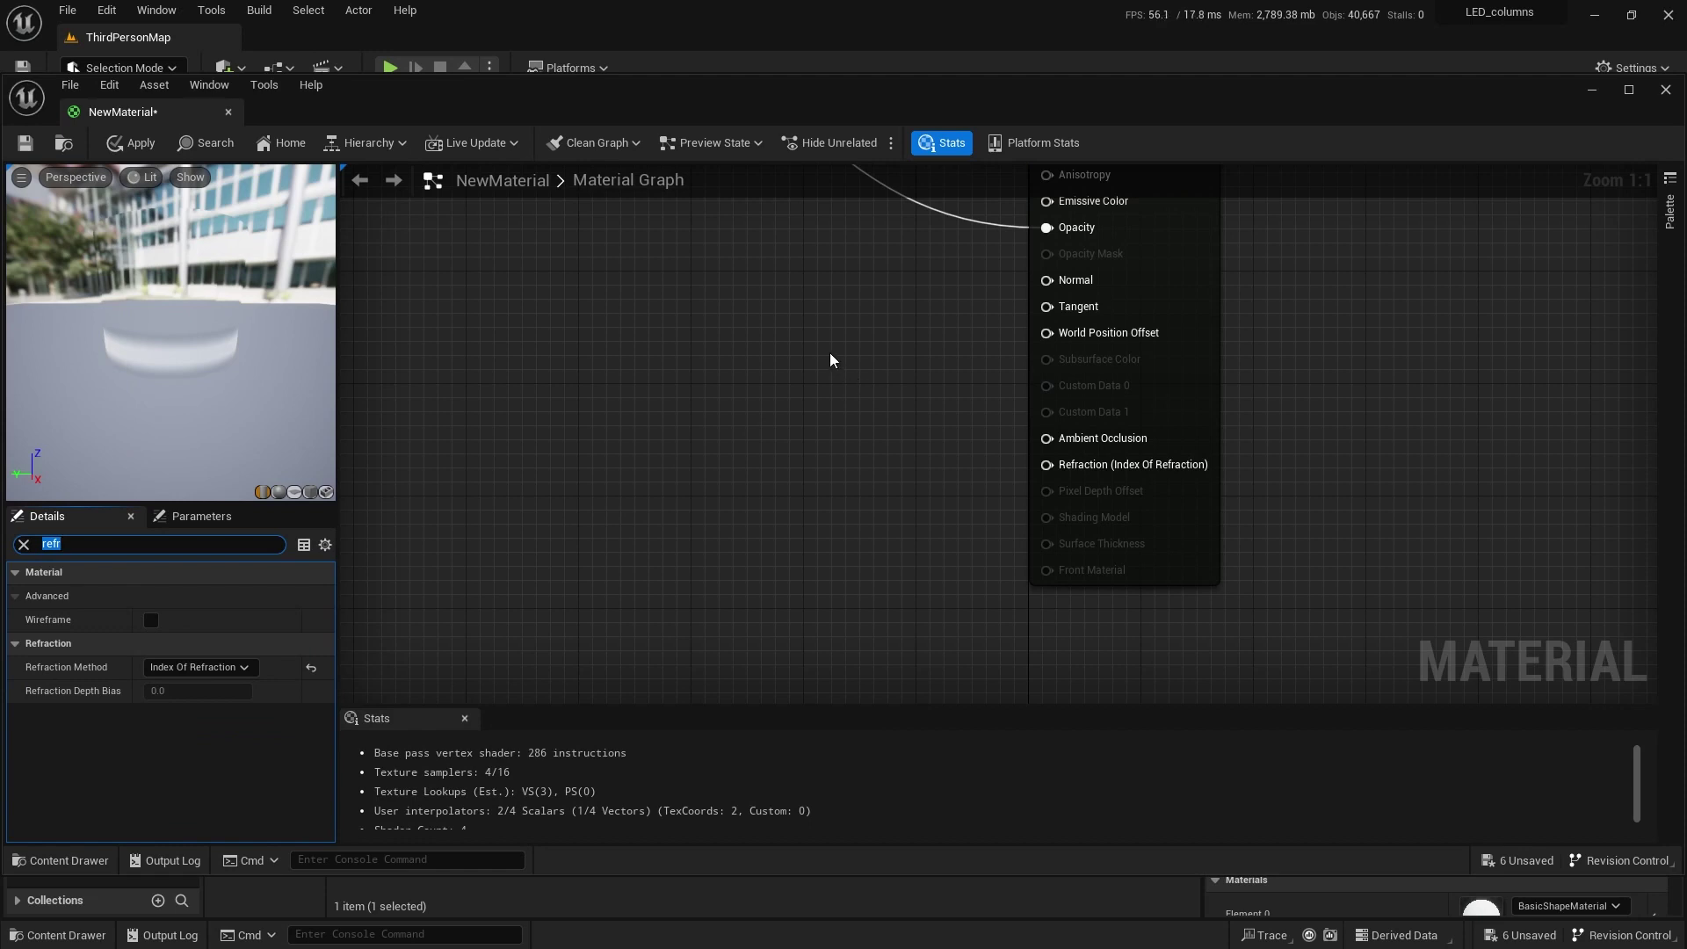
- Wire a new Constant into the Refraction input and convert it to a parameter
right_drag(835, 327, 866, 406)
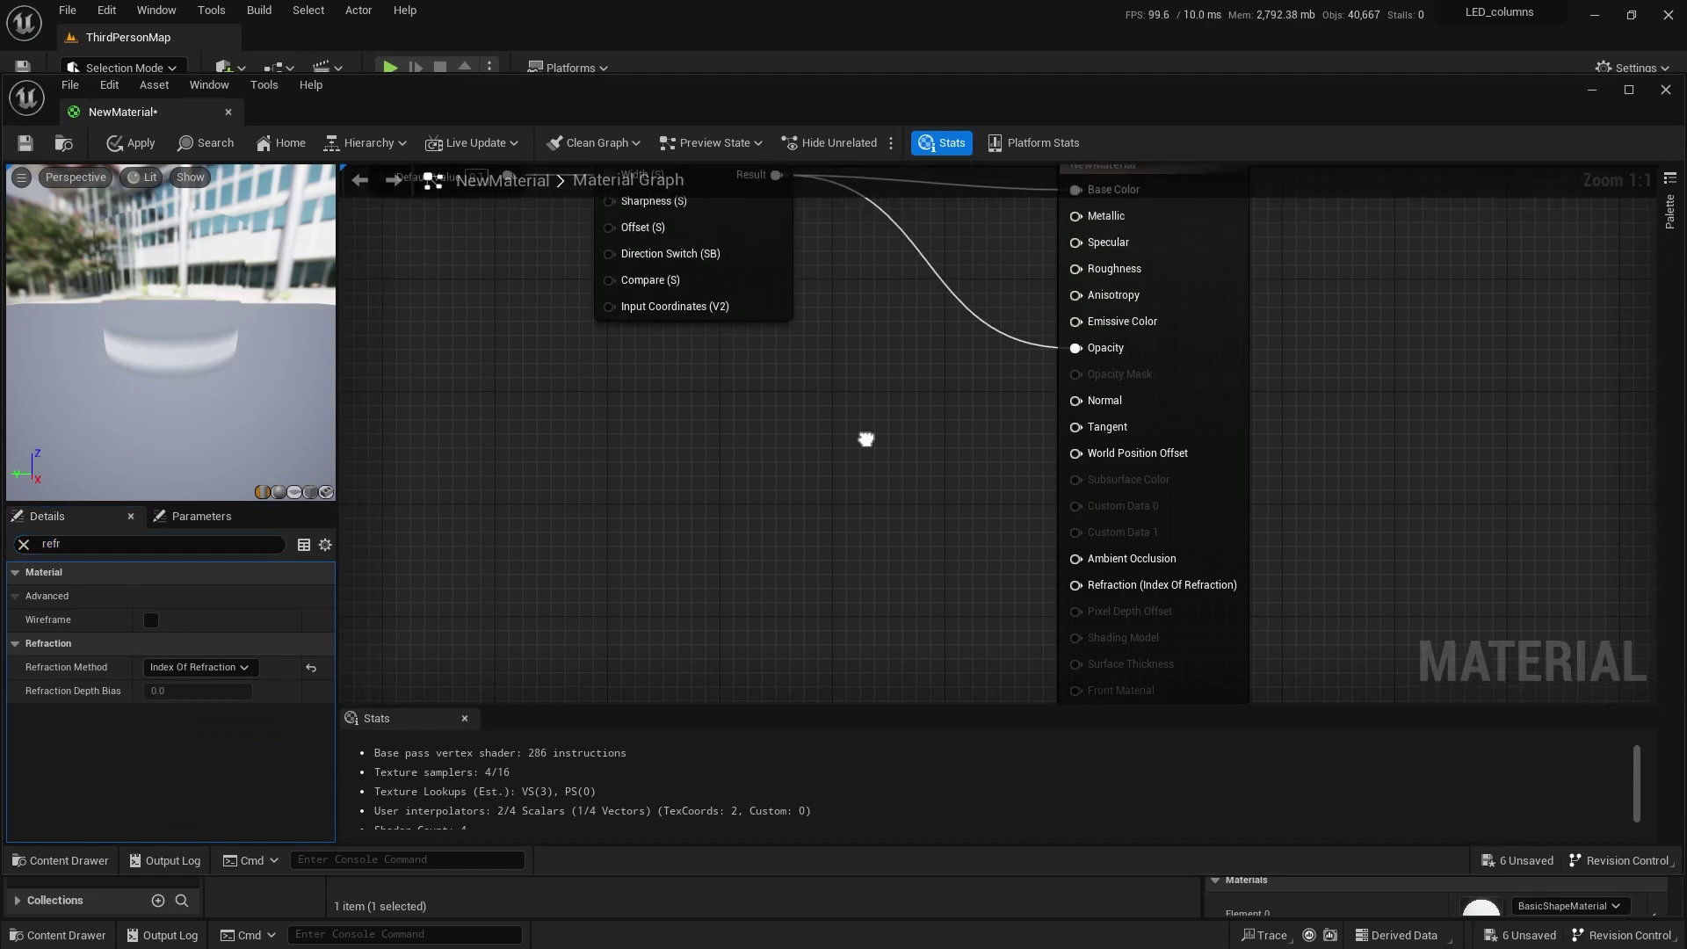
right_drag(866, 440, 864, 395)
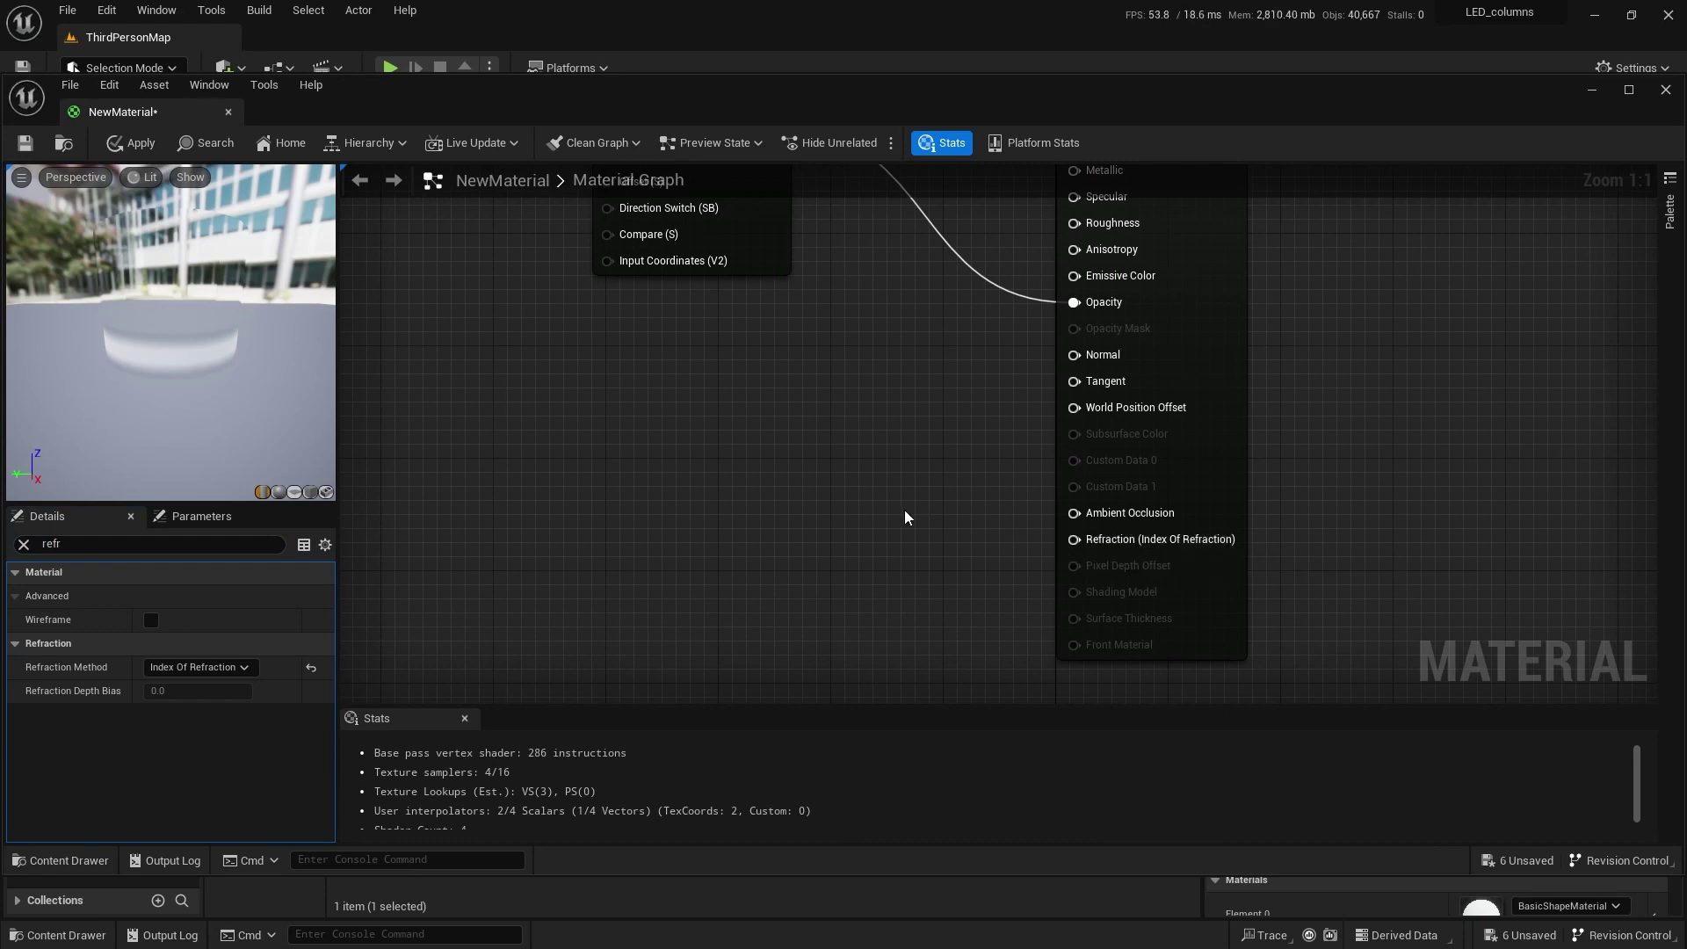
click(857, 512)
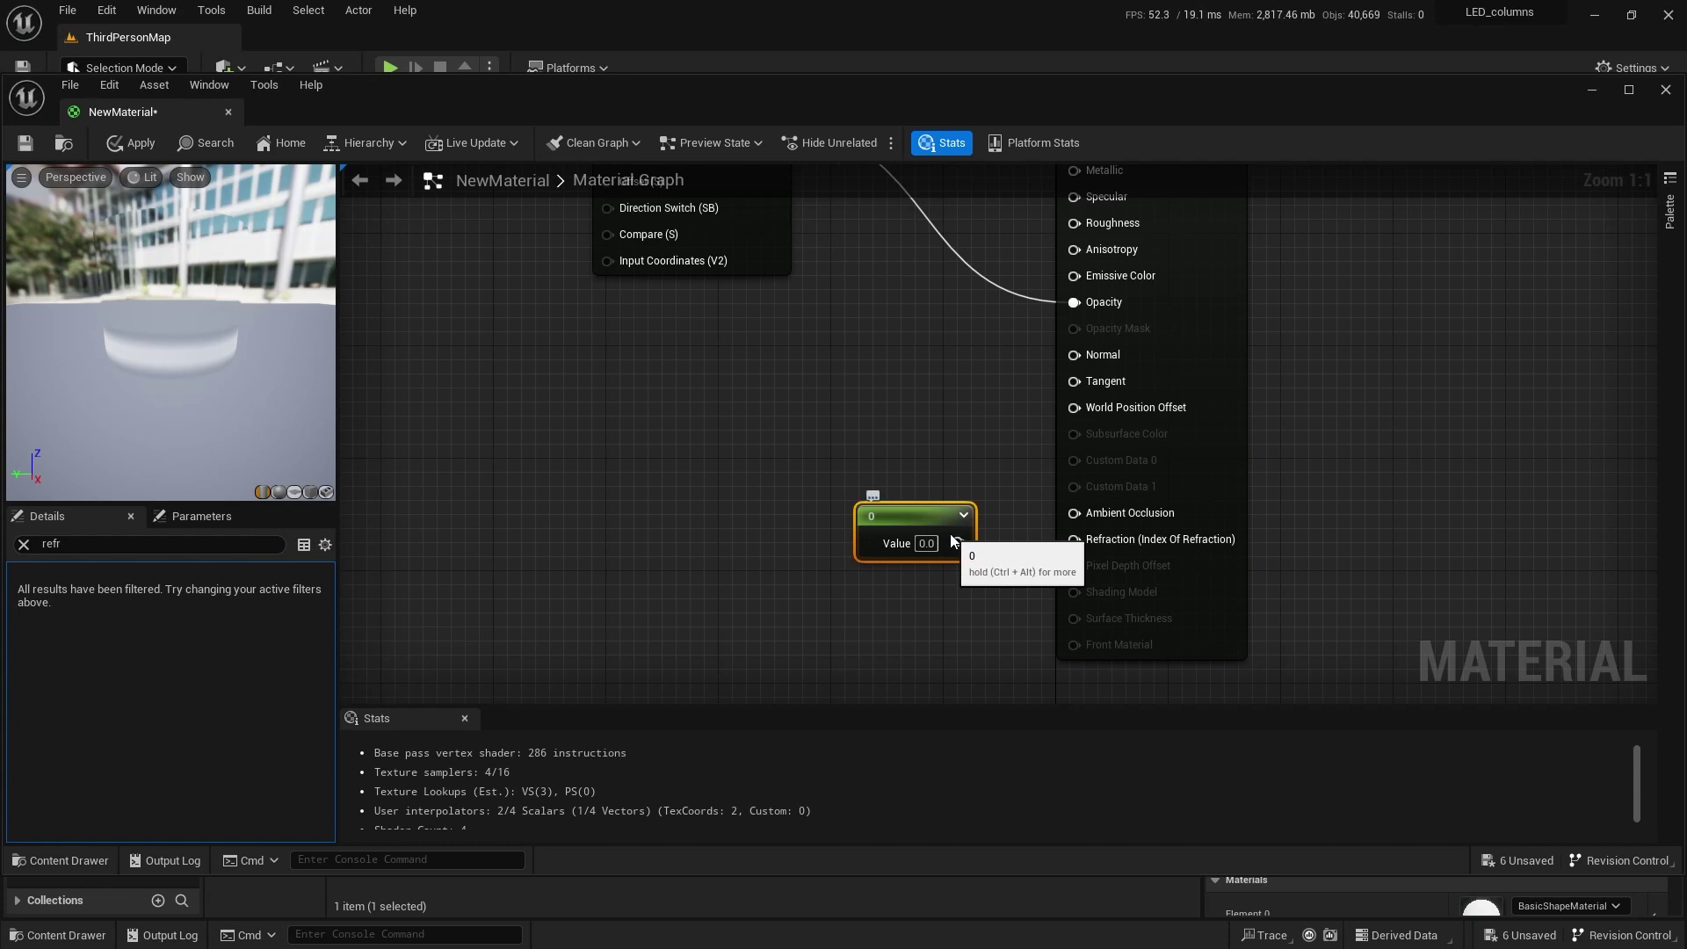
drag(957, 543, 963, 549)
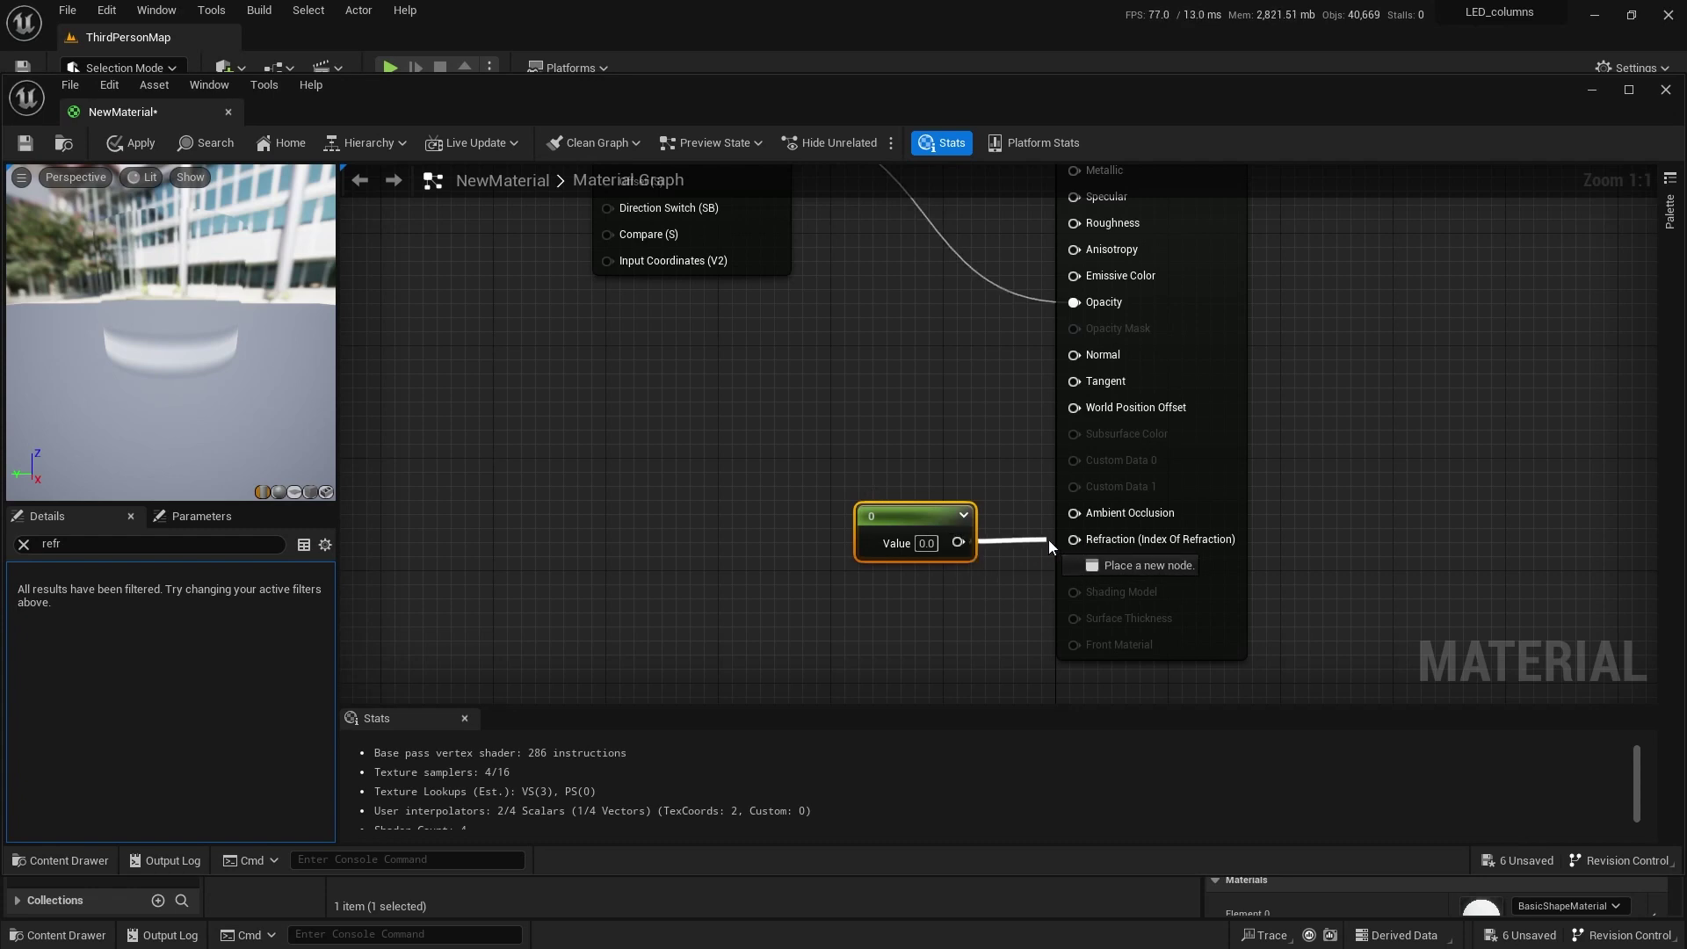
drag(1072, 539, 1072, 540)
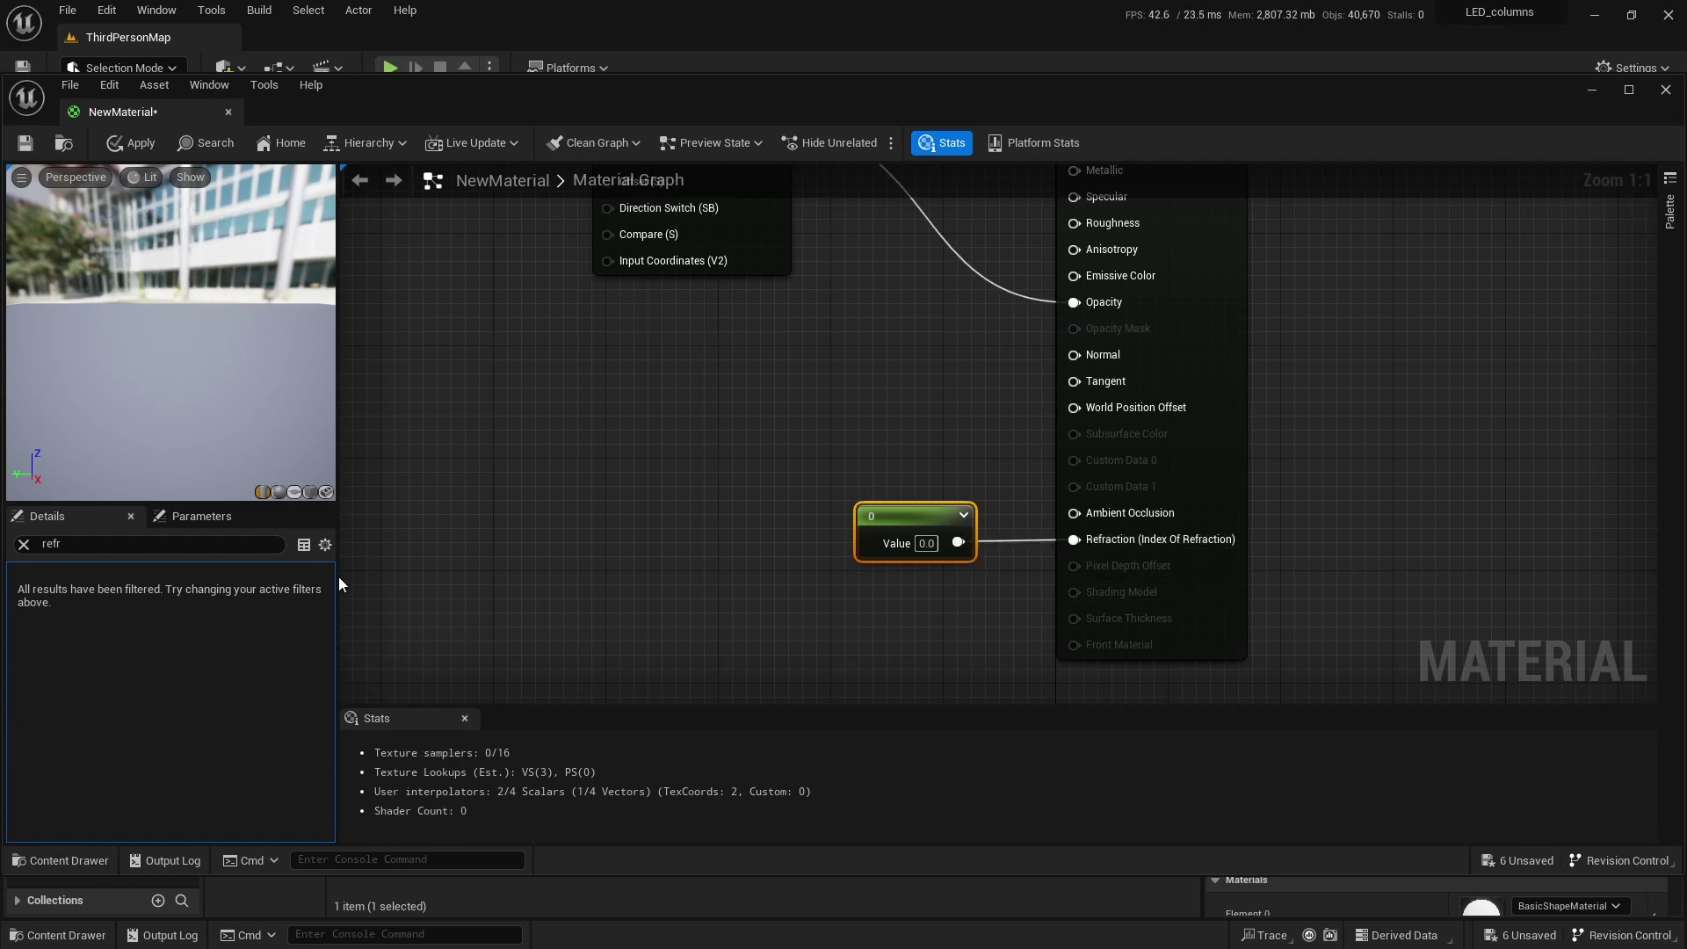
right_click(890, 512)
click(888, 545)
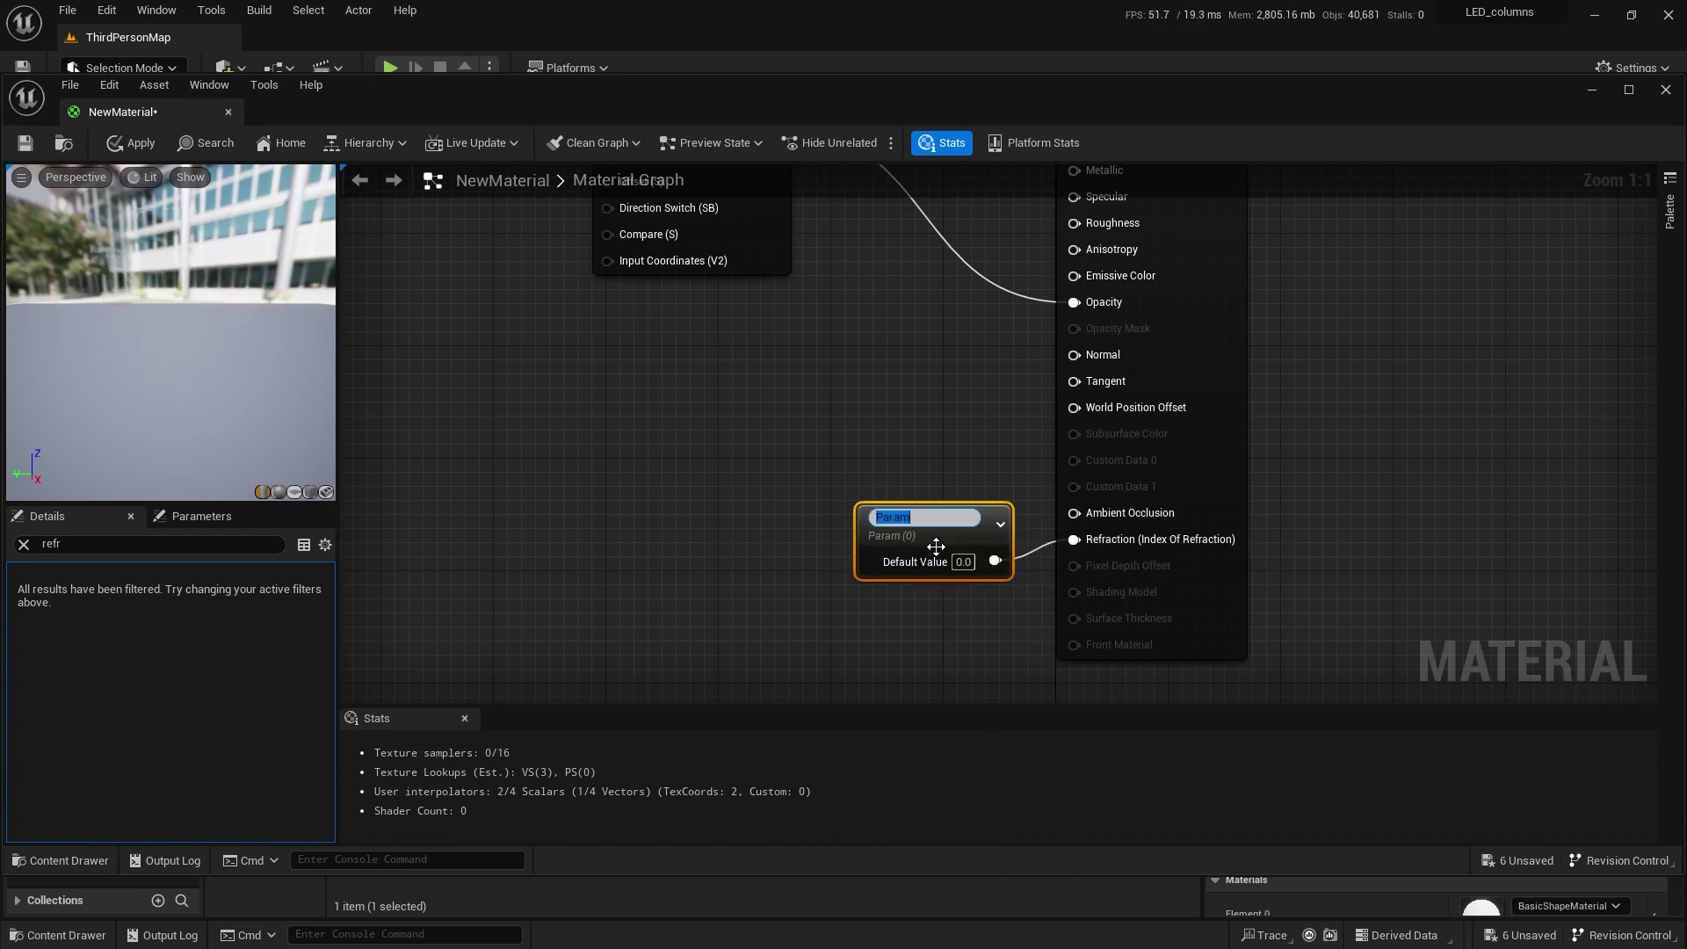
key(Return)
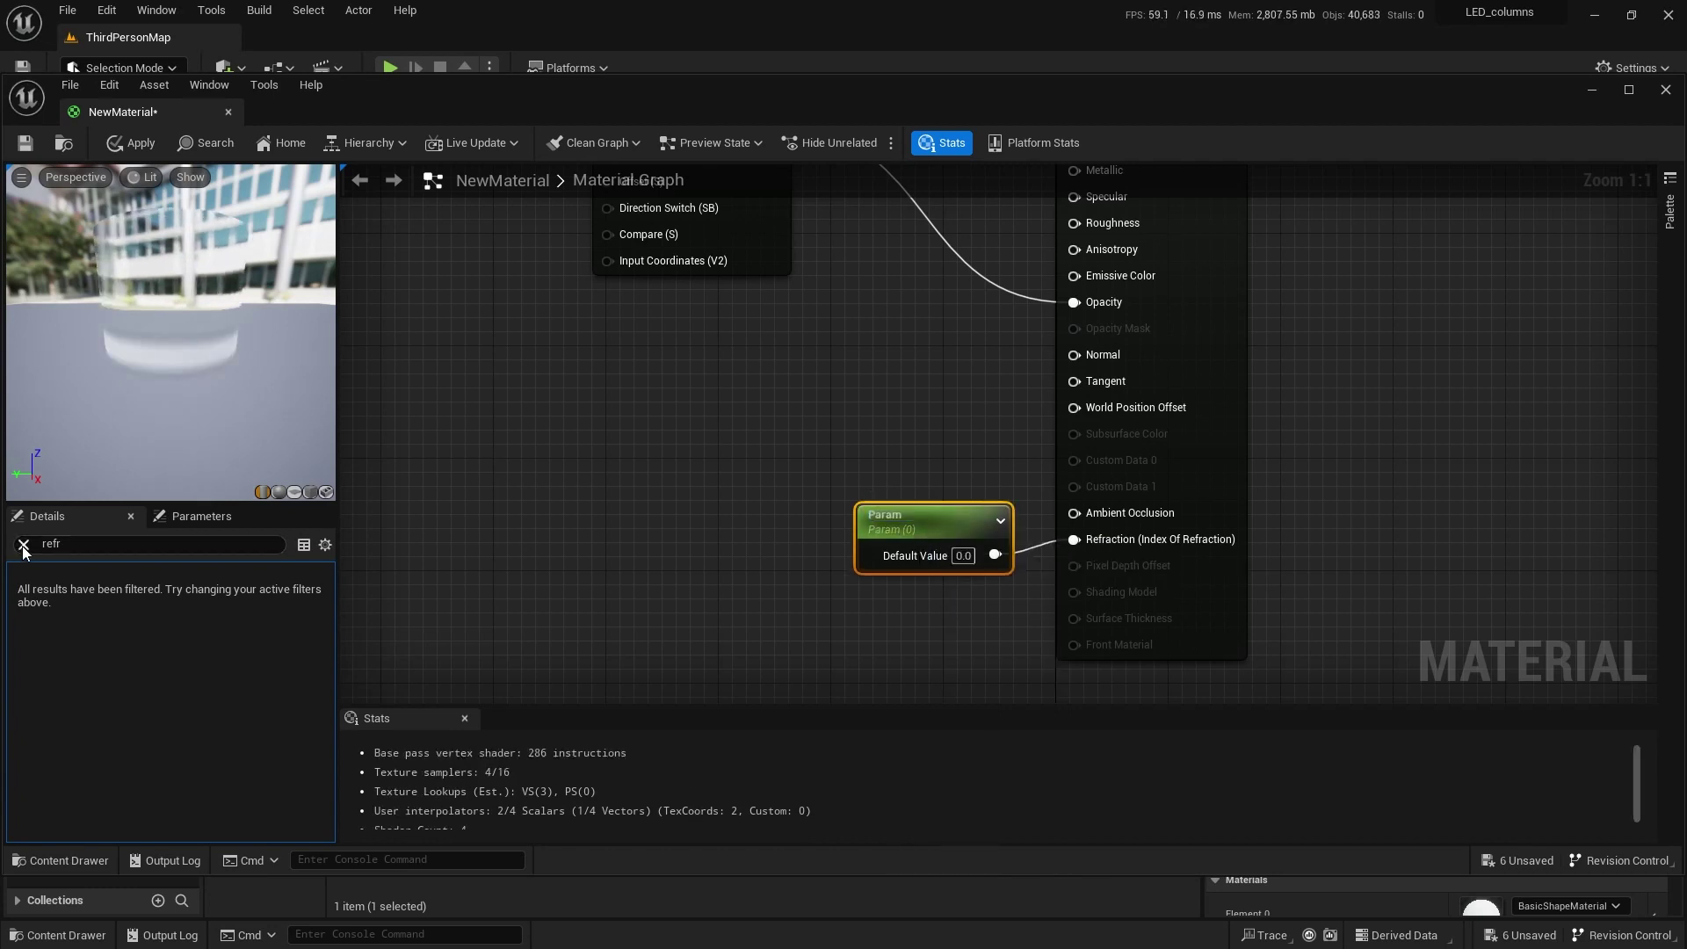
- Name the parameter IoR and give it a default value of 1.5
click(23, 545)
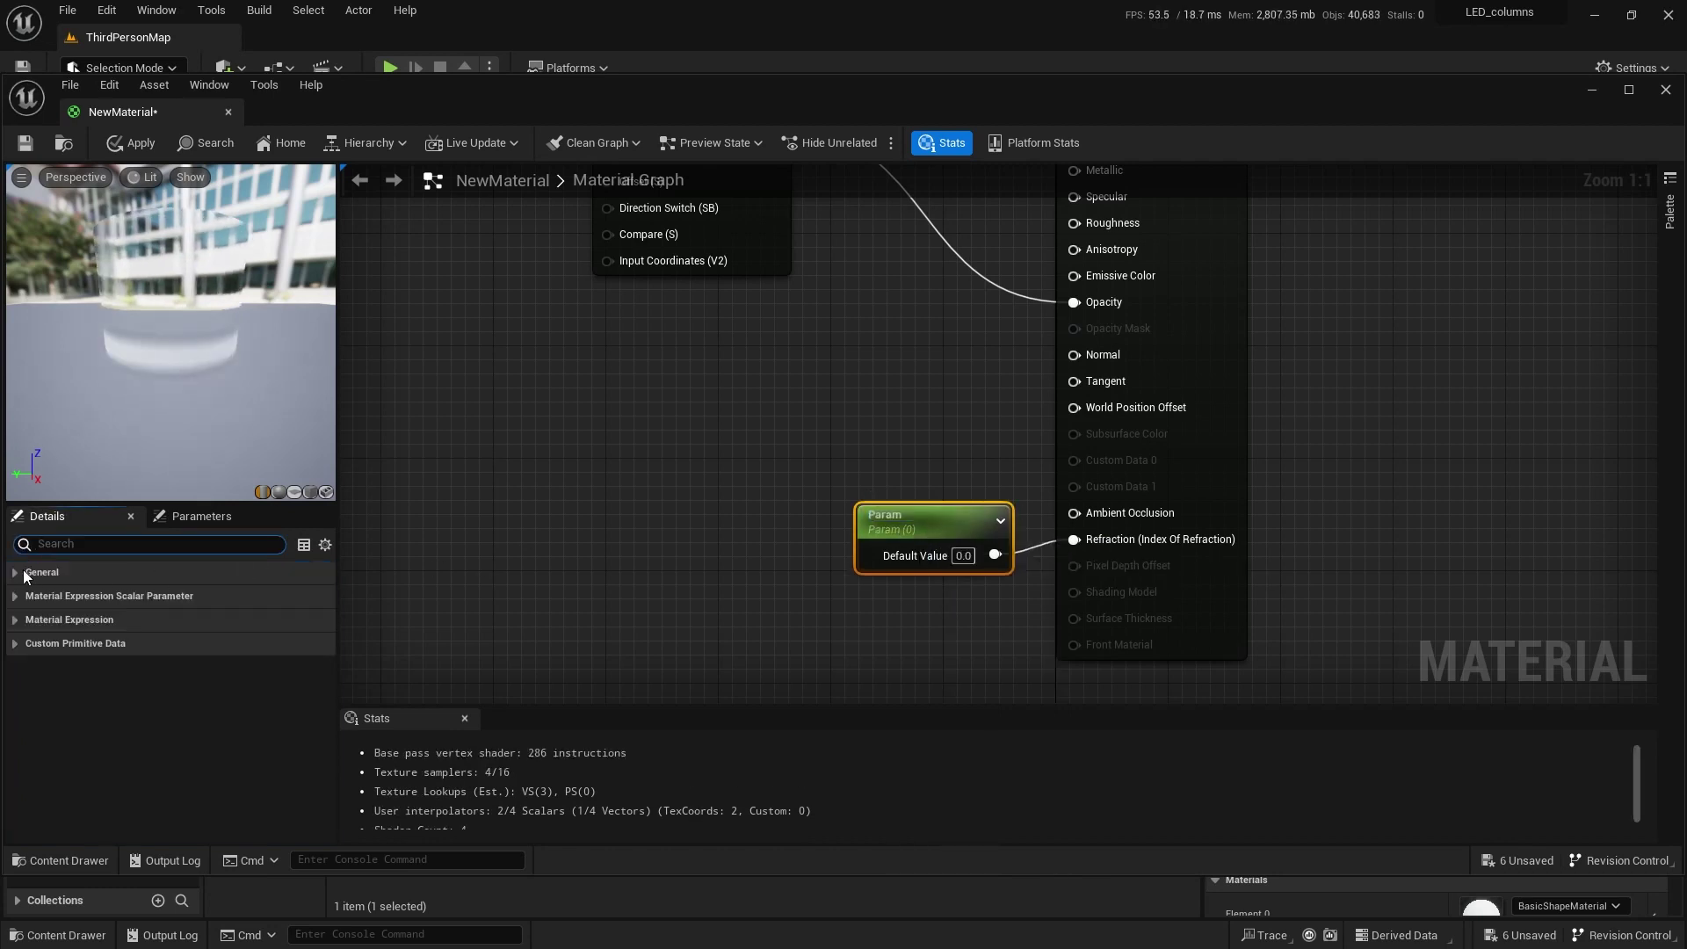
click(16, 573)
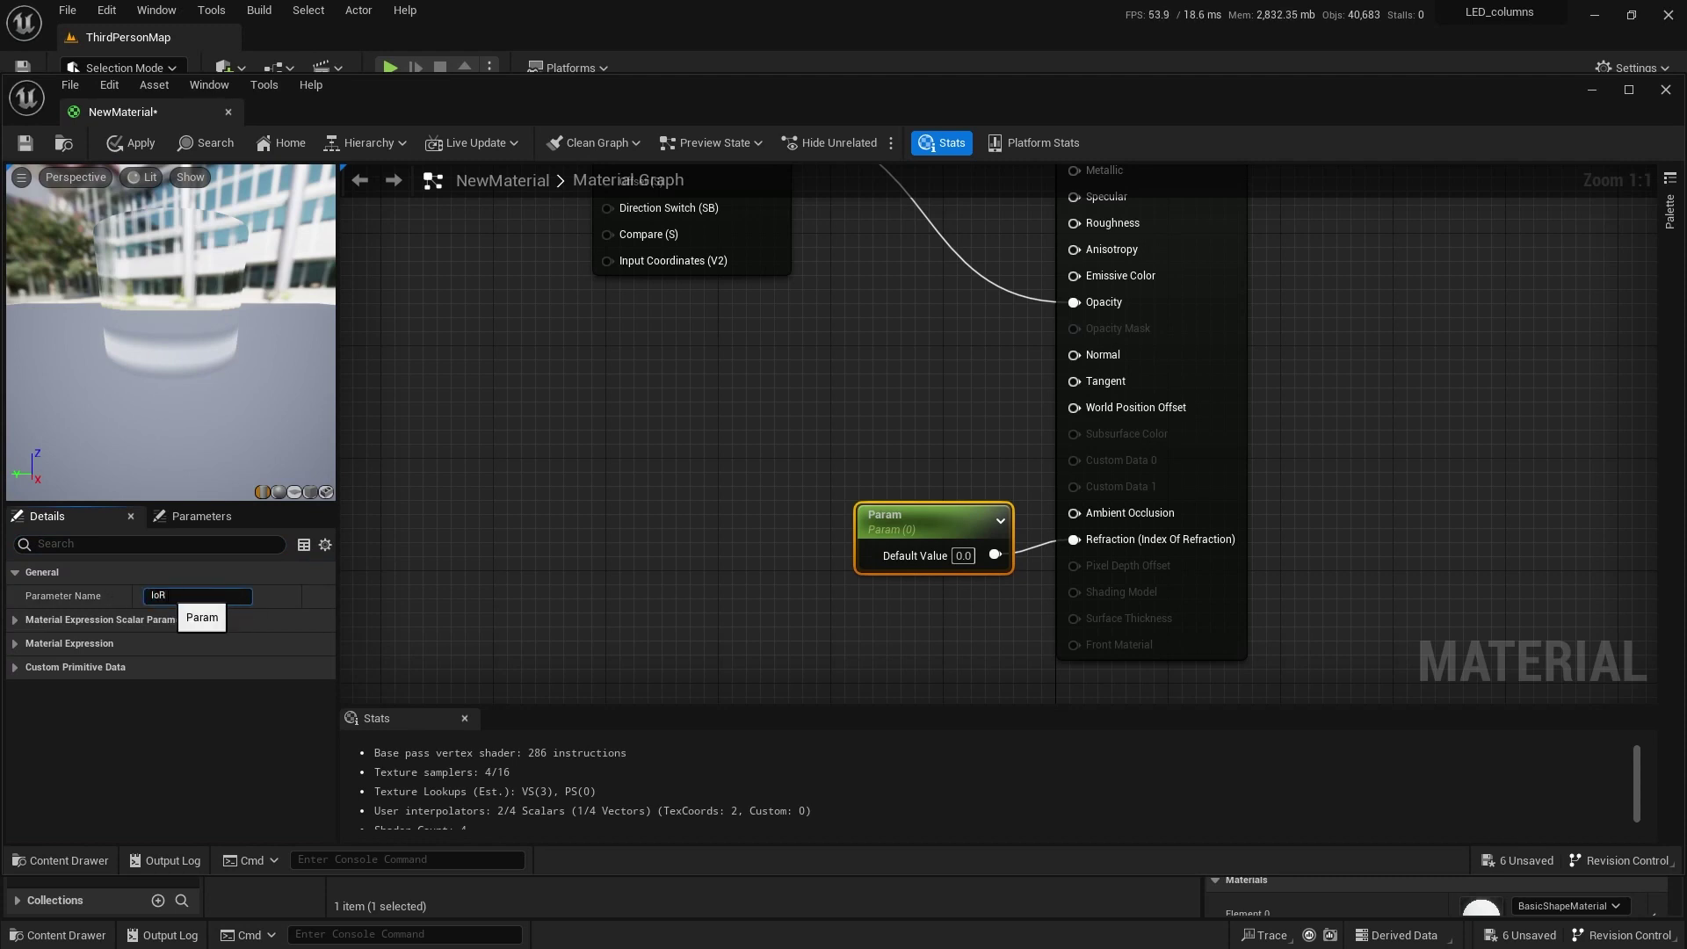
drag(902, 517, 892, 500)
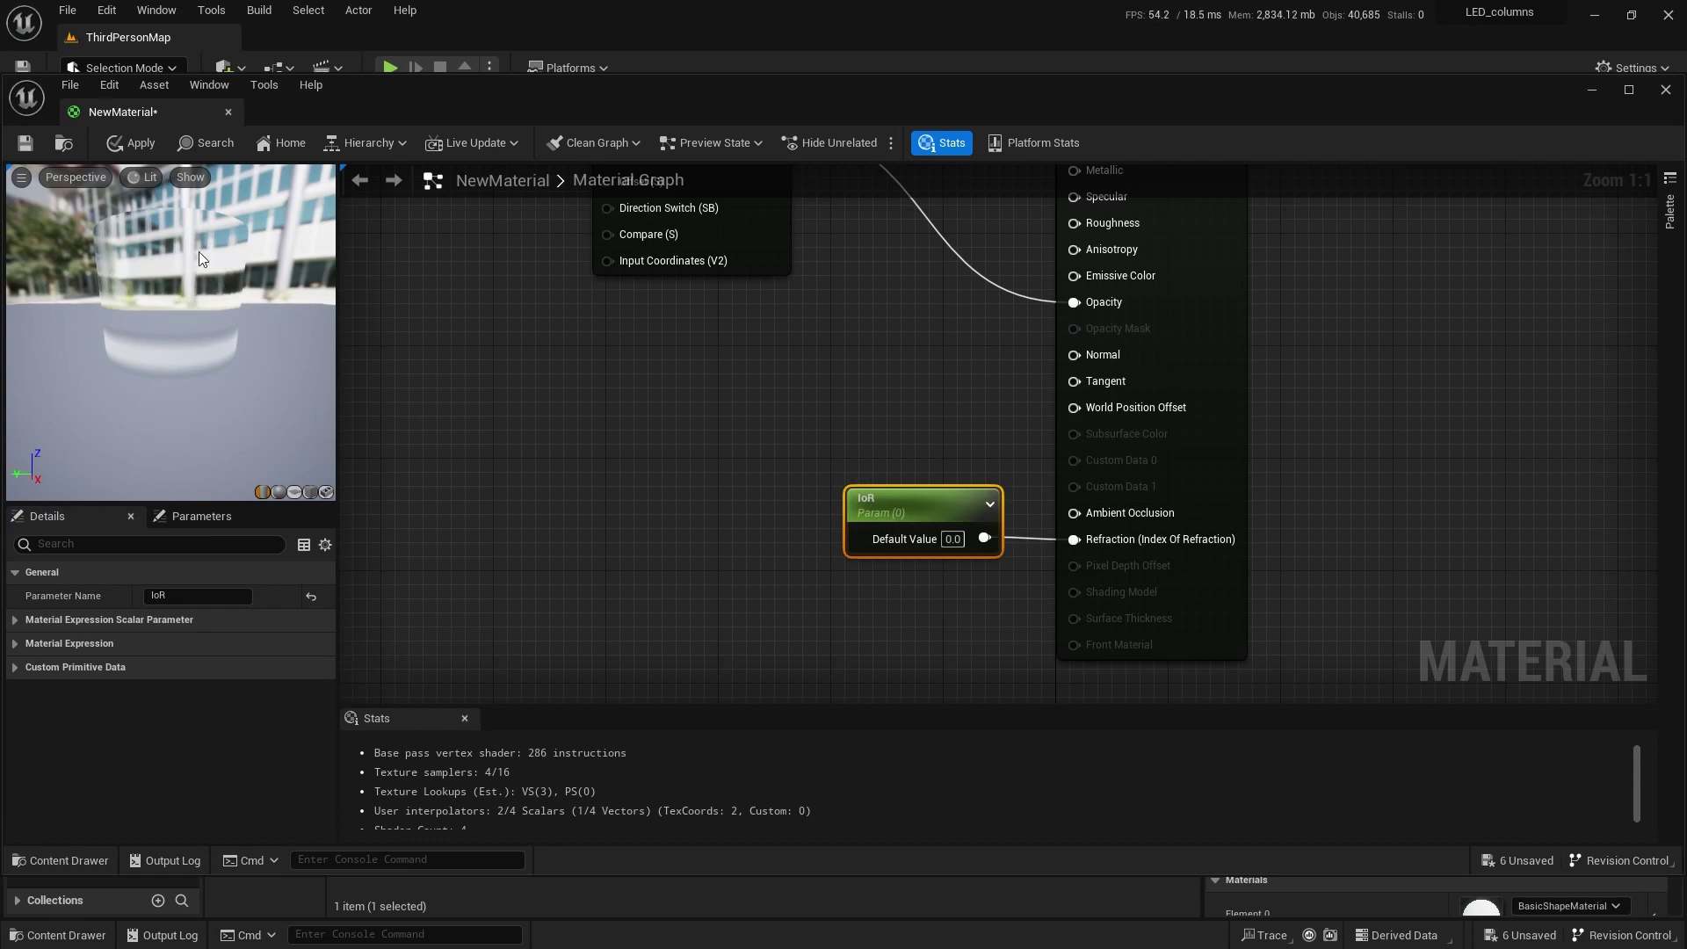
click(962, 543)
click(19, 620)
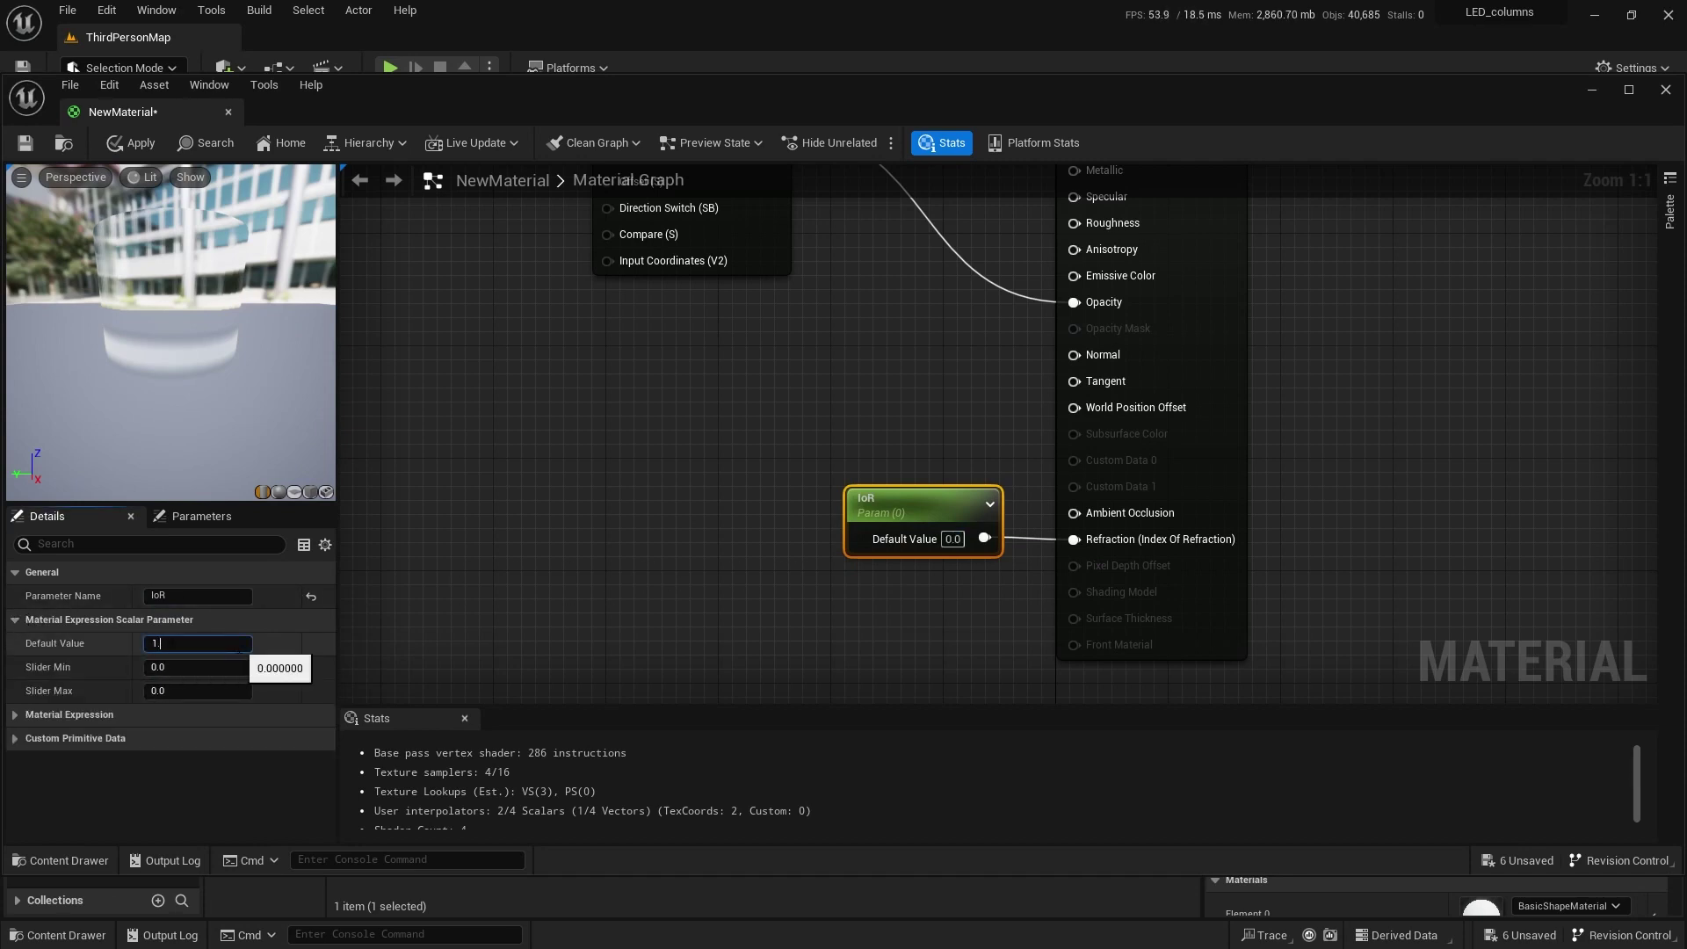
click(239, 645)
text(1.5)
key(Return)
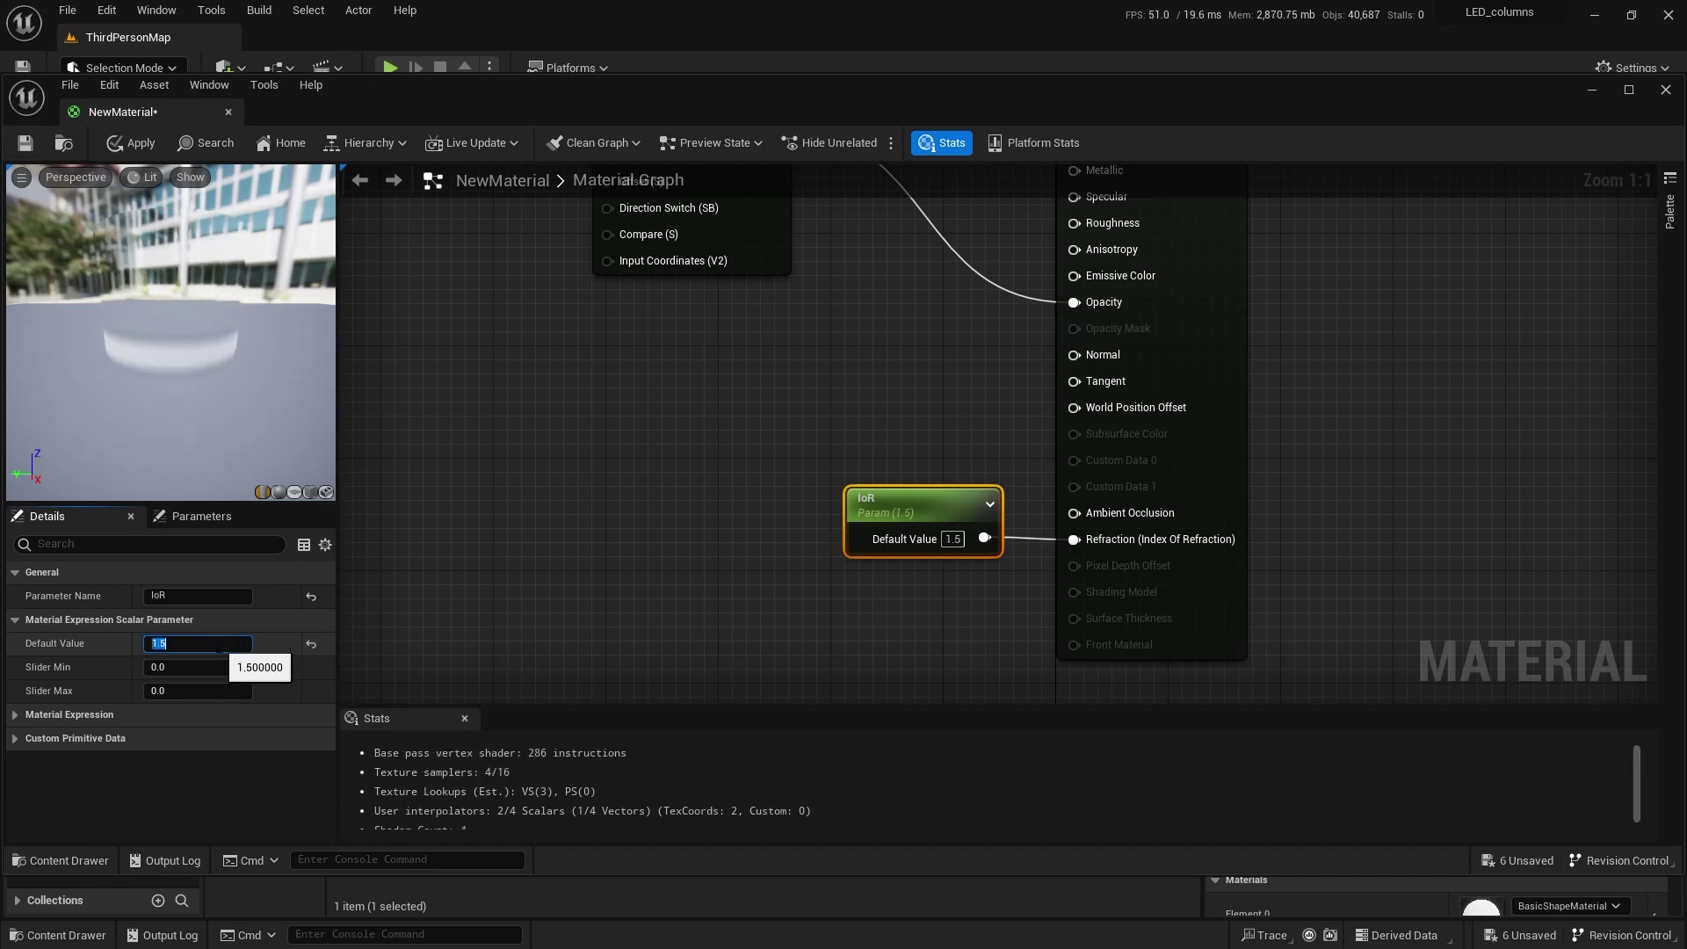
drag(202, 350, 237, 355)
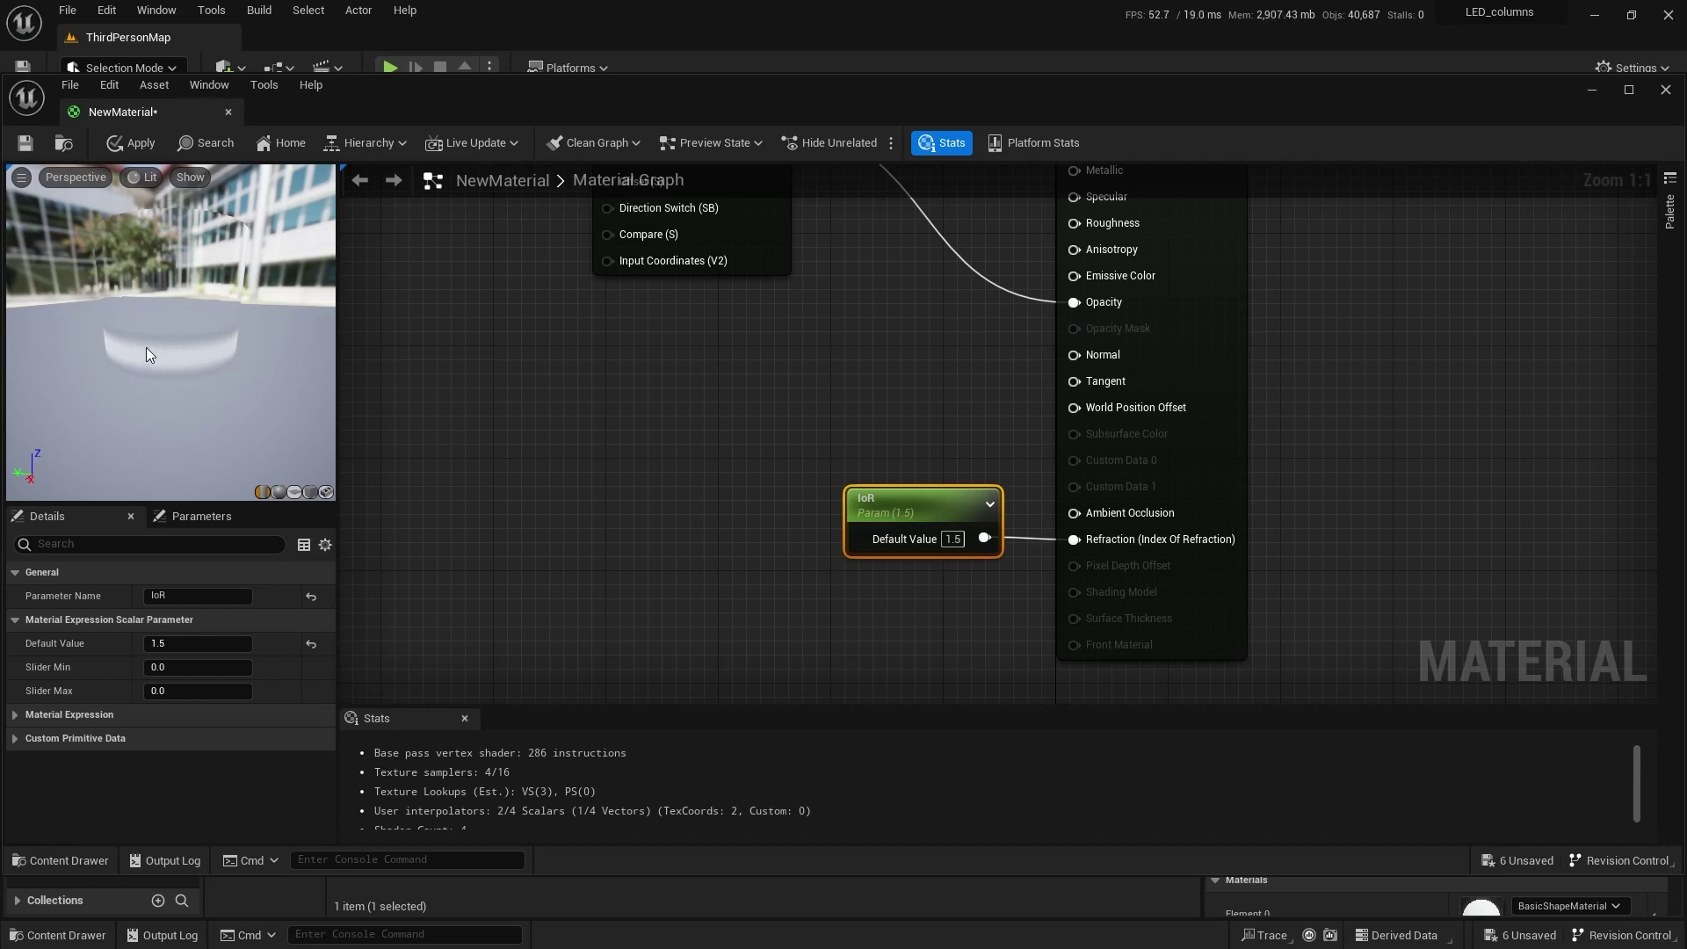
right_drag(644, 337, 823, 443)
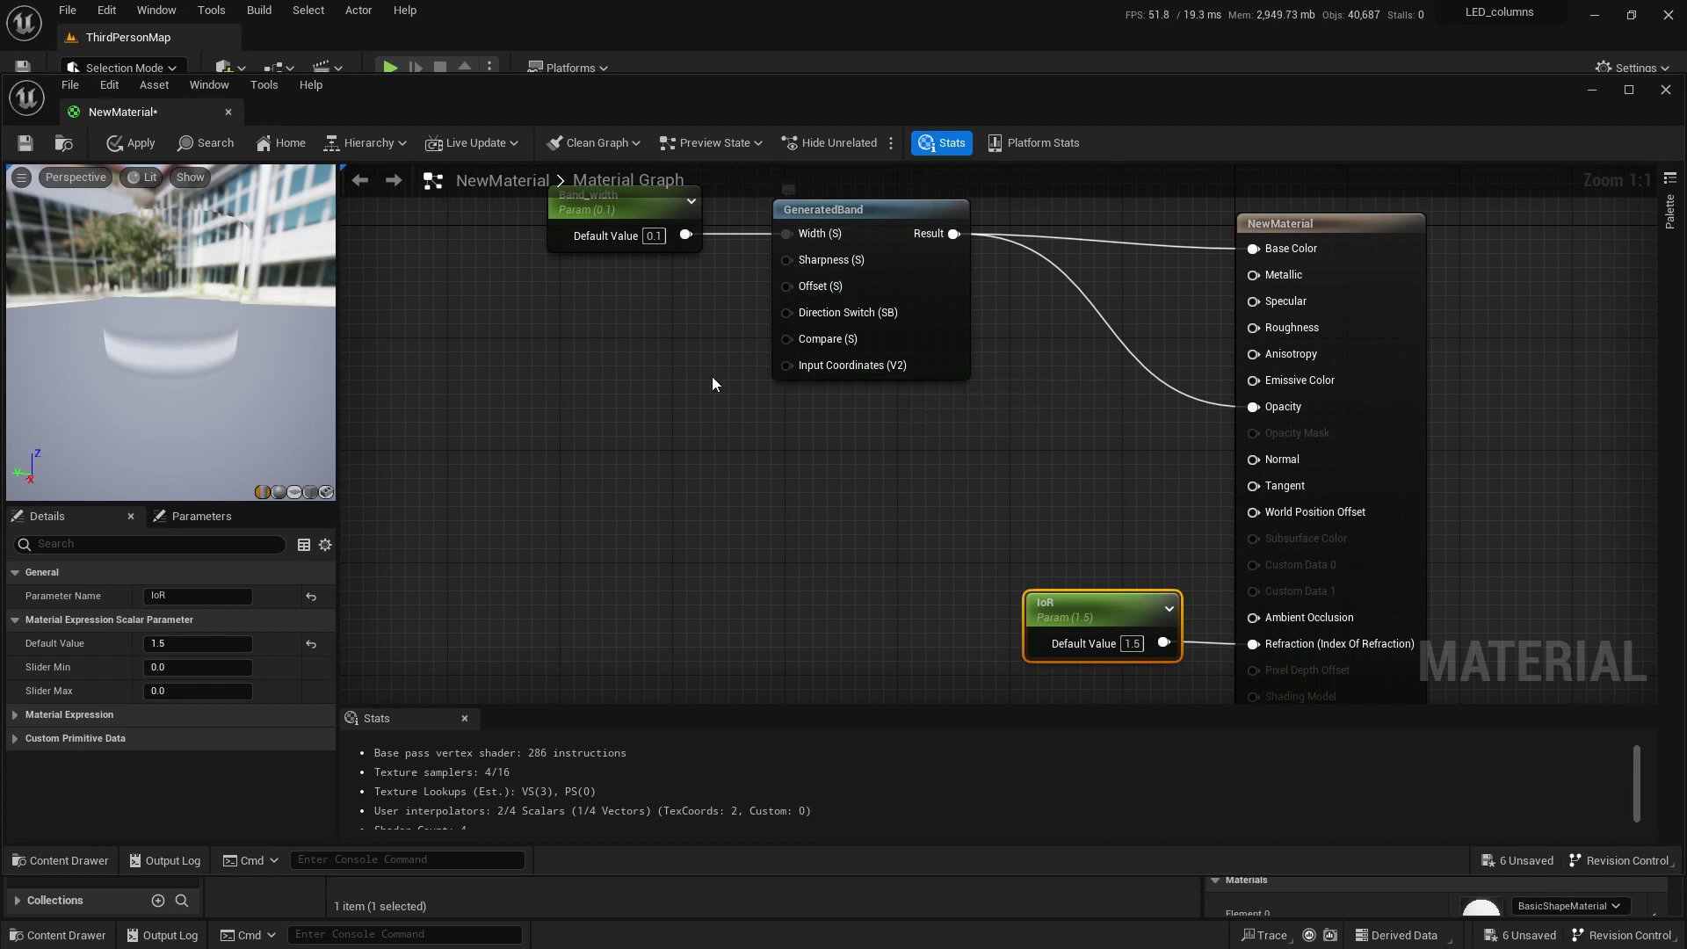
- Add a TexCoord and a Panner, feeding the Panner into GeneratedBand's Input Coordinates
click(482, 360)
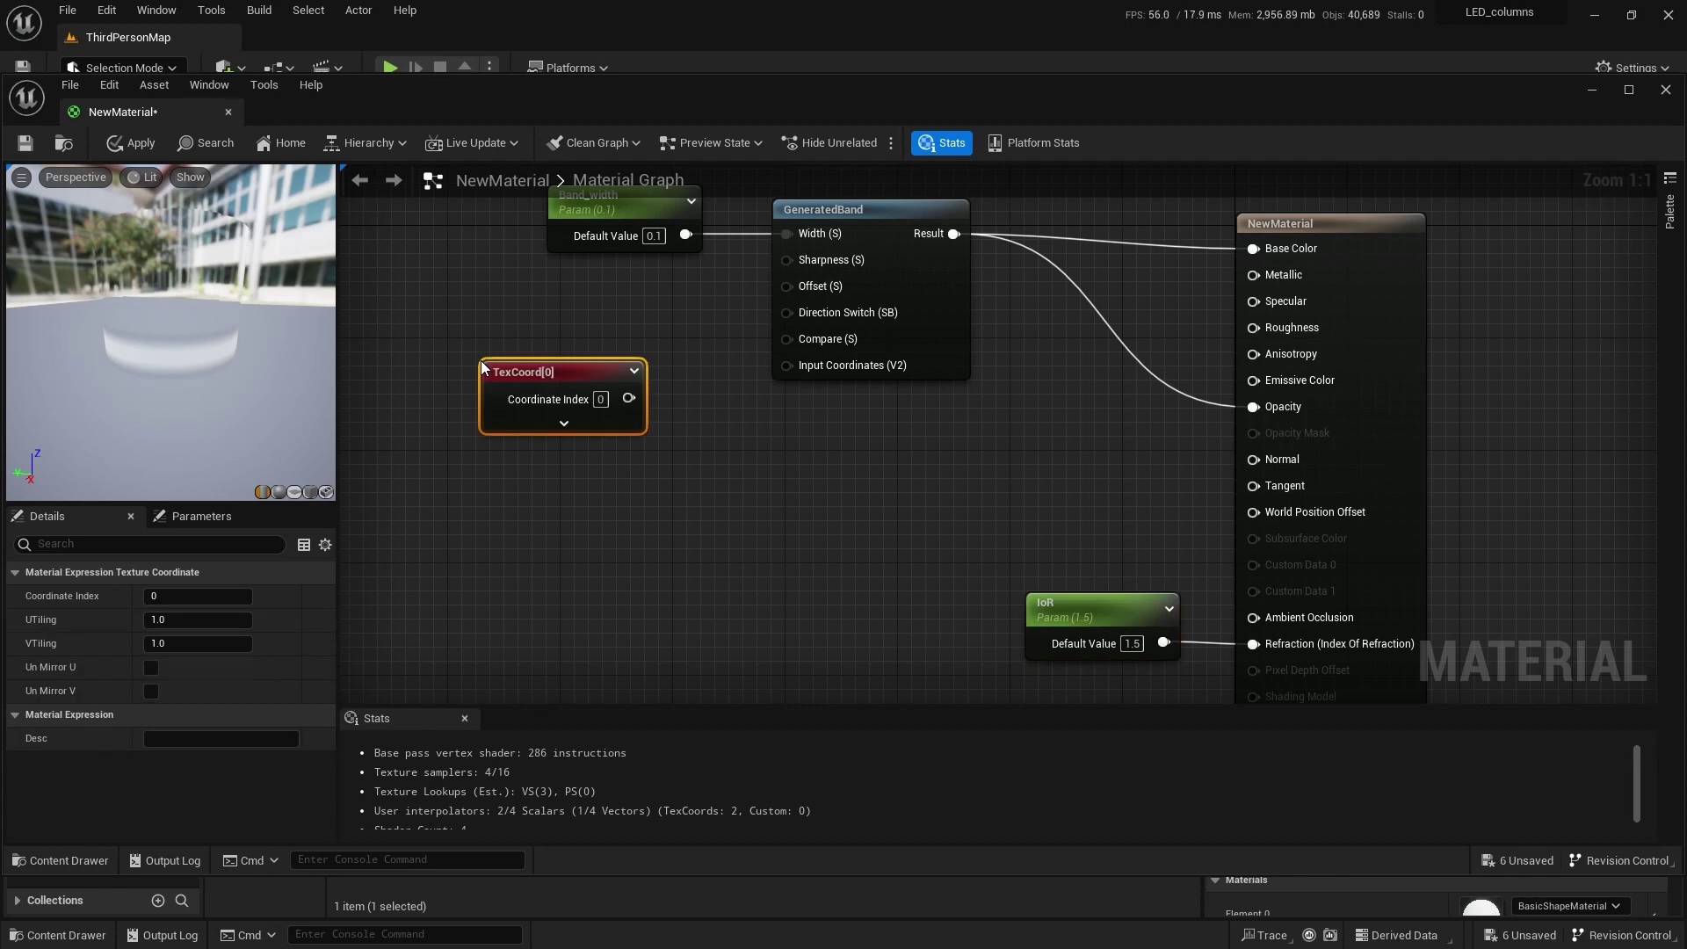
drag(529, 369, 438, 304)
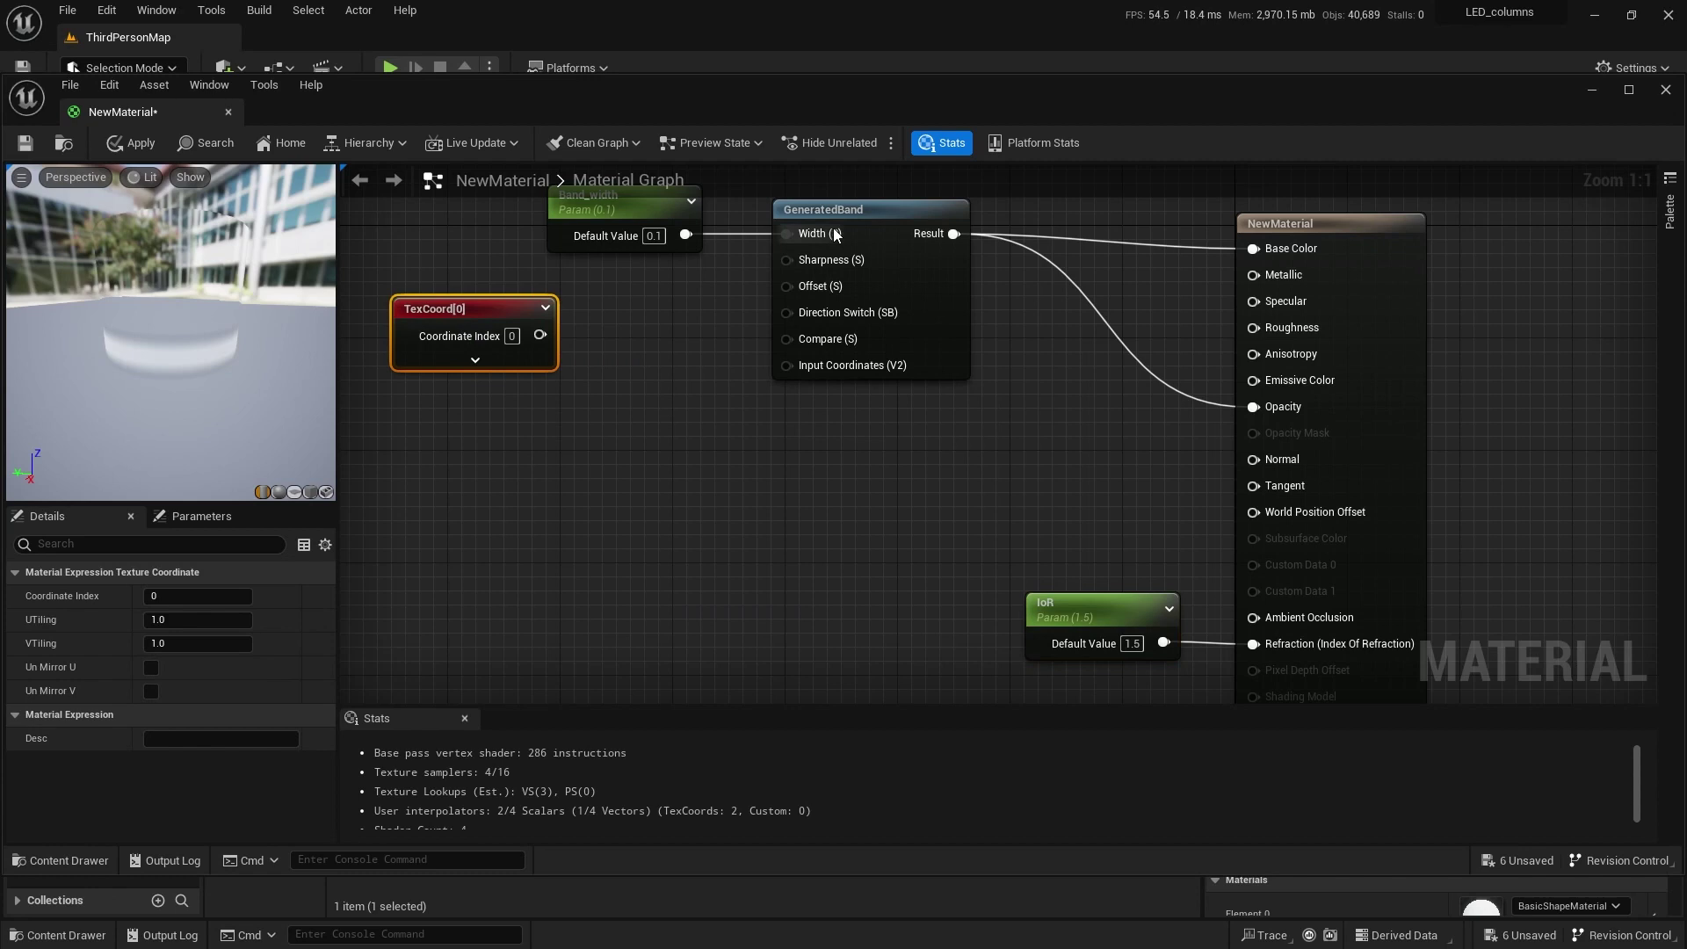
drag(837, 209, 879, 224)
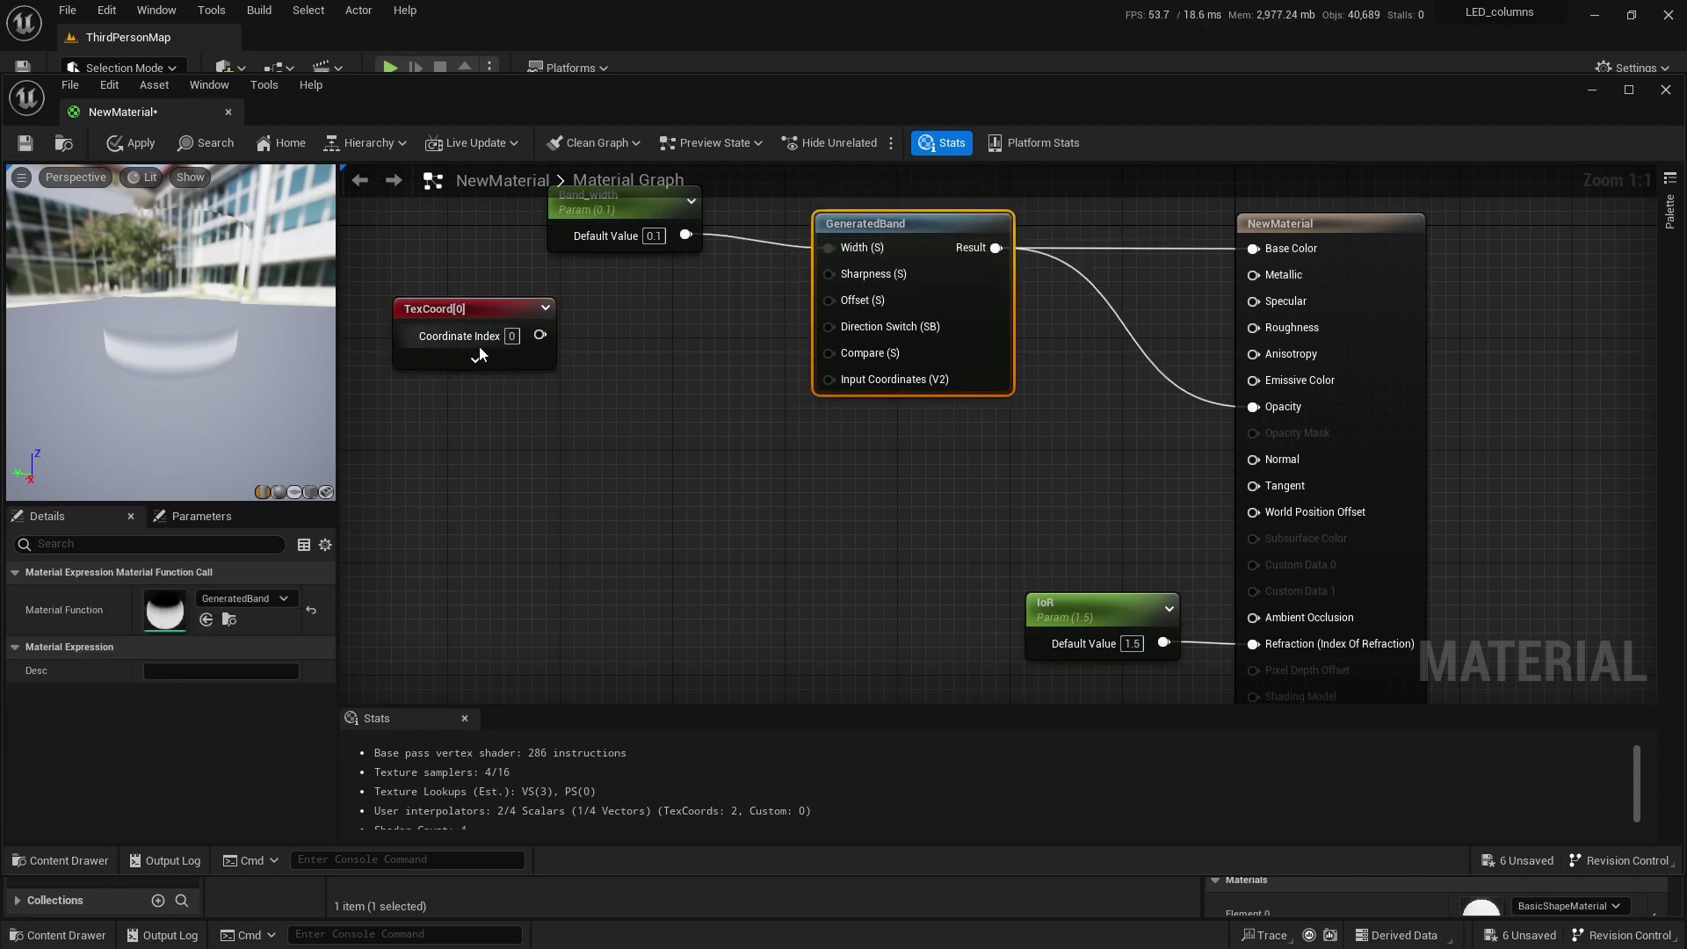
drag(467, 310, 454, 310)
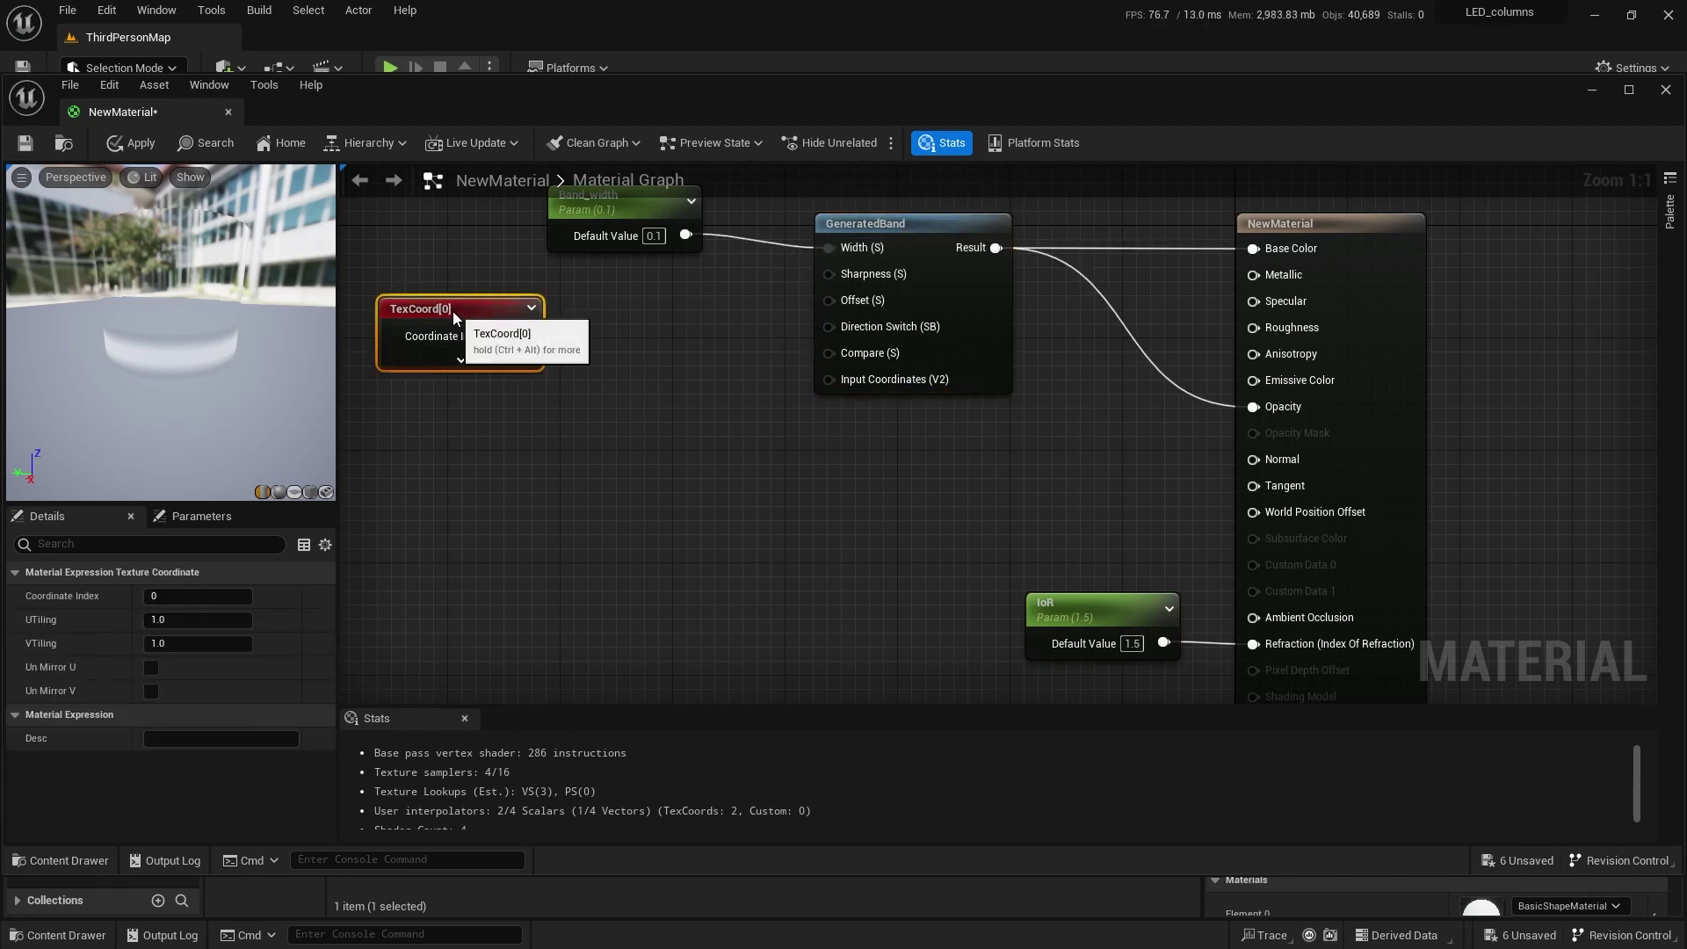
click(587, 398)
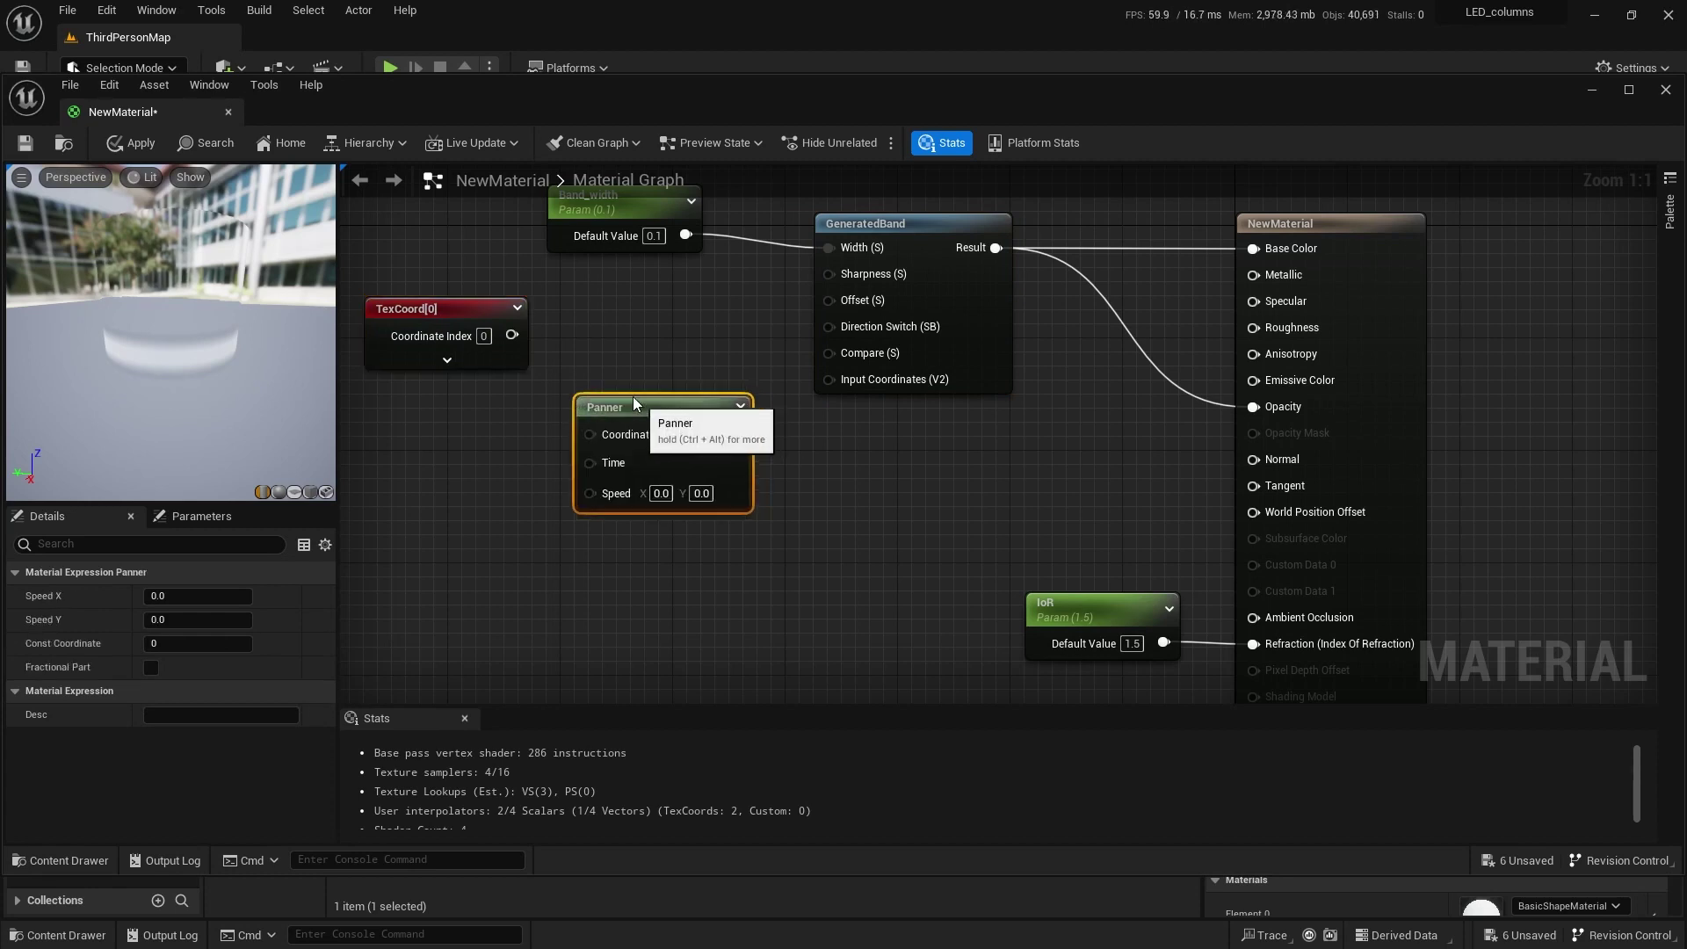
drag(615, 404, 573, 404)
drag(720, 406, 826, 381)
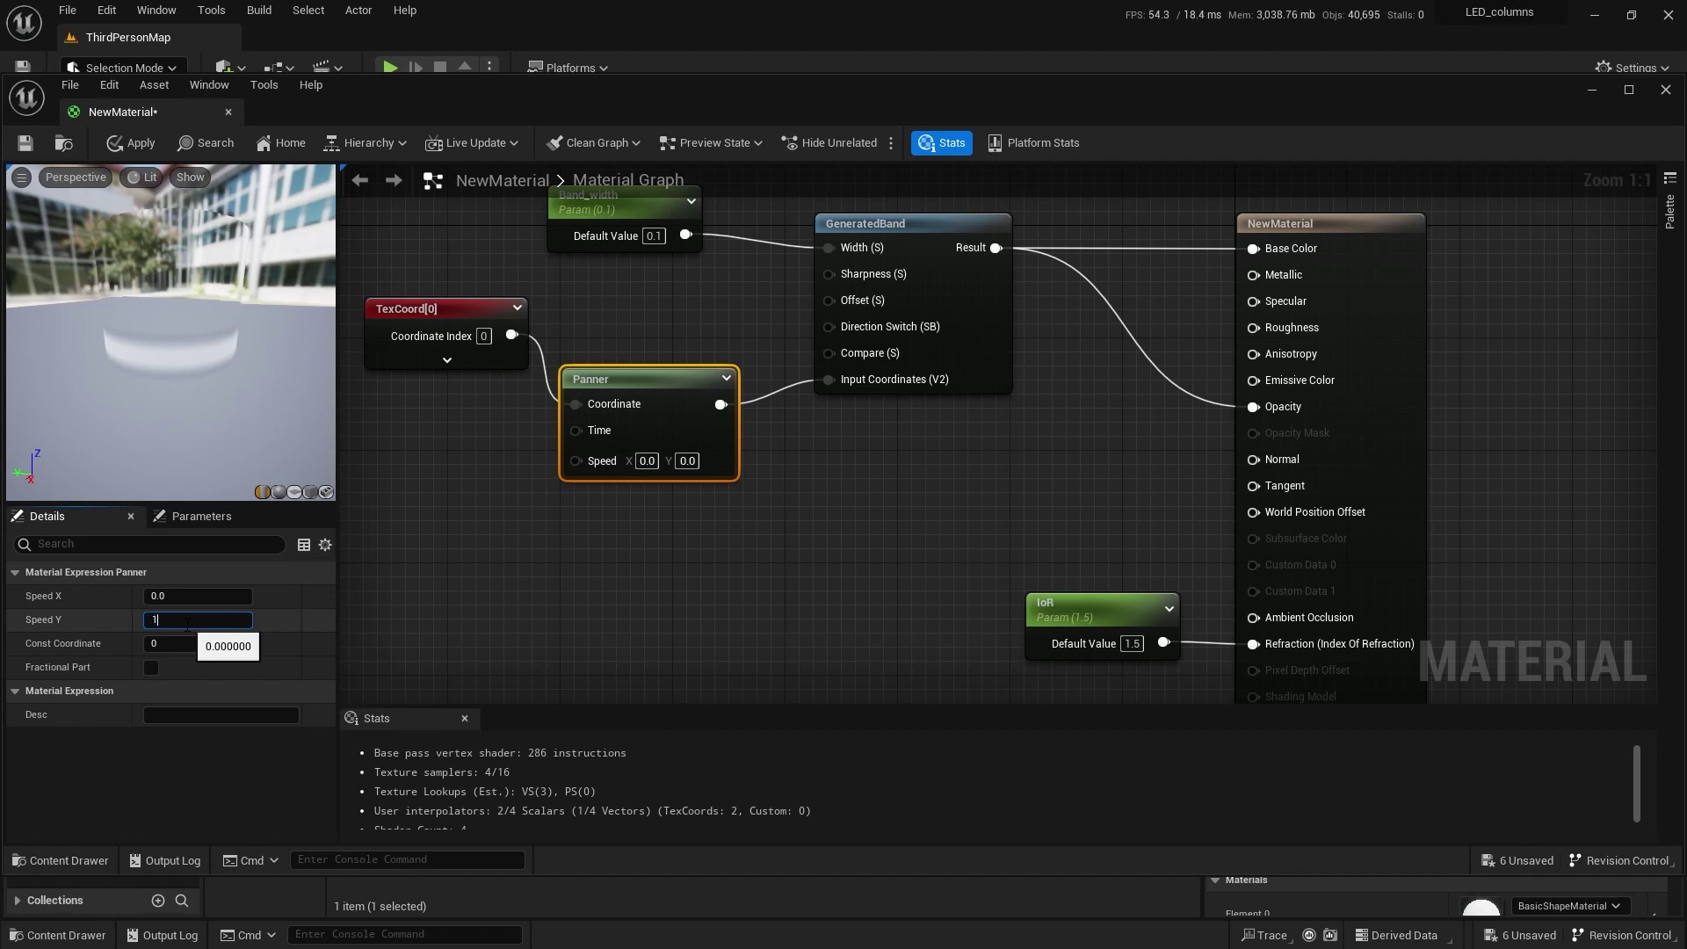
- Set the Panner's Speed Y to -1.0
key(Return)
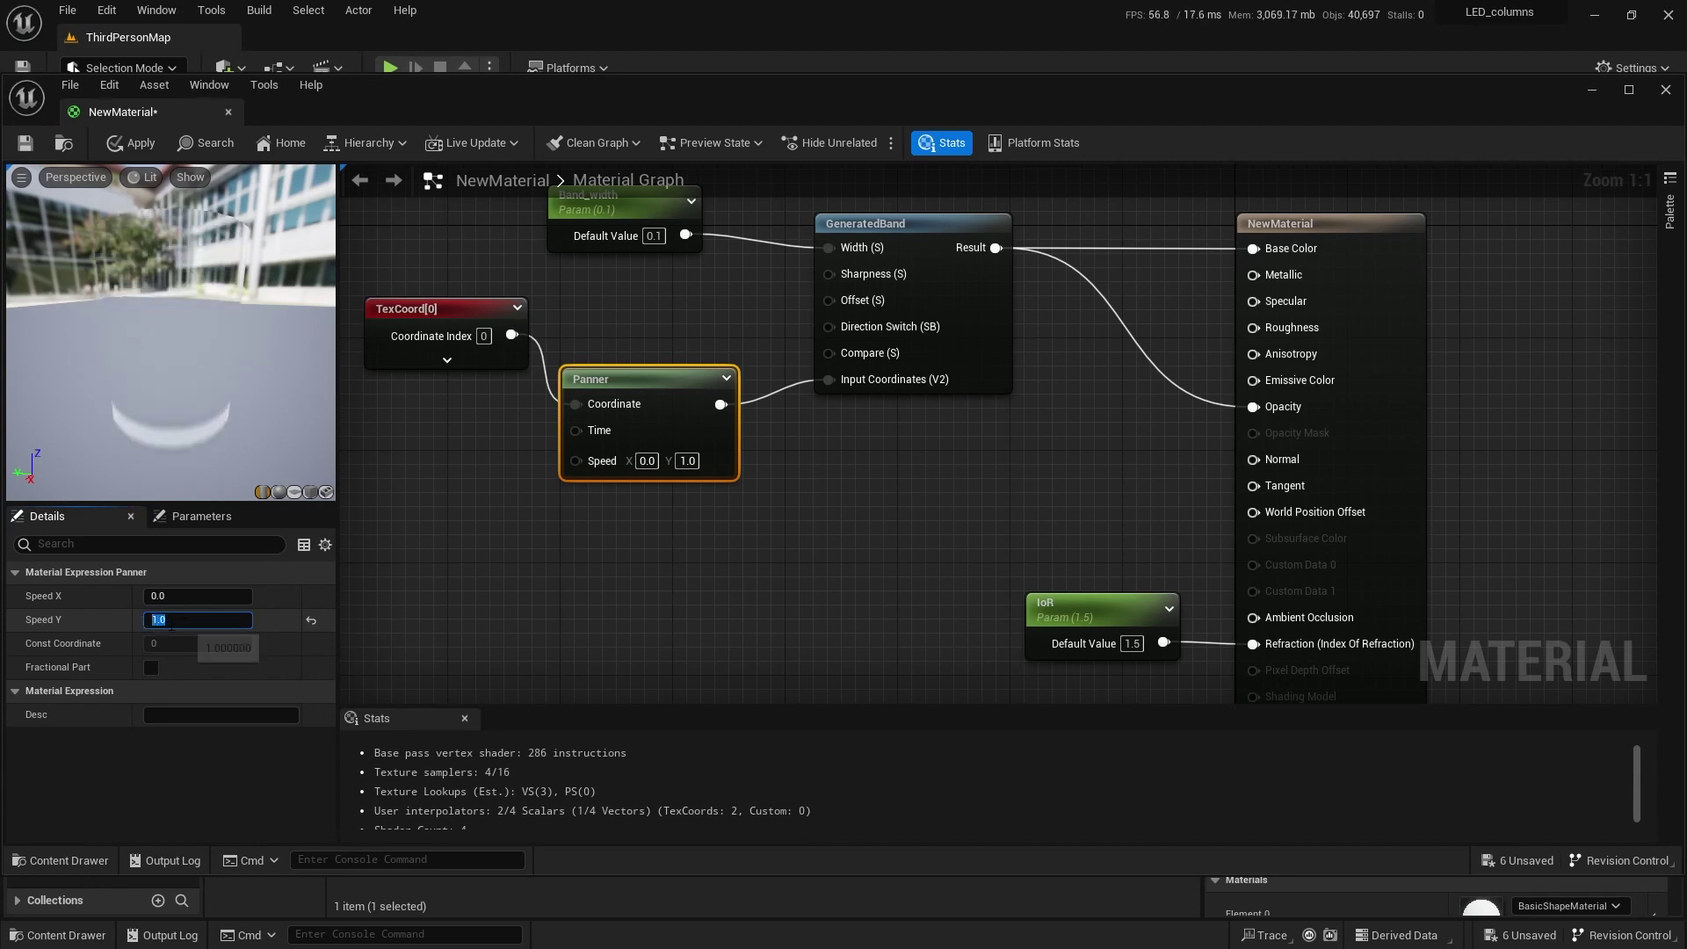
text(-1.0)
key(Return)
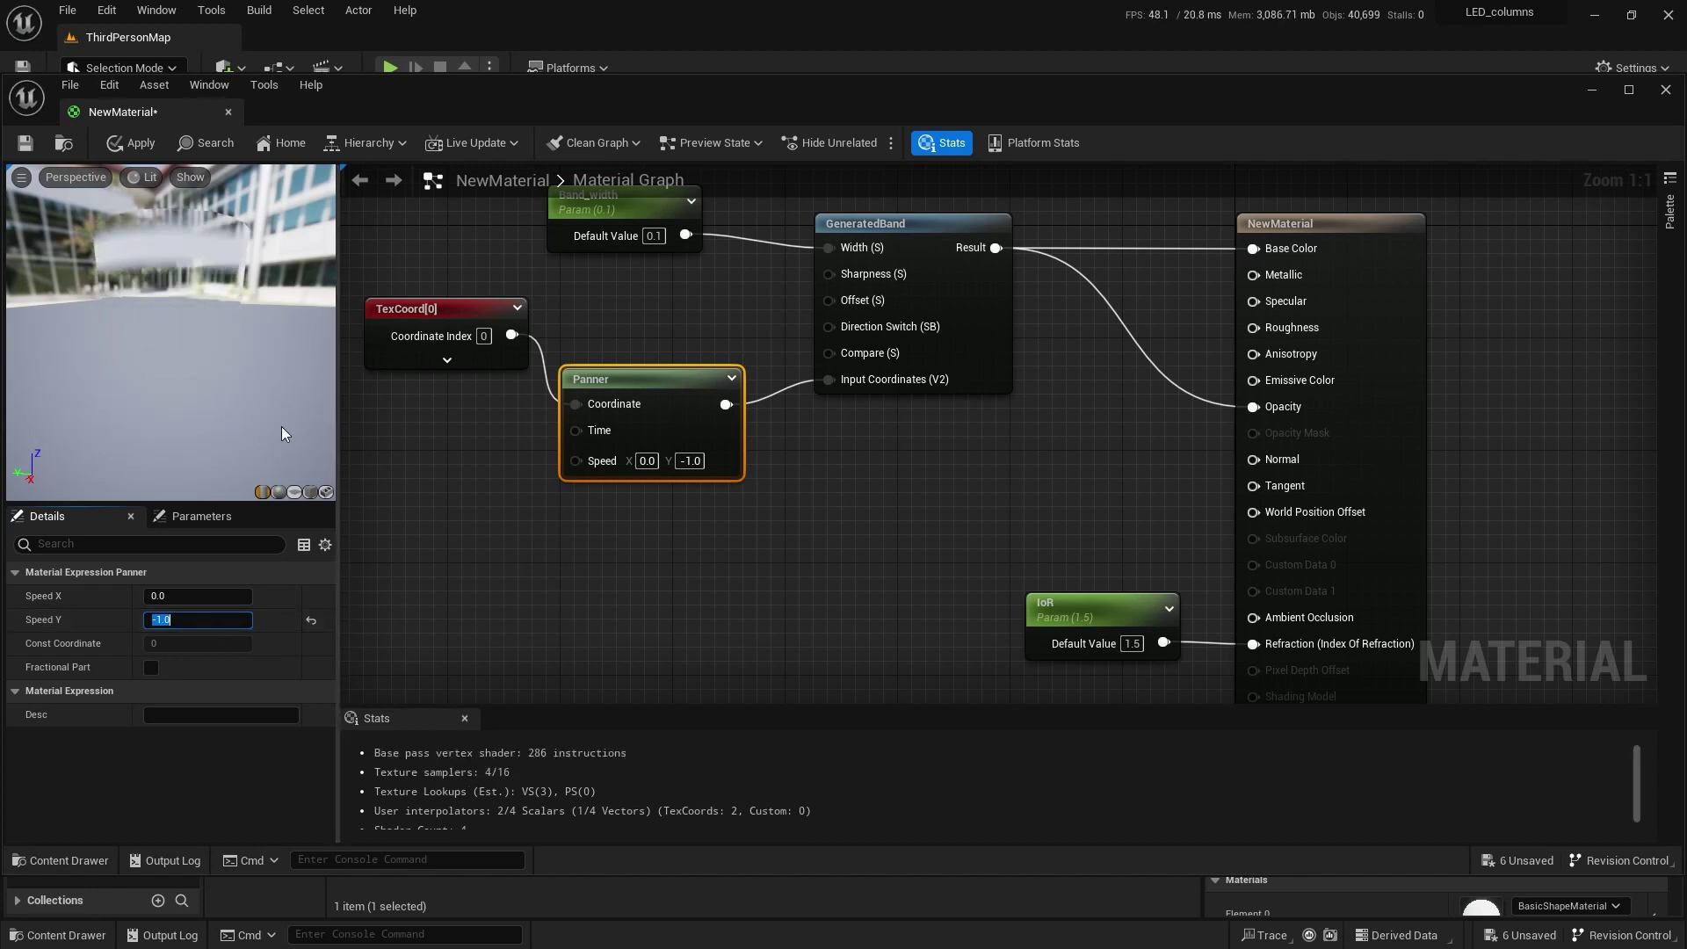
- Save NewMaterial and dock its editor tab beside the level map
click(23, 144)
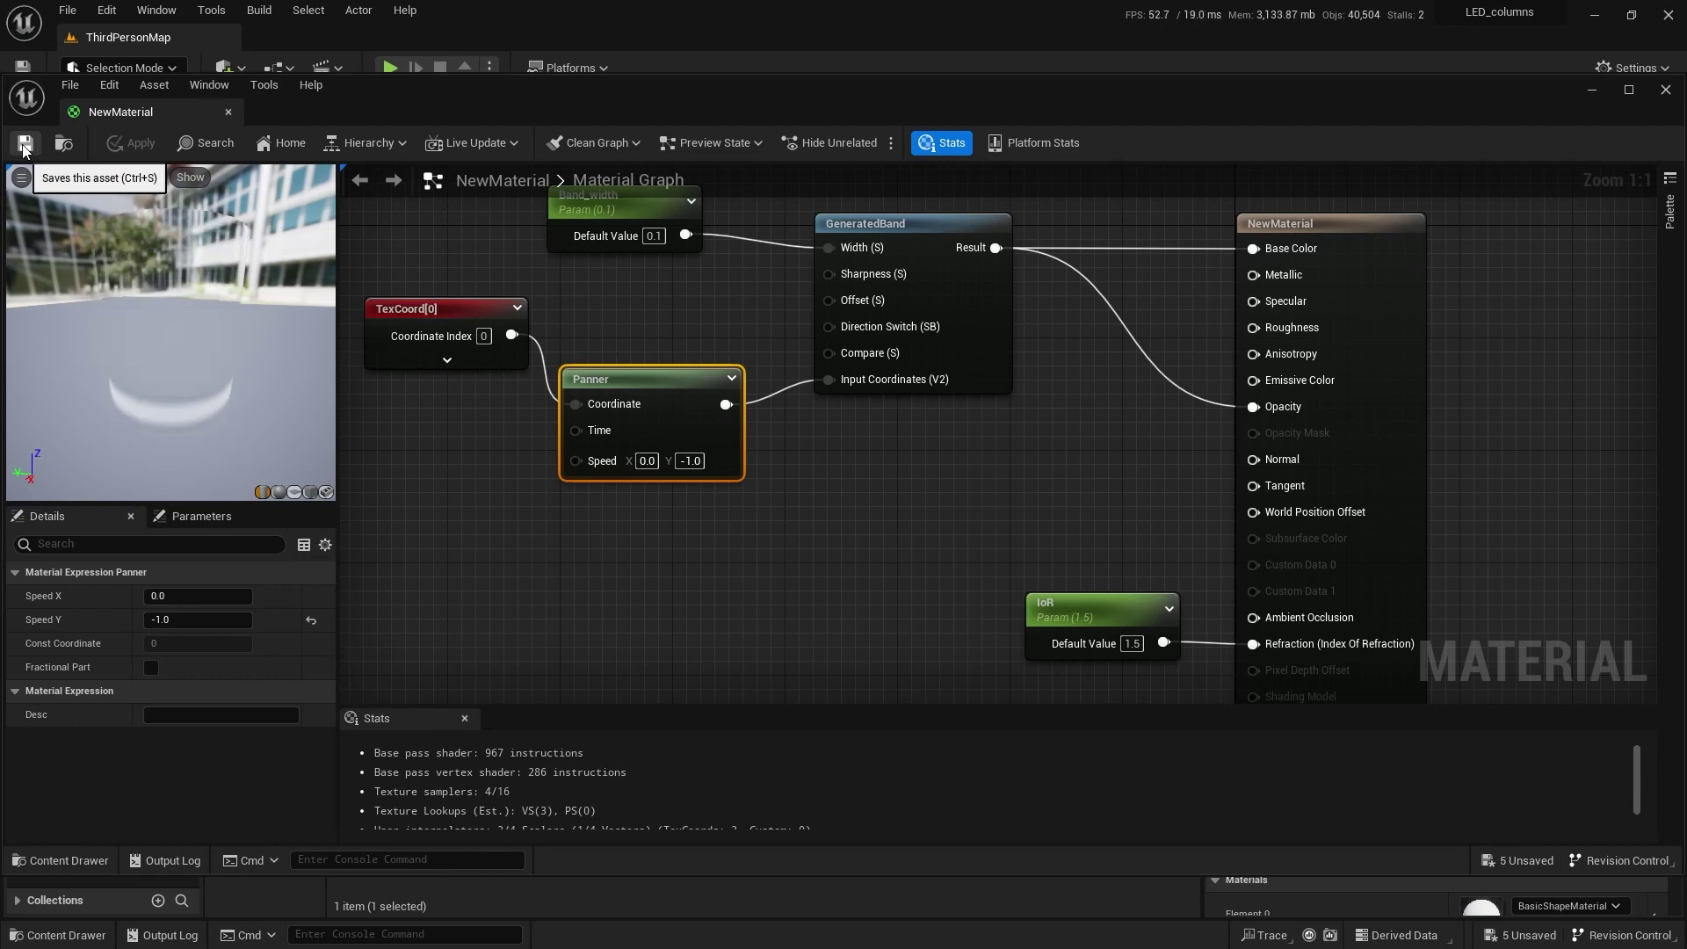
drag(123, 114, 276, 40)
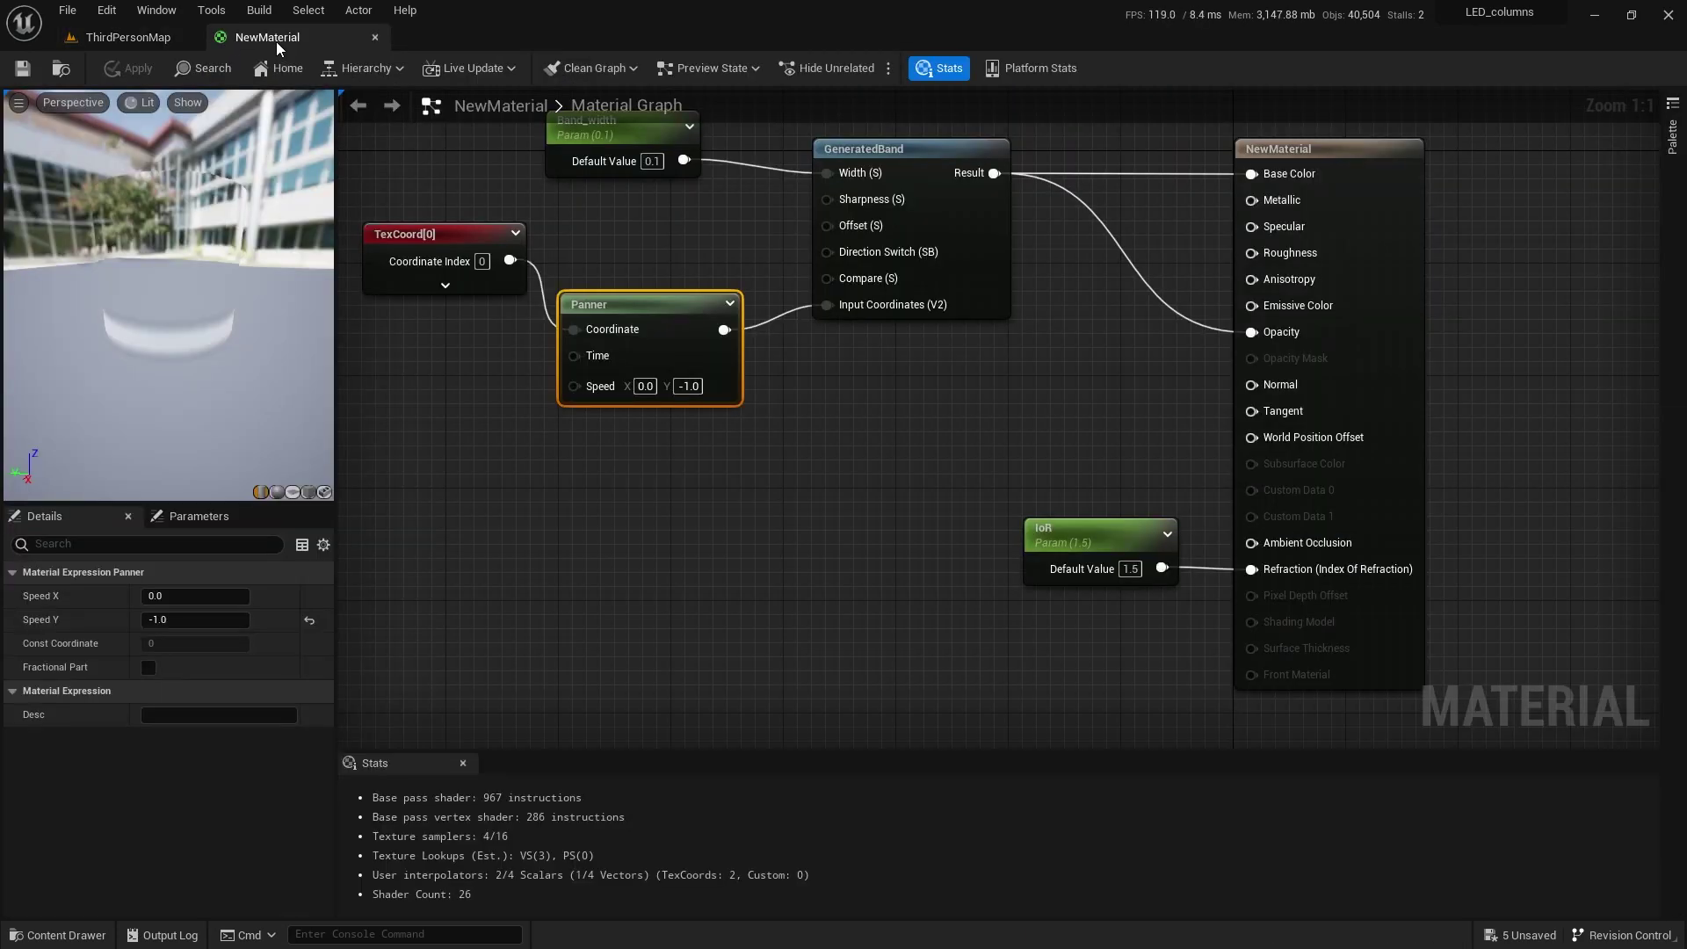
click(129, 37)
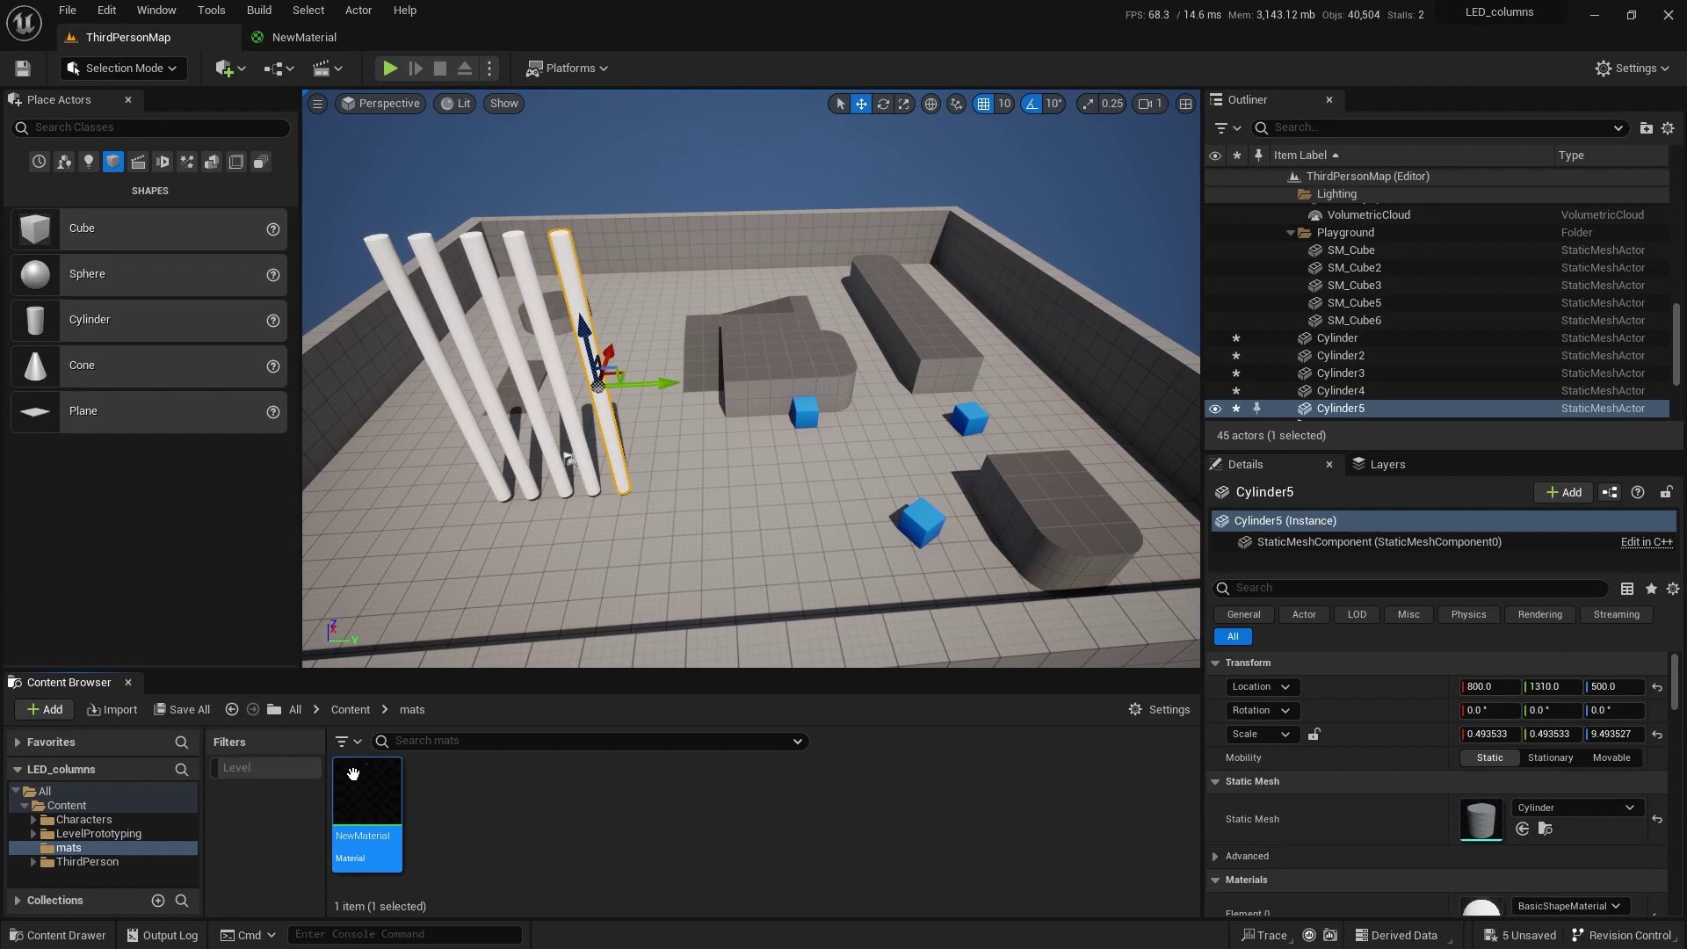
- Select all five cylinder columns, Cylinder through Cylinder5, in the level
click(442, 378)
ctrl+click(479, 334)
ctrl+click(519, 327)
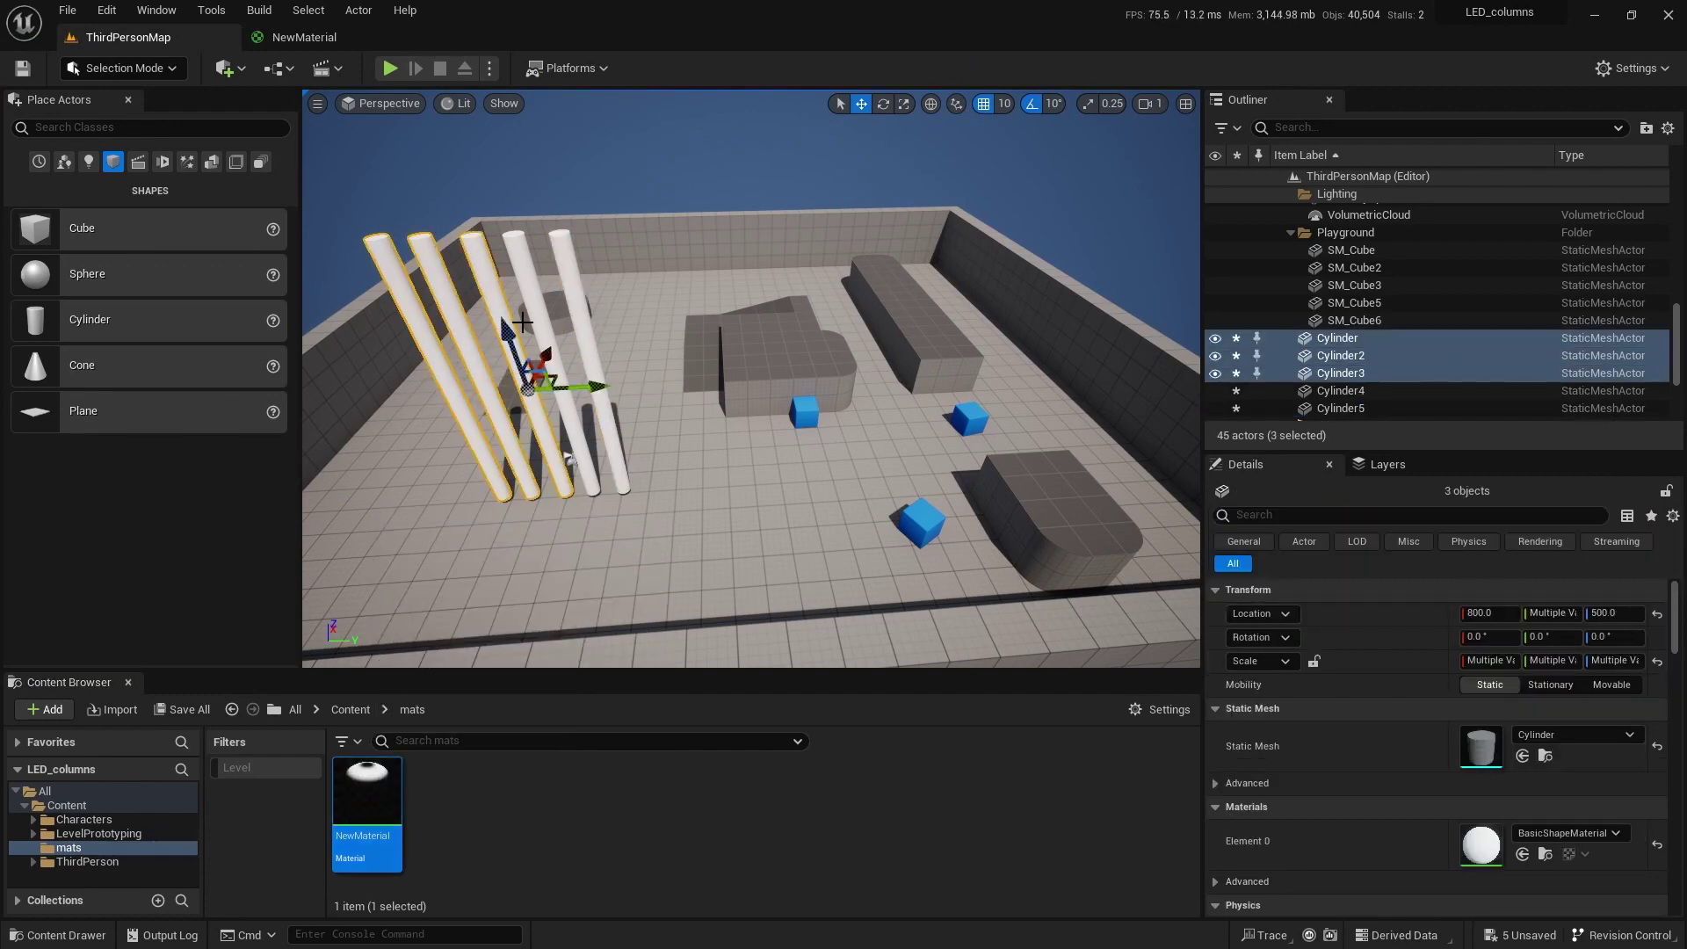
ctrl+click(550, 318)
ctrl+click(578, 317)
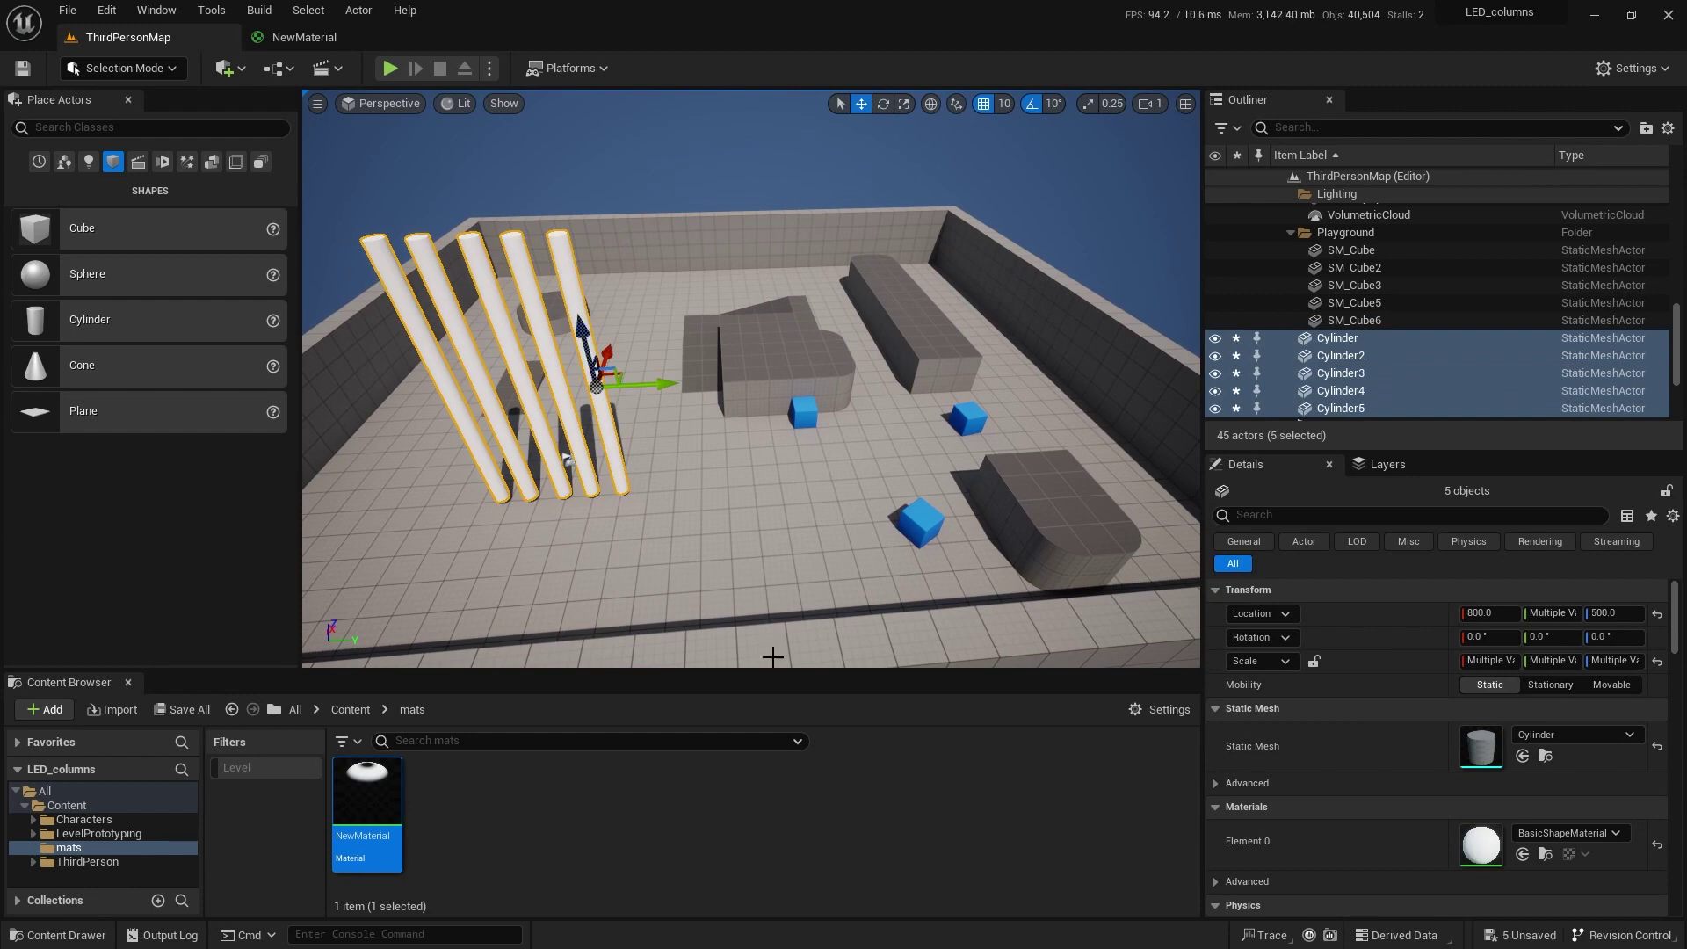
- Create NewMaterial_Inst from NewMaterial and apply it to the five selected columns
right_click(370, 799)
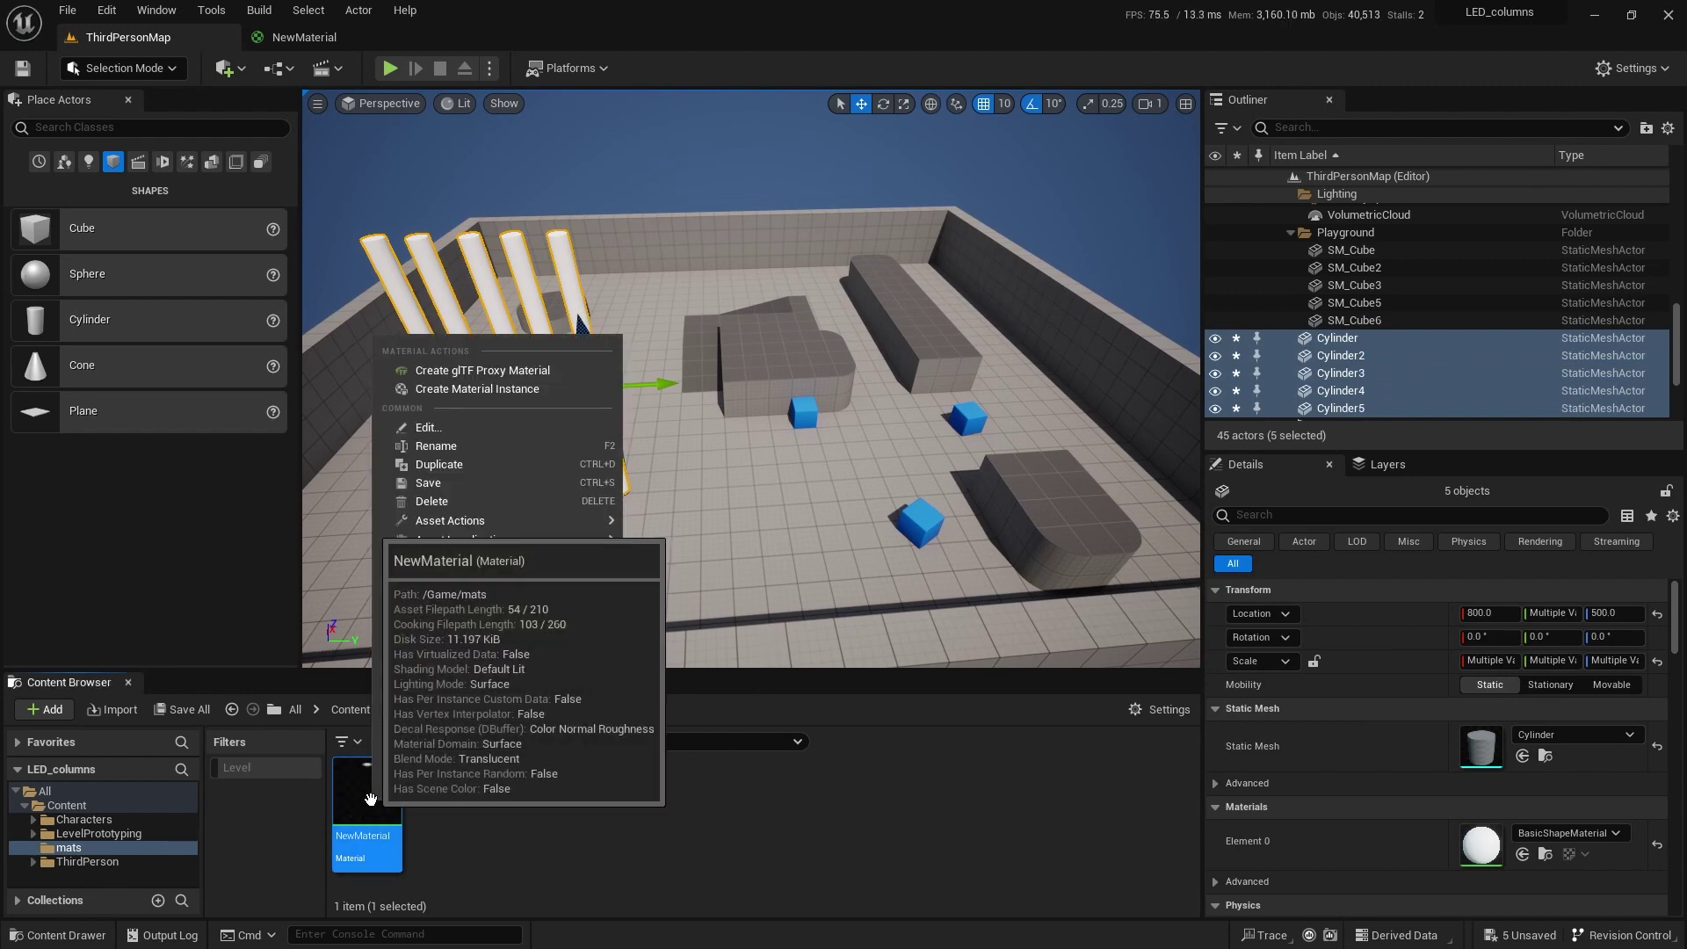
click(541, 391)
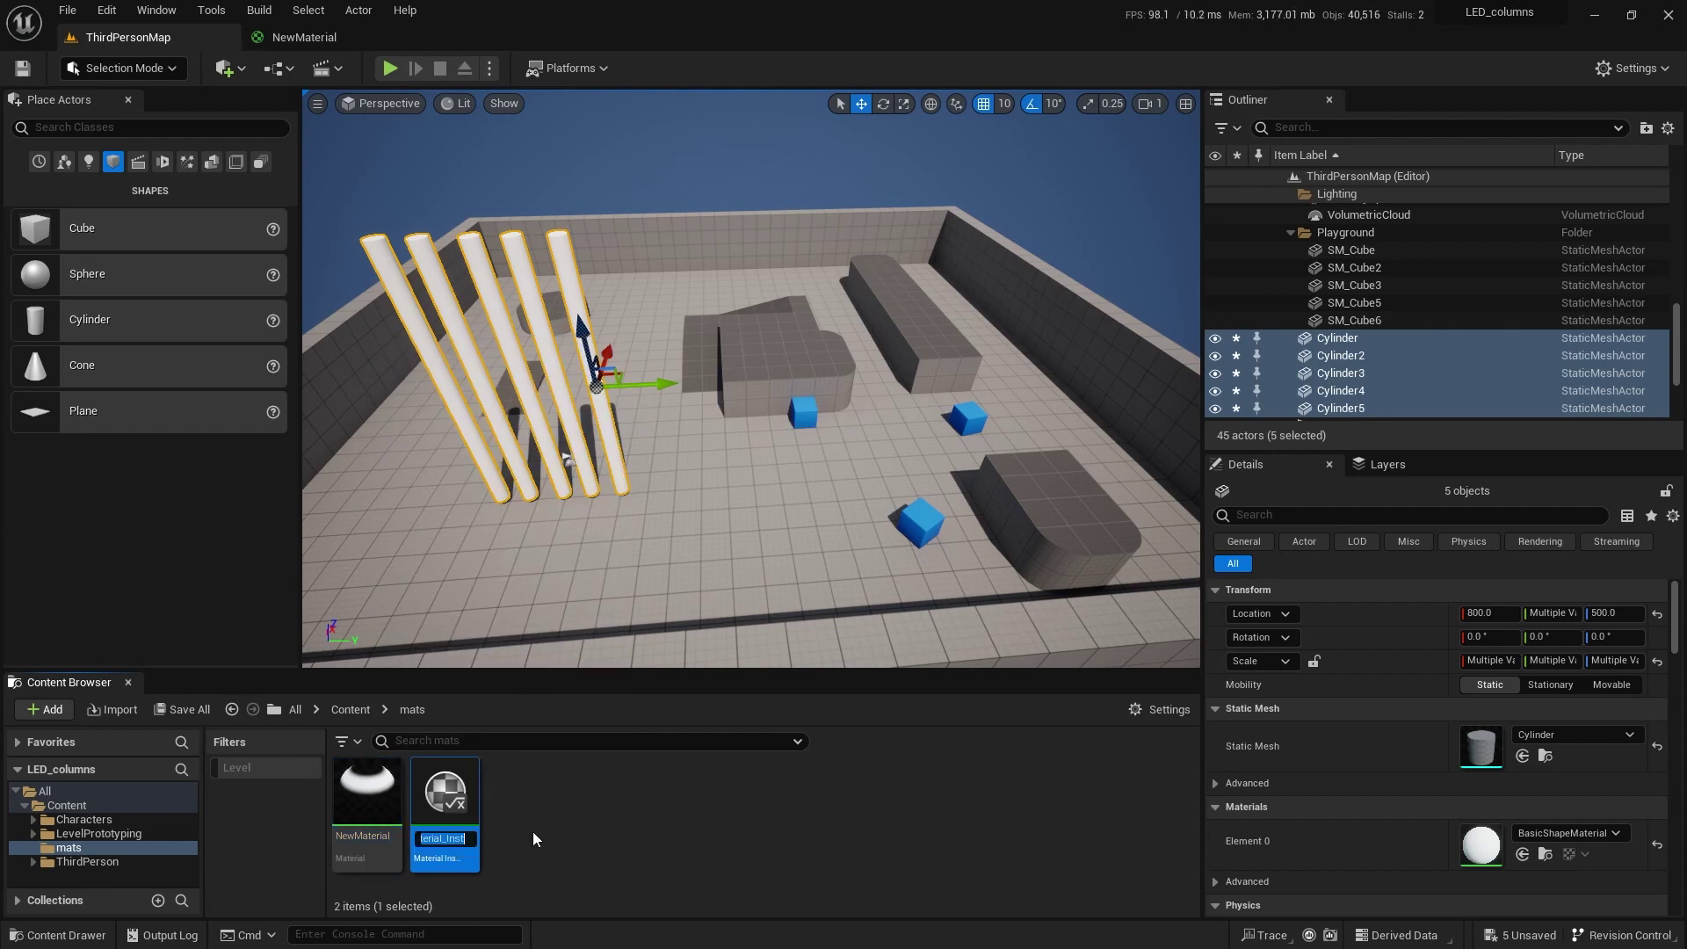
key(Return)
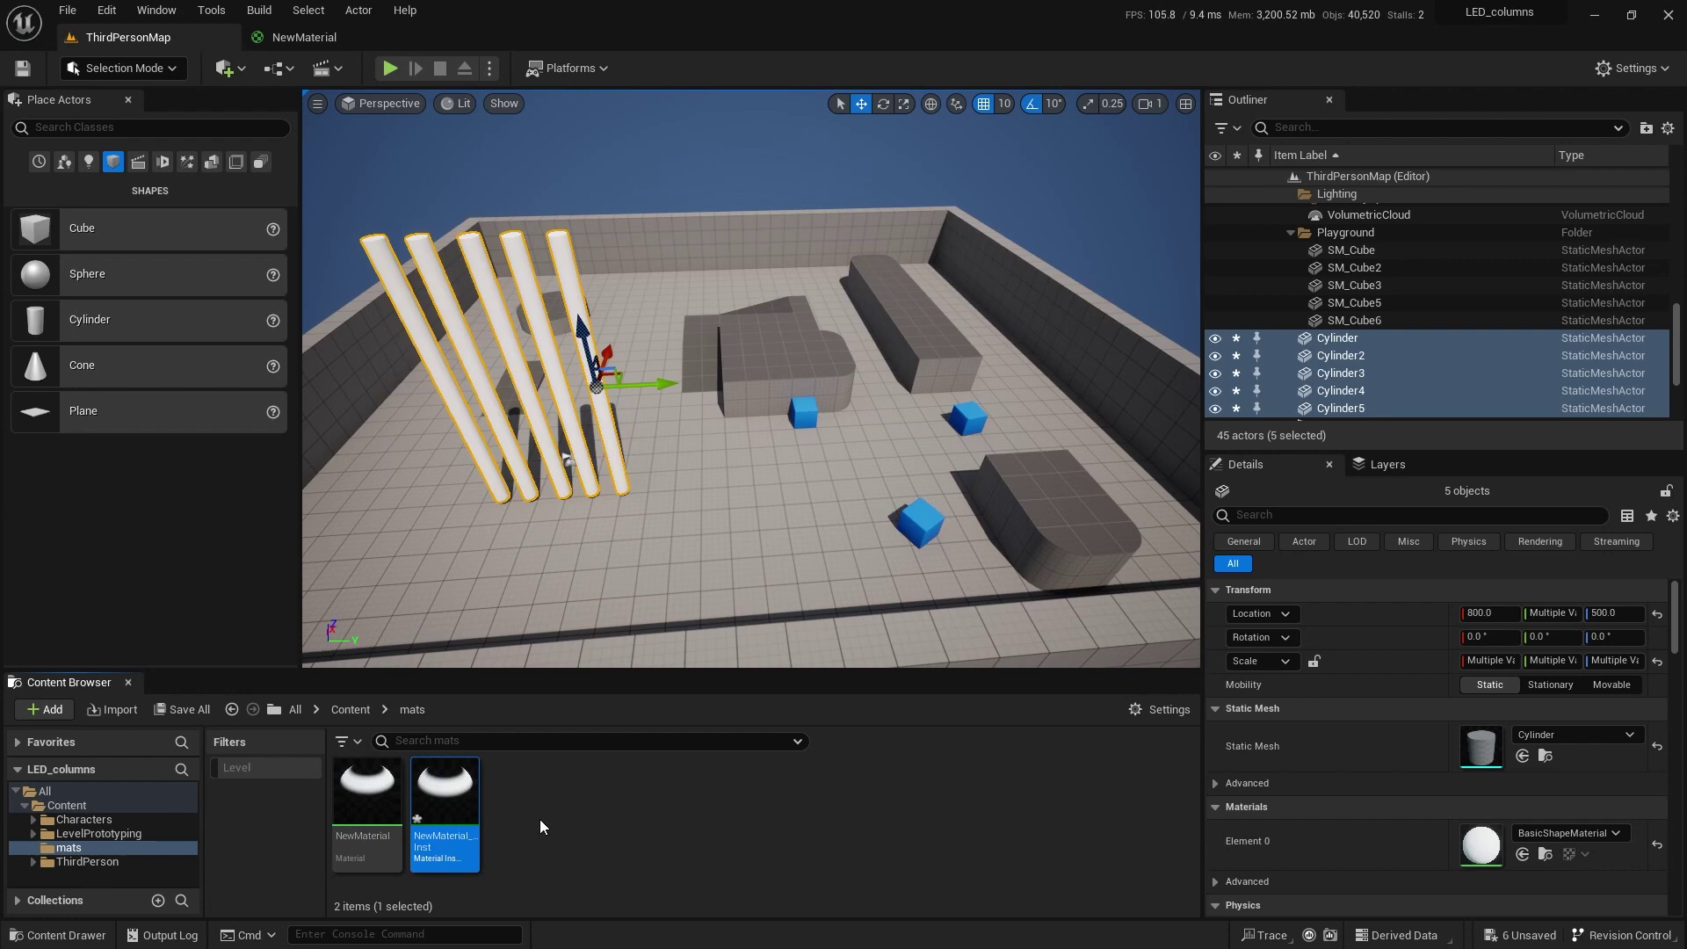
drag(445, 805, 1488, 843)
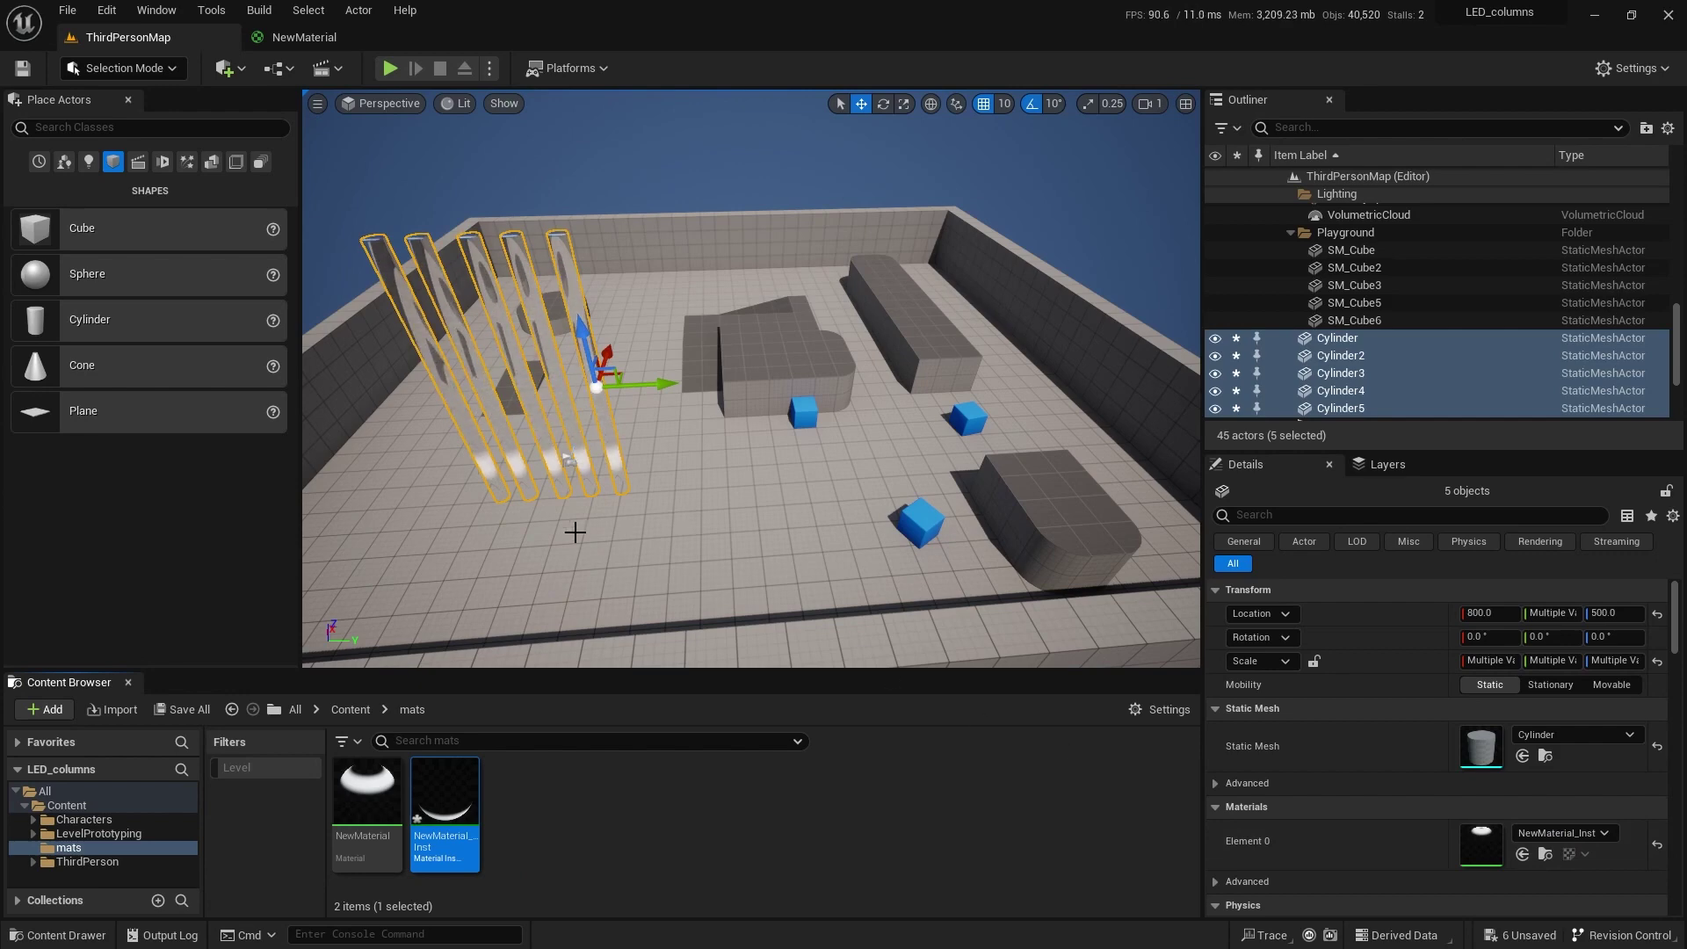
right_drag(575, 532, 509, 462)
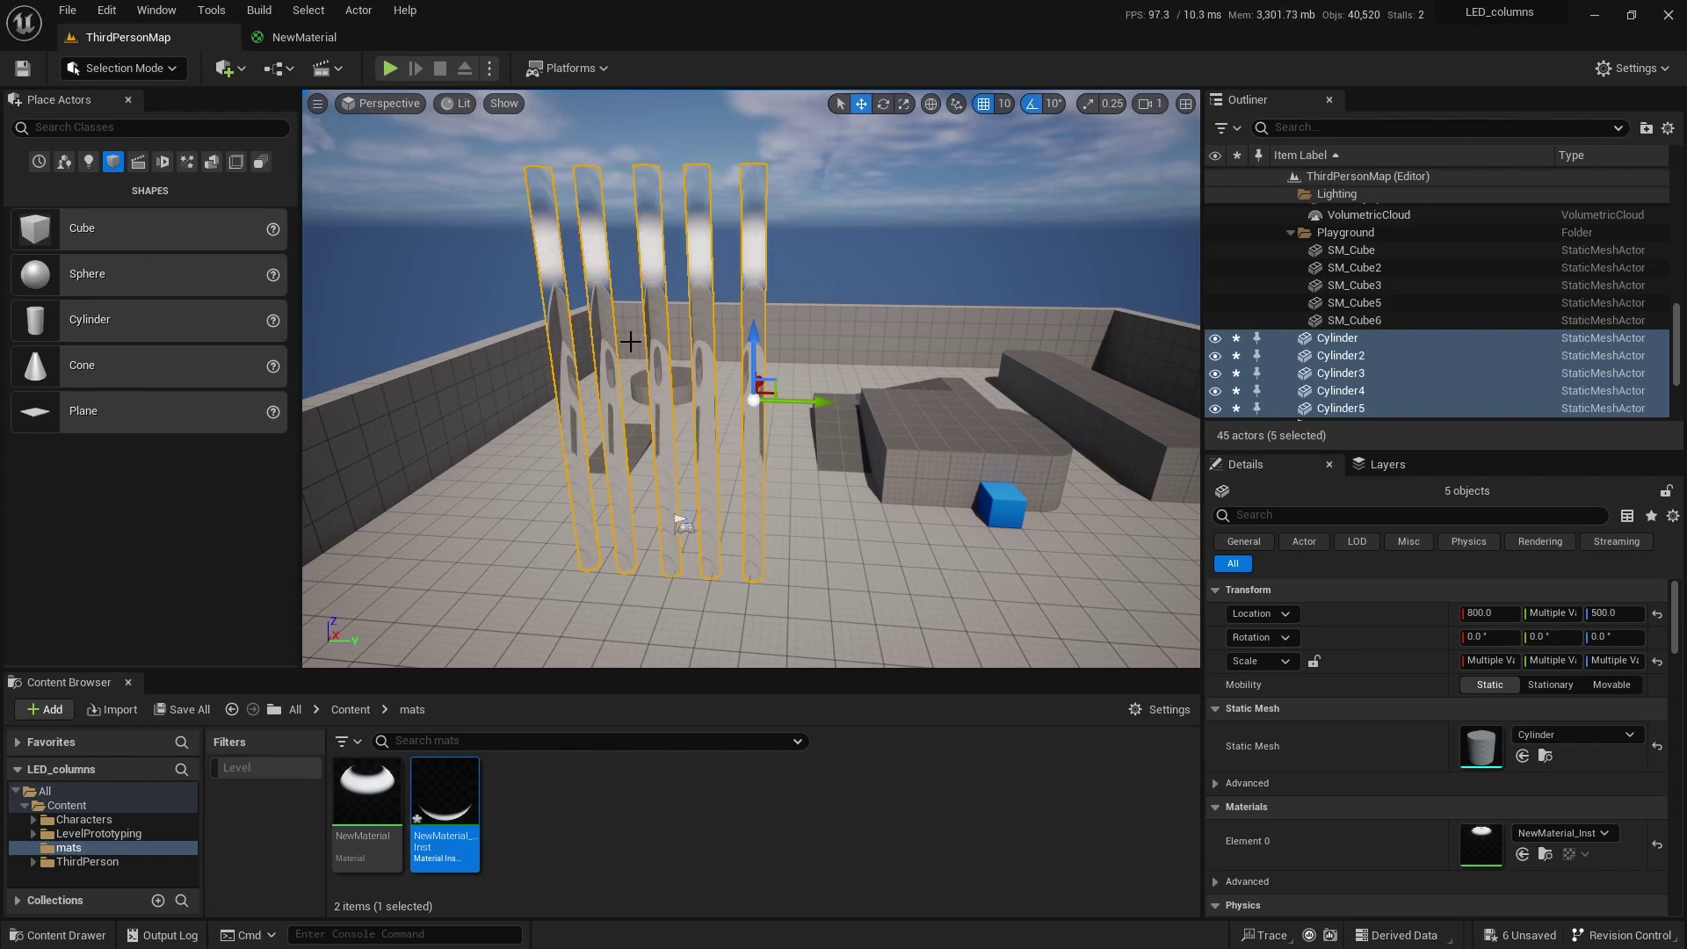
- Tidy the TexCoord[0] and Panner nodes and add a PerInstanceRandom node
click(304, 37)
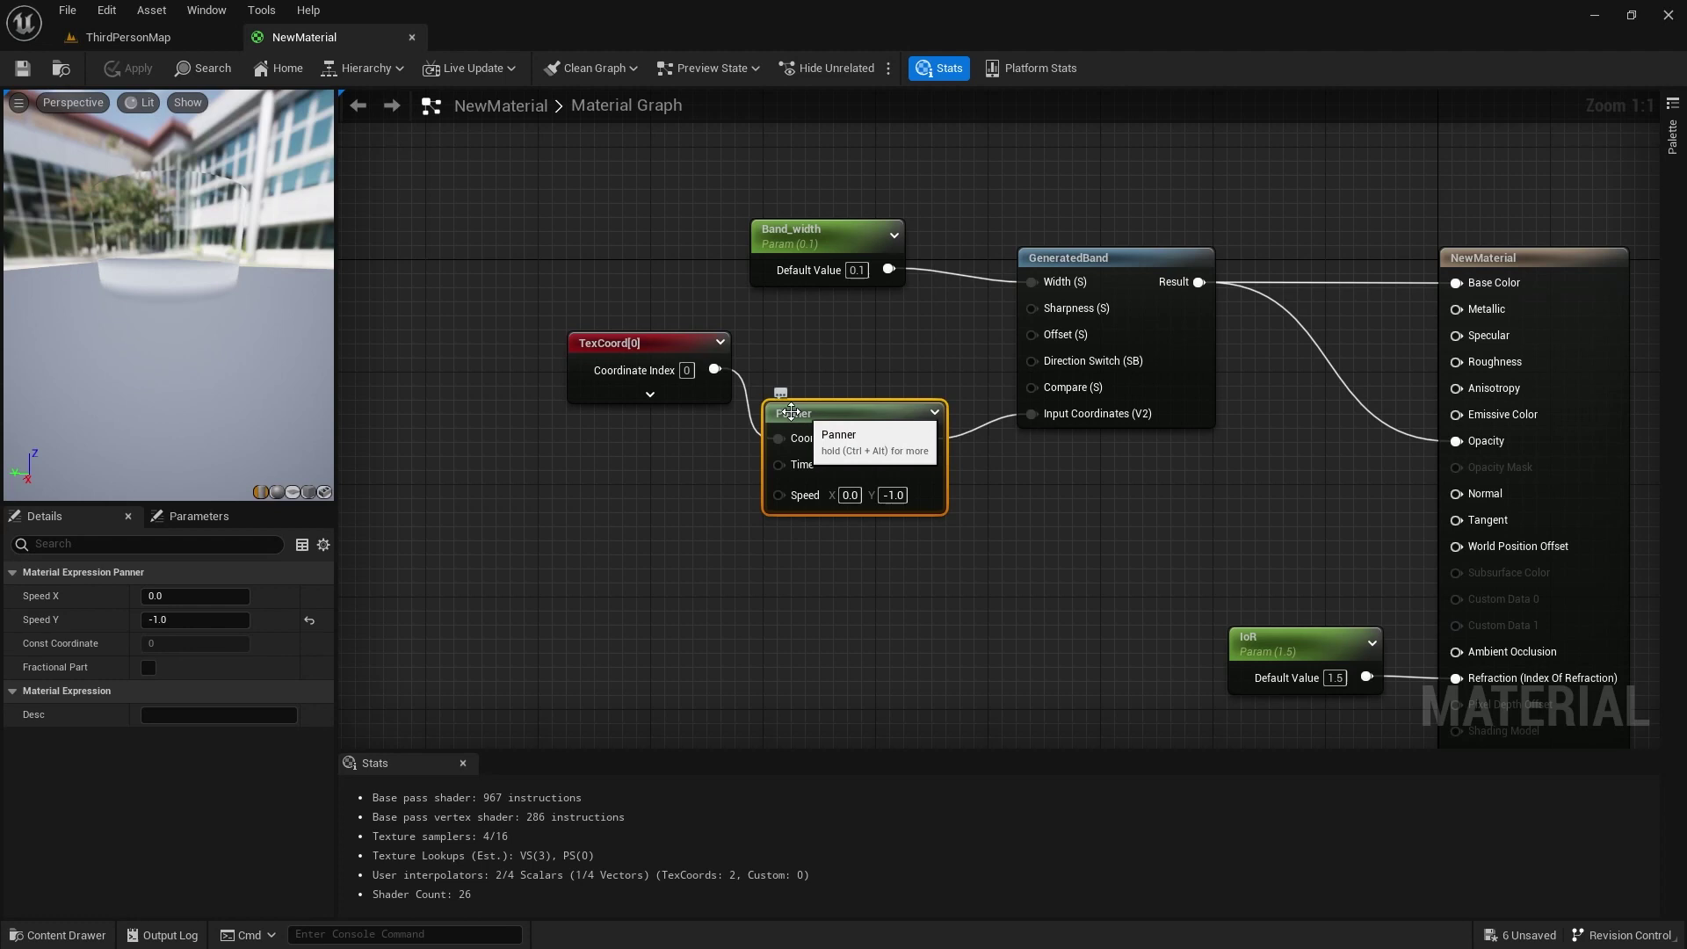
drag(668, 343, 553, 315)
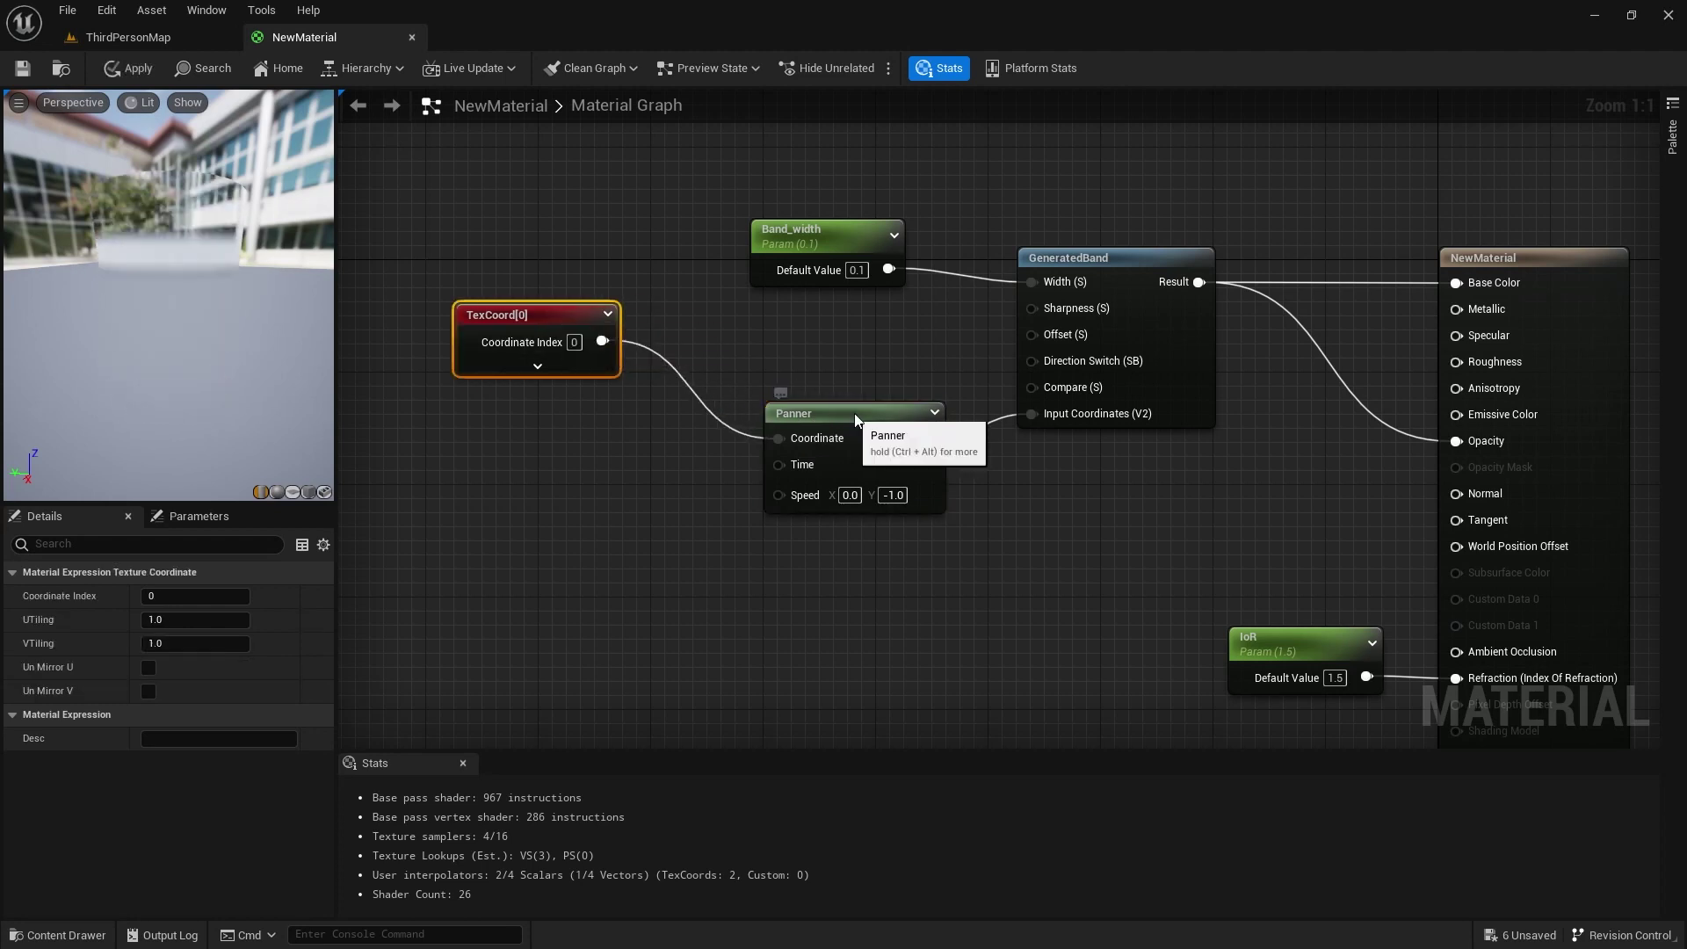
drag(857, 421, 885, 420)
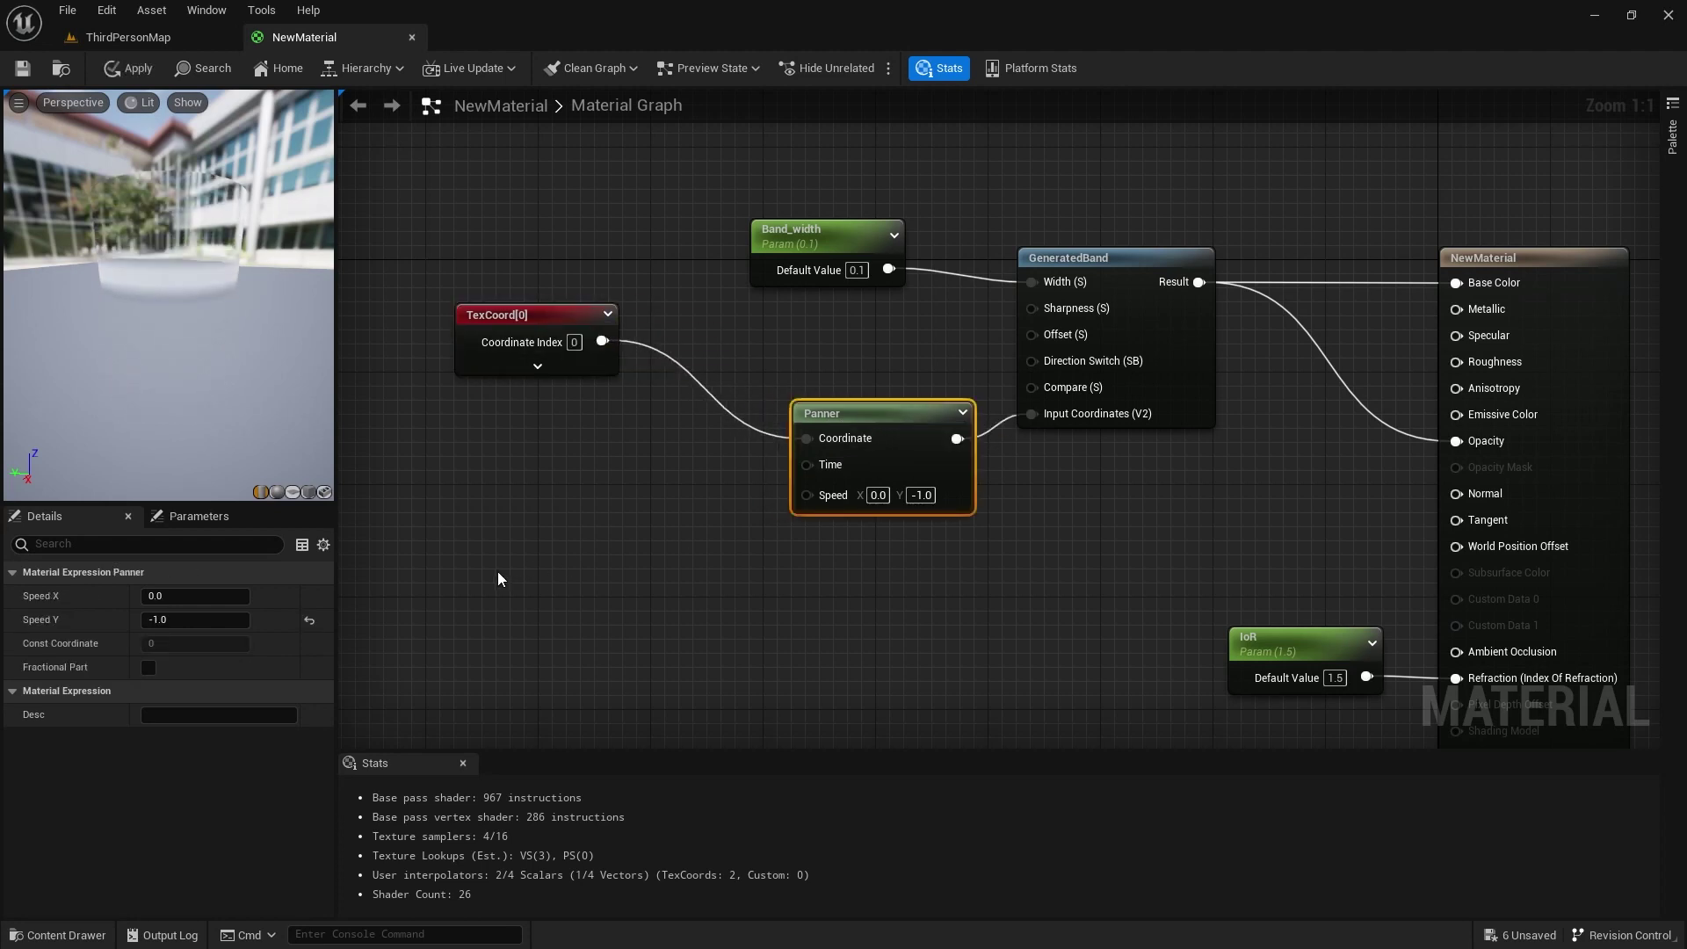
click(468, 562)
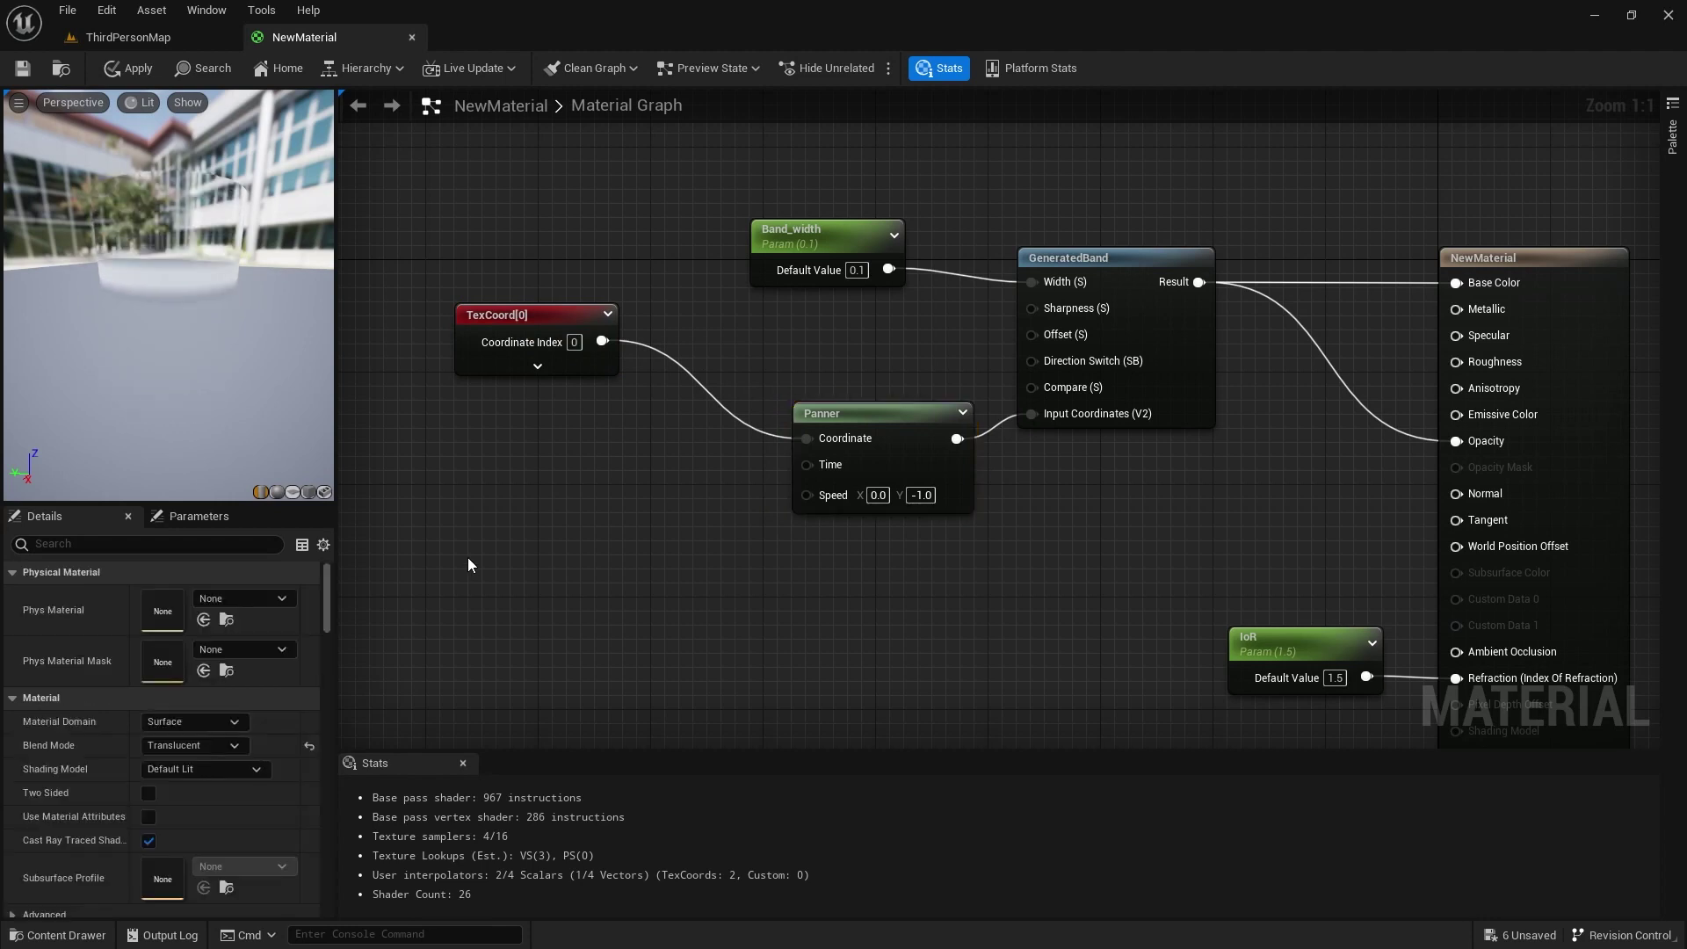
right_click(468, 560)
text(ran)
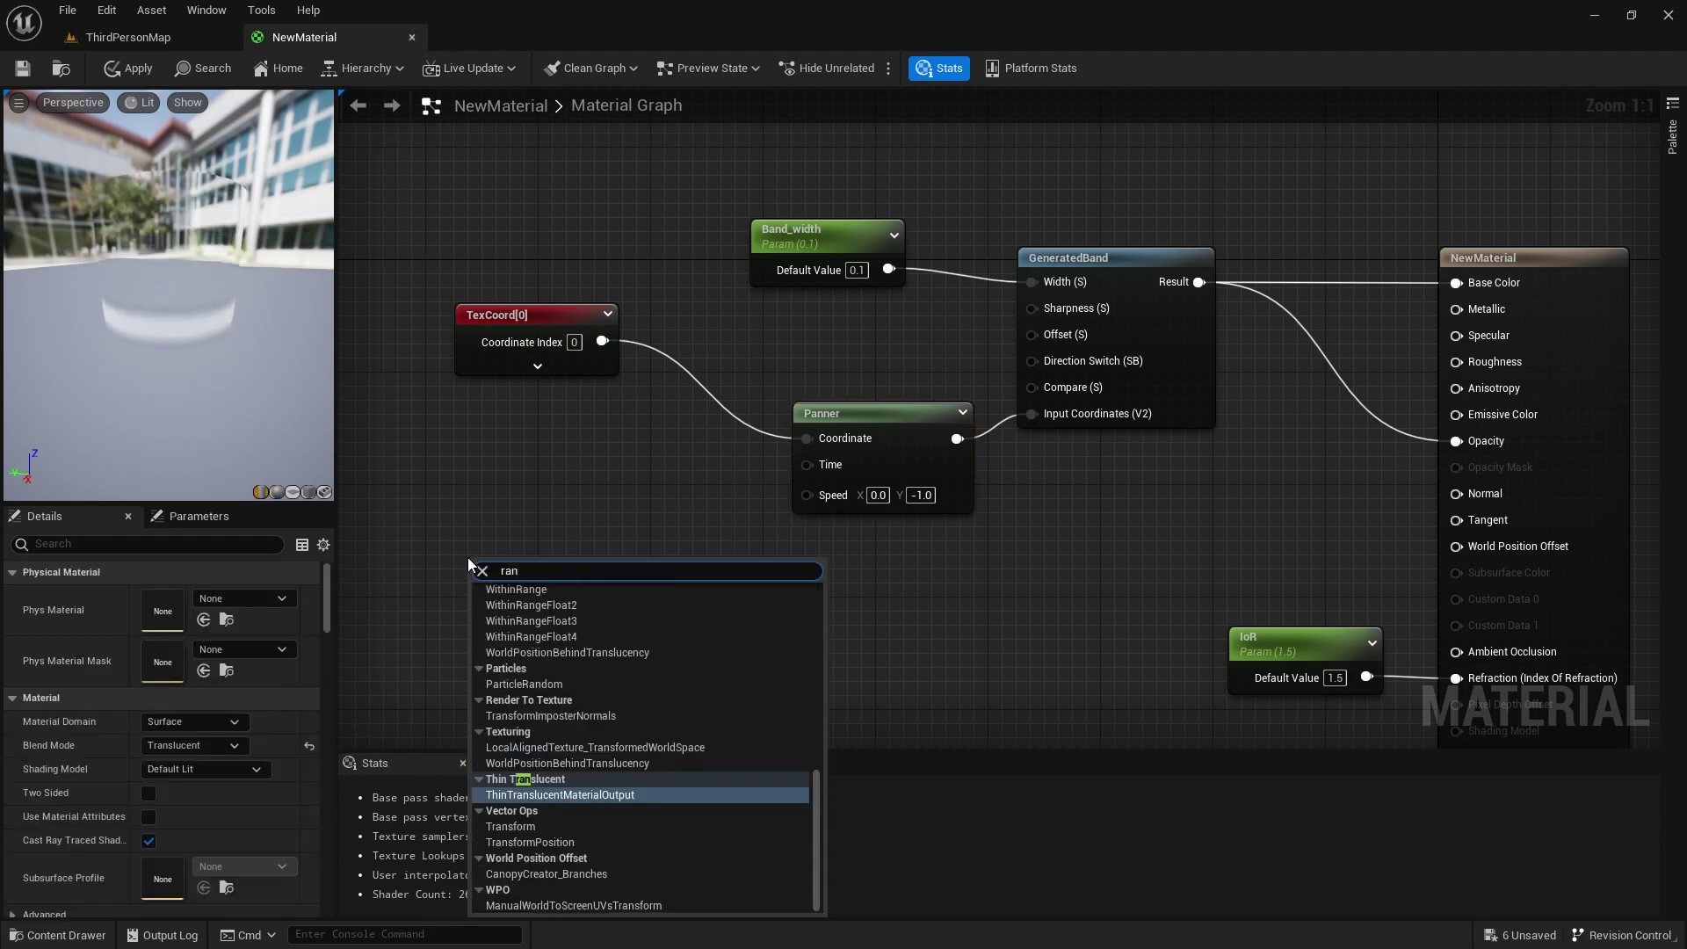
text(d)
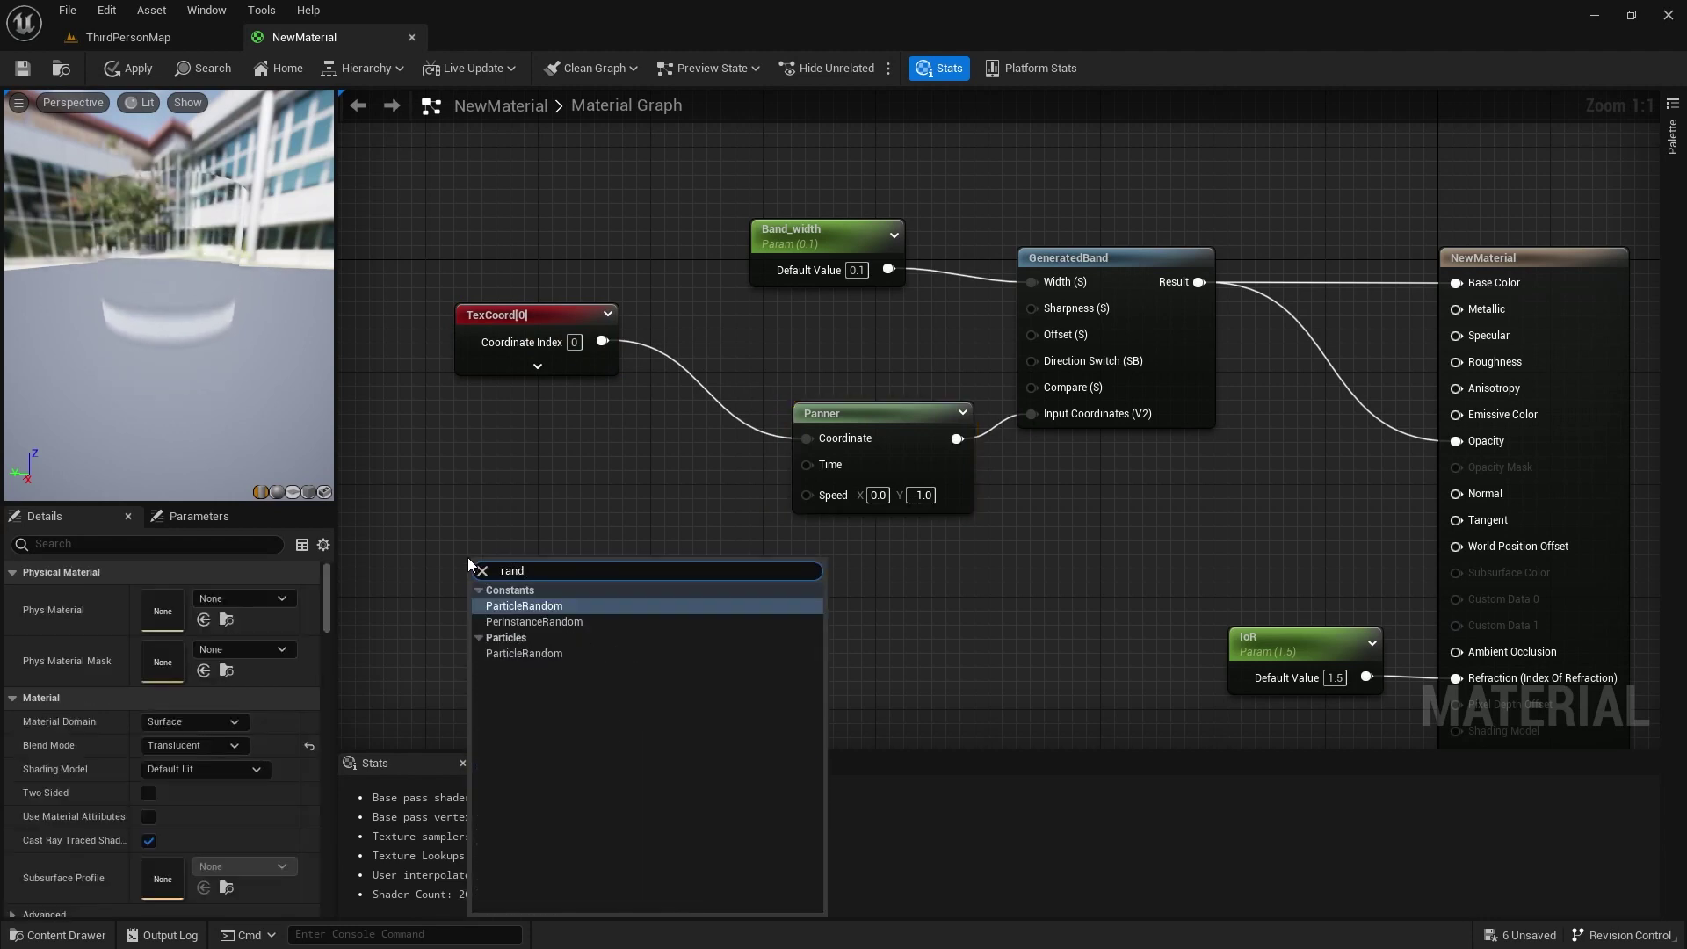
click(527, 622)
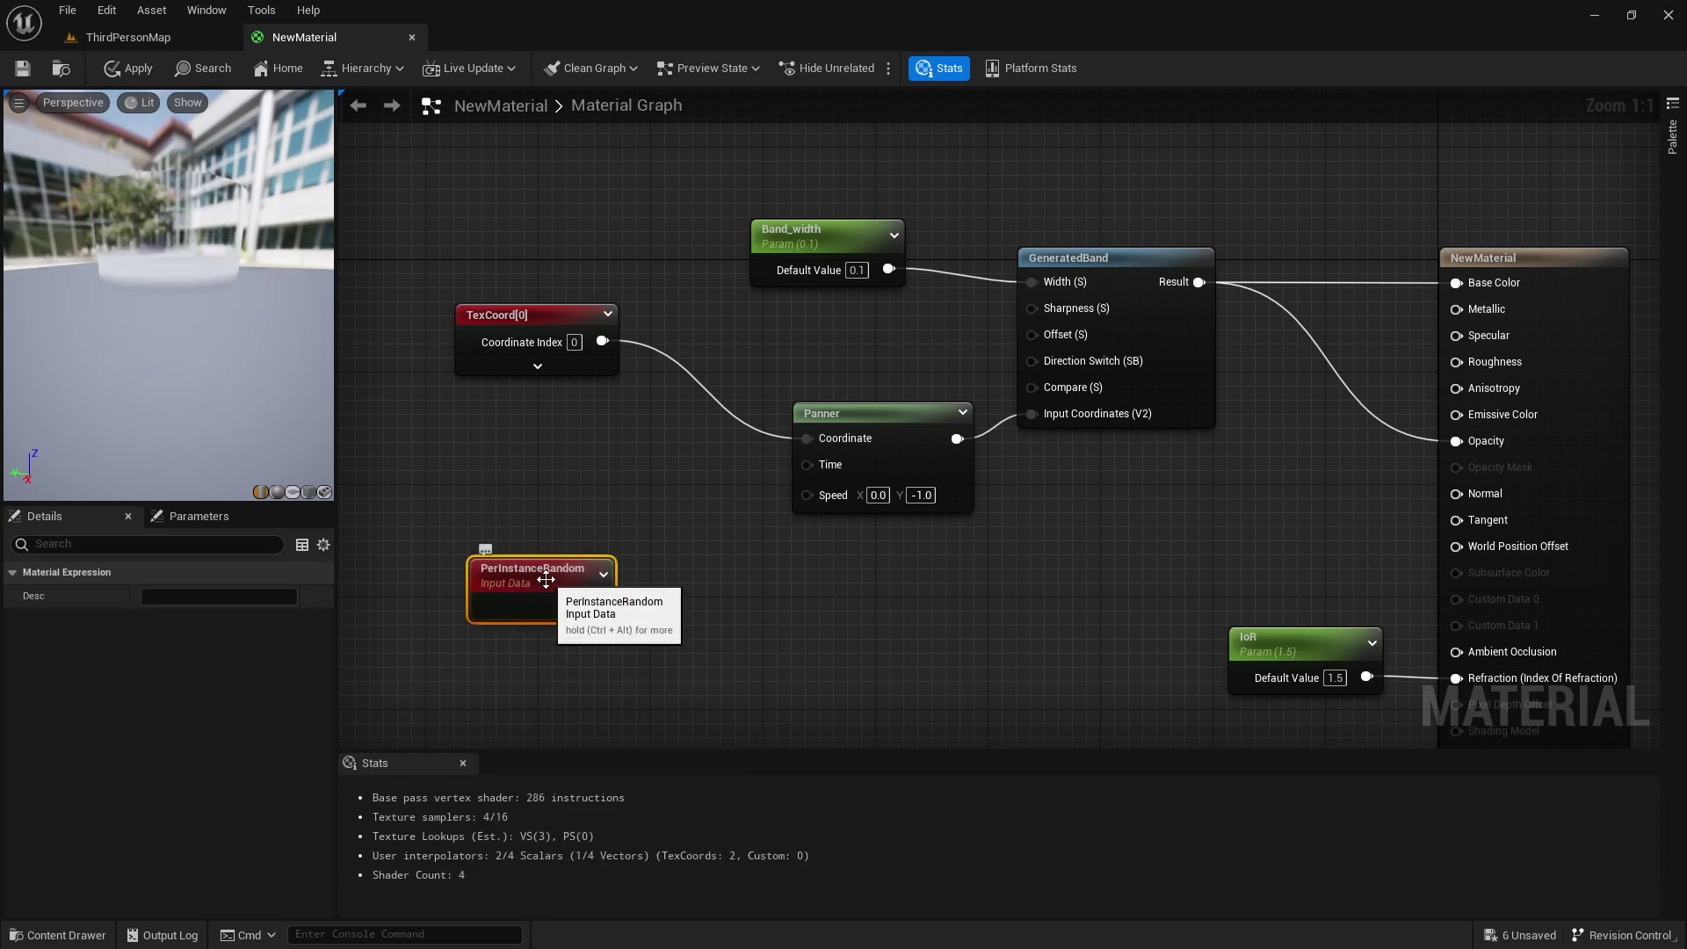
drag(548, 543, 516, 544)
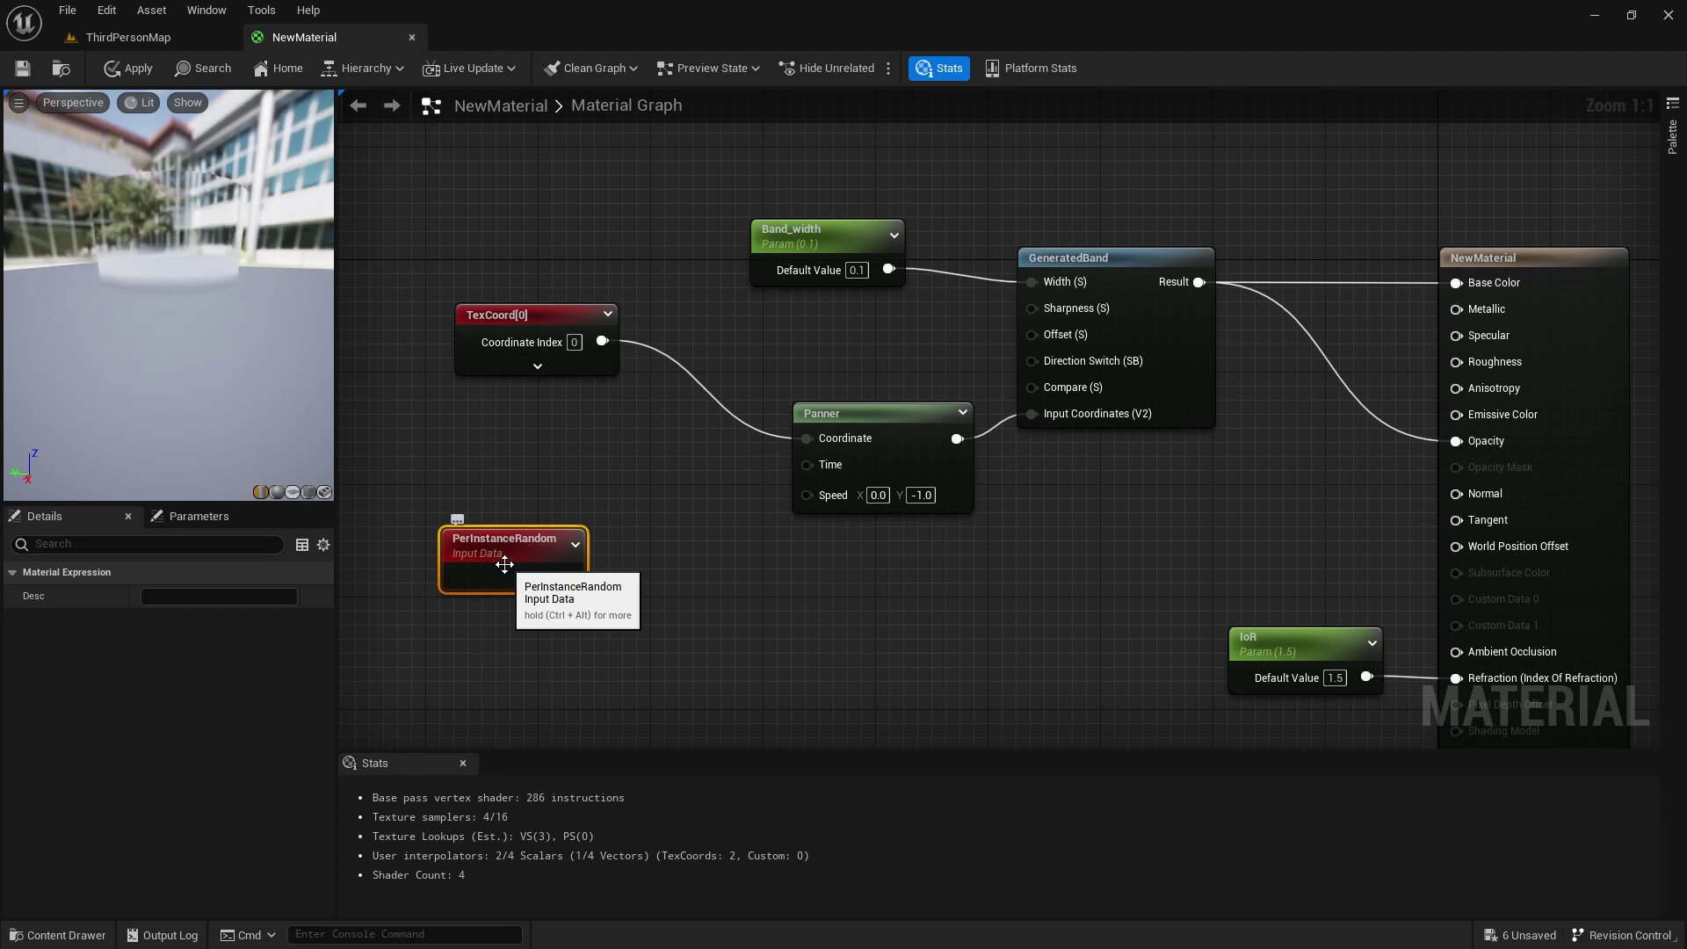
- Check the columns in the level, then rearrange the PerInstanceRandom, TexCoord[0] and Panner nodes
click(132, 39)
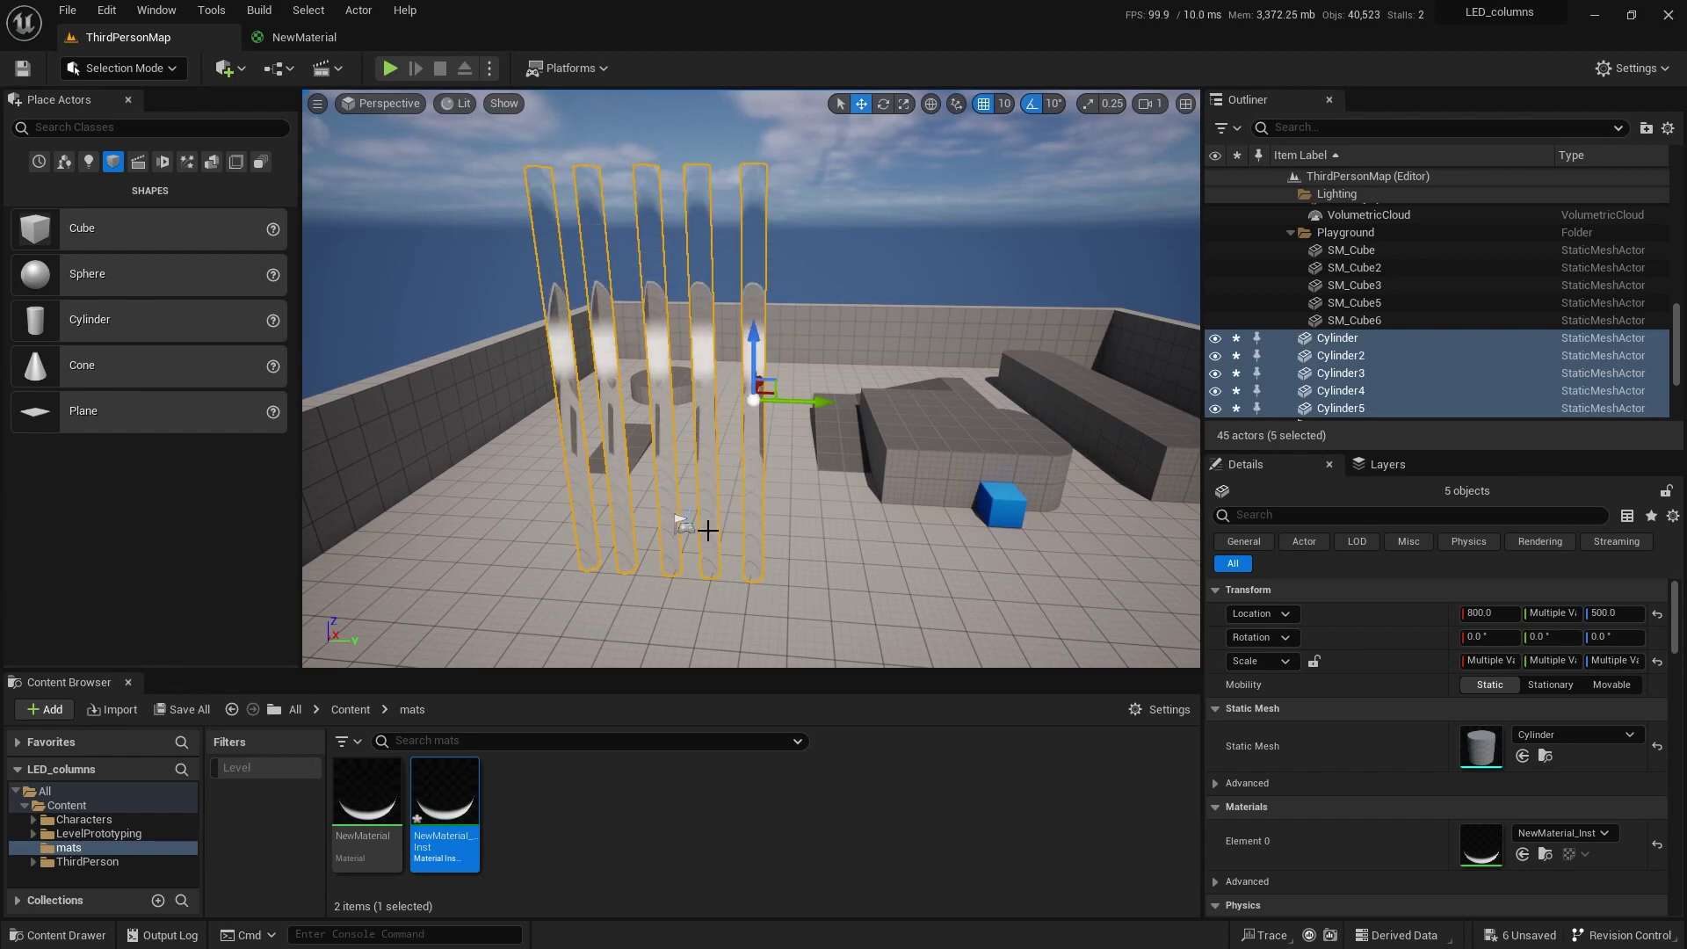
click(308, 37)
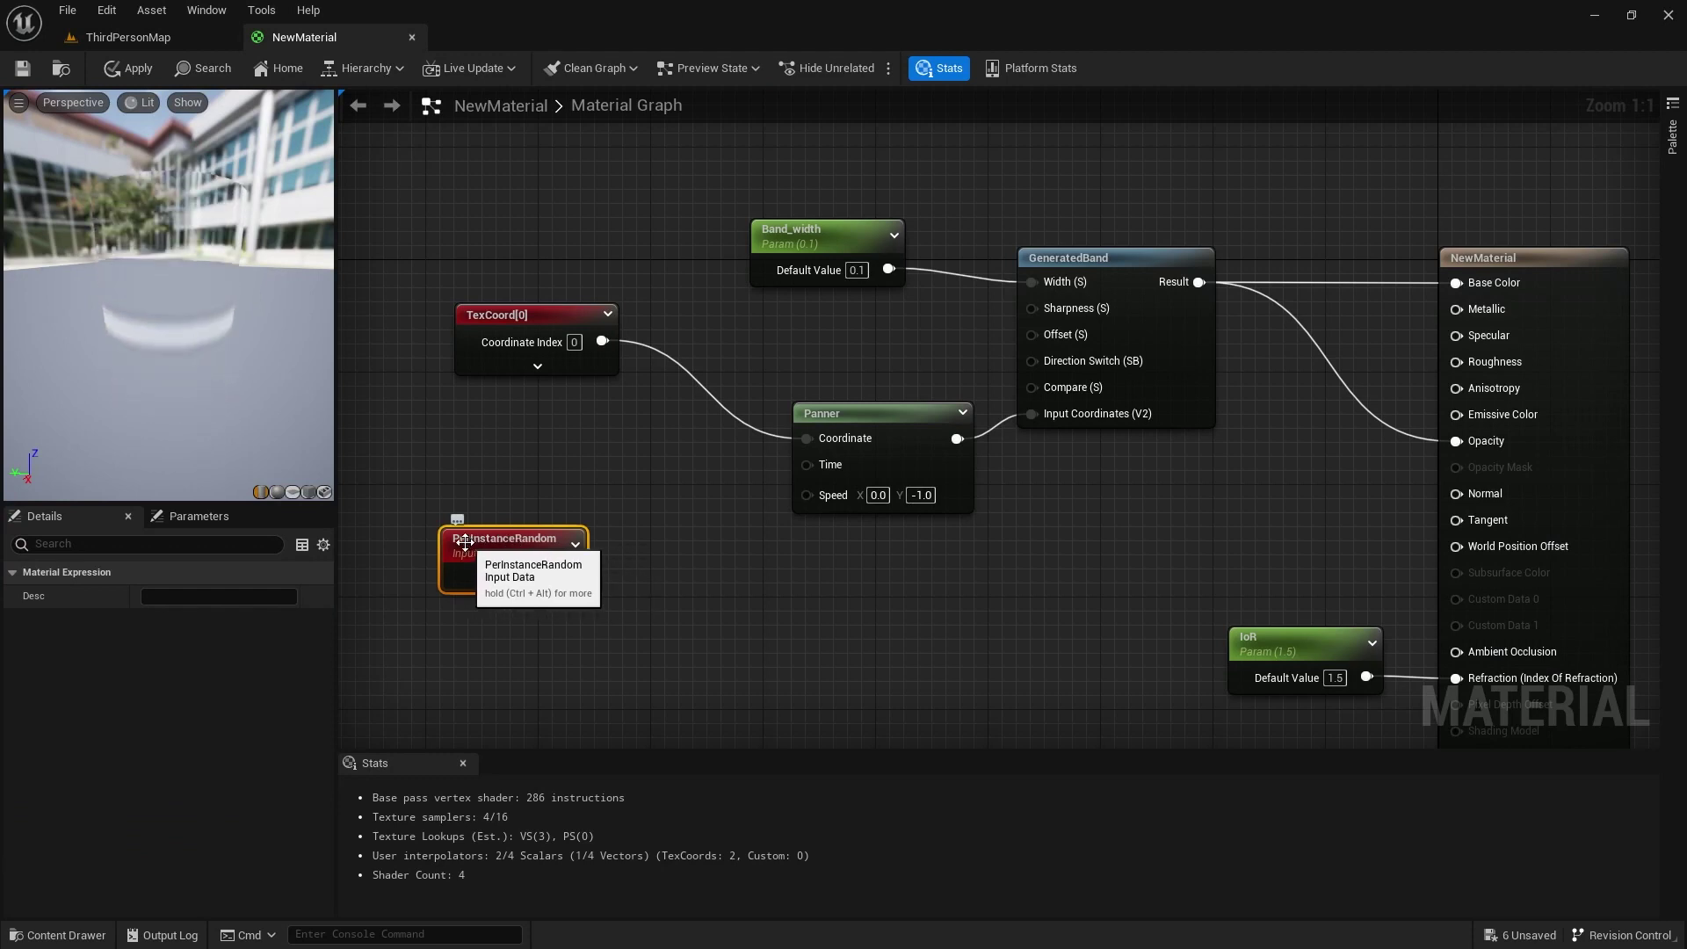
drag(515, 538, 502, 519)
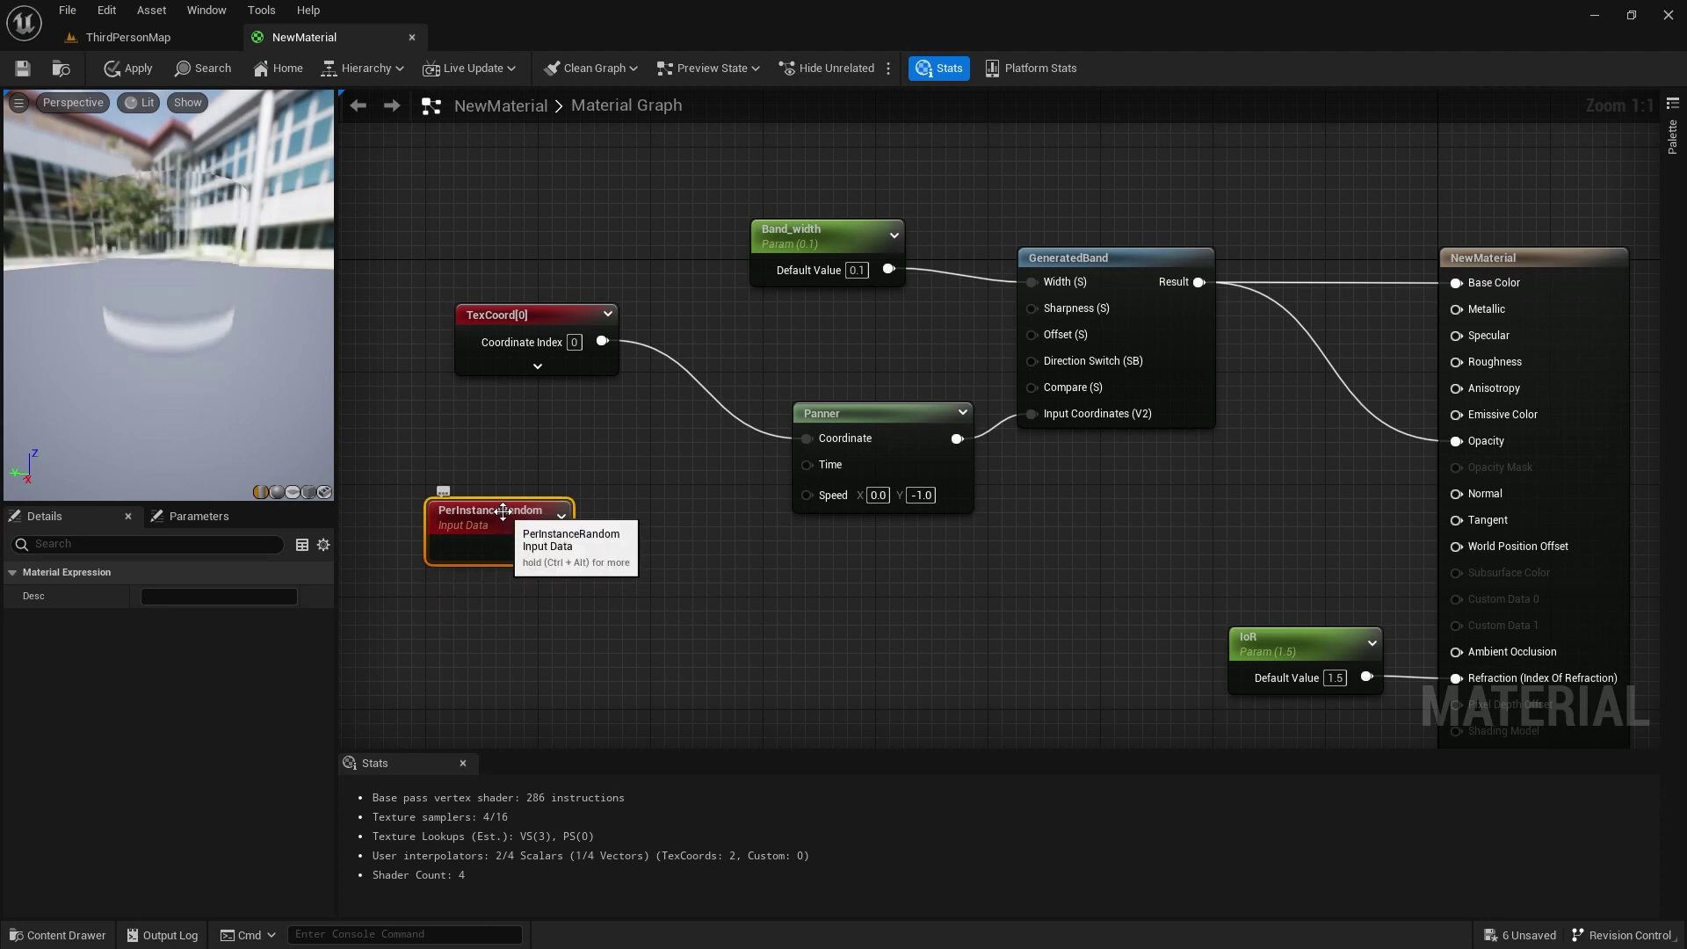
drag(504, 516, 504, 572)
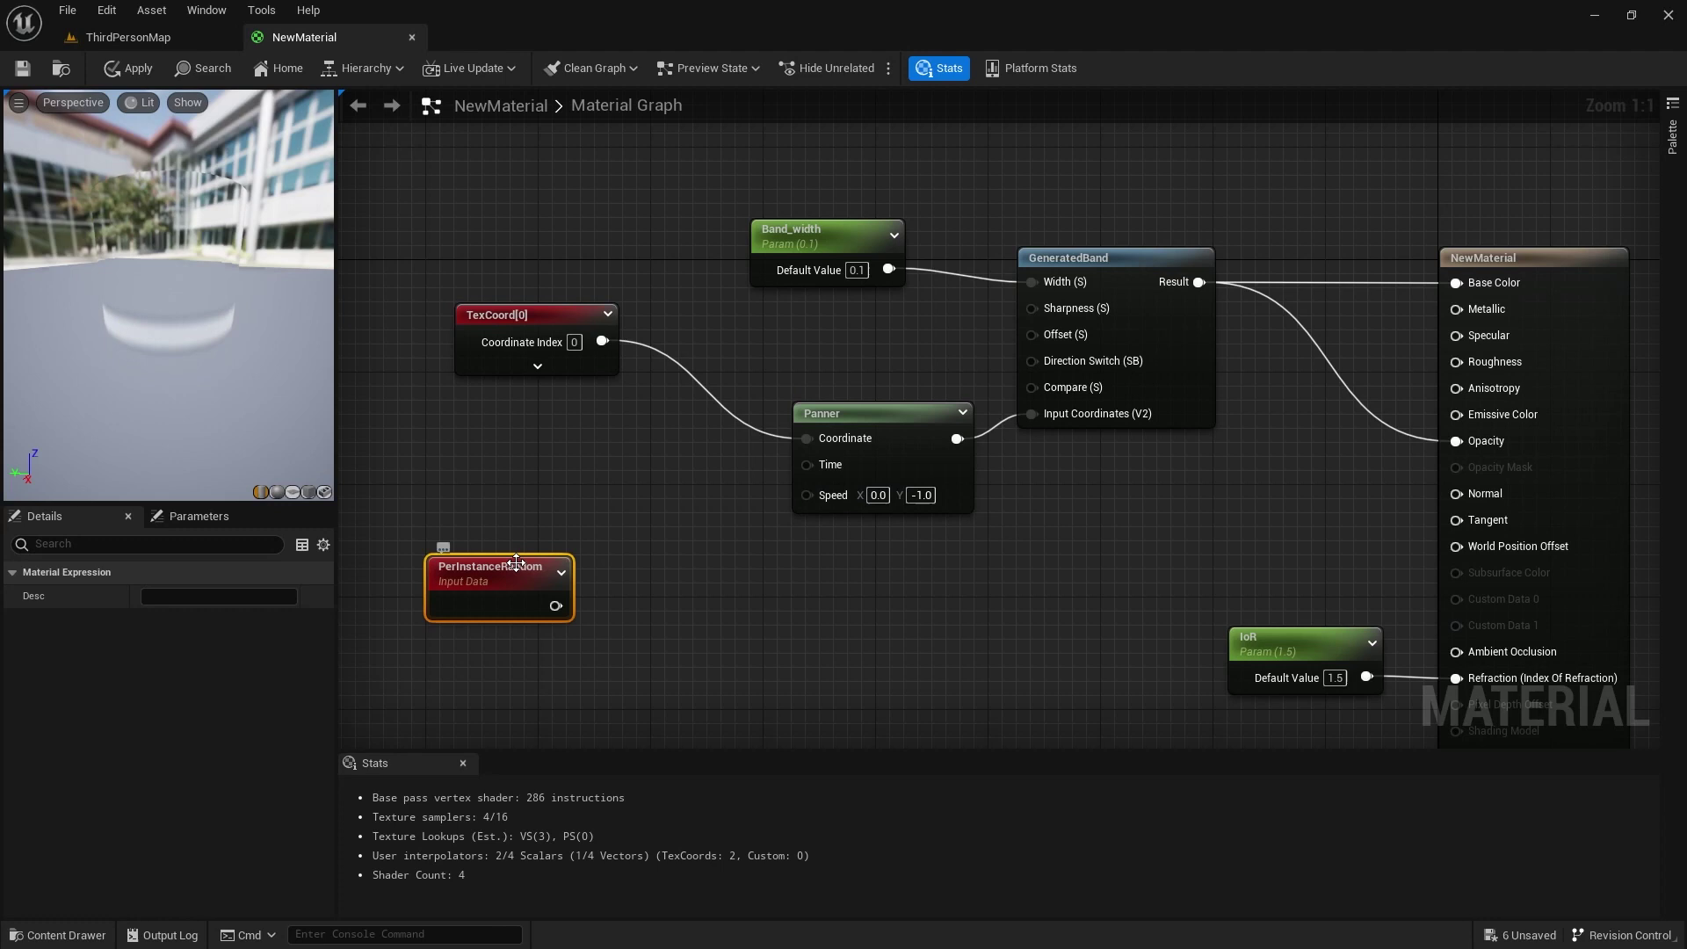
drag(519, 557, 562, 600)
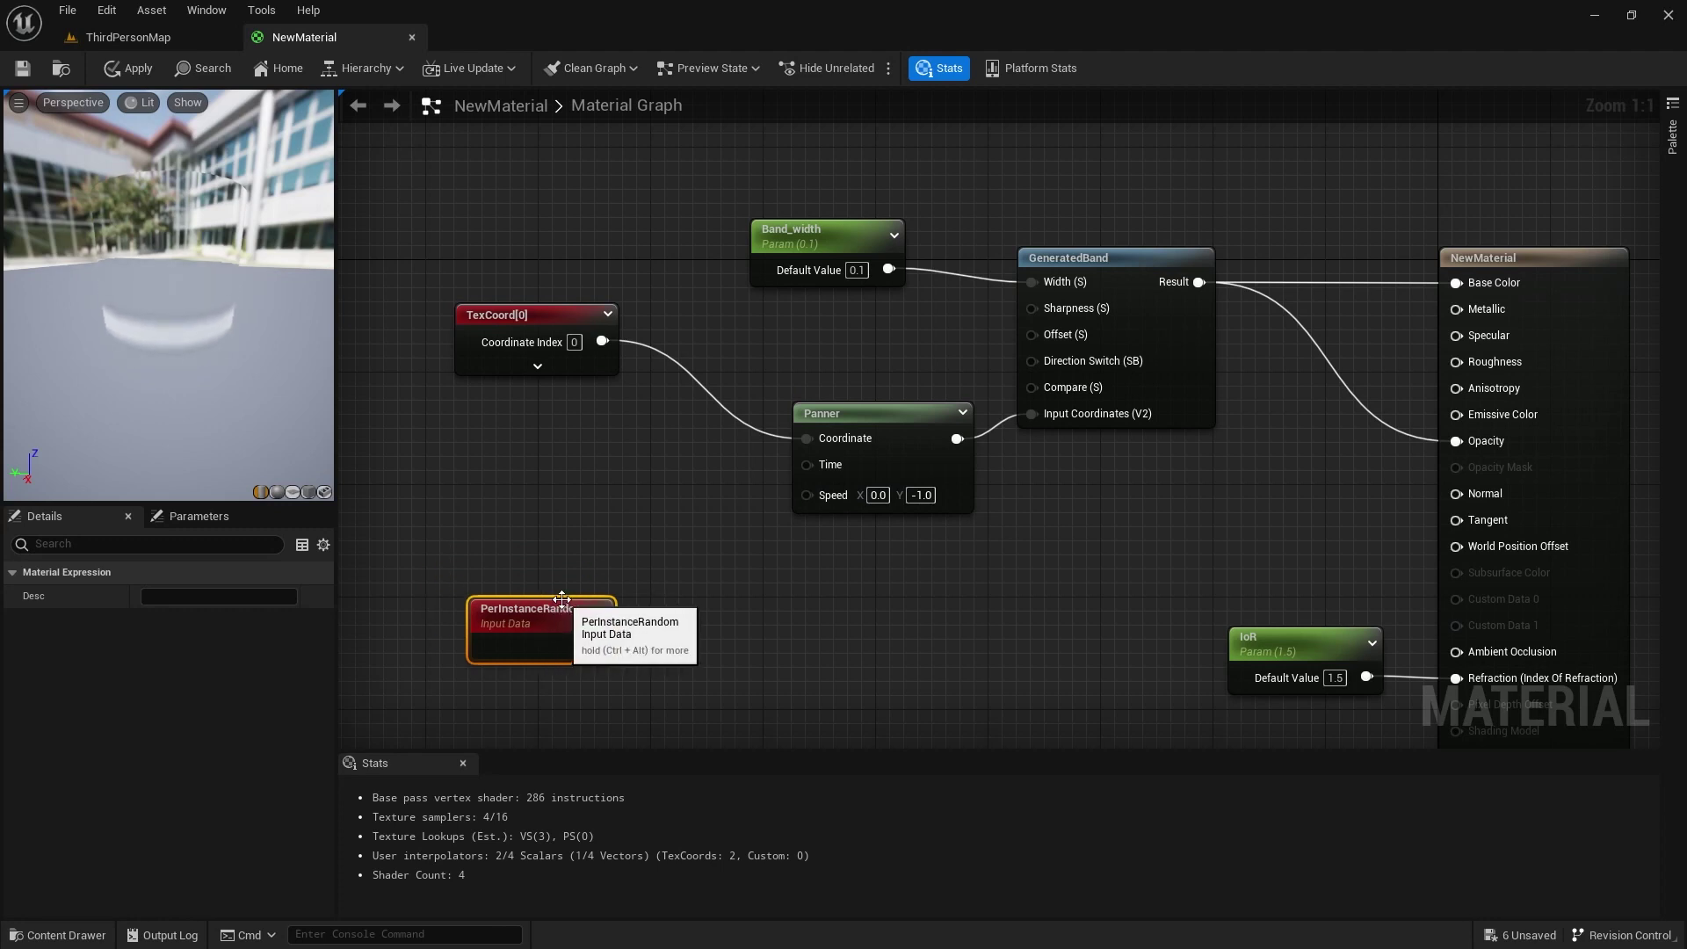
drag(883, 419, 835, 412)
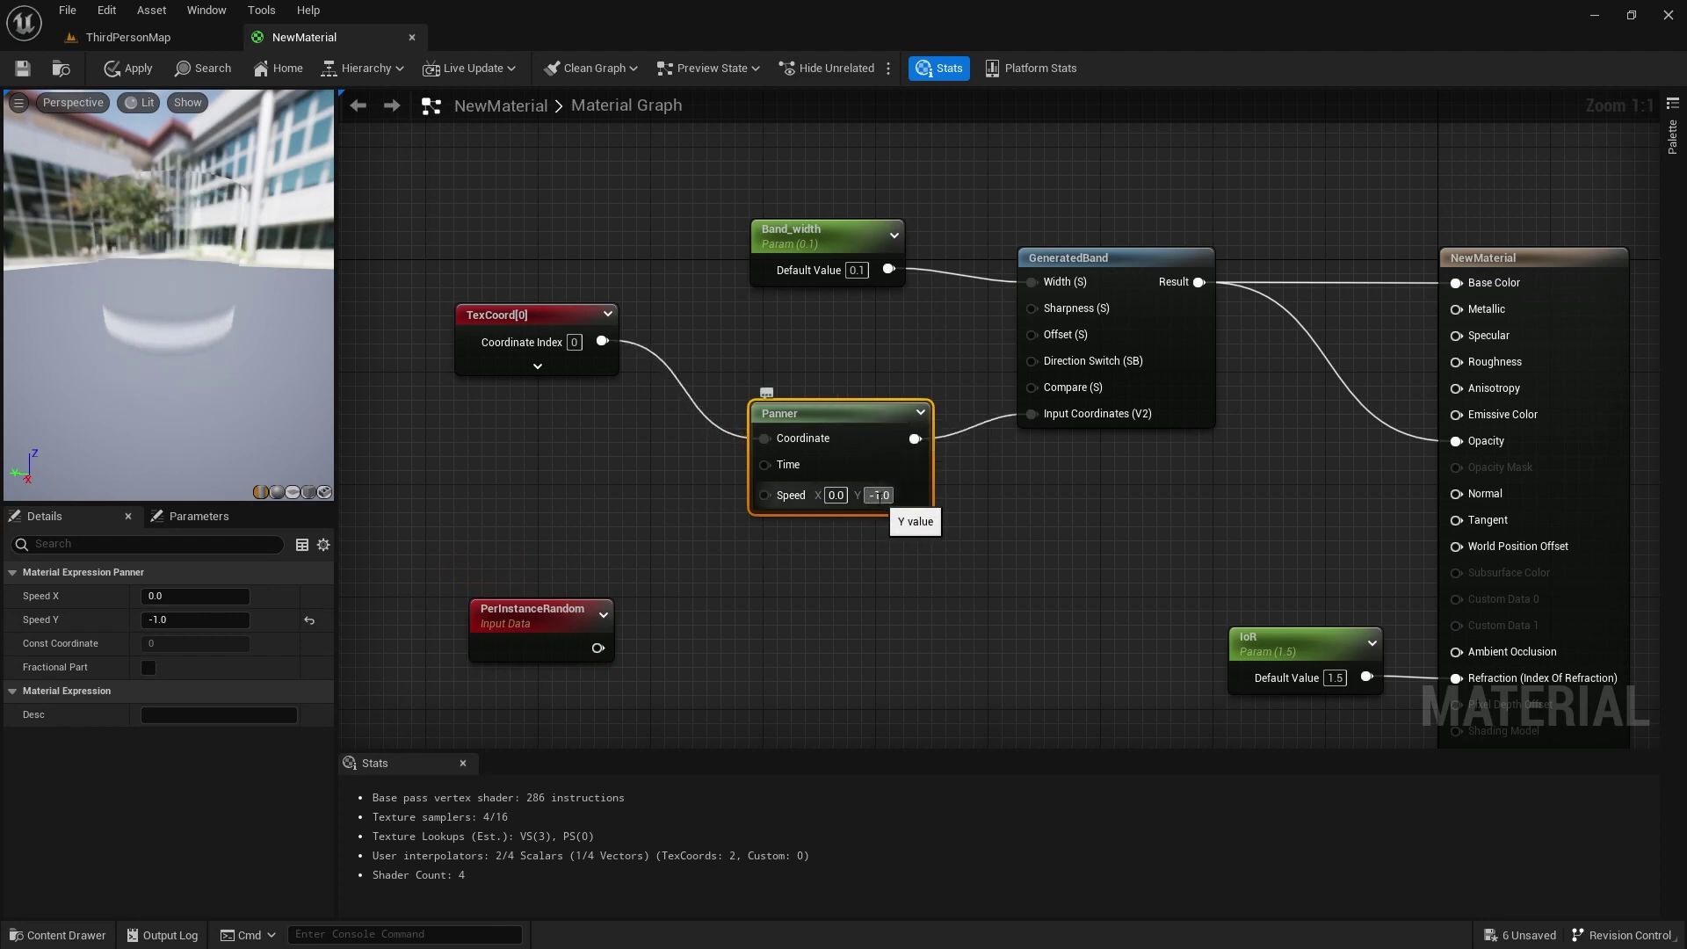
drag(557, 607, 557, 649)
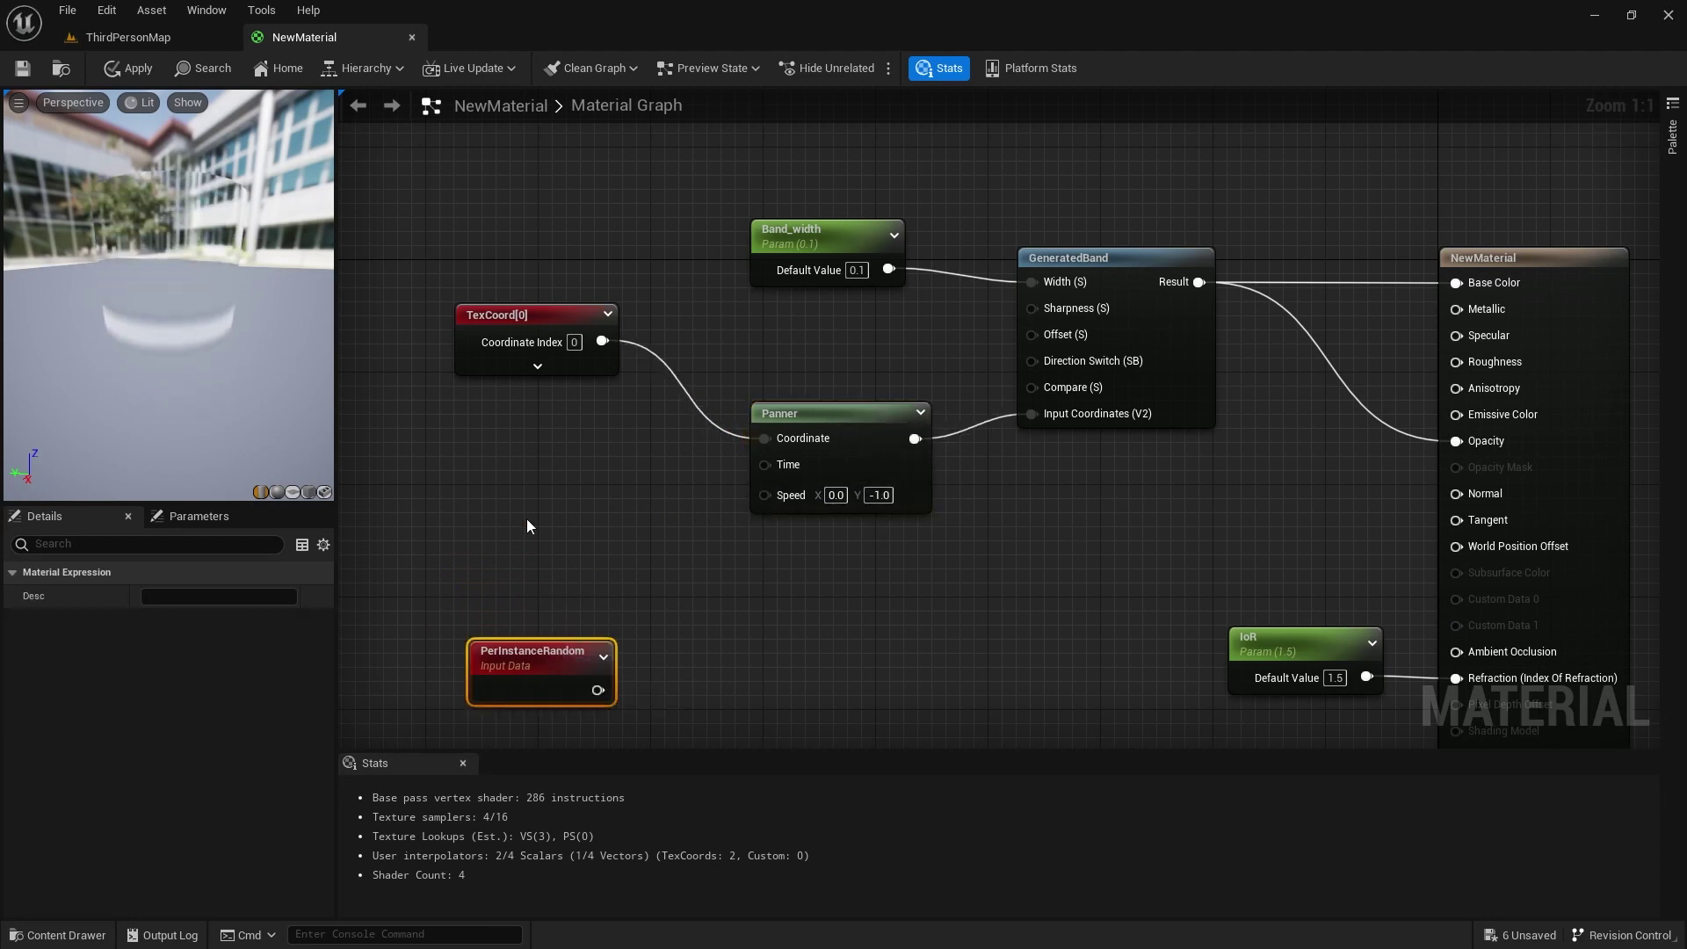
click(527, 315)
drag(527, 315, 469, 272)
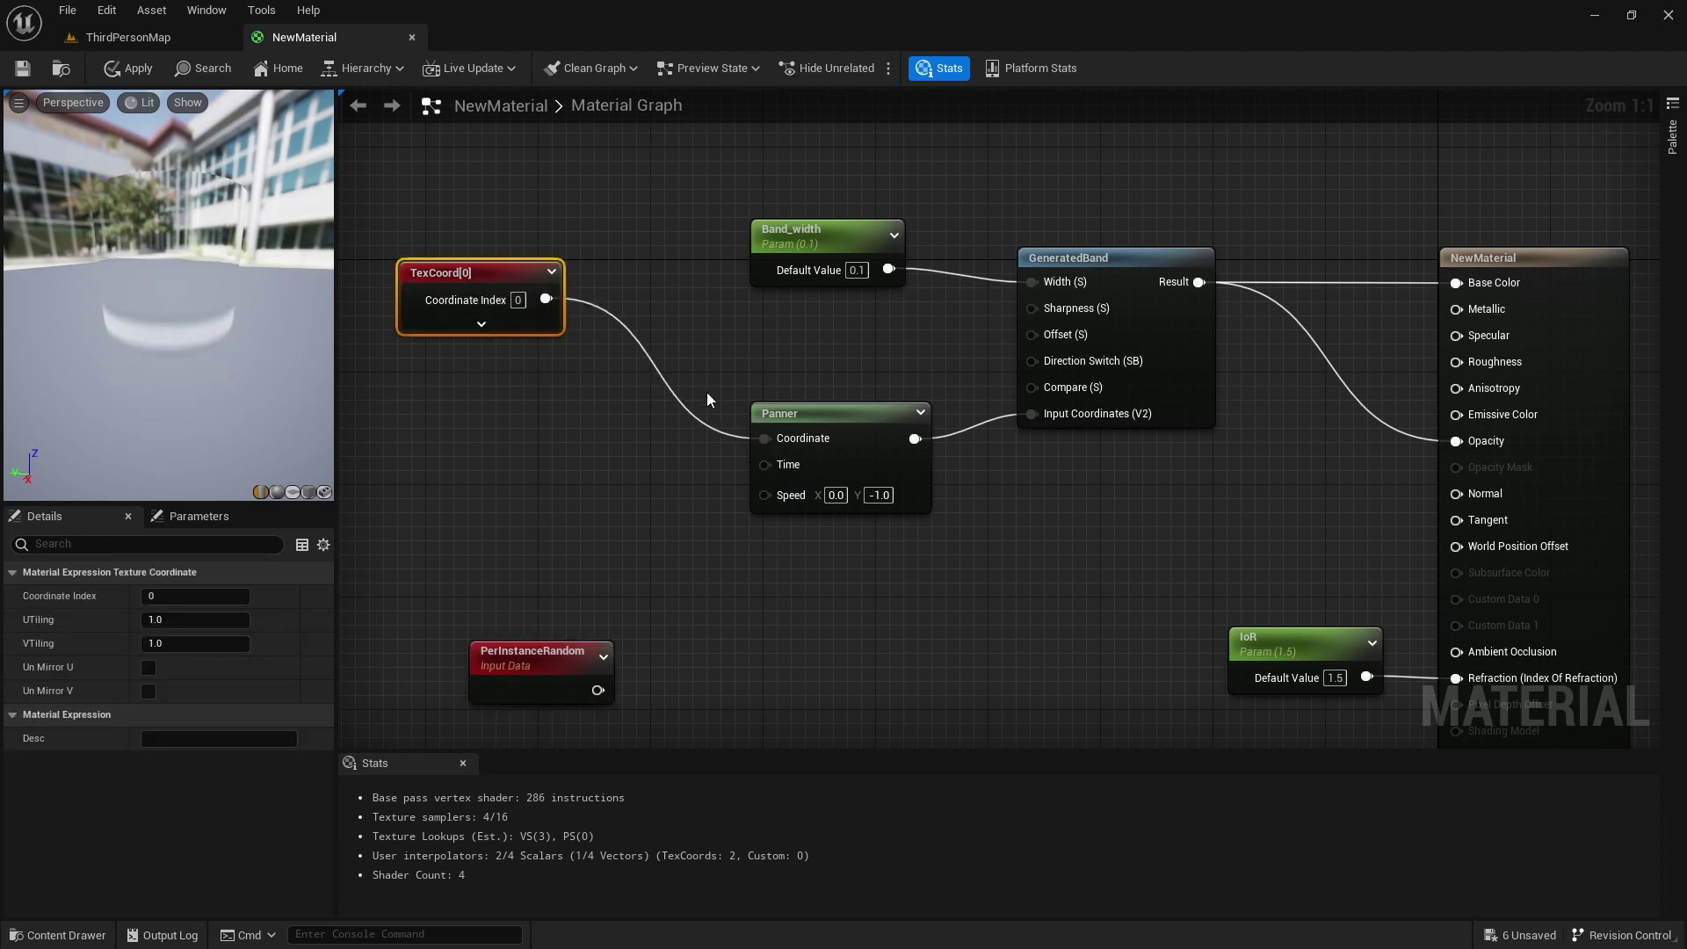
drag(826, 417, 855, 418)
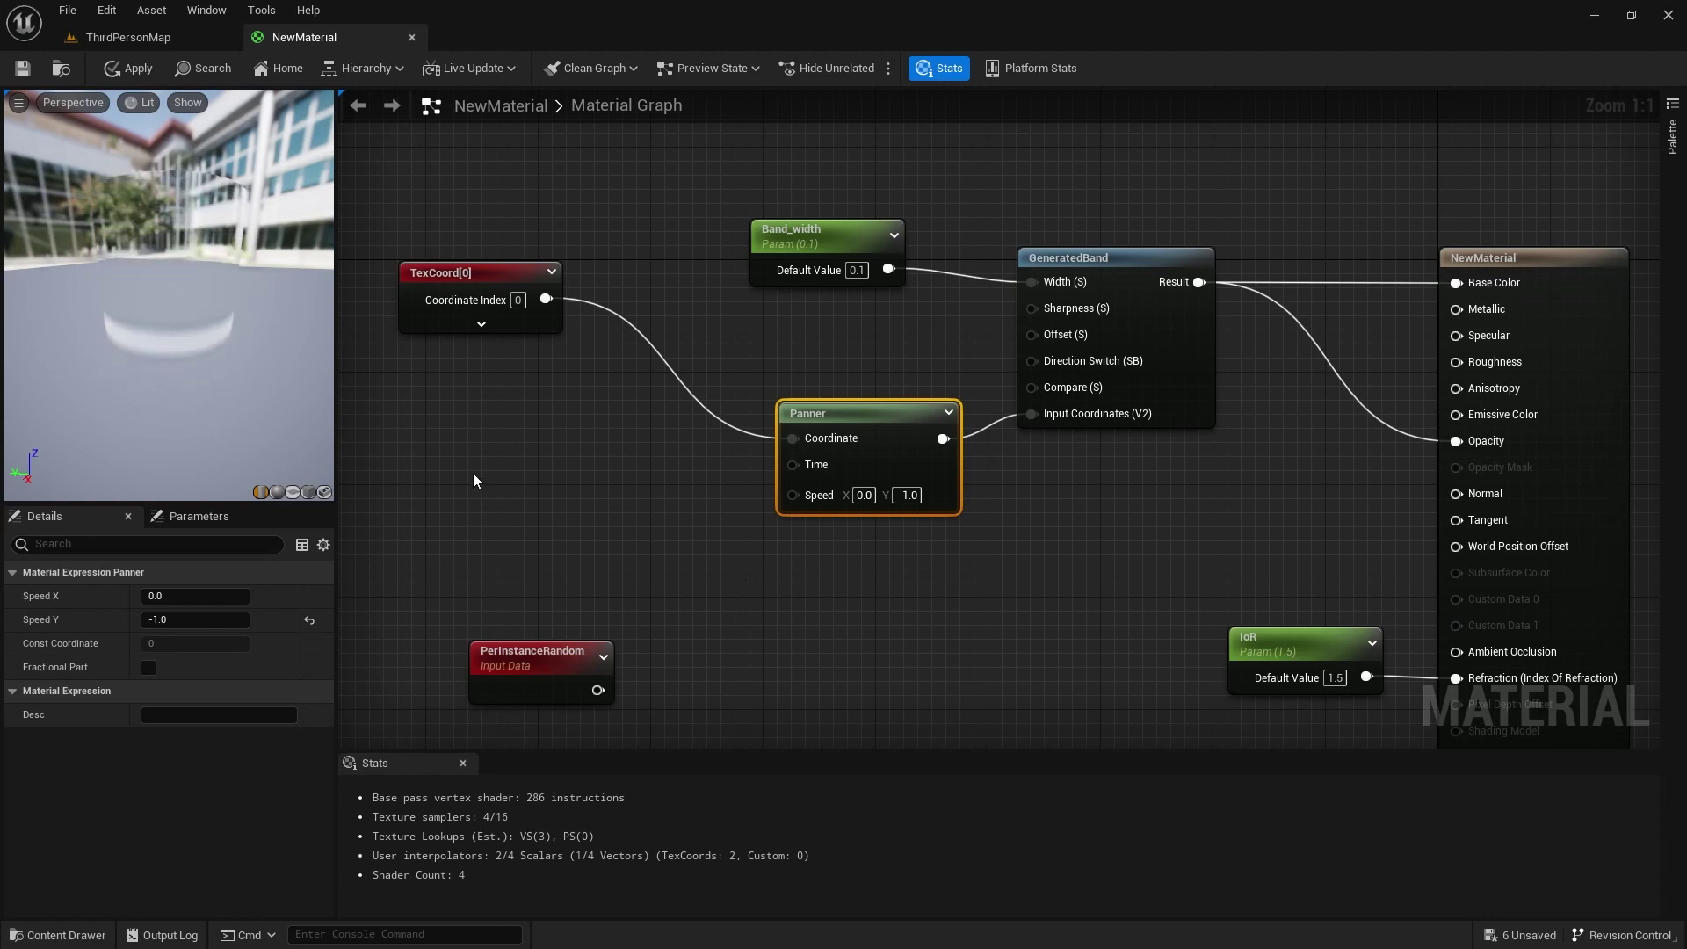
- Place two 0 constants and convert the second into a scalar parameter
click(420, 448)
click(421, 535)
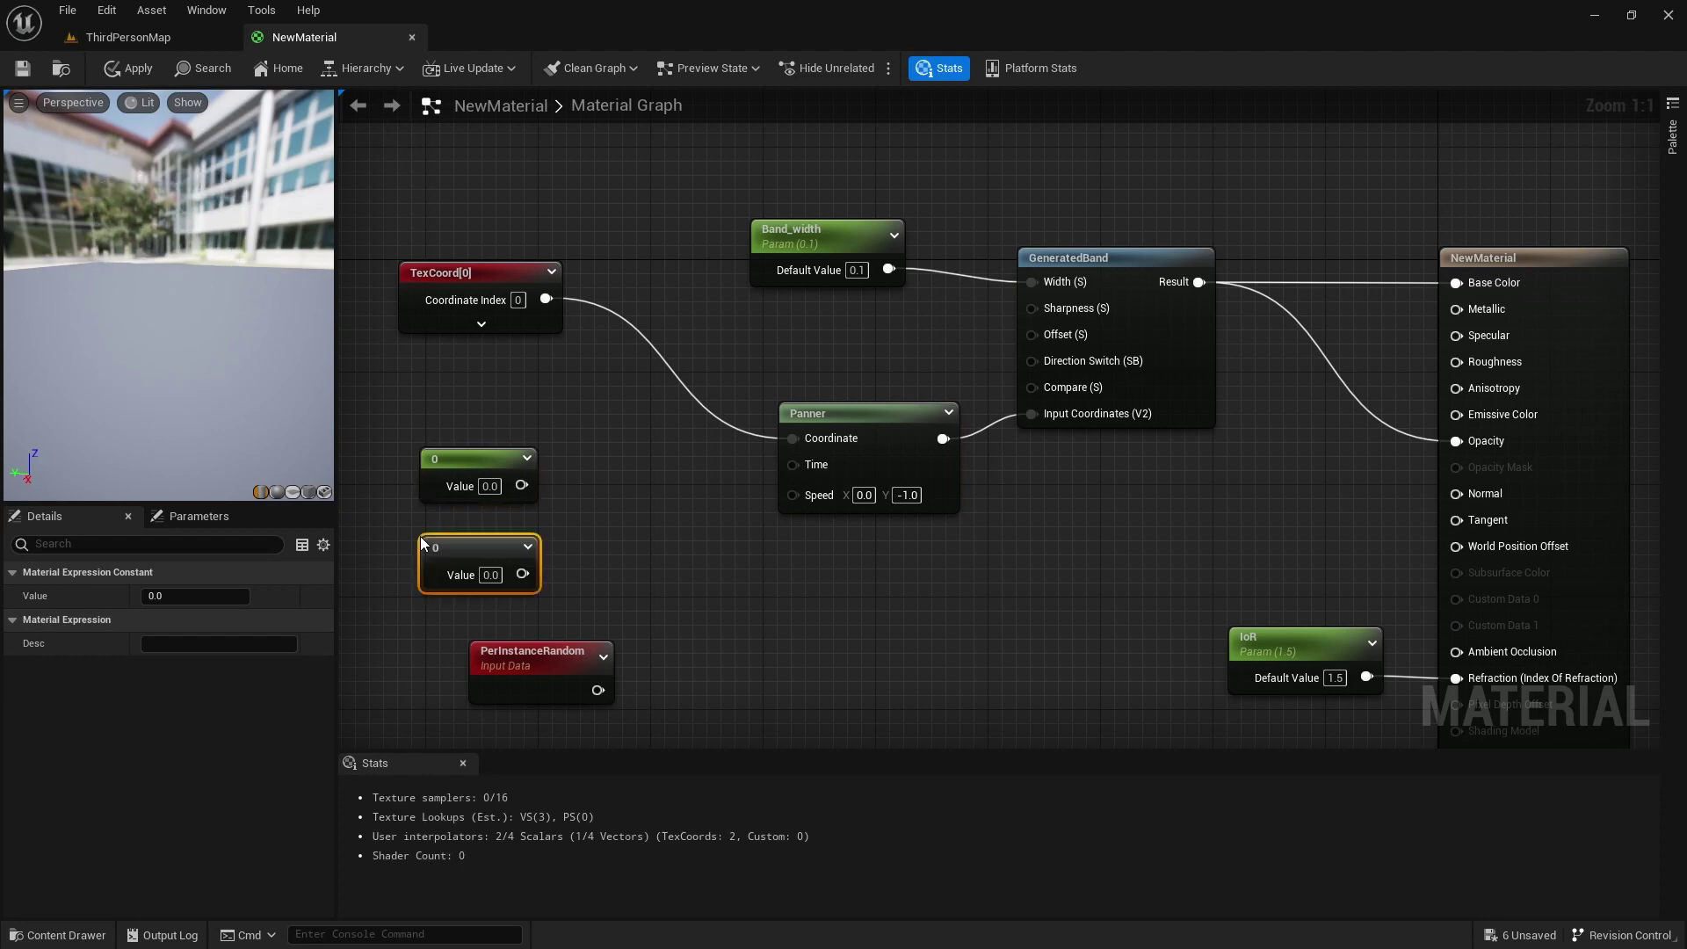
right_click(471, 546)
click(509, 582)
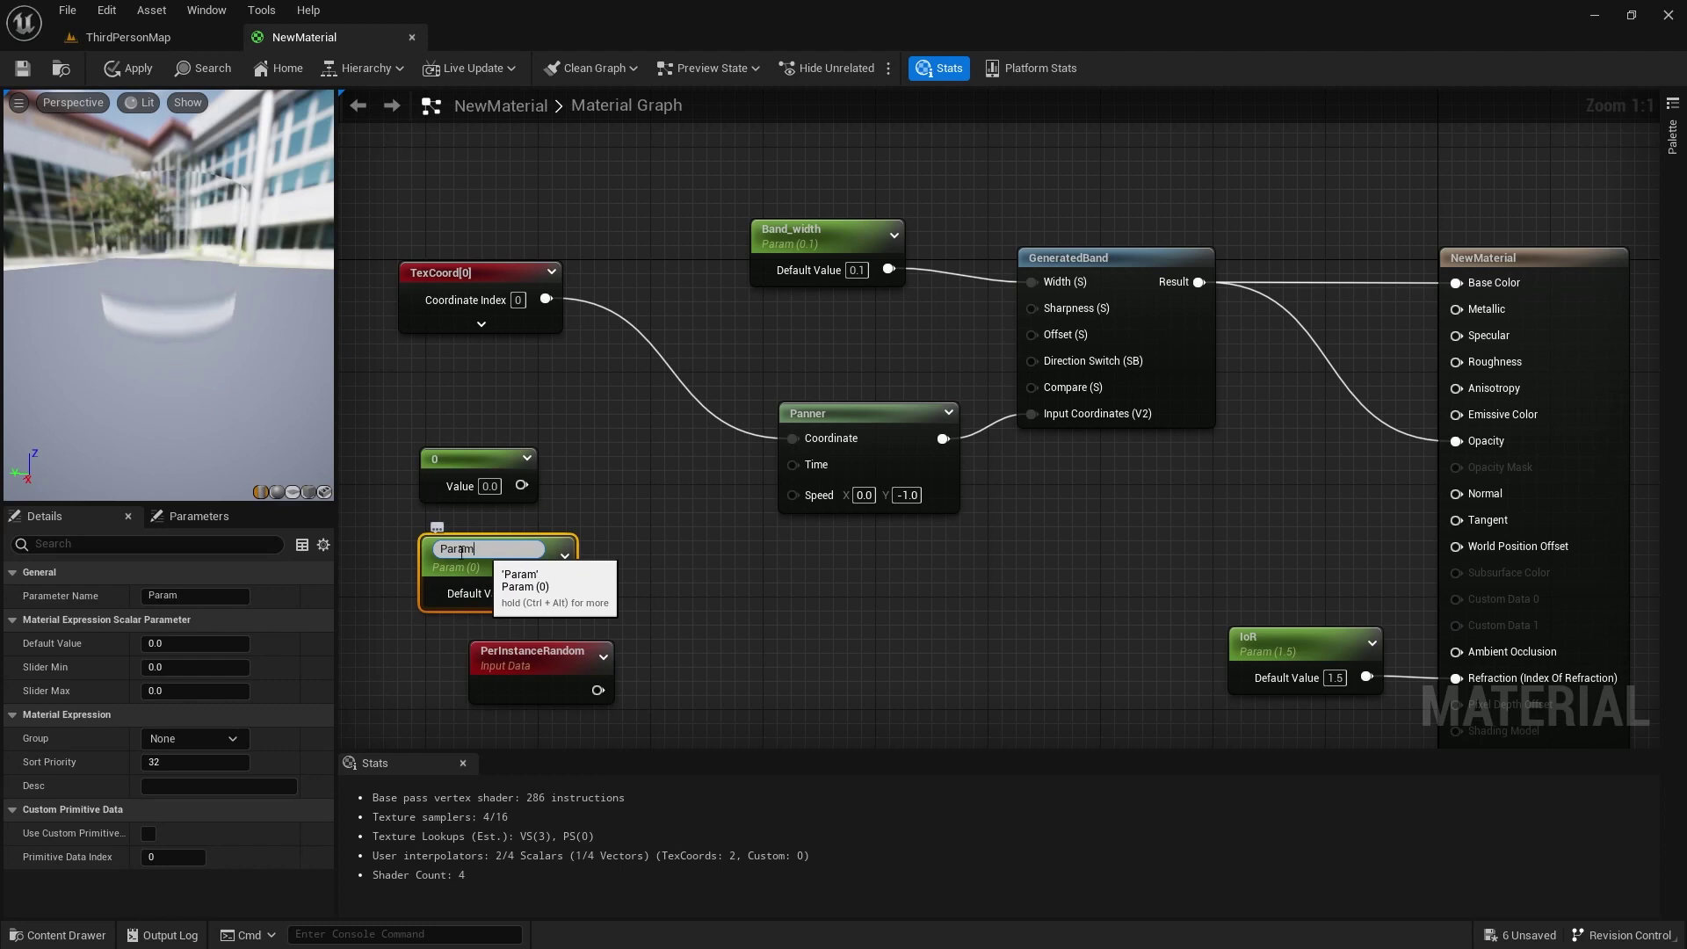
- Name the parameter Speed and add an AppendVector node to the graph
text(Speed)
key(Return)
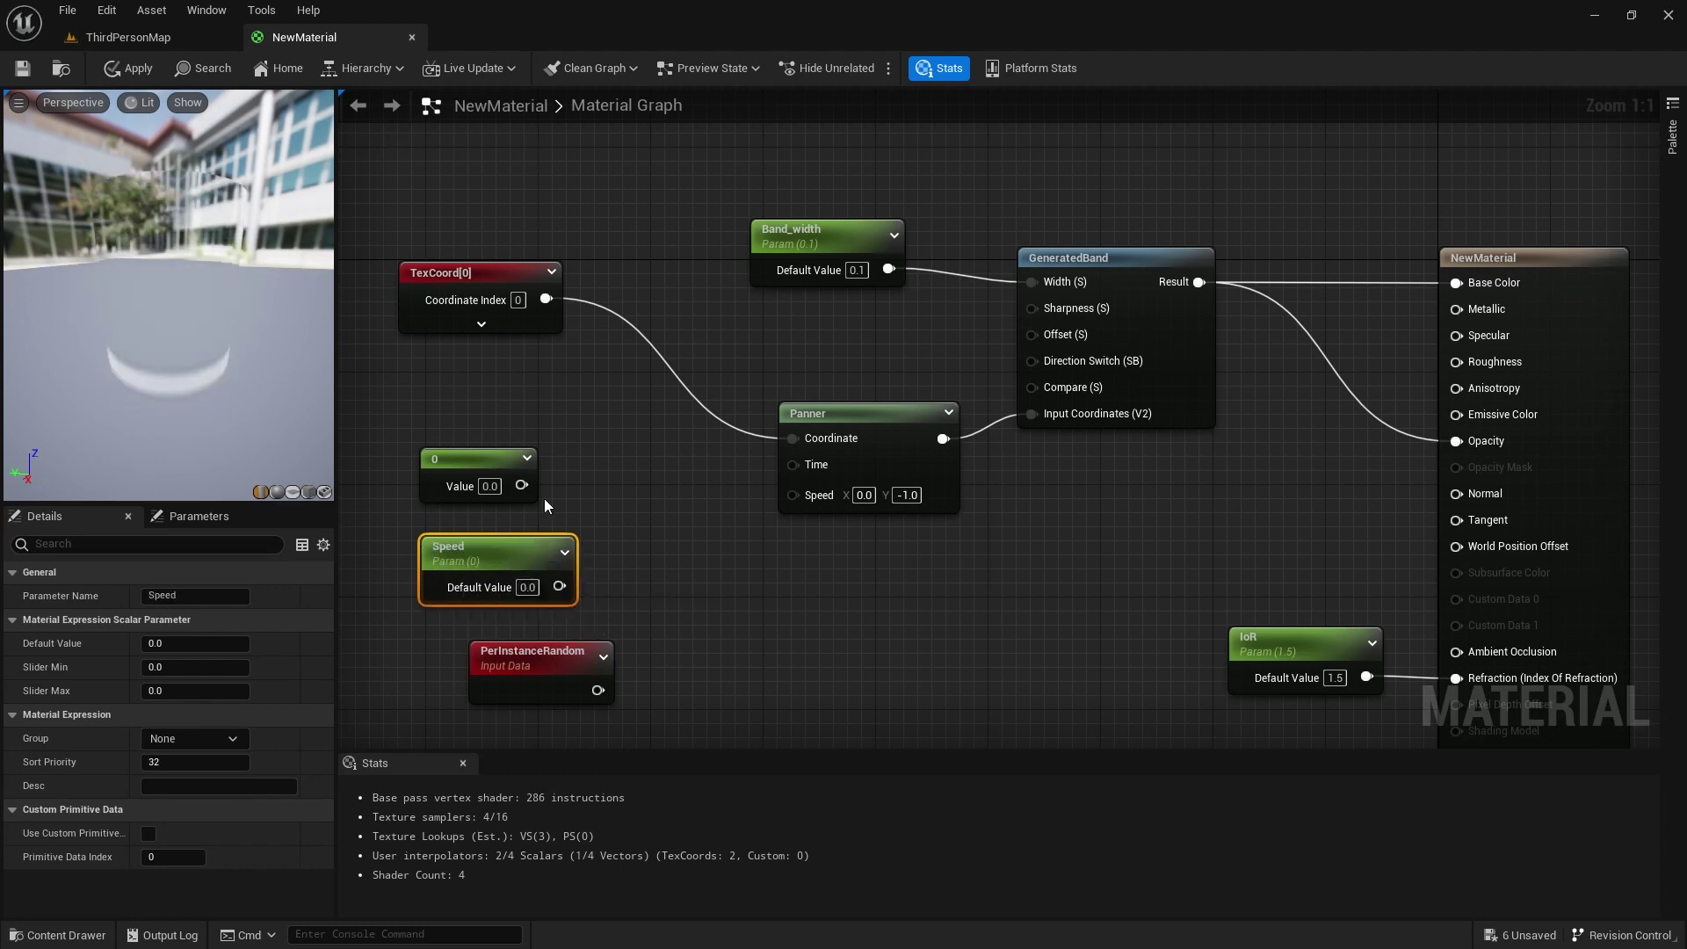
click(612, 515)
right_click(612, 515)
text(app)
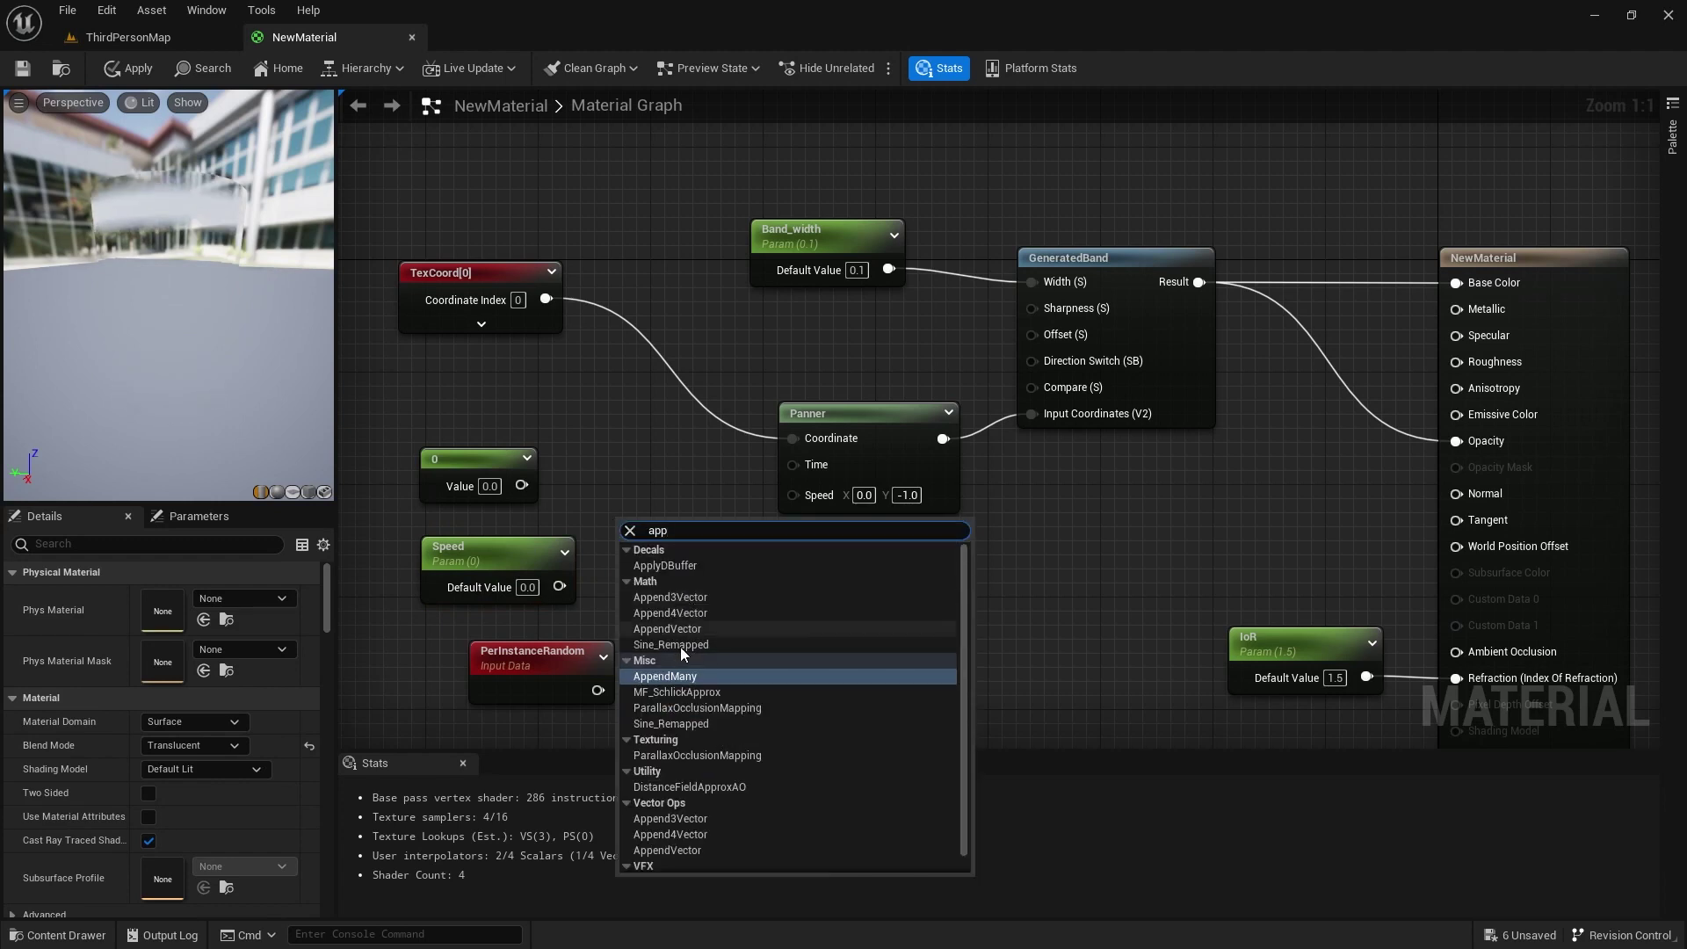
click(678, 847)
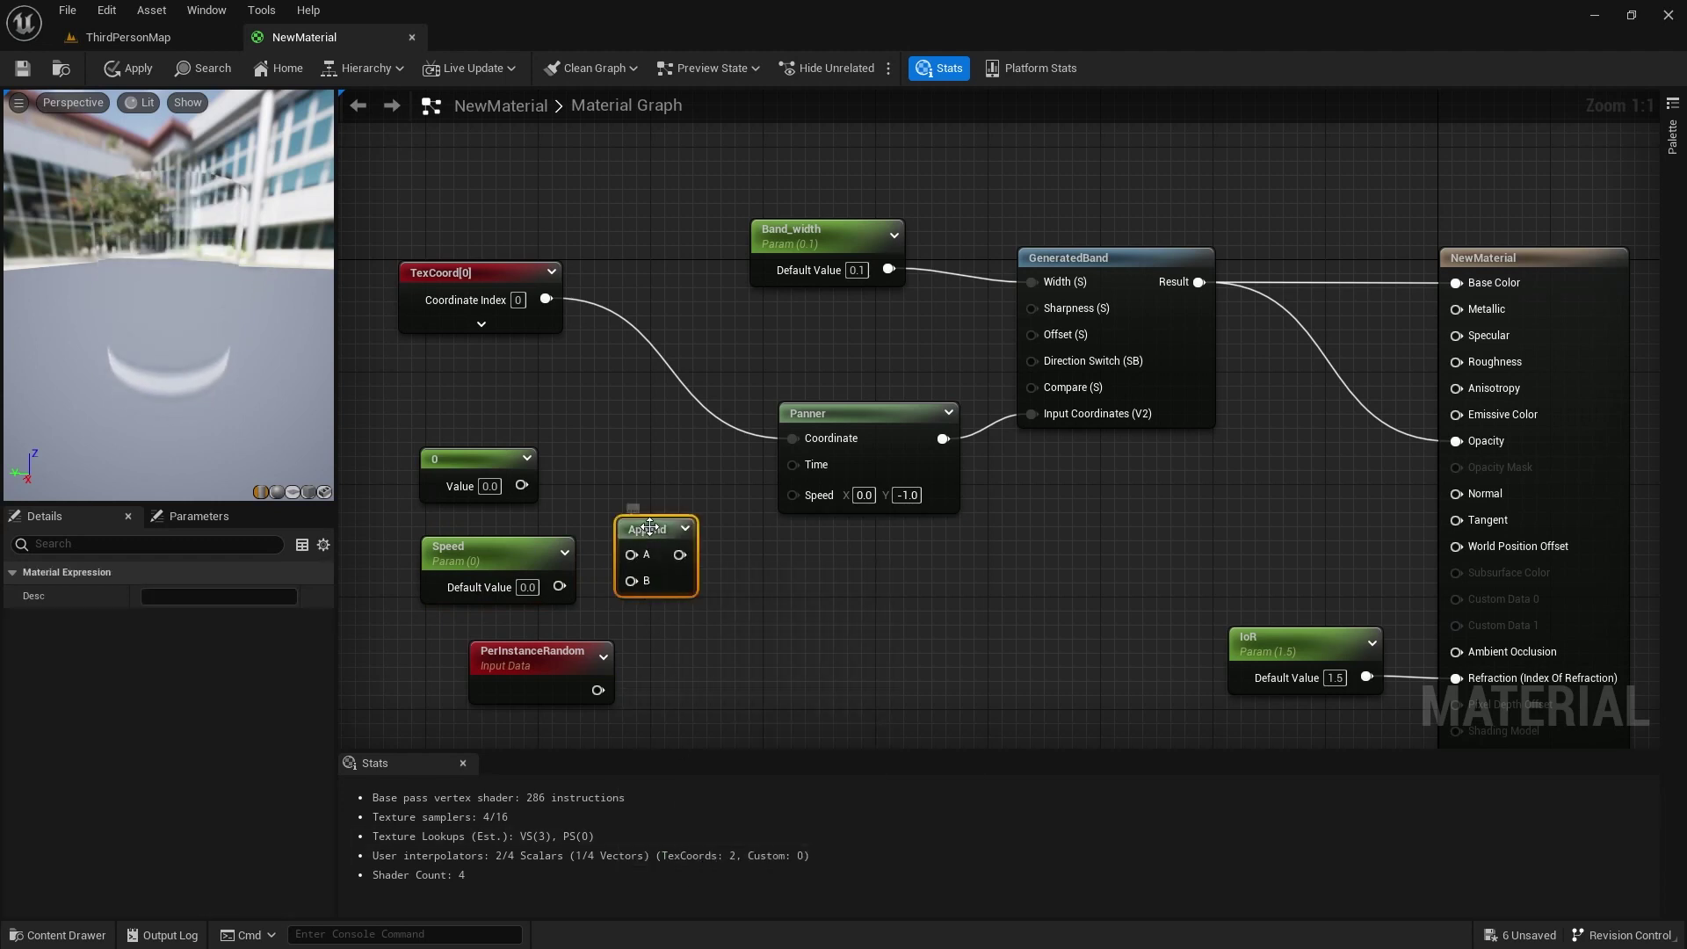
- Wire 0 into Append A and Speed (default -1) into B, then feed Append into Panner Speed
drag(648, 519, 648, 494)
drag(522, 485, 530, 487)
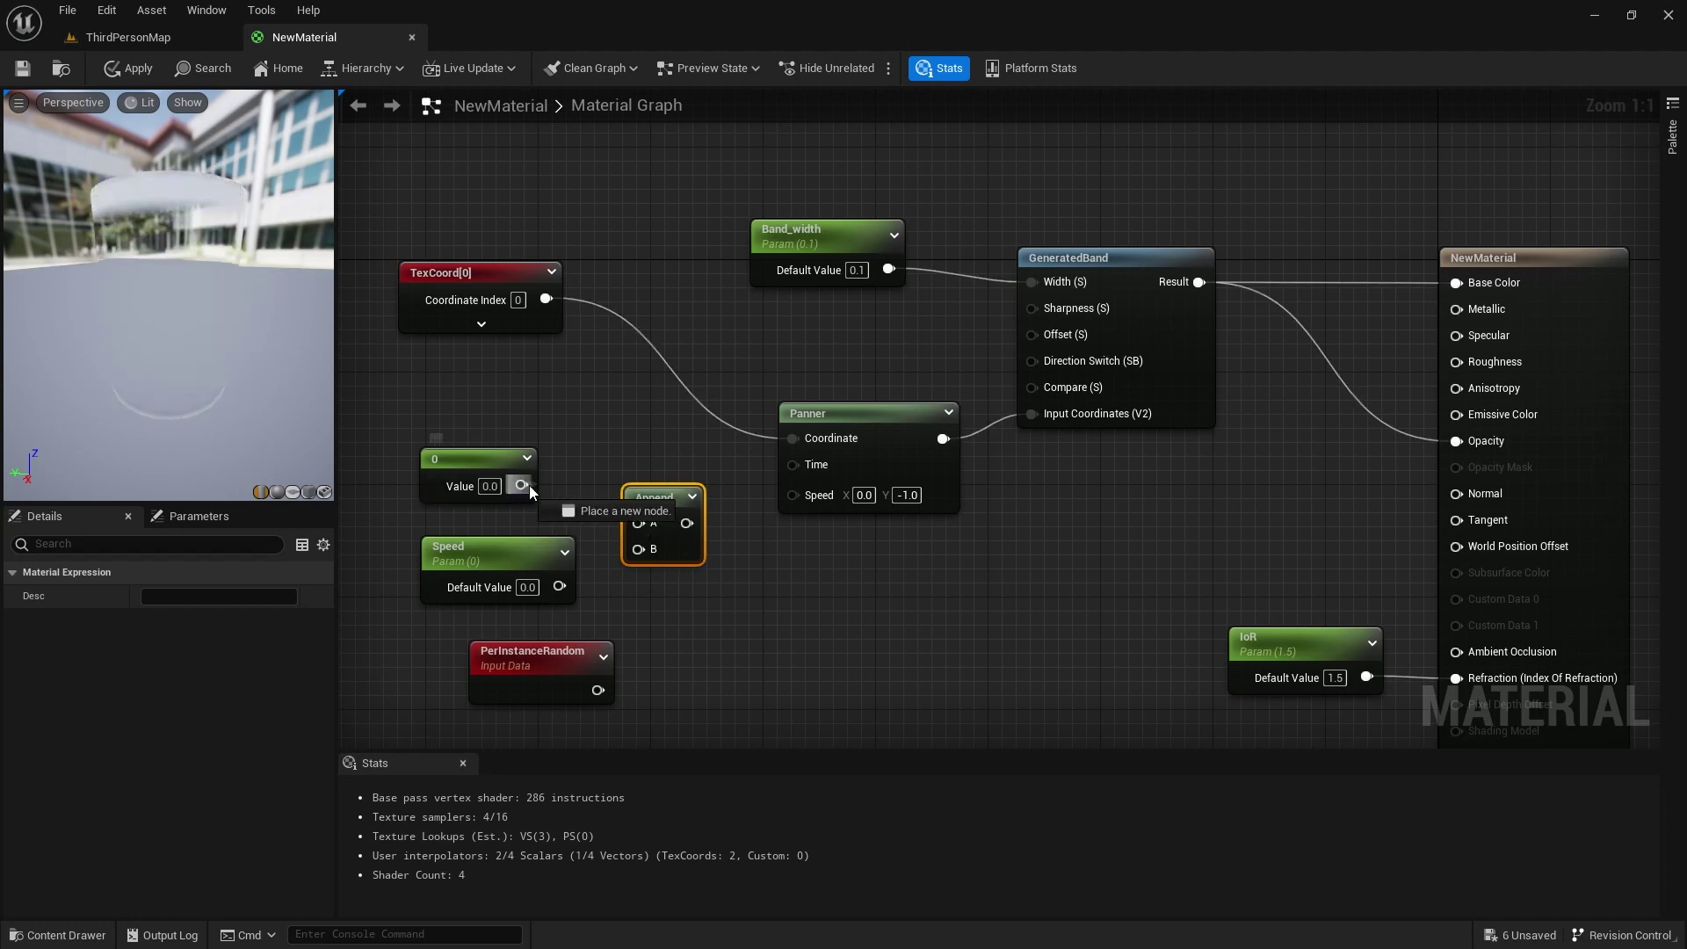
drag(622, 517, 636, 523)
drag(559, 586, 640, 485)
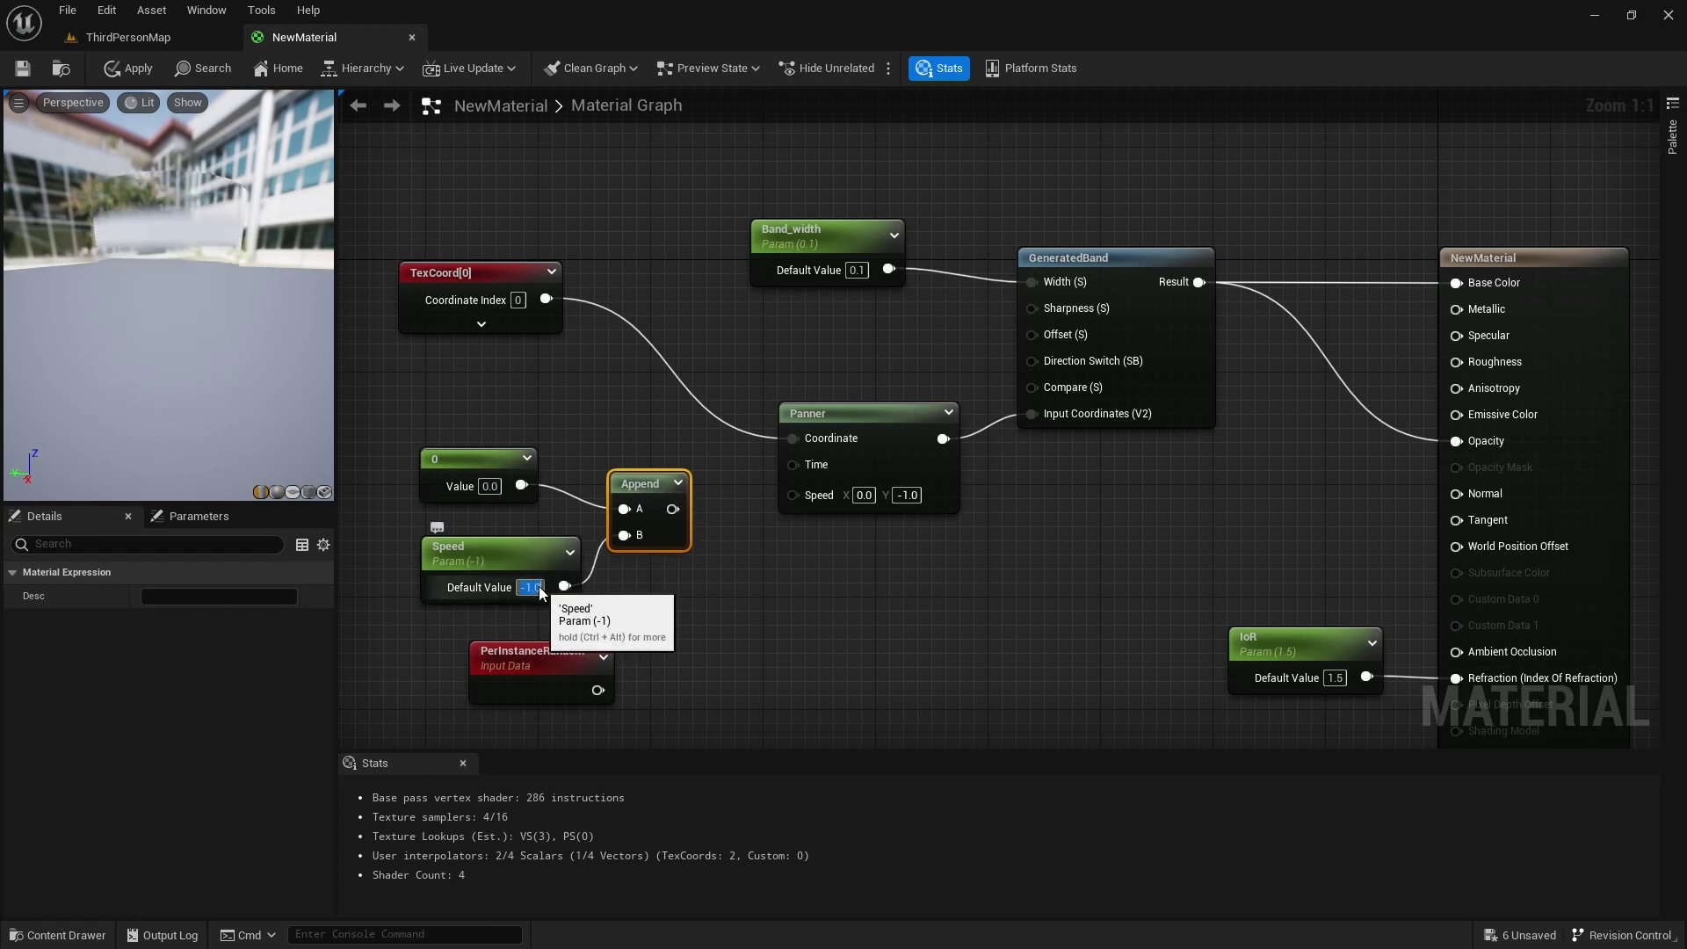
text(1)
key(Return)
drag(673, 509, 793, 494)
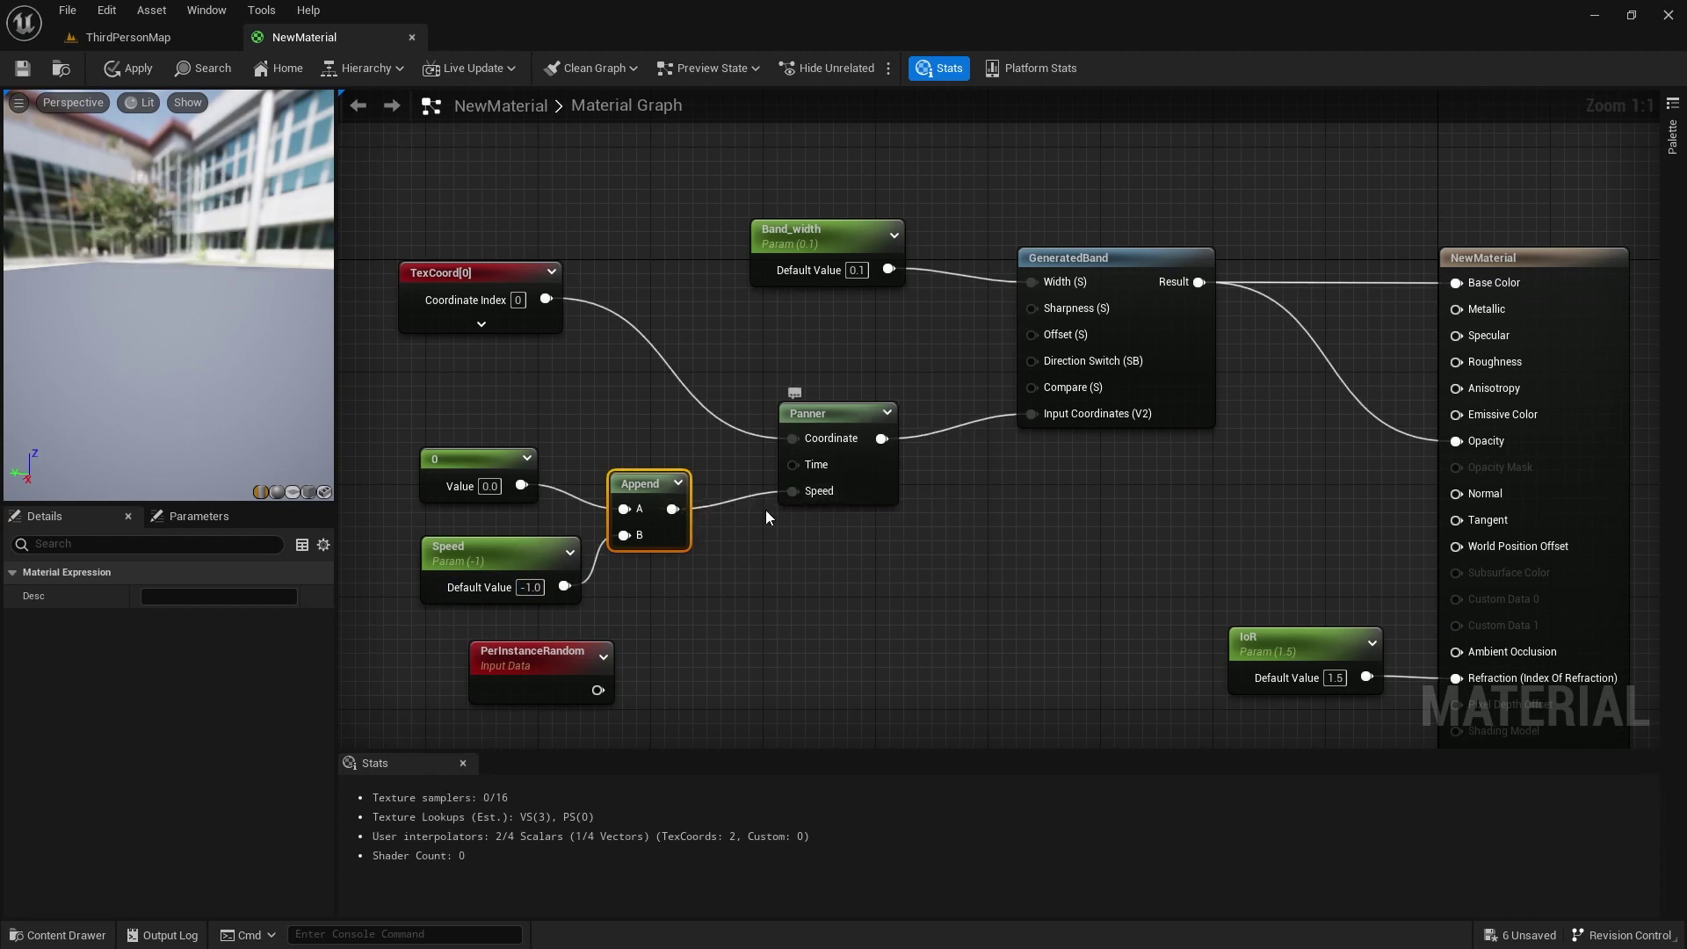
- Rename the Speed parameter to Y Speed
click(483, 552)
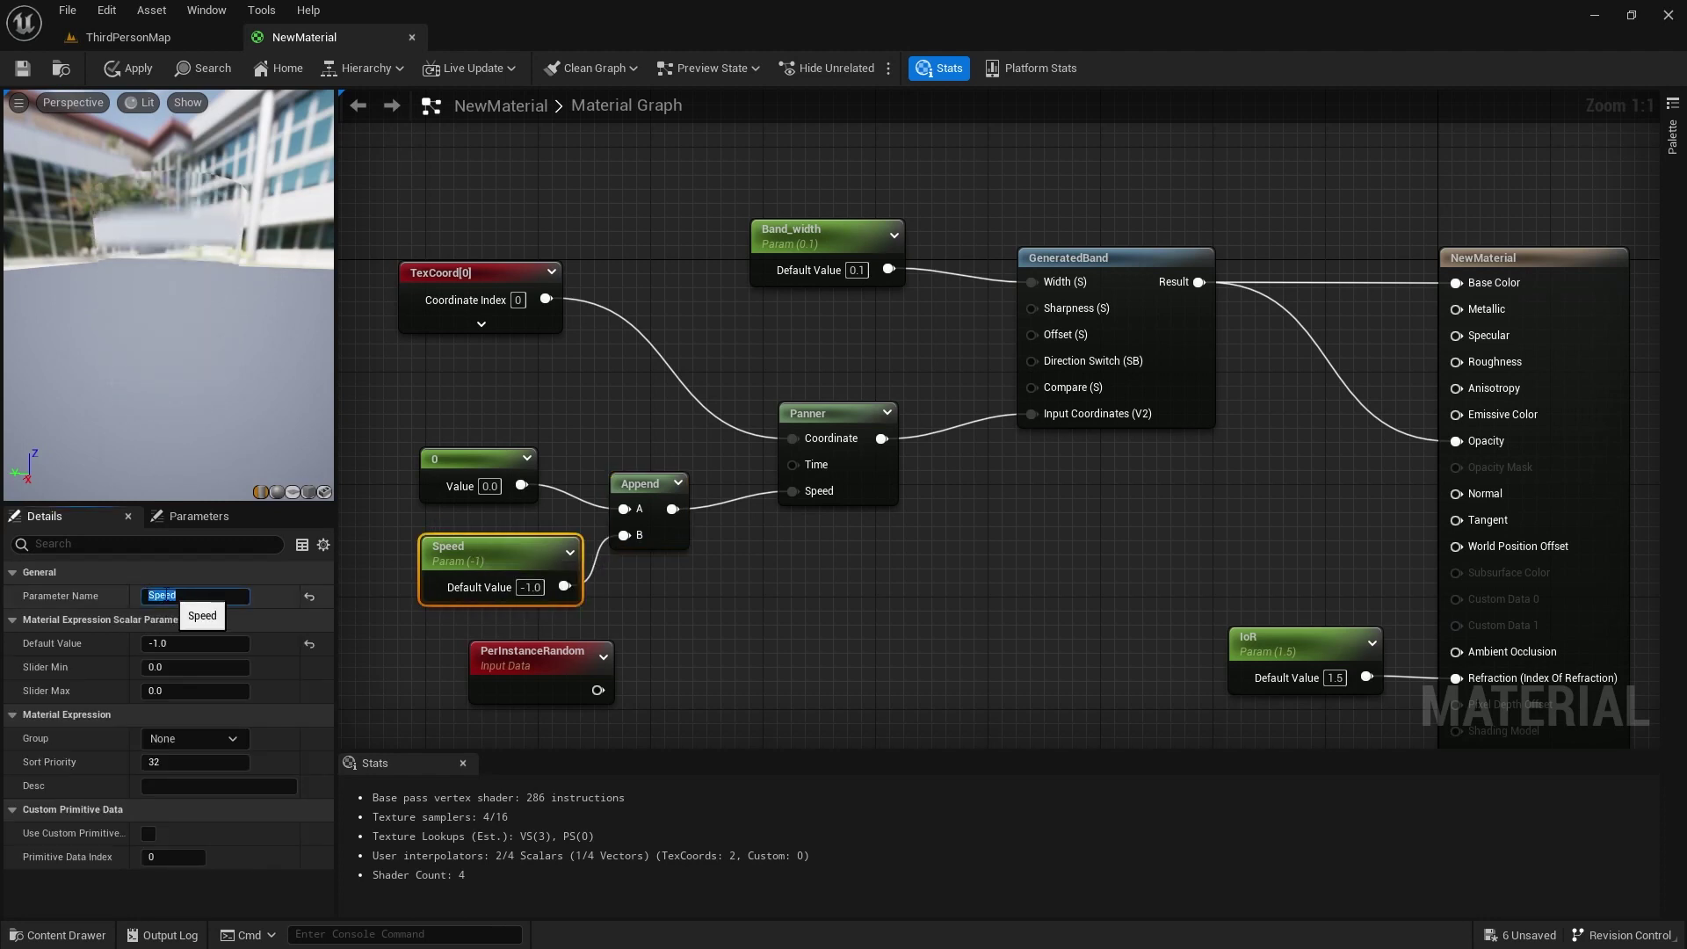
click(186, 595)
text(Y)
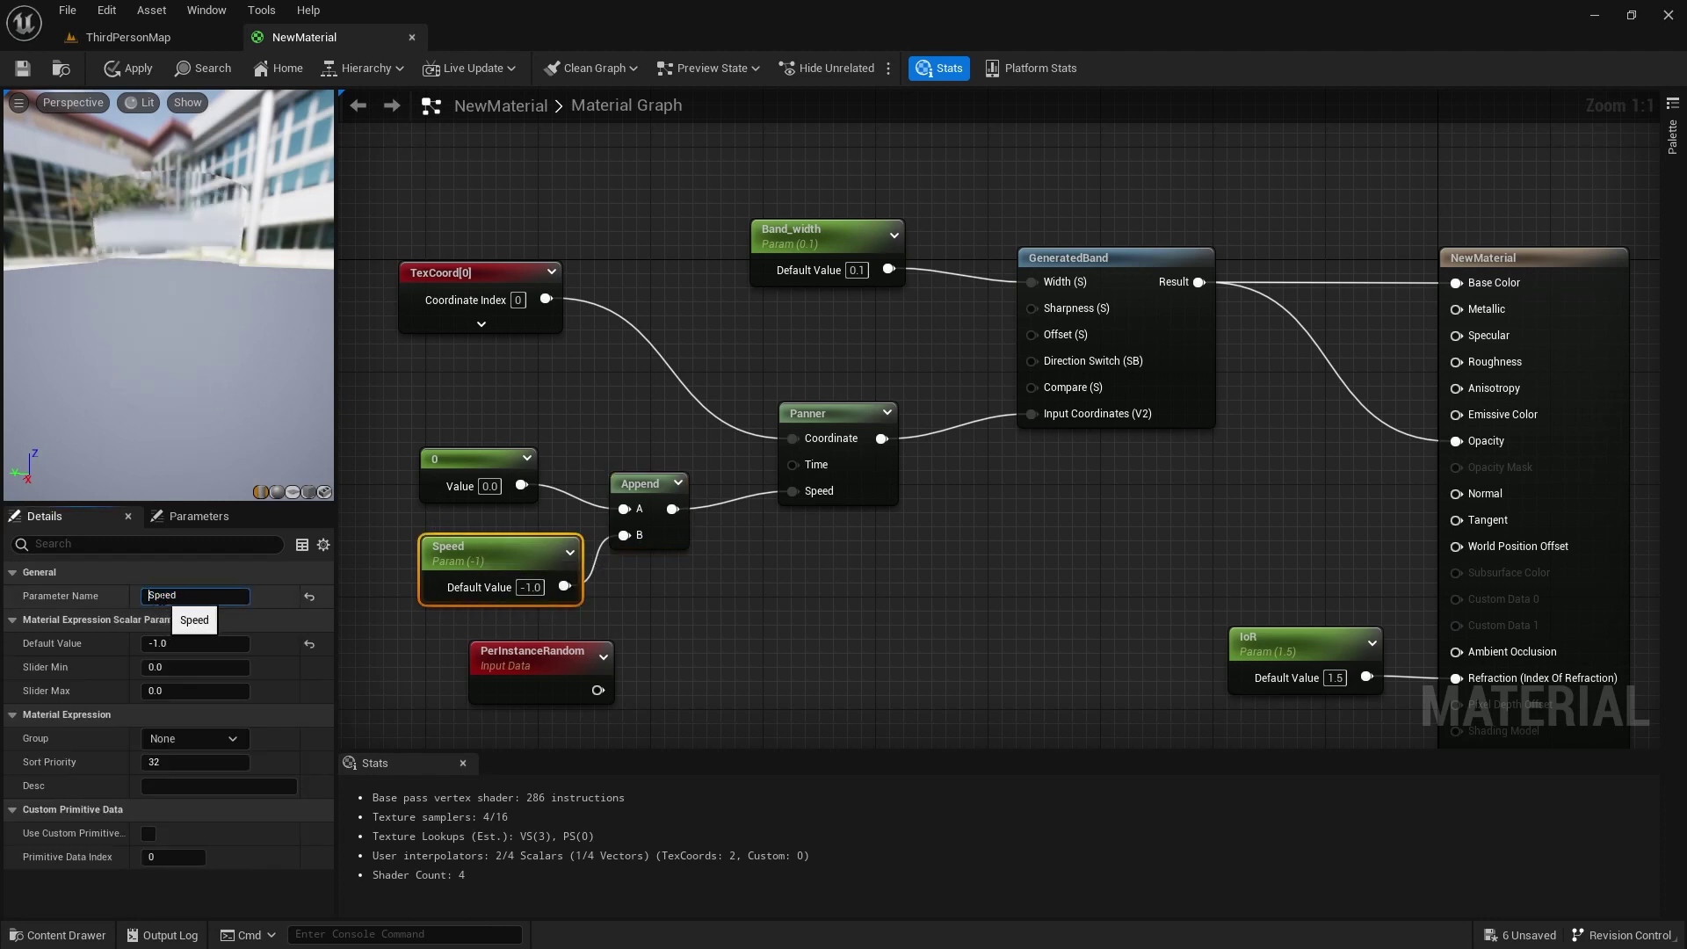
click(699, 619)
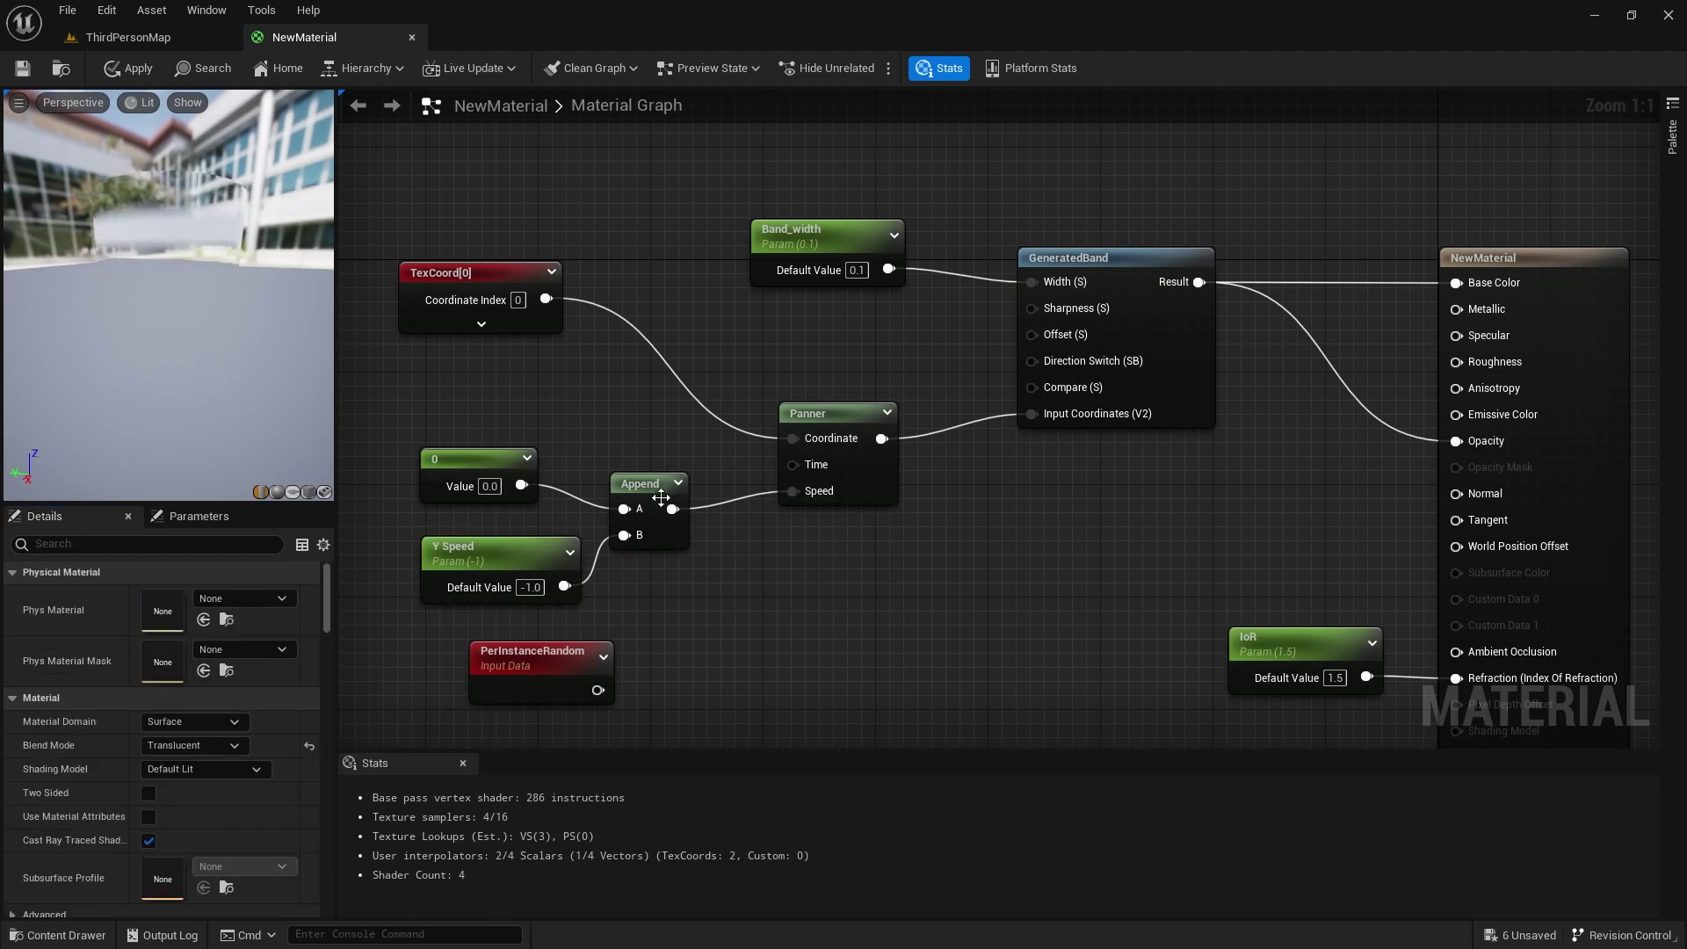
- Rearrange the Panner, Append and PerInstanceRandom nodes, placing PerInstanceRandom below Y Speed
drag(556, 651, 586, 650)
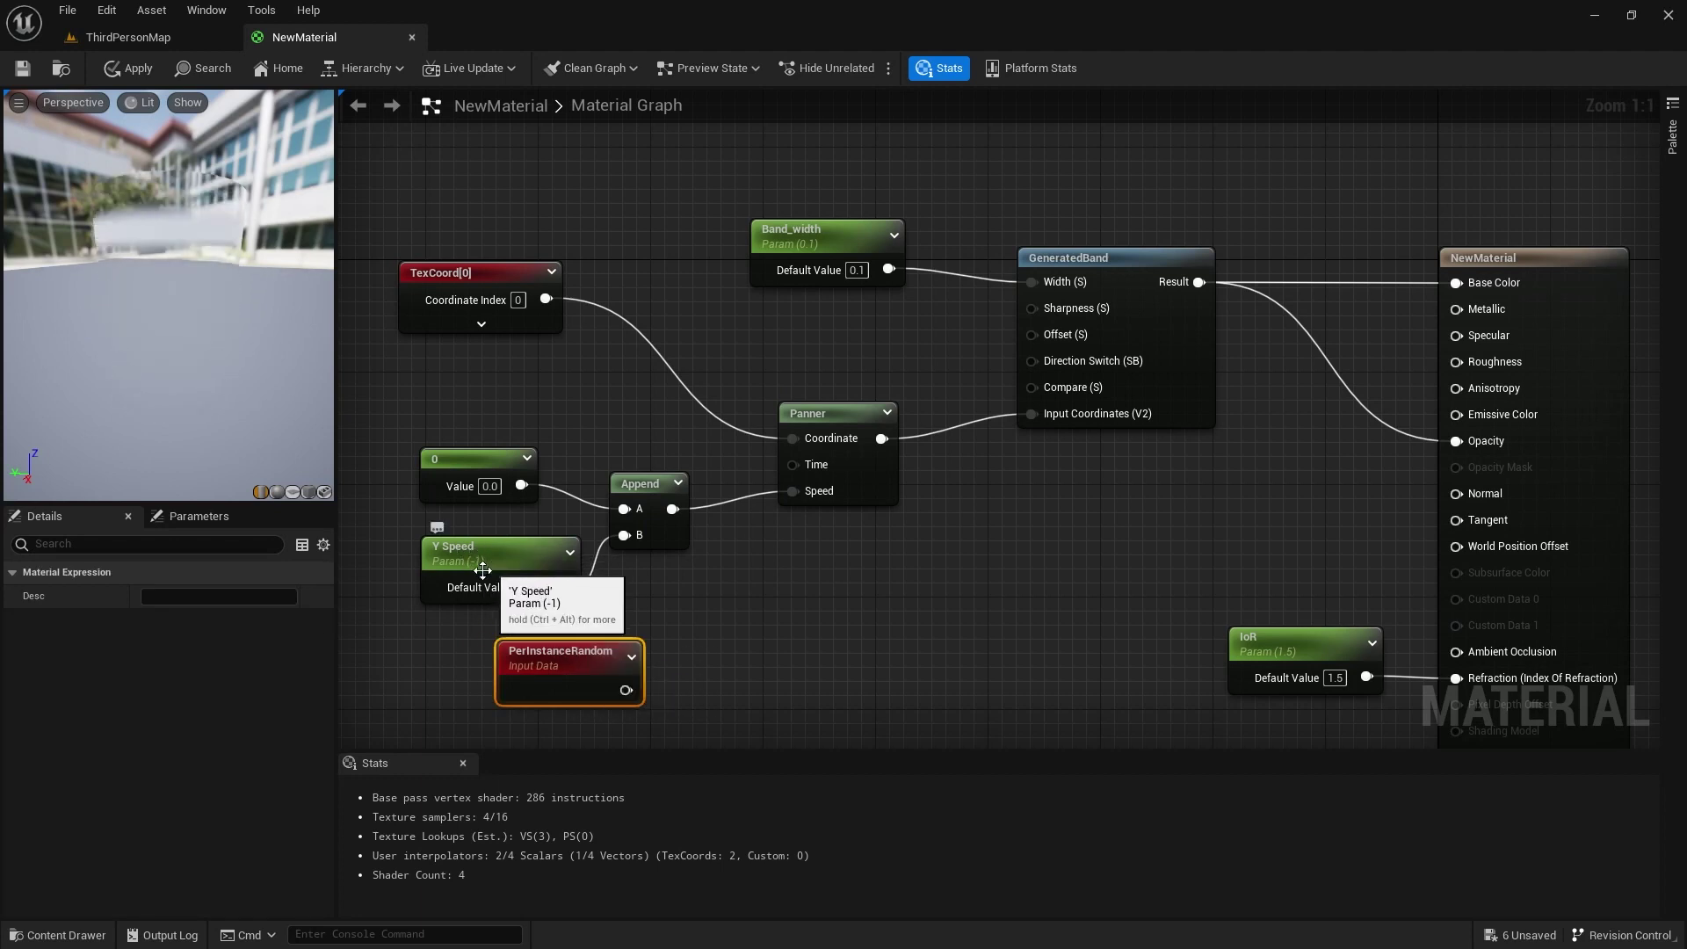
click(870, 411)
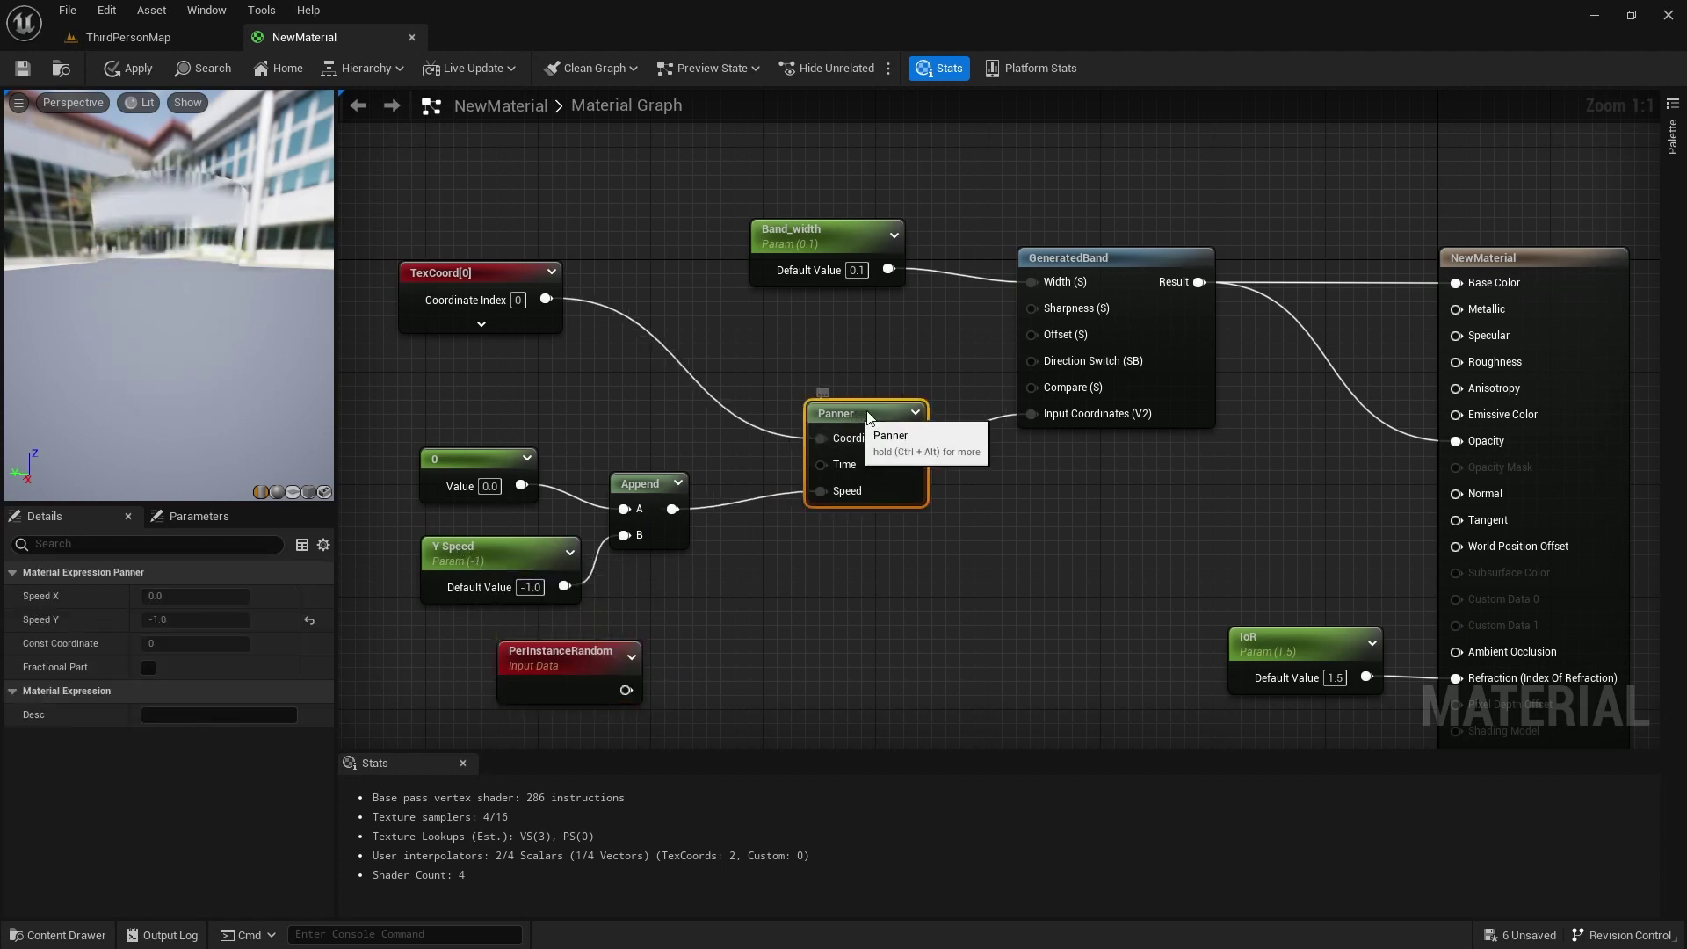
drag(870, 412, 941, 397)
drag(647, 481, 701, 468)
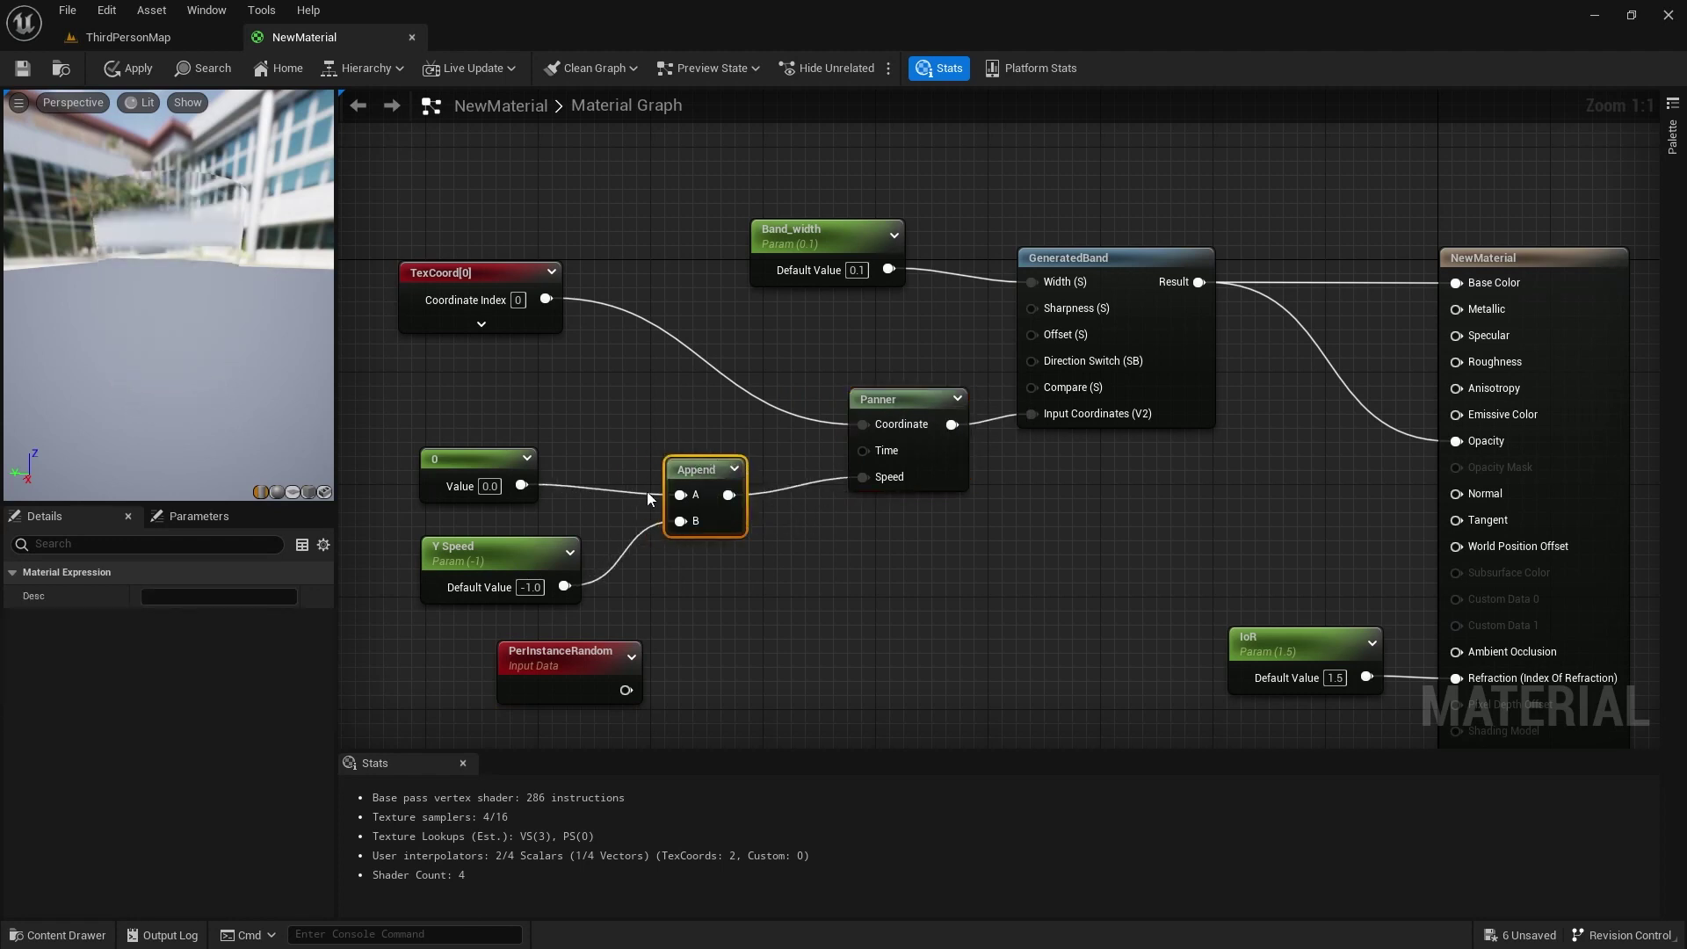
right_drag(881, 547, 974, 424)
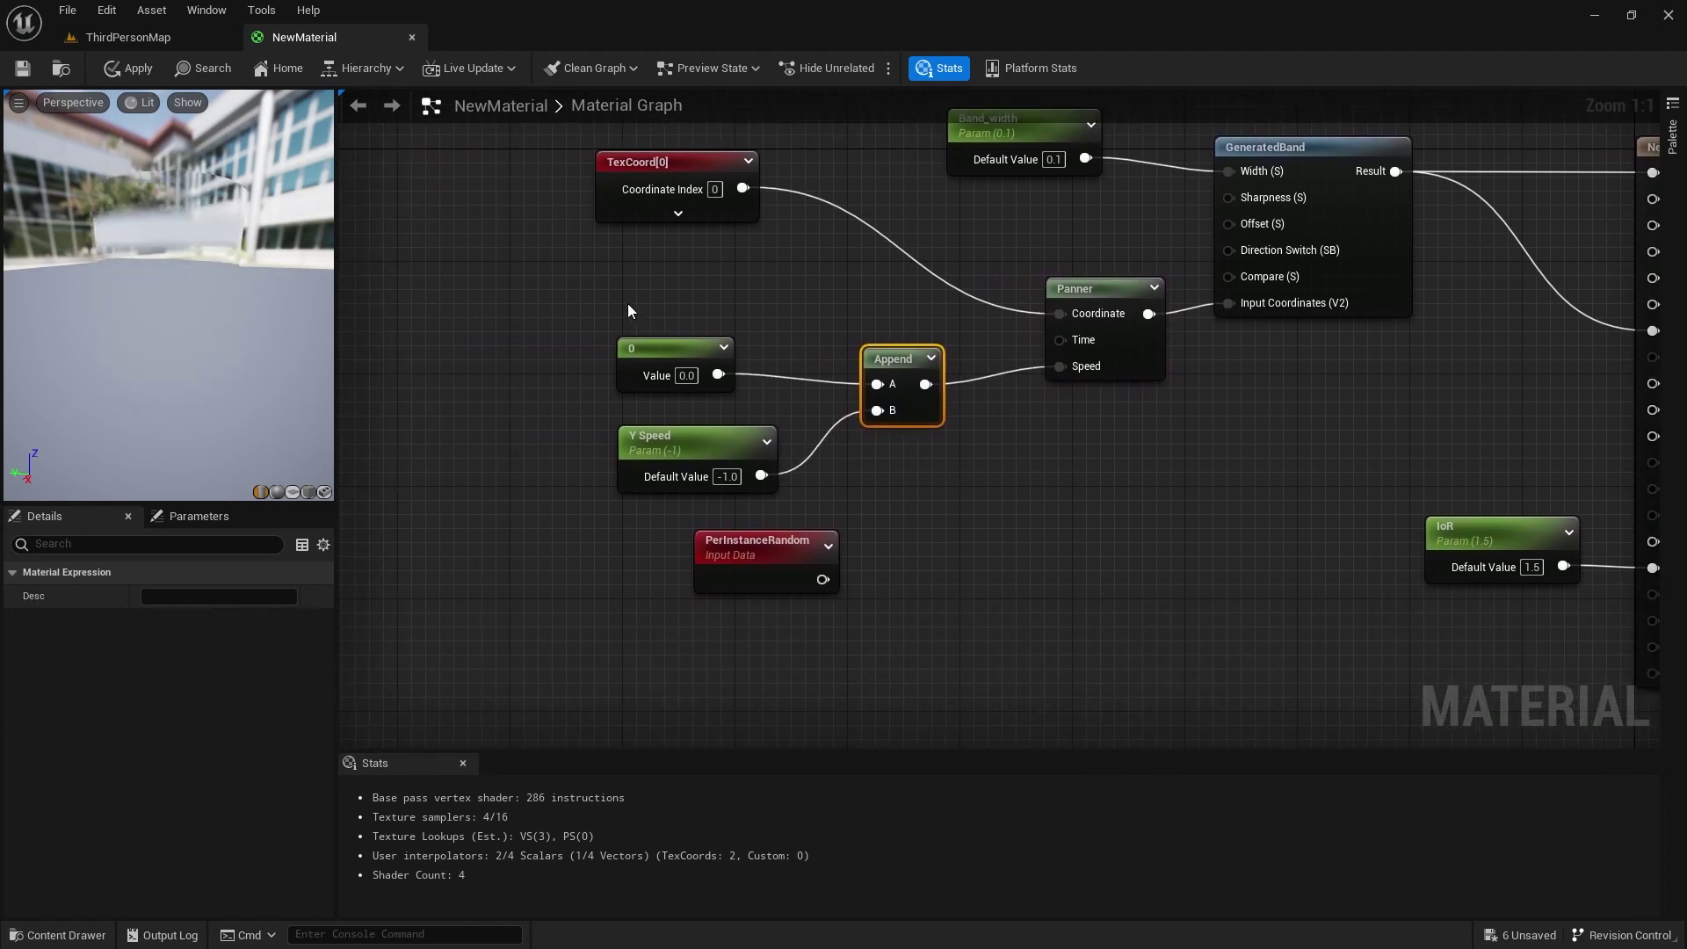
drag(624, 306, 487, 451)
drag(773, 544, 503, 603)
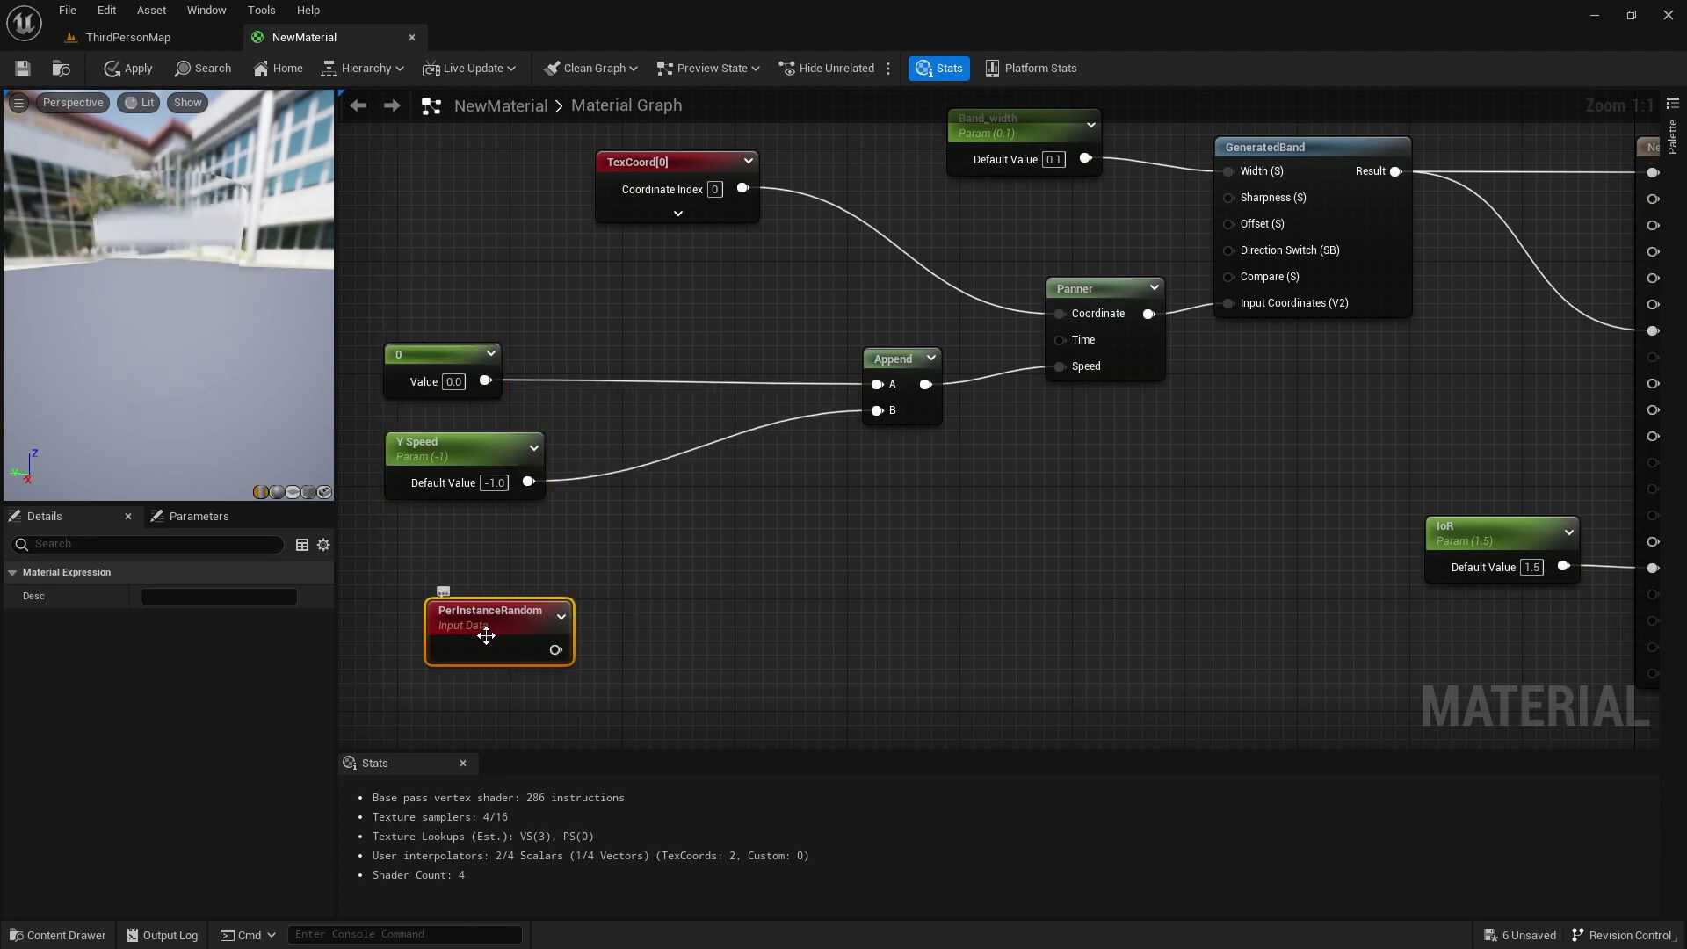
- Add a Multiply node with Y Speed into A and PerInstanceRandom into B
click(723, 489)
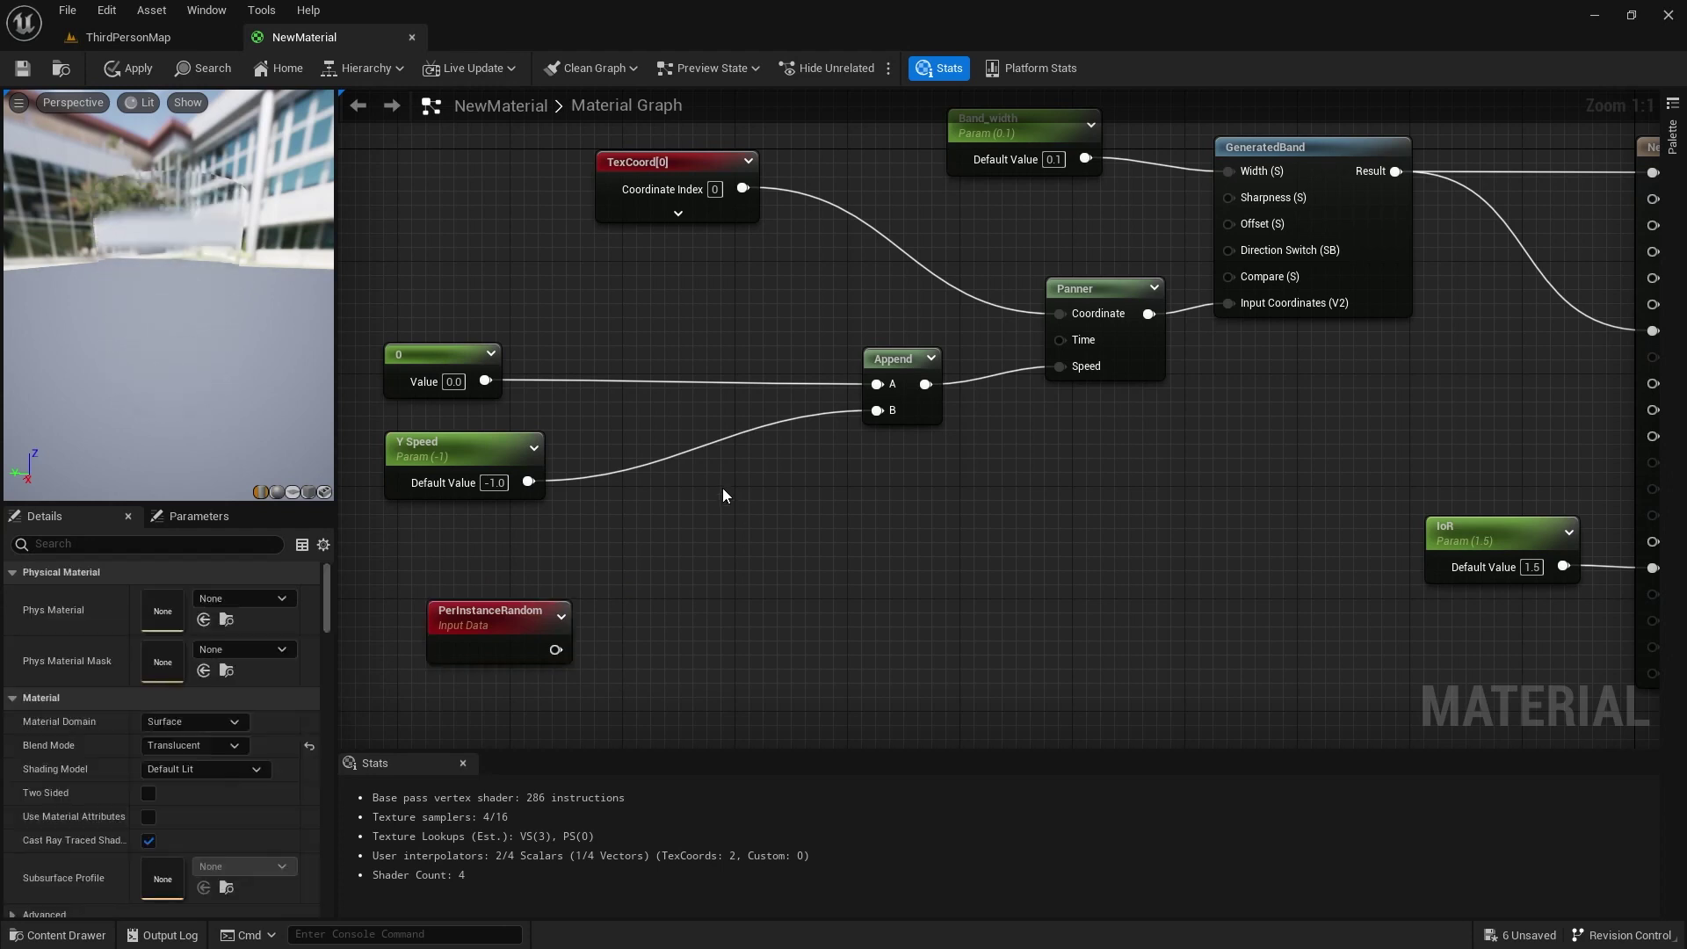
right_click(722, 489)
text(mul)
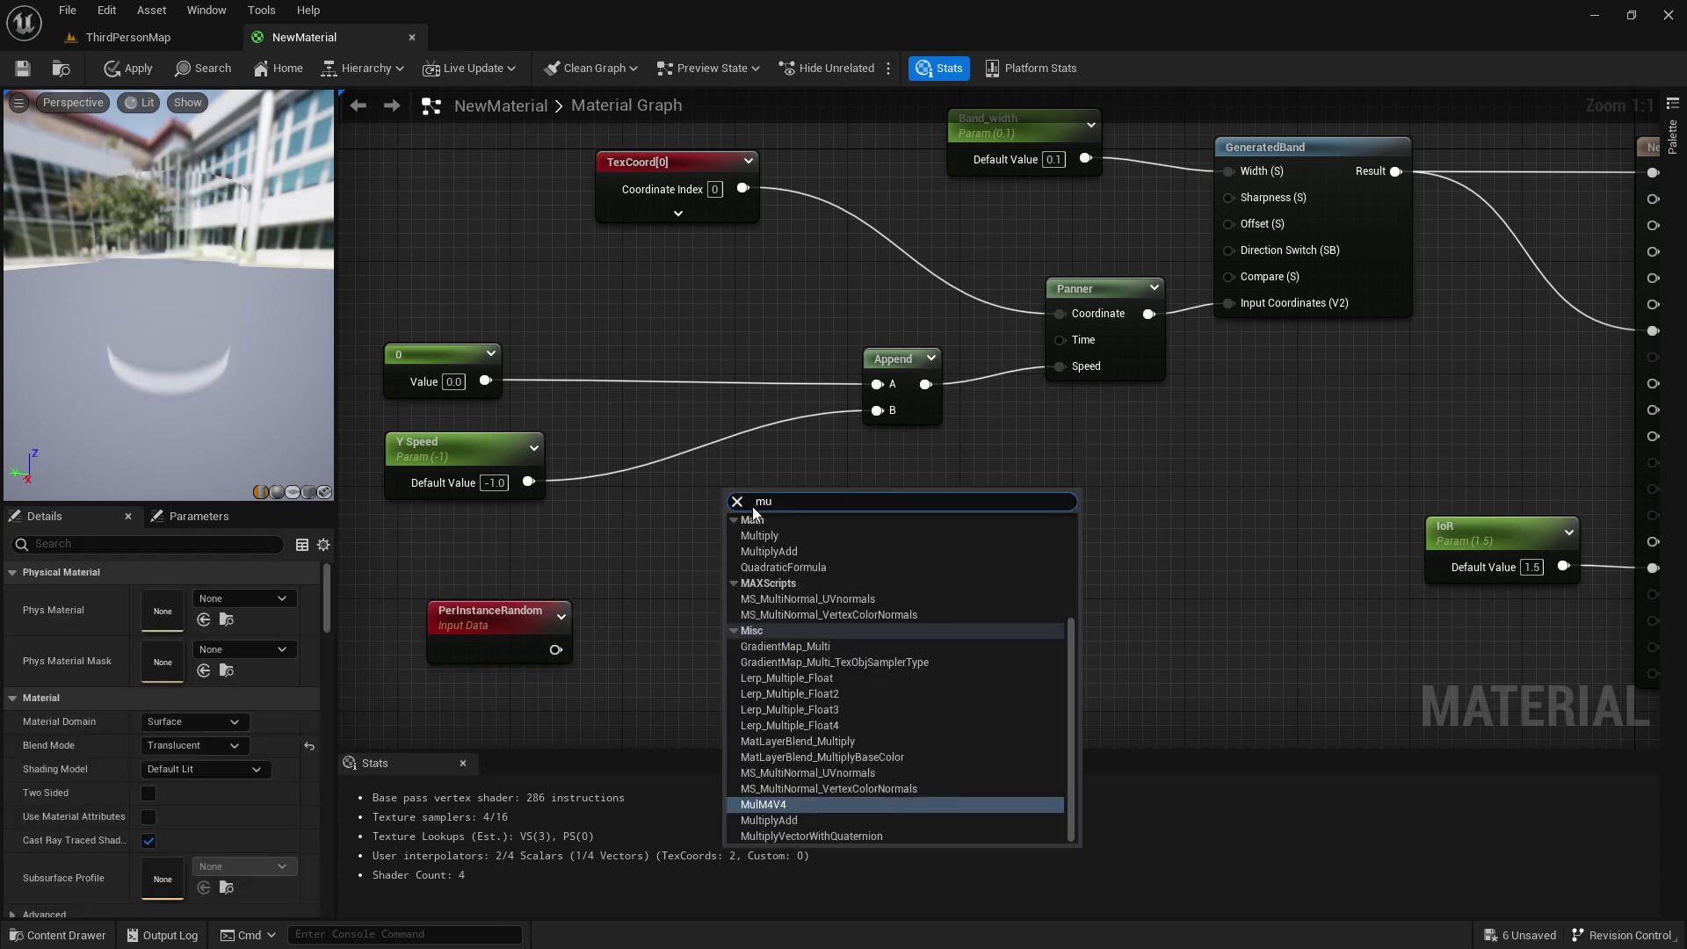
key(Return)
drag(756, 500, 727, 485)
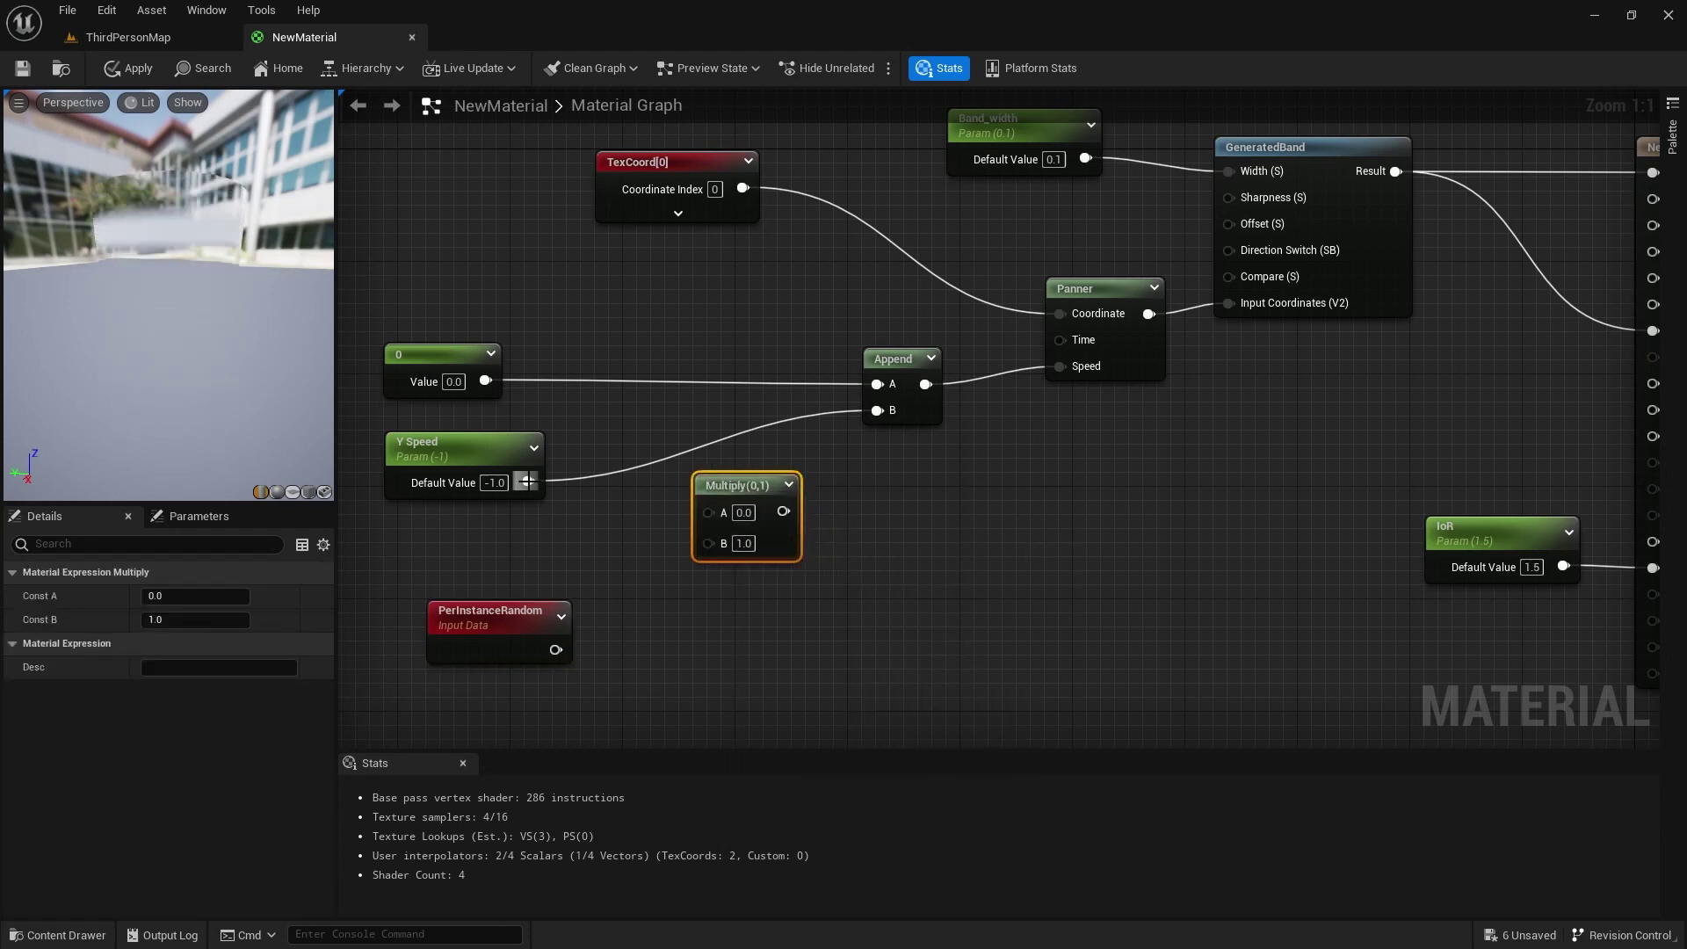
drag(528, 482, 708, 513)
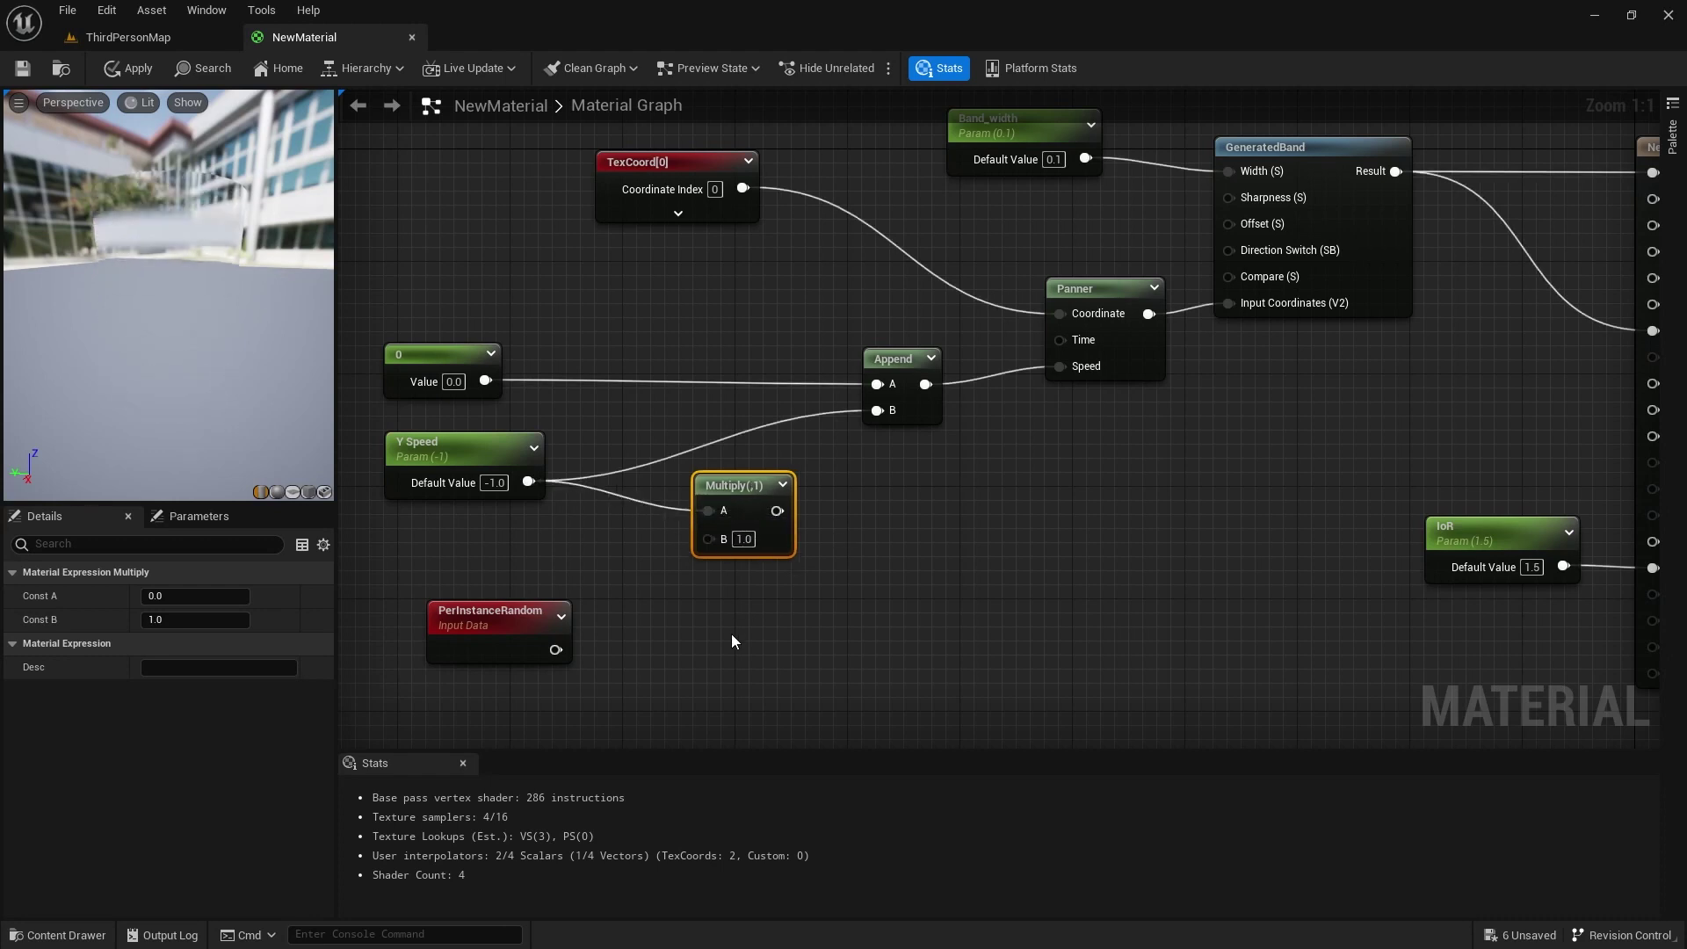
drag(553, 650, 601, 629)
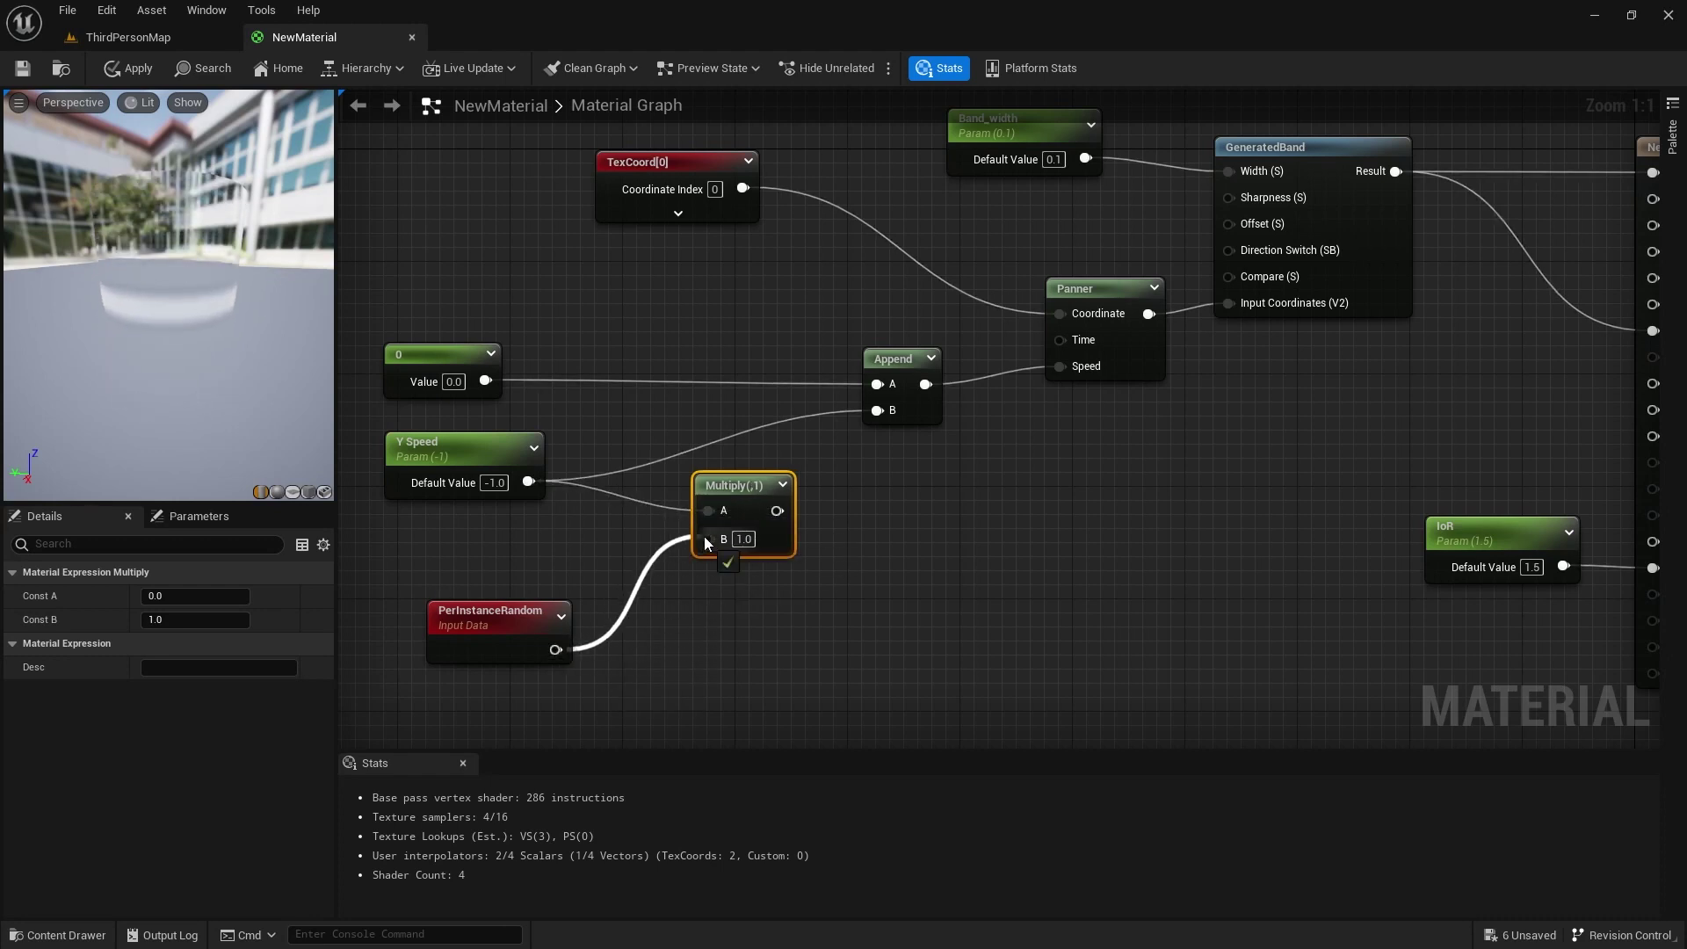
drag(705, 538, 708, 539)
drag(707, 538, 707, 538)
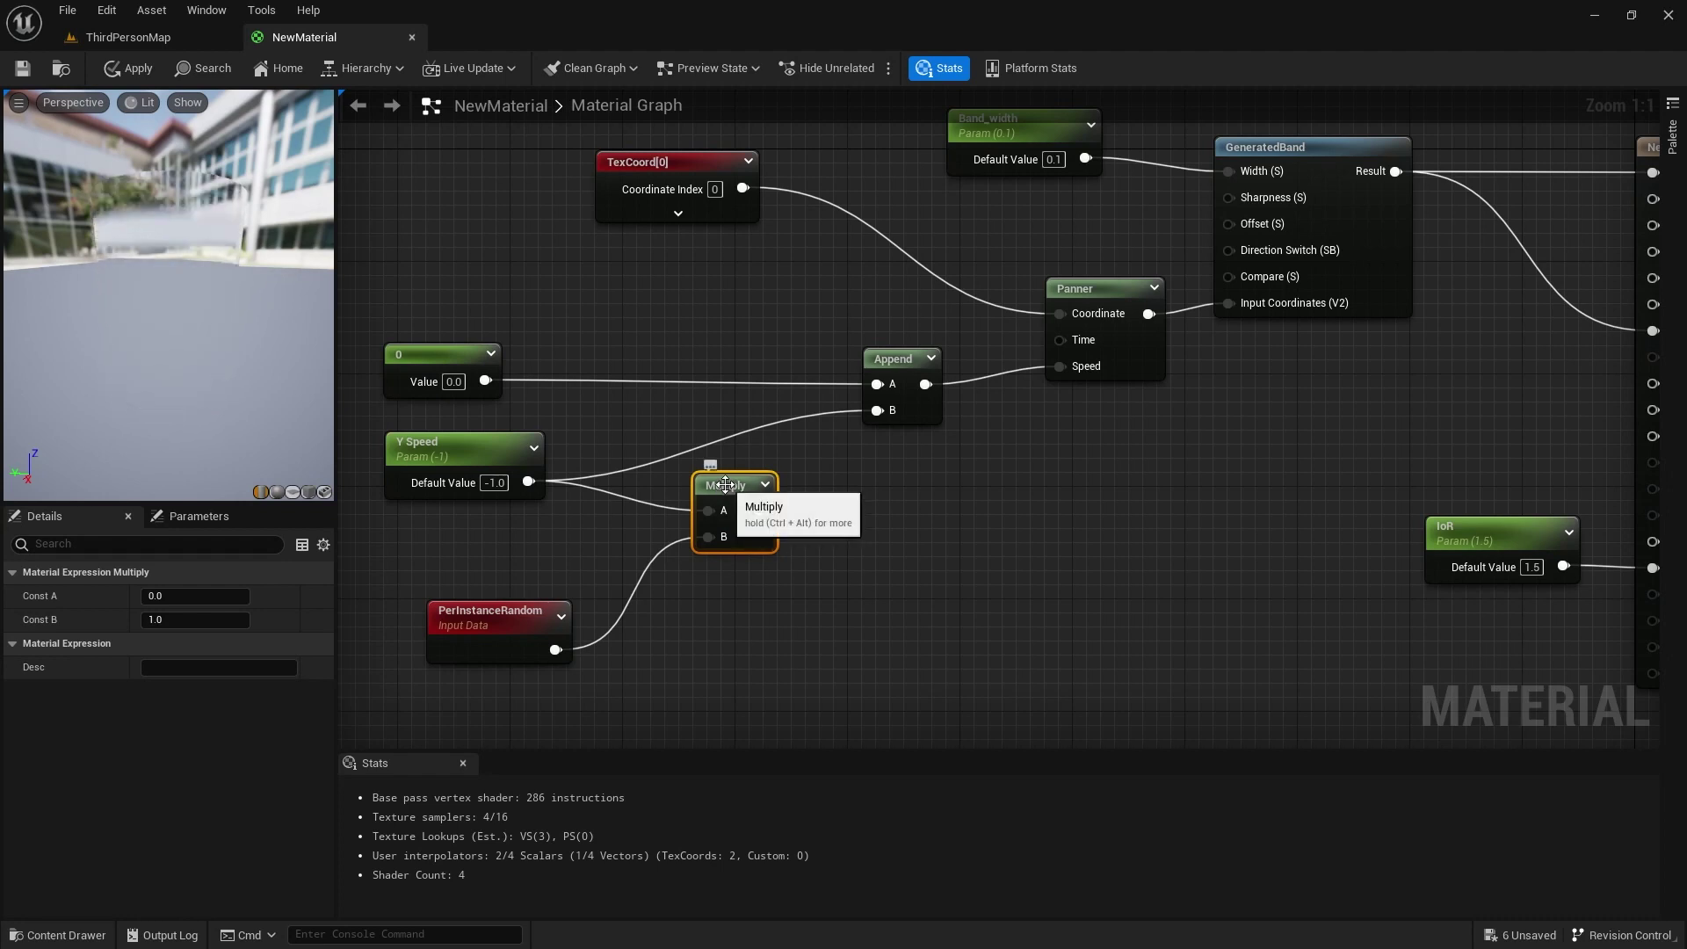
drag(725, 484, 669, 498)
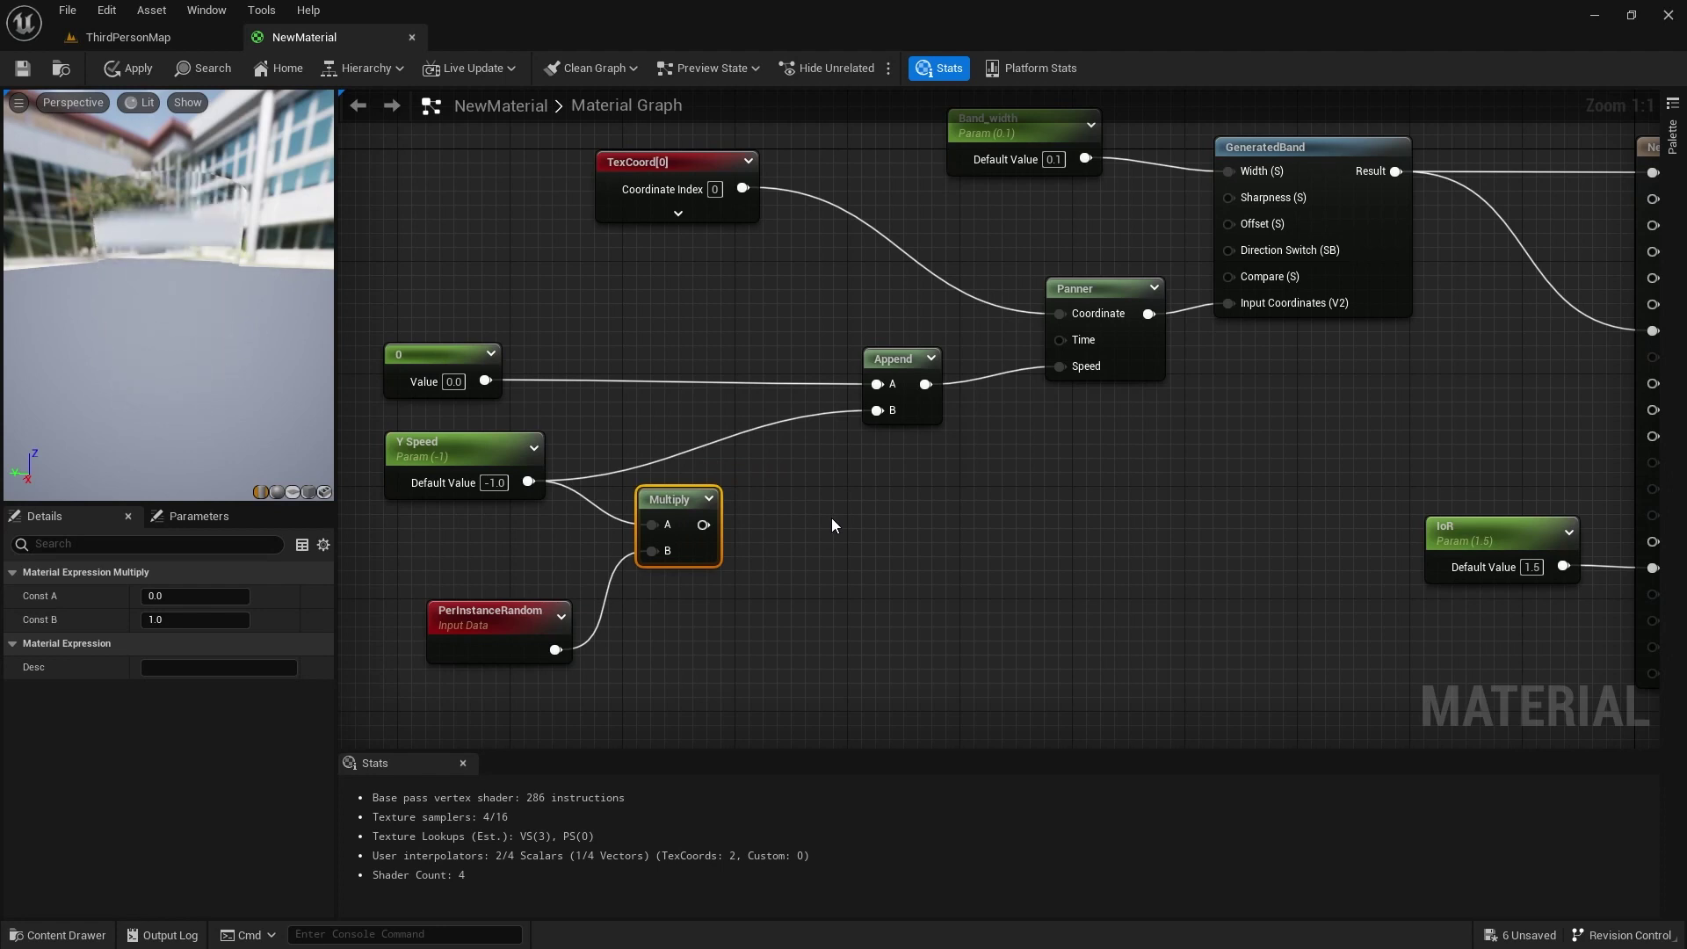
key(Left)
key(Down)
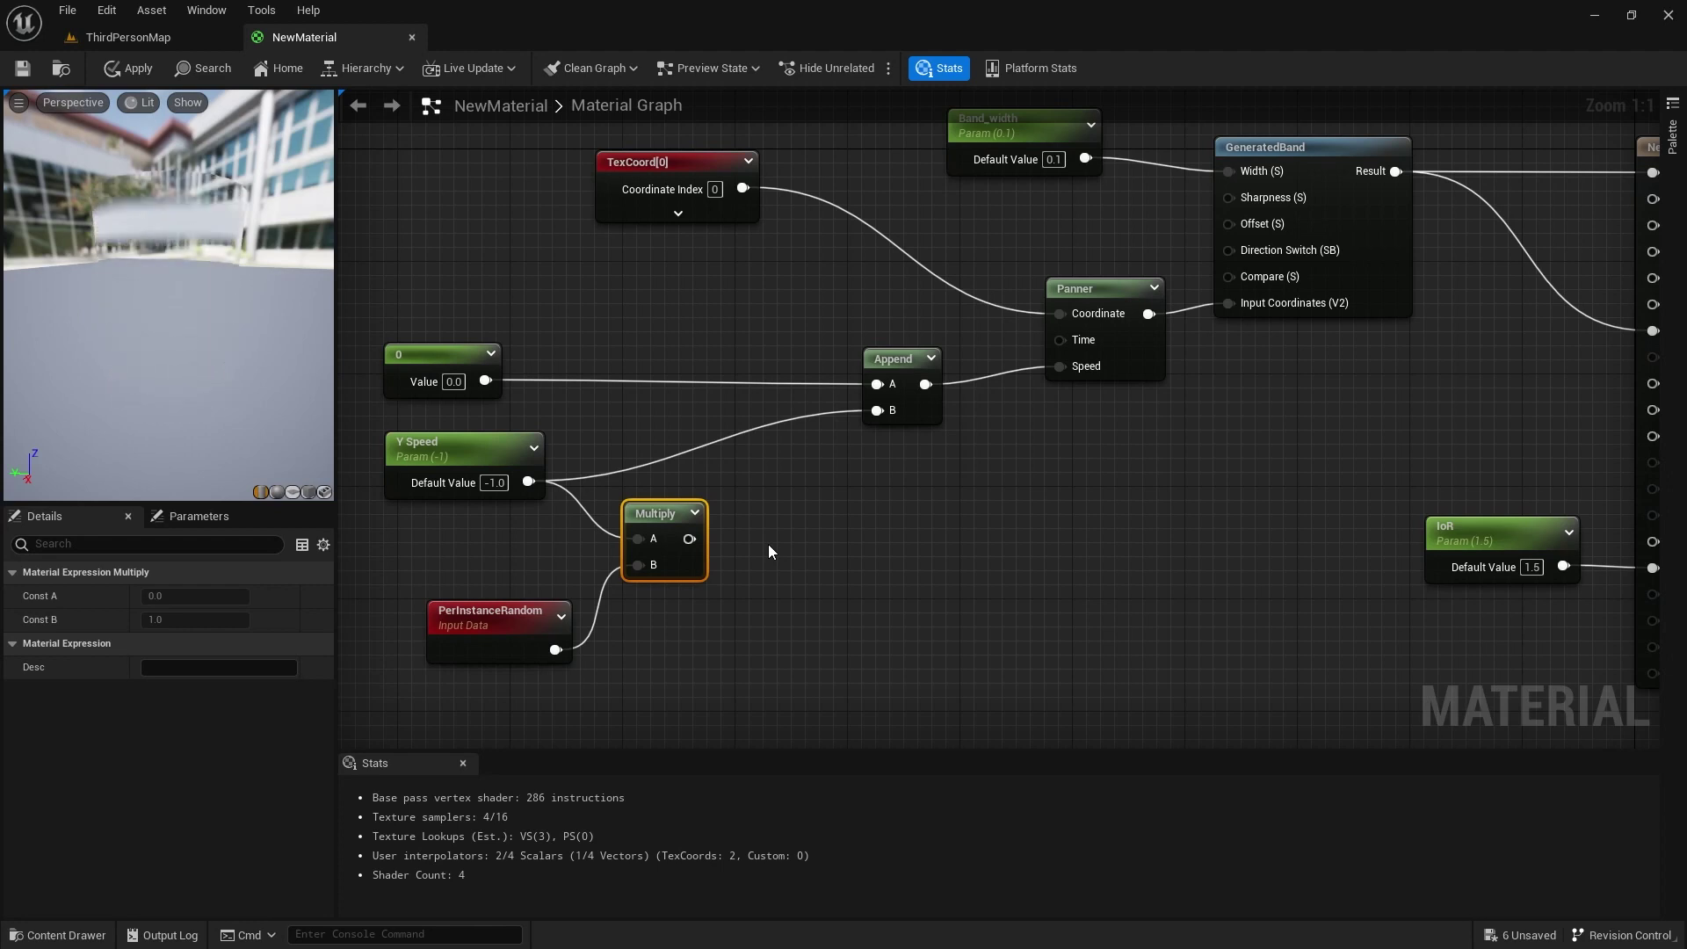
- Add an Add node fed by the Multiply output and a new constant
click(770, 551)
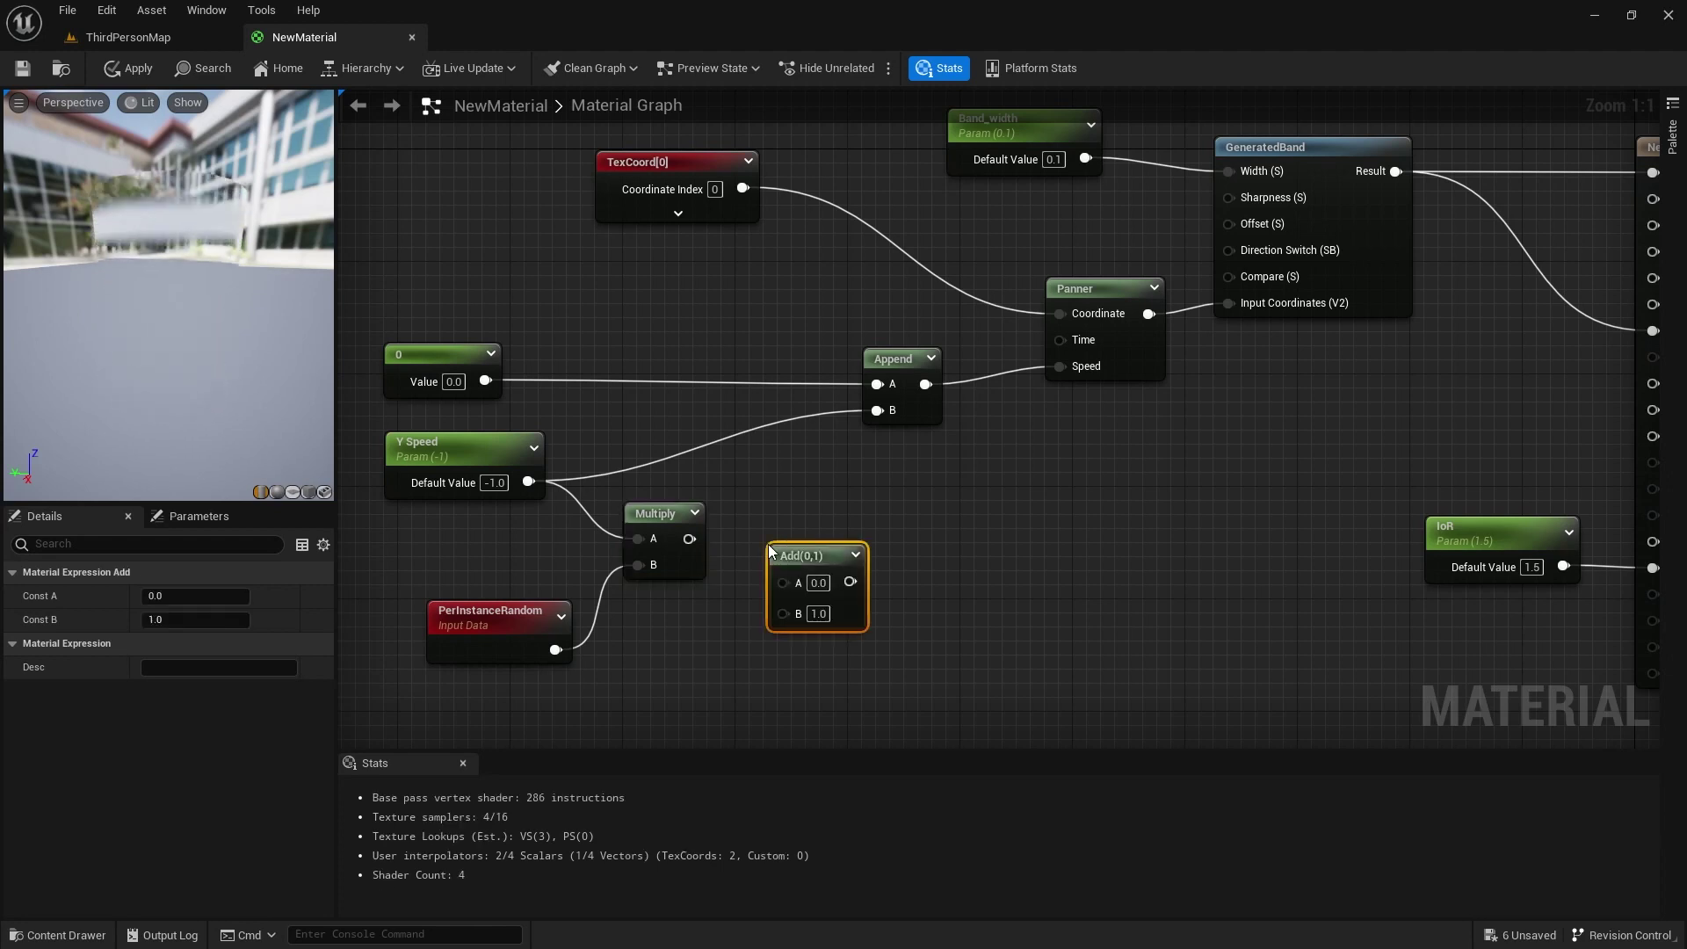
drag(791, 557, 815, 543)
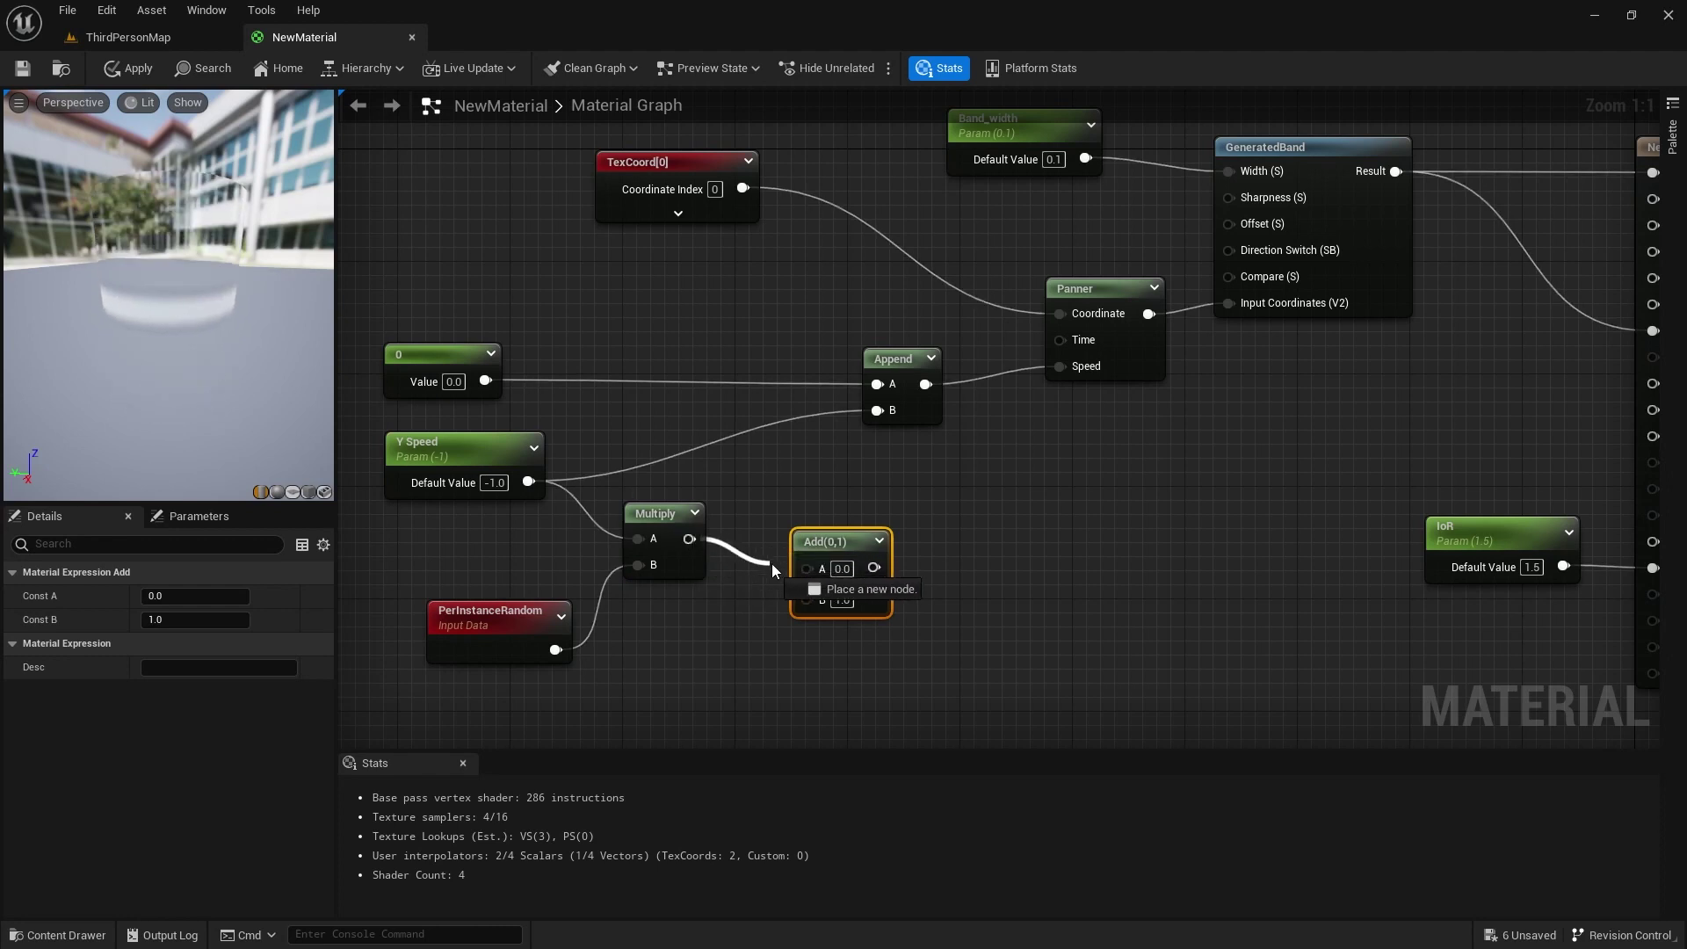
drag(808, 568, 809, 568)
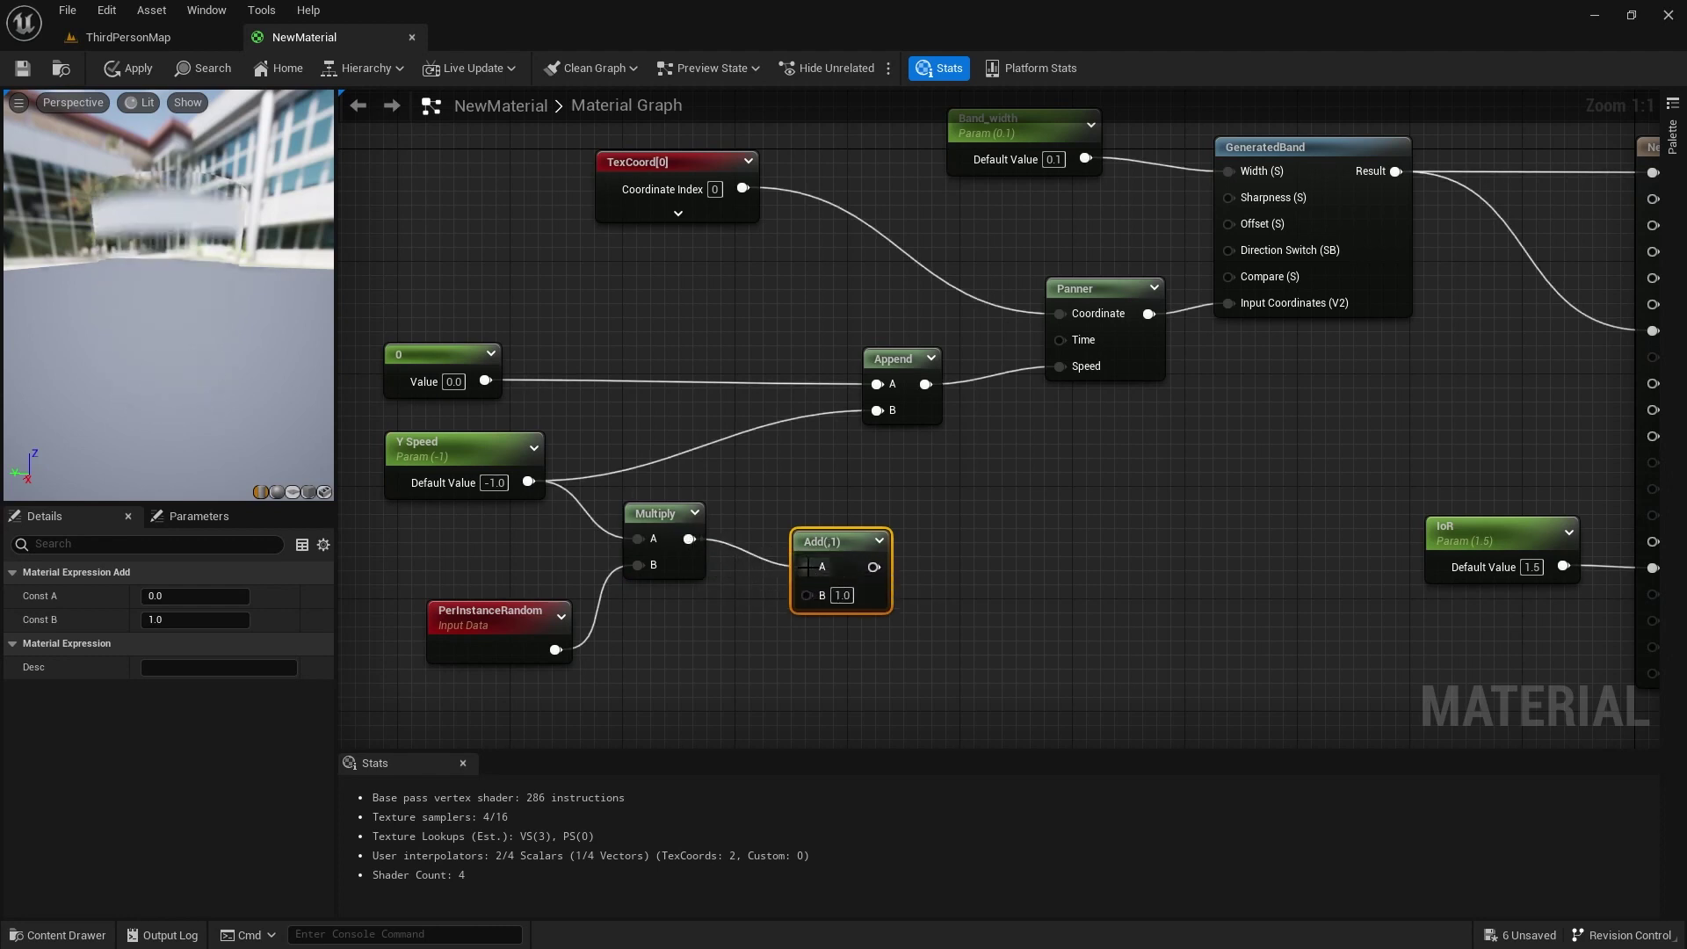
click(682, 655)
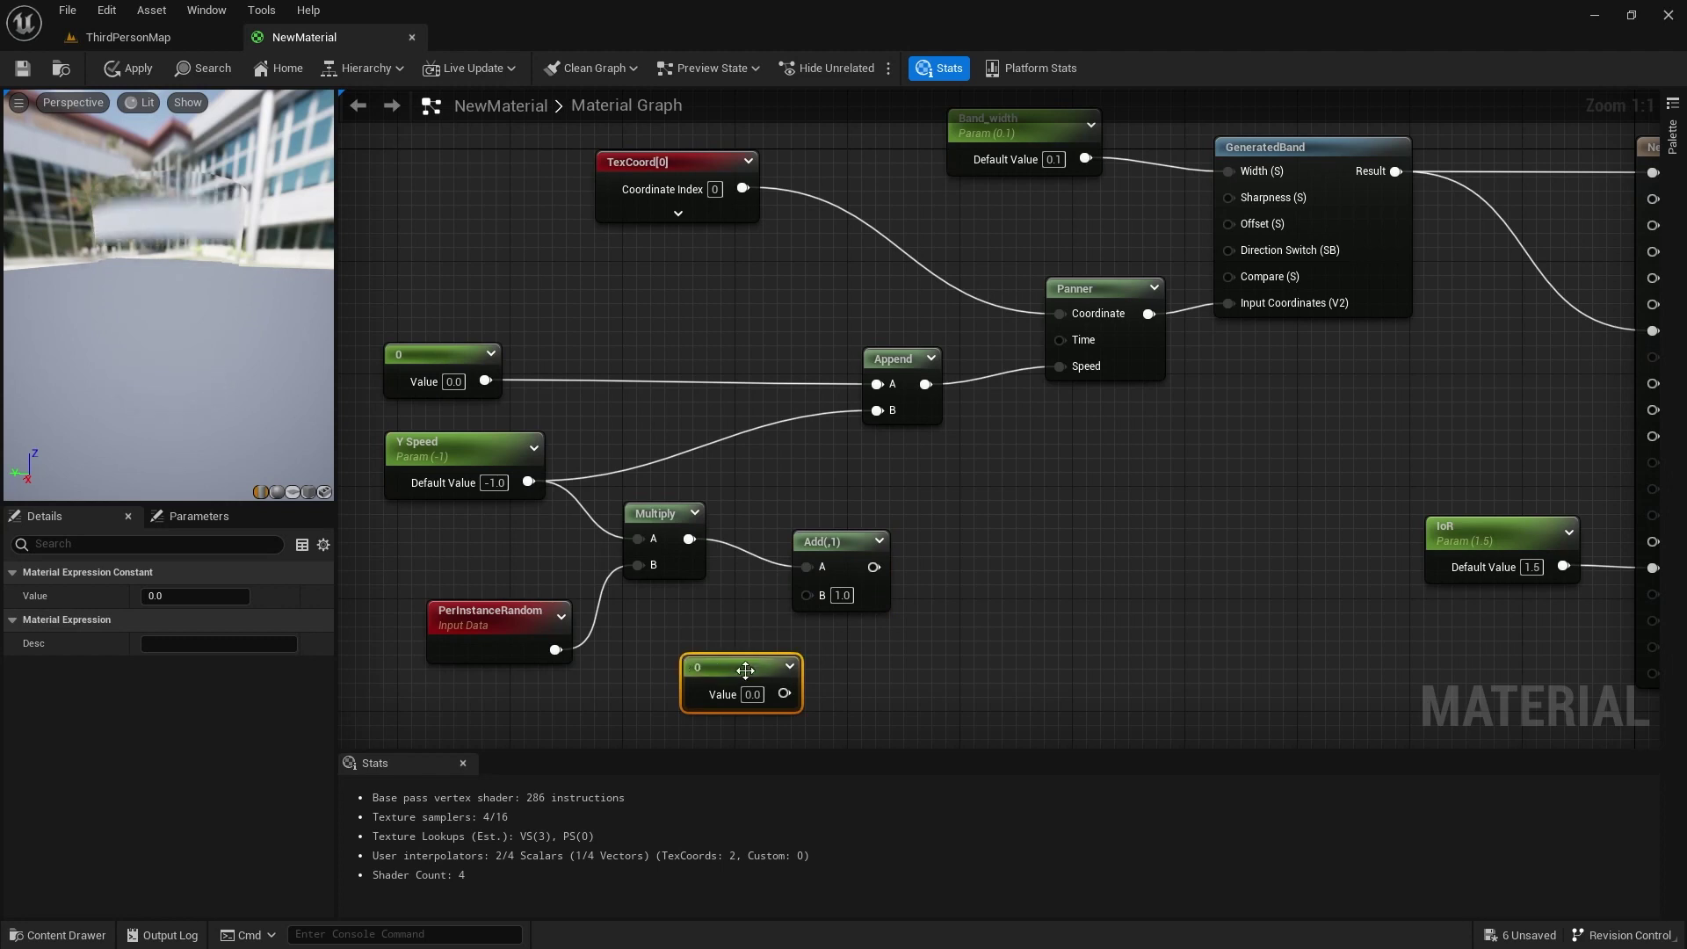
drag(784, 694, 805, 594)
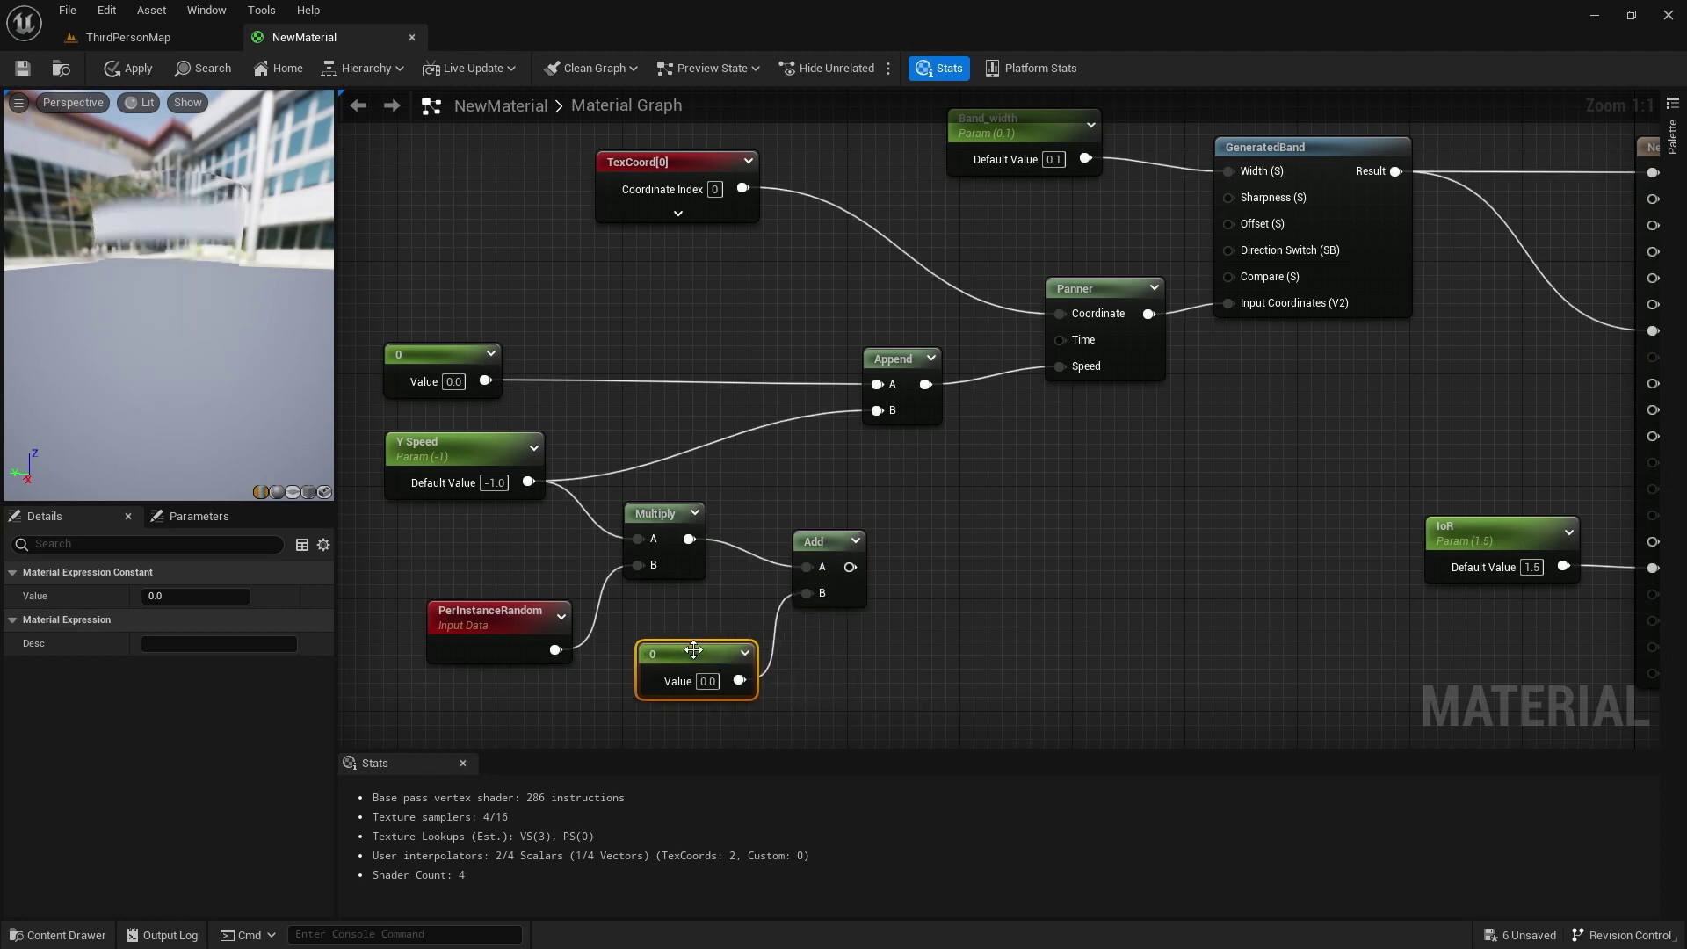
- Convert the new constant into a scalar parameter named Speed_offset
right_click(694, 650)
click(756, 313)
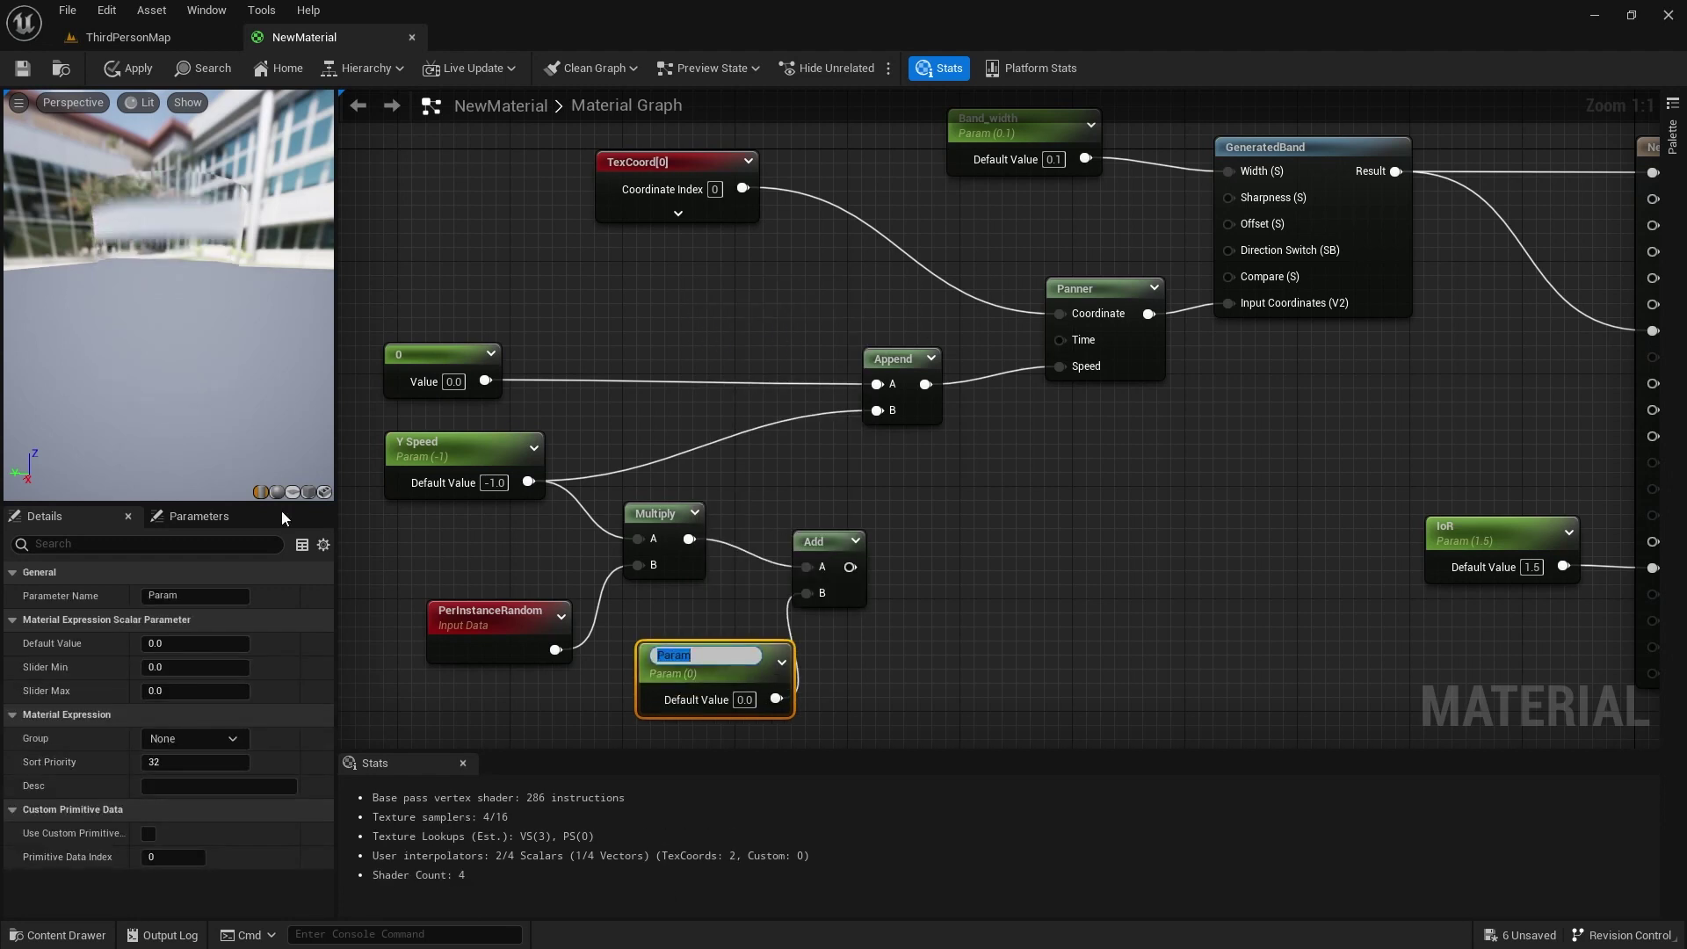
click(185, 595)
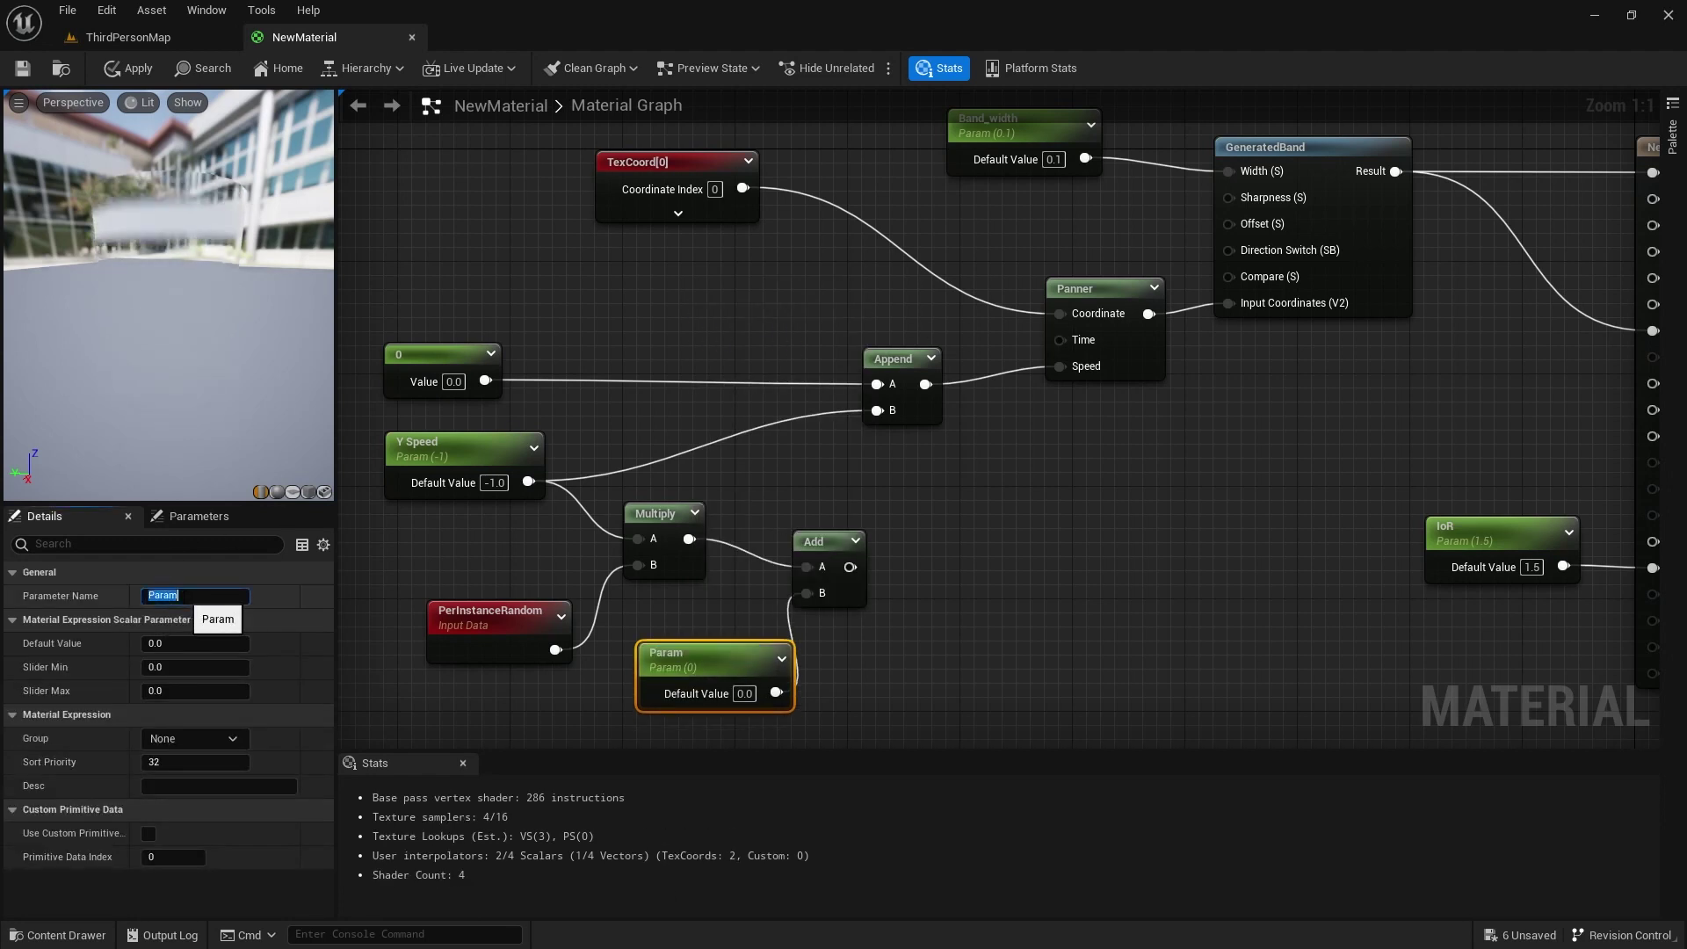
double_click(139, 596)
text(S)
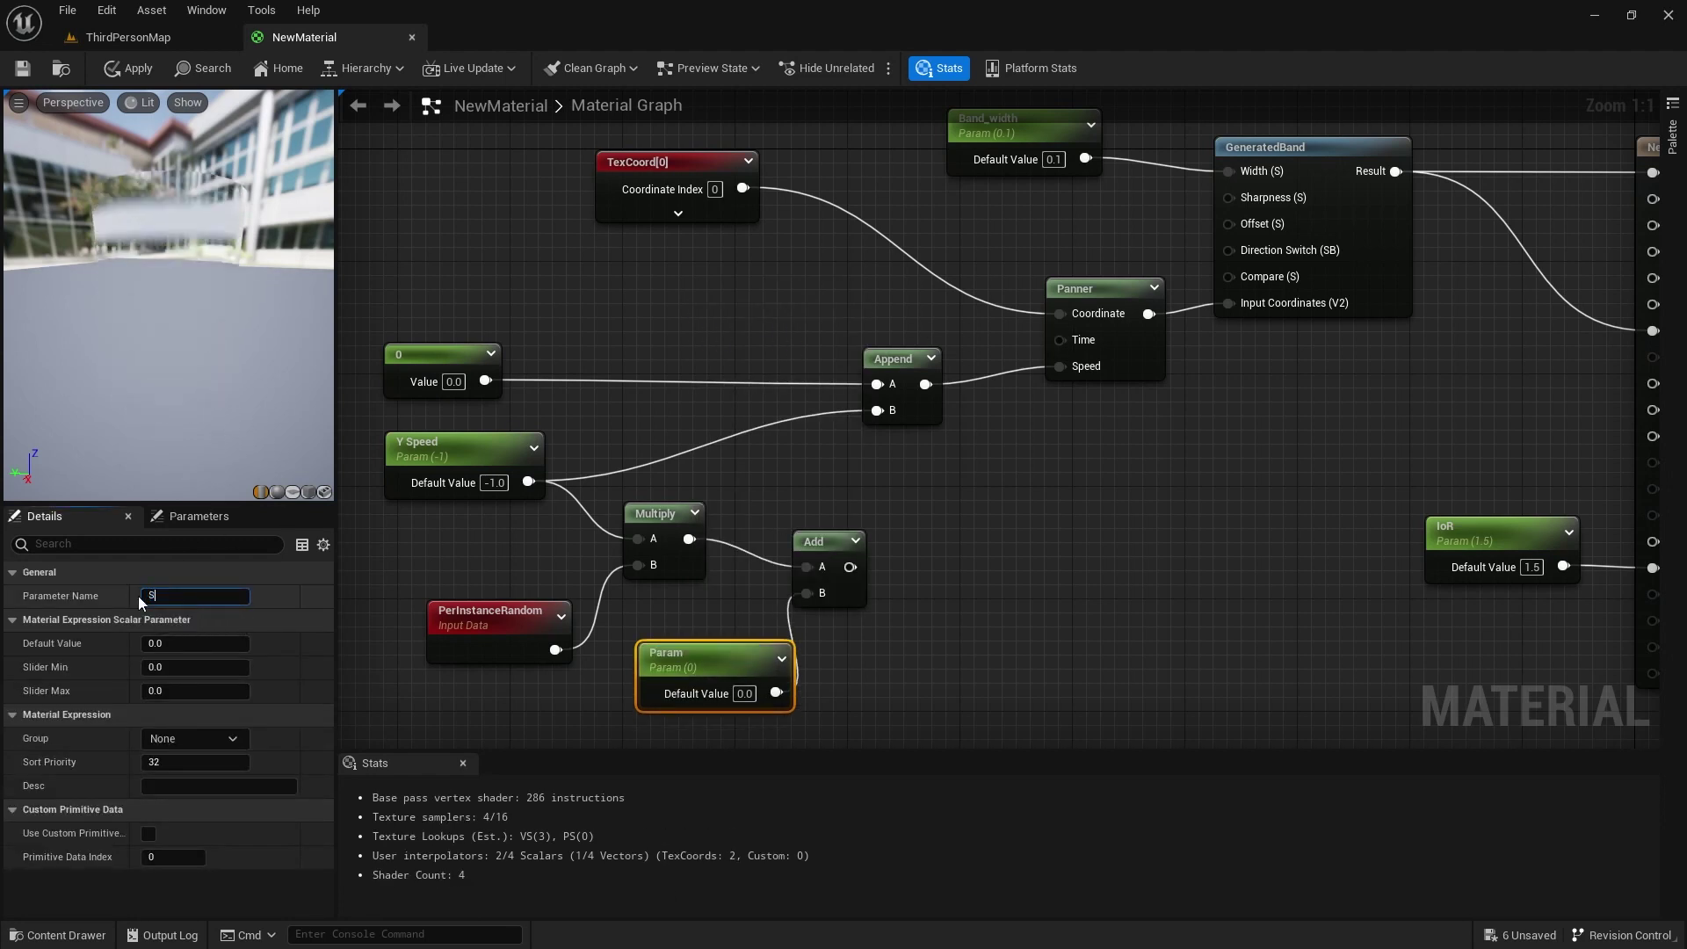
text(peed_offset)
key(Return)
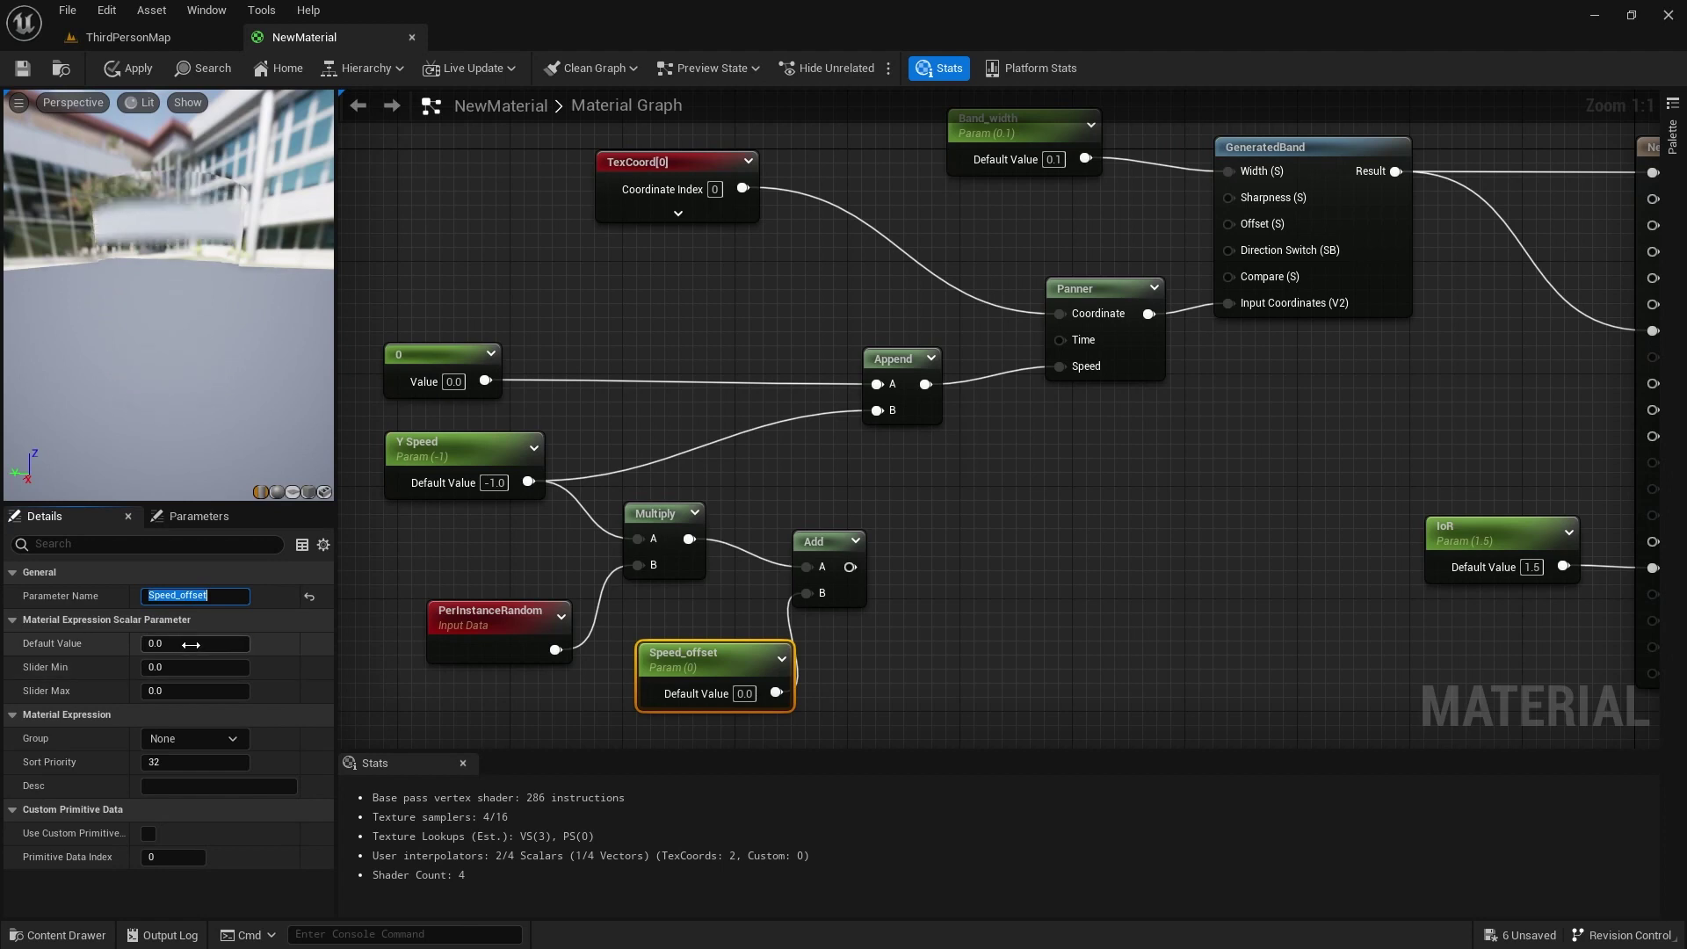
- Set Speed_offset's default to -1, route Add into Append's B input, and save
click(668, 514)
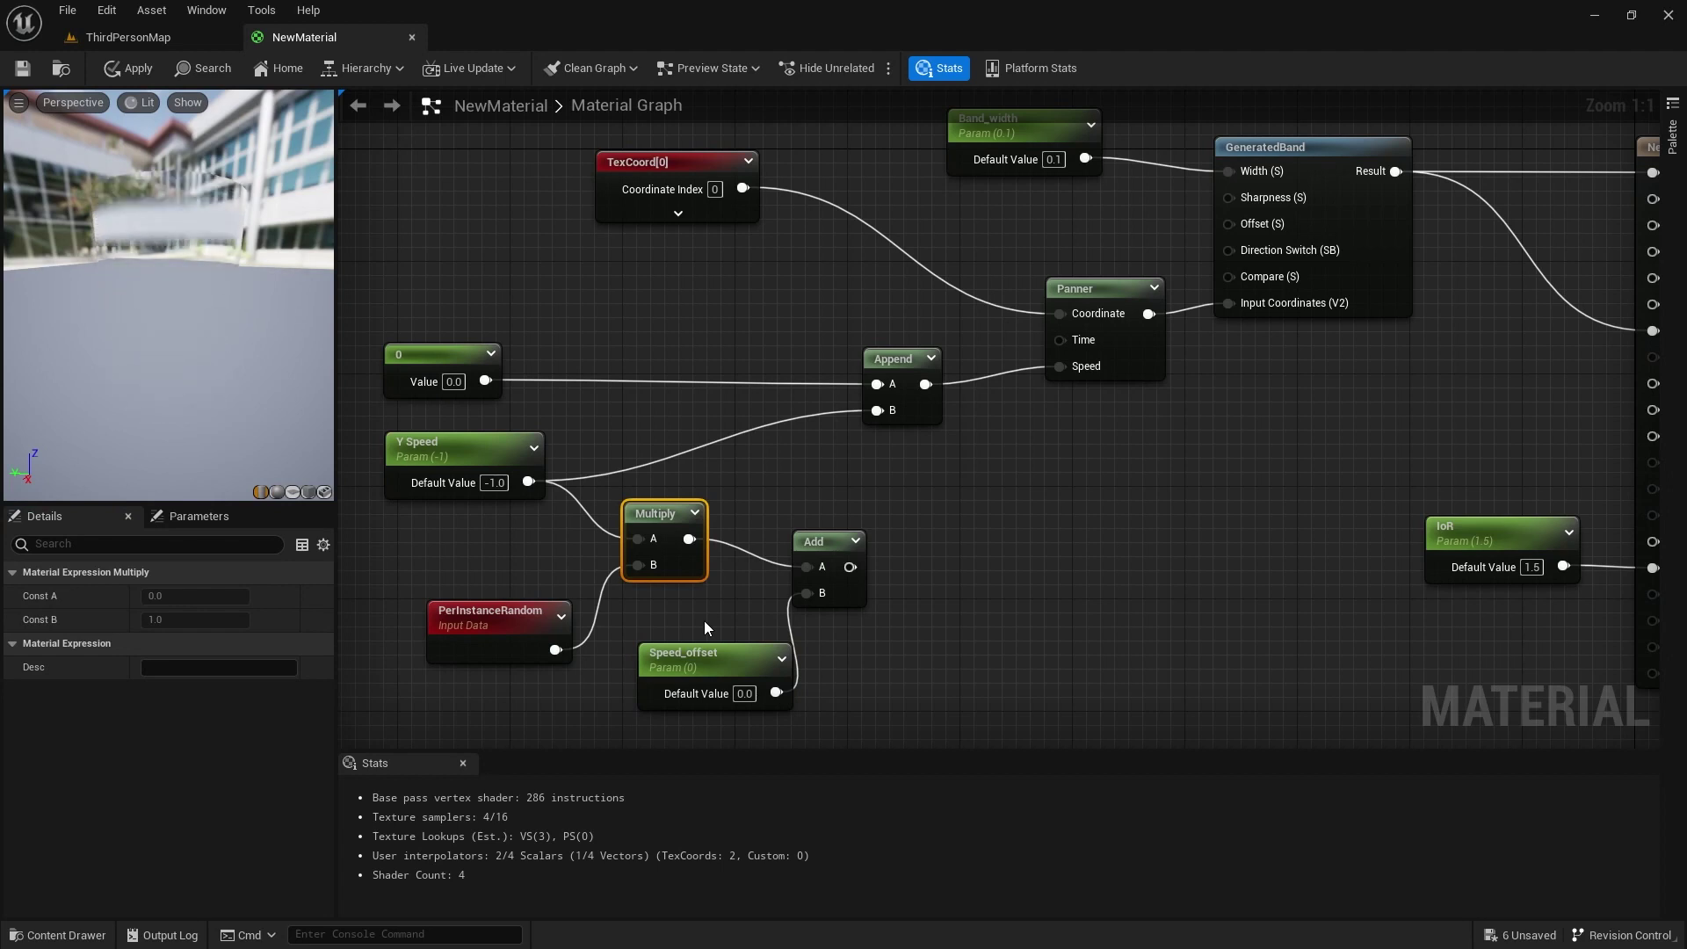
drag(718, 648, 688, 649)
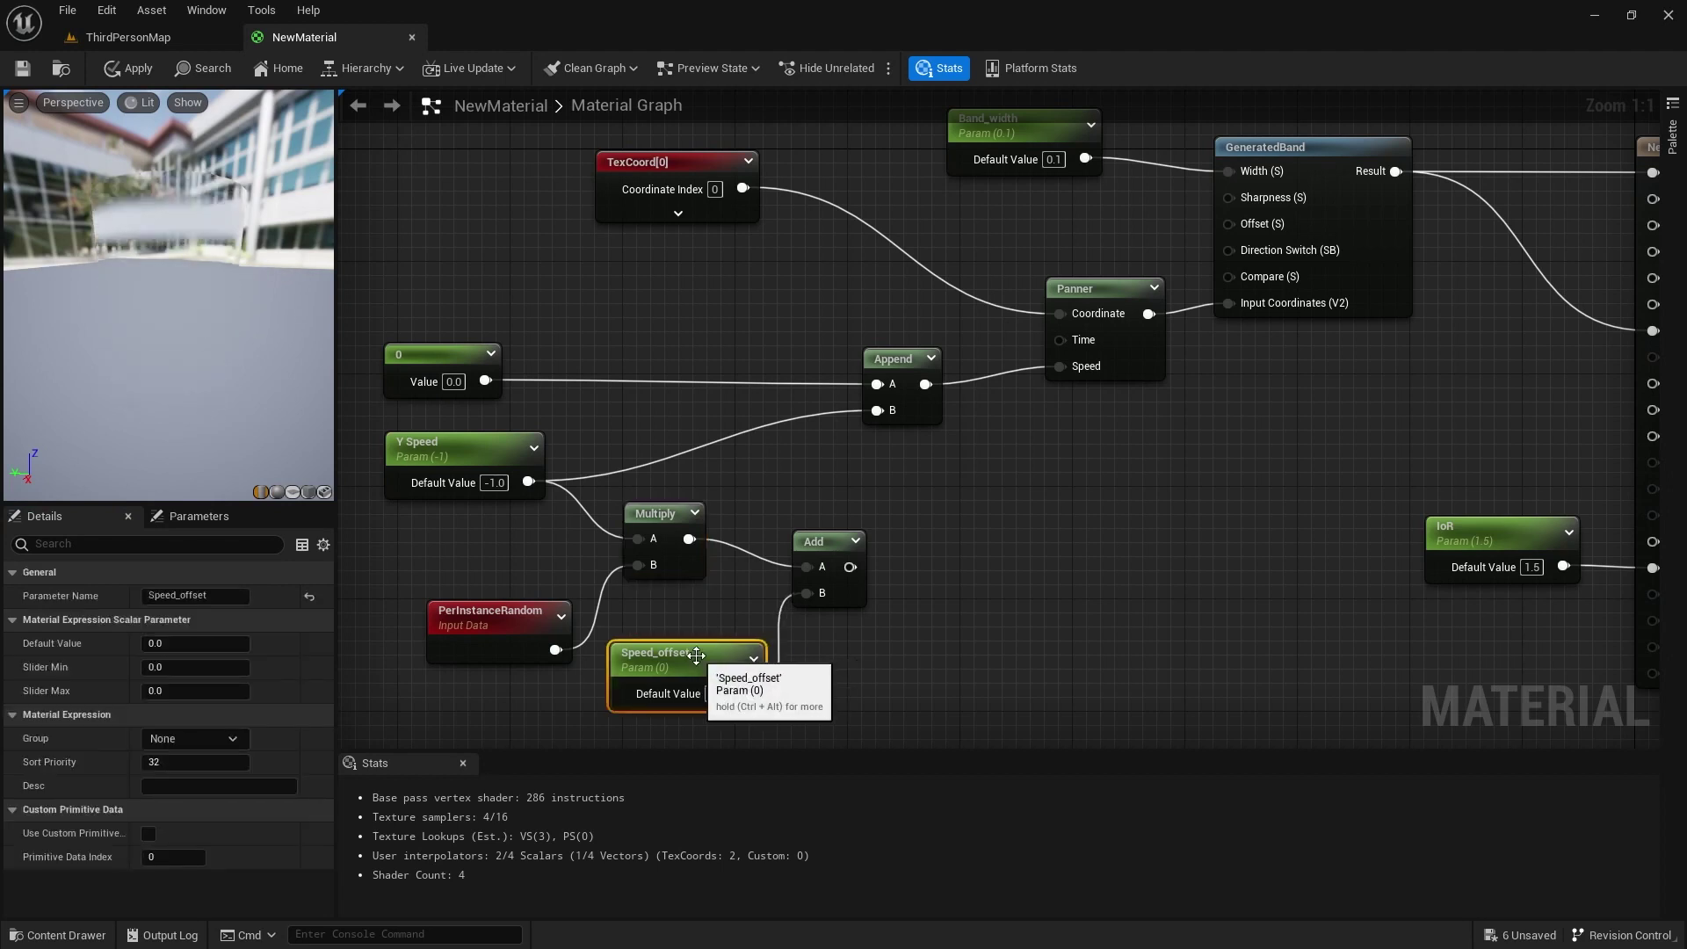
click(186, 650)
text(-1)
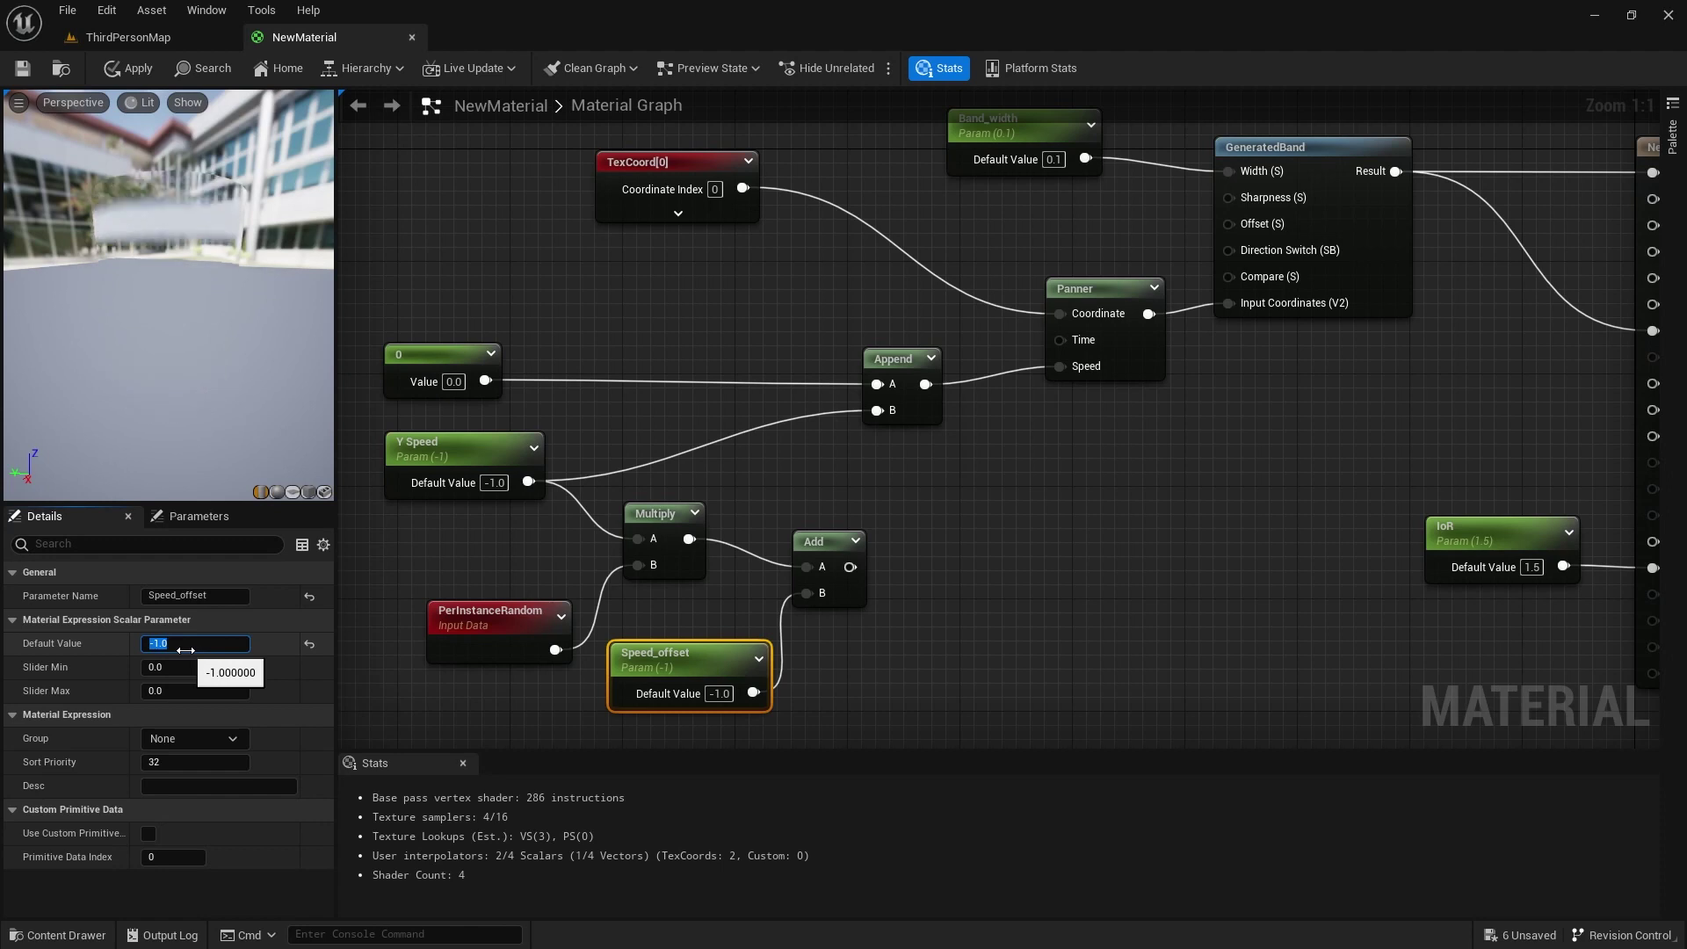
click(909, 659)
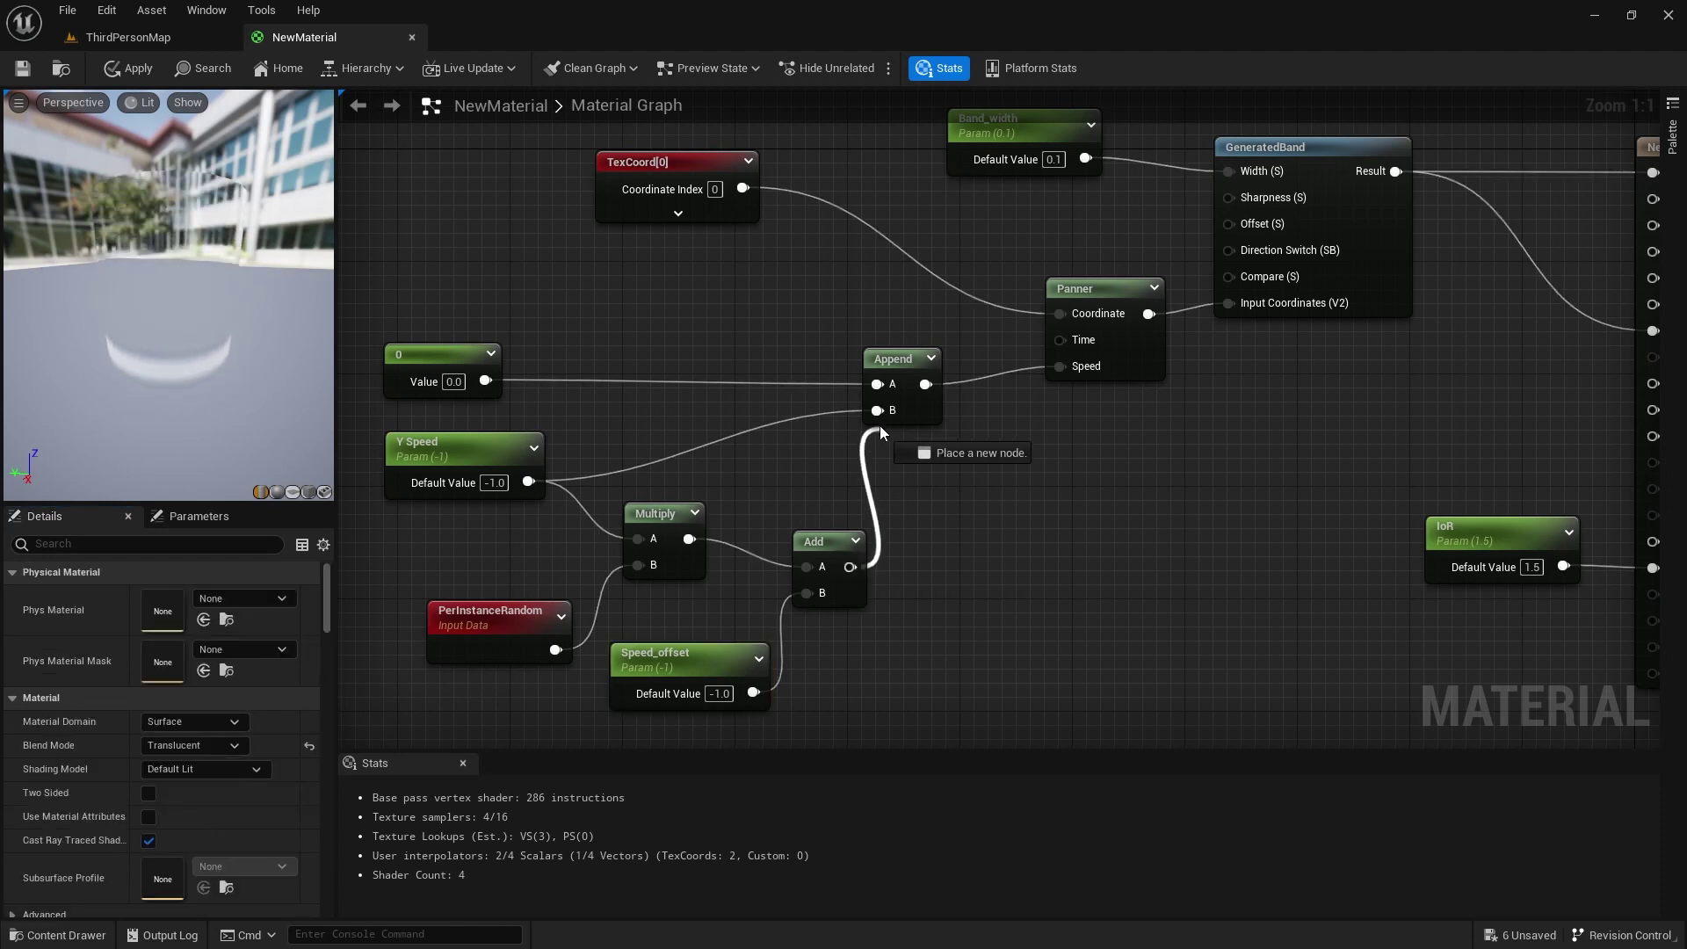
drag(879, 416, 878, 413)
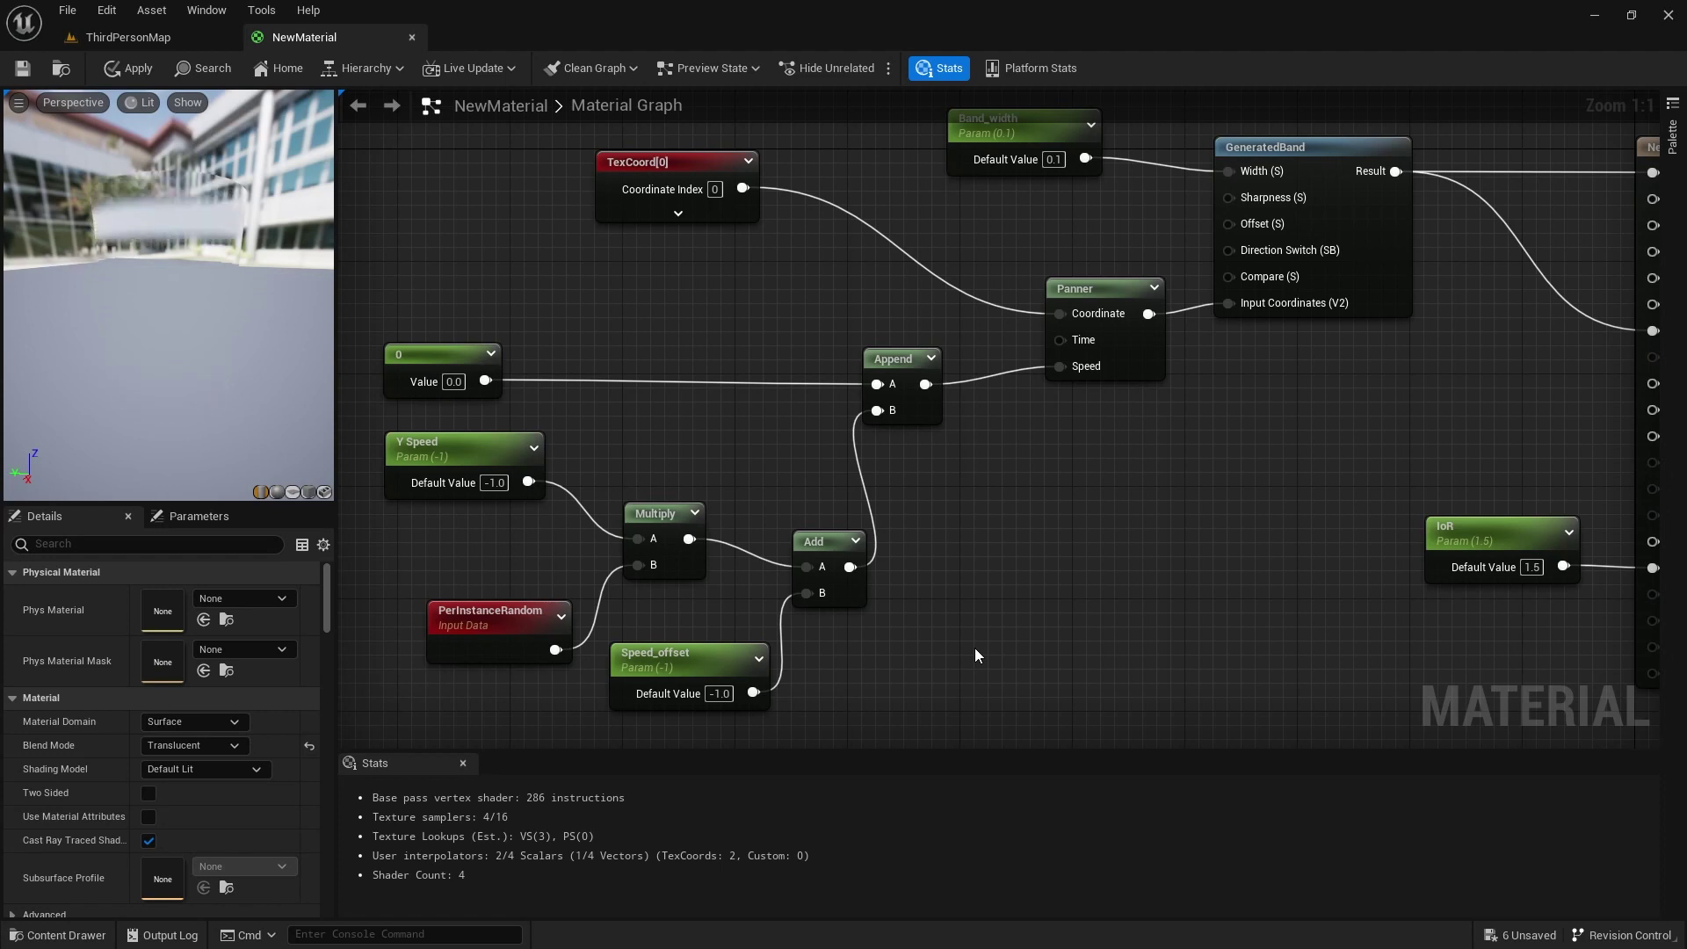
click(26, 69)
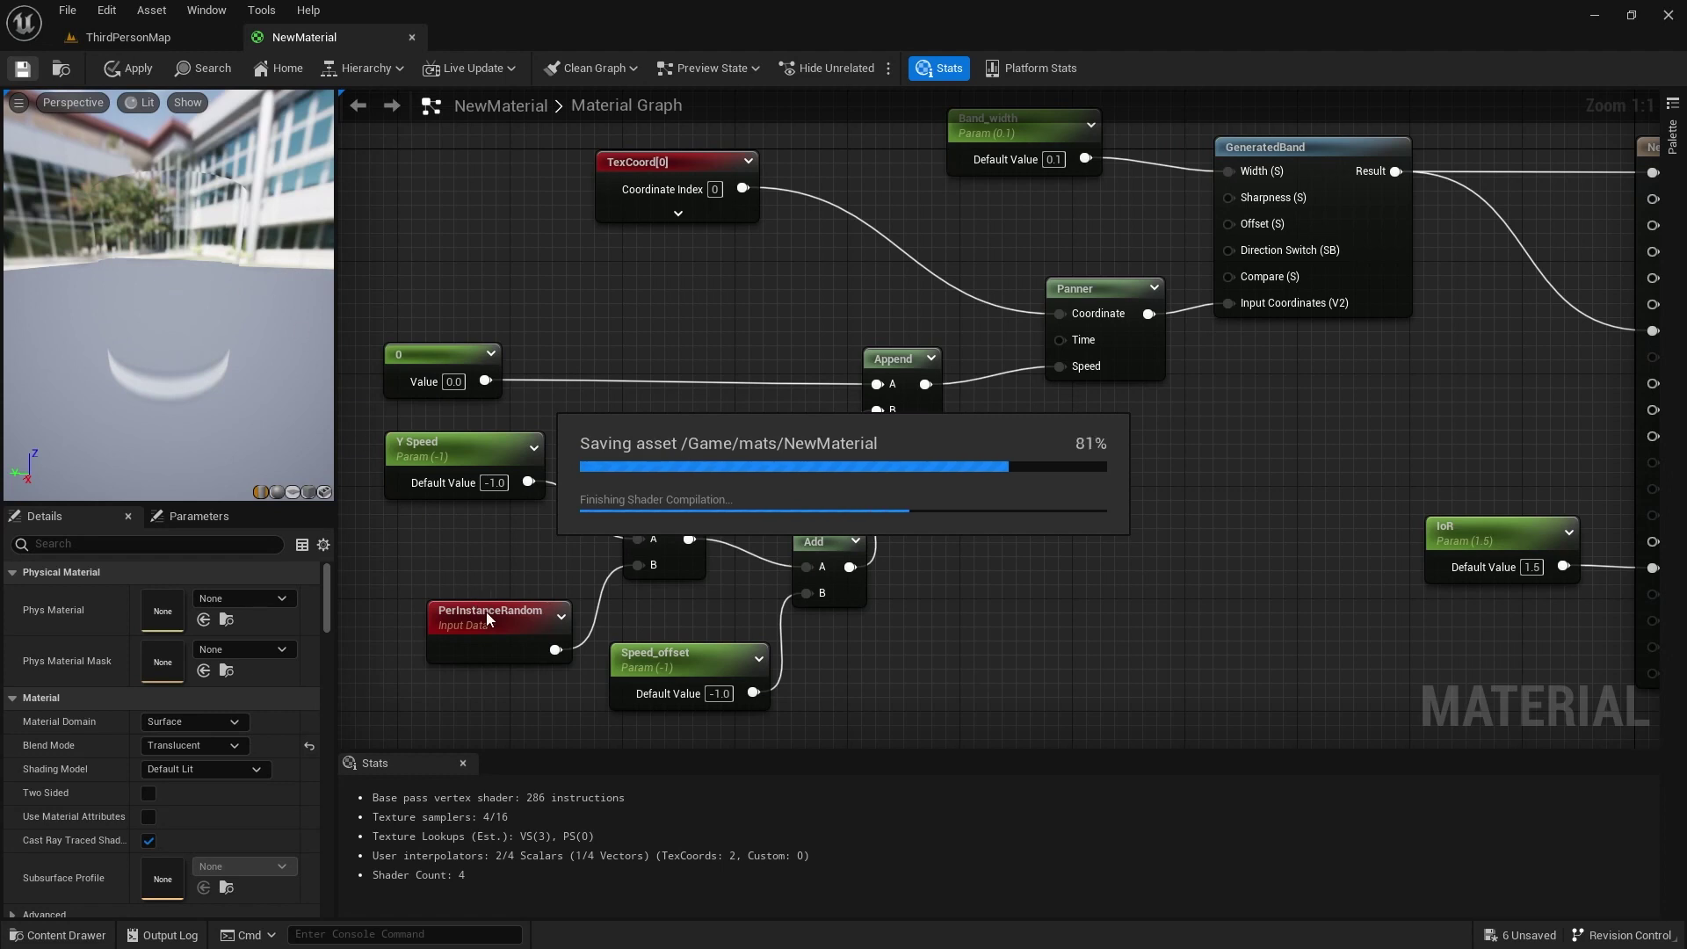
- Return to the ThirdPersonMap level tab
click(131, 34)
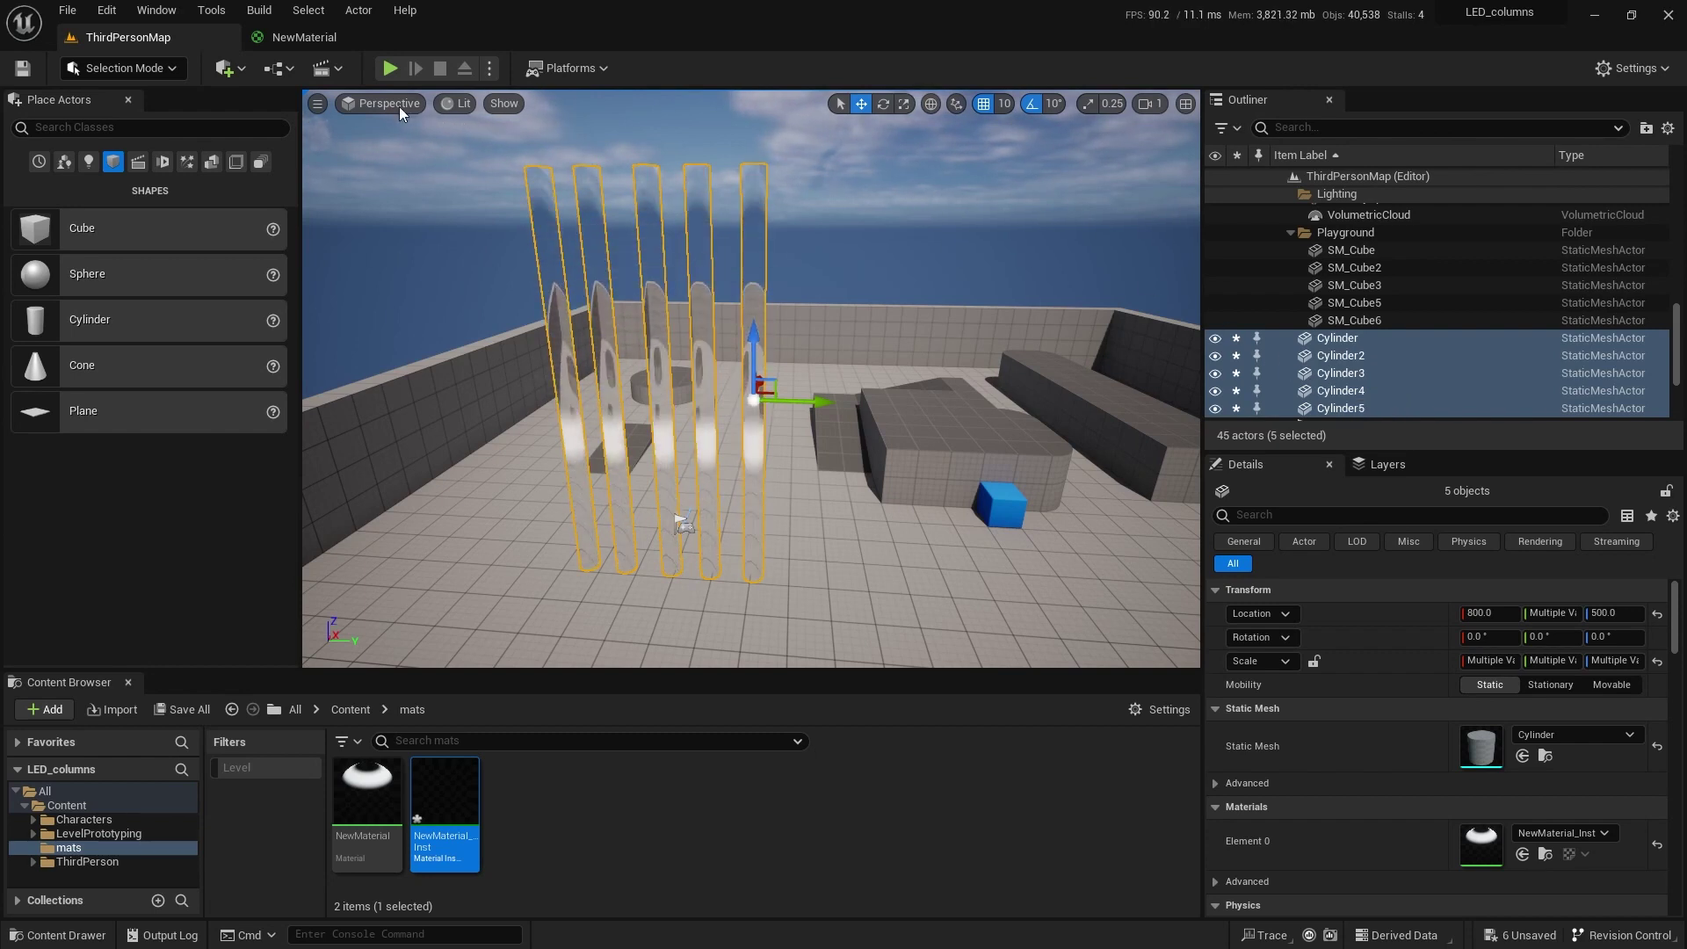
- Batch-merge the five cylinders into one instanced actor via Actor > Merge Actors
click(358, 10)
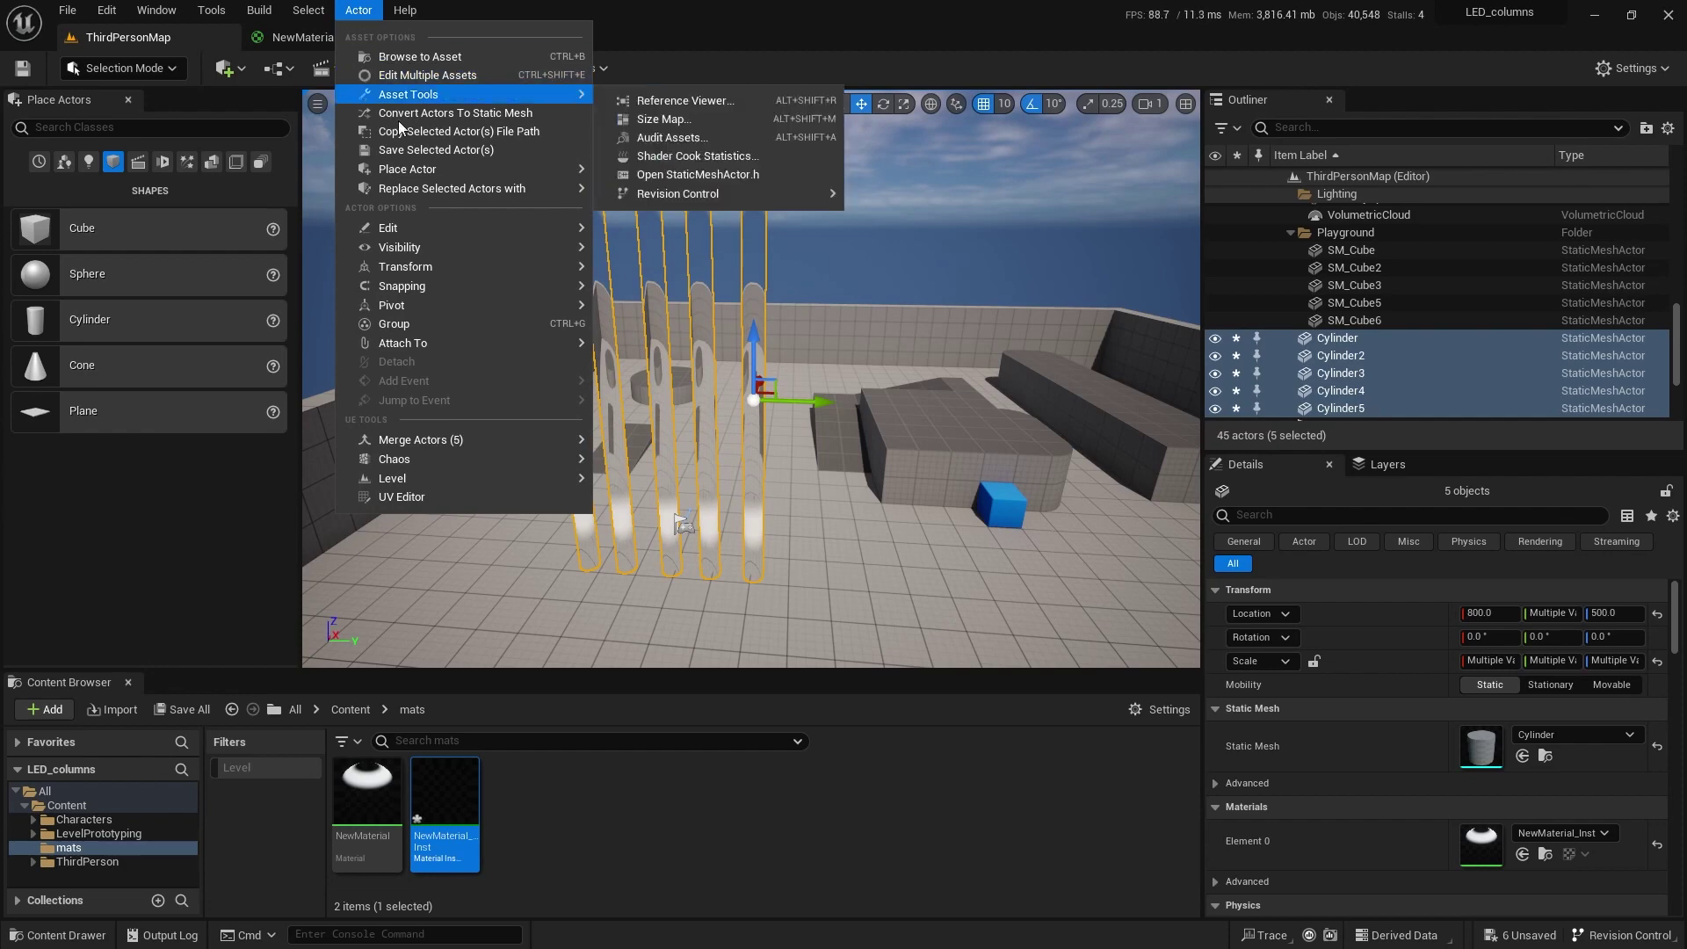
mouse_move(433, 440)
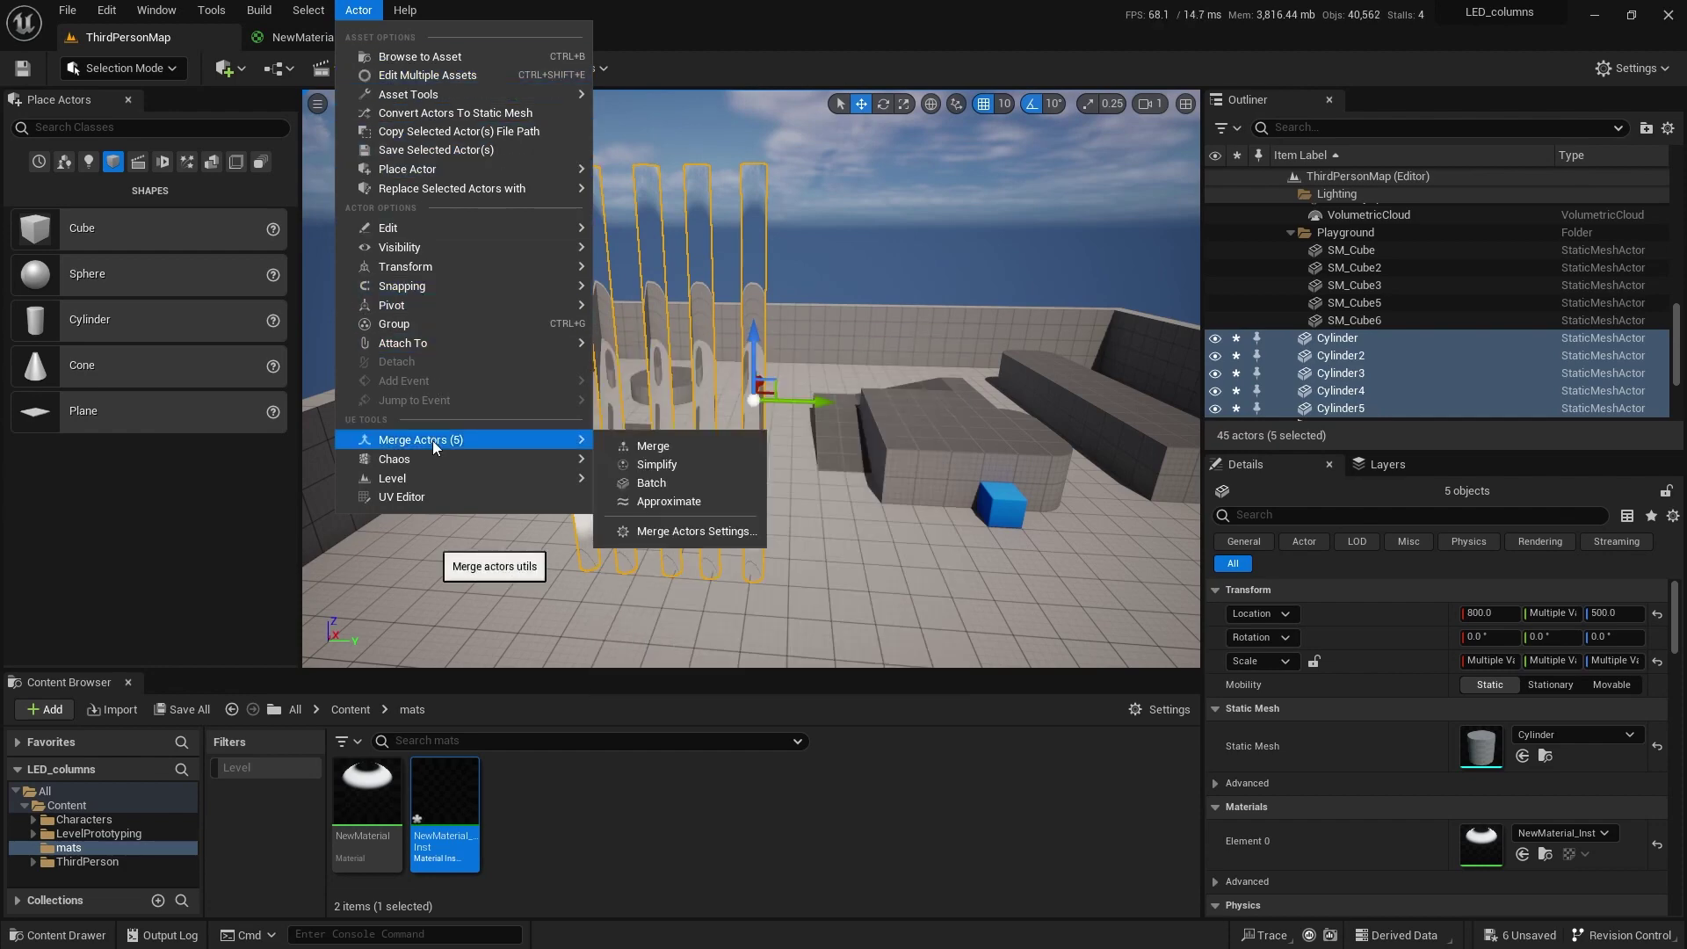
click(668, 484)
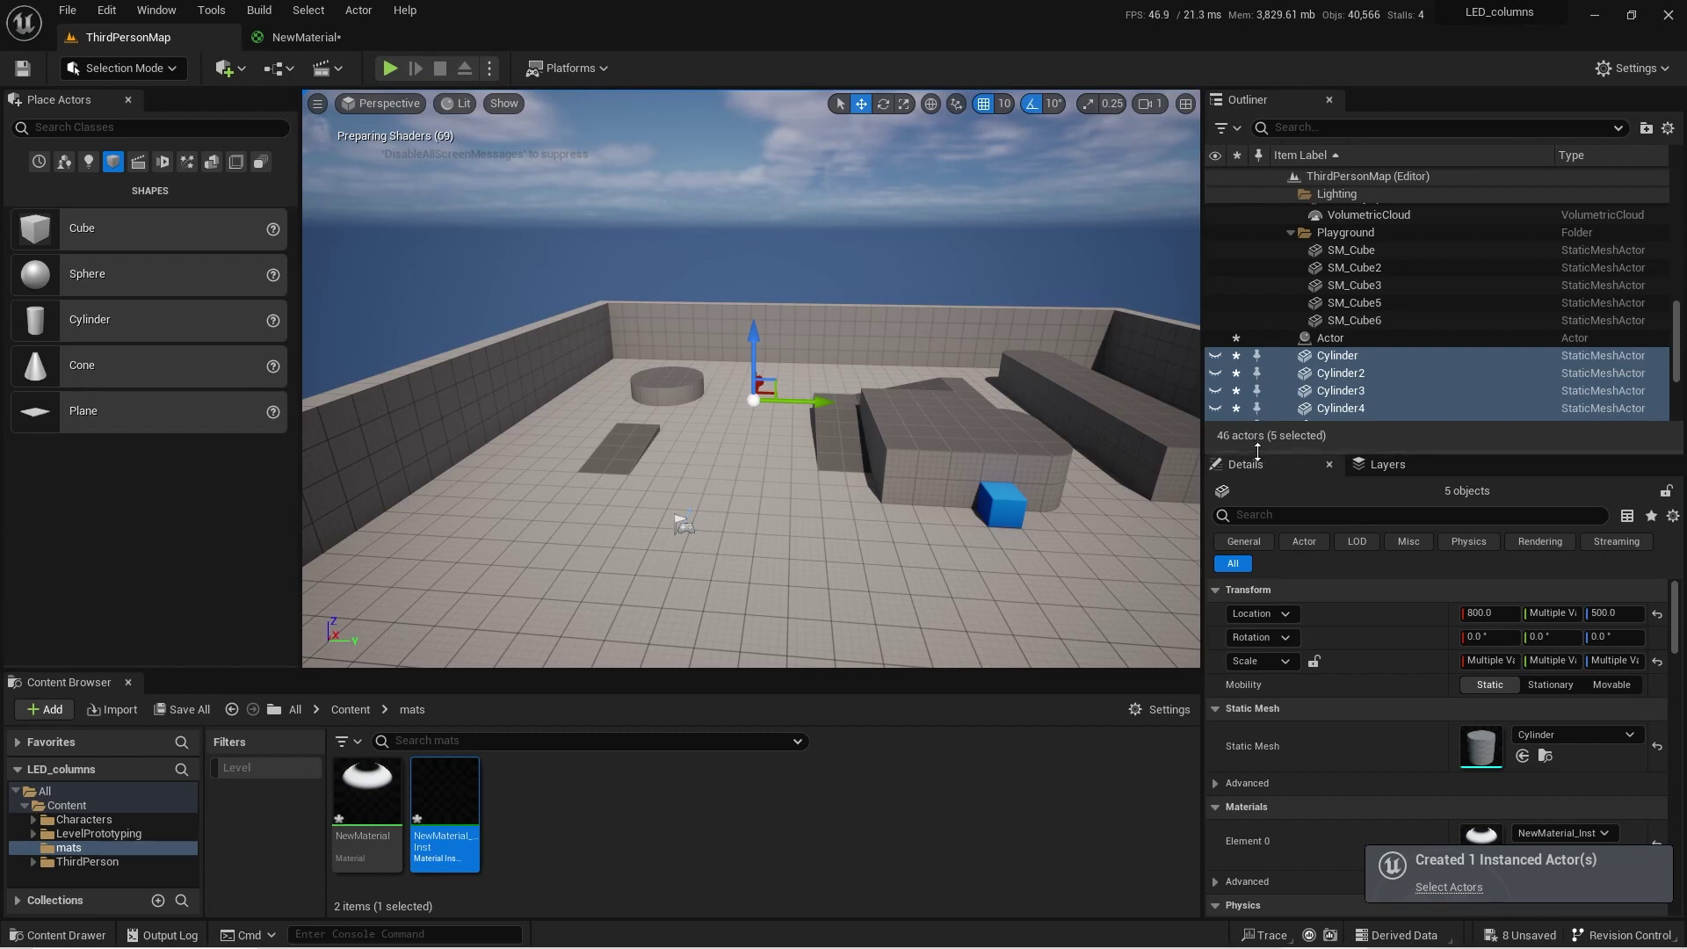
- Open the NewMaterial_Inst material instance from the Content Browser
drag(1258, 451, 1258, 520)
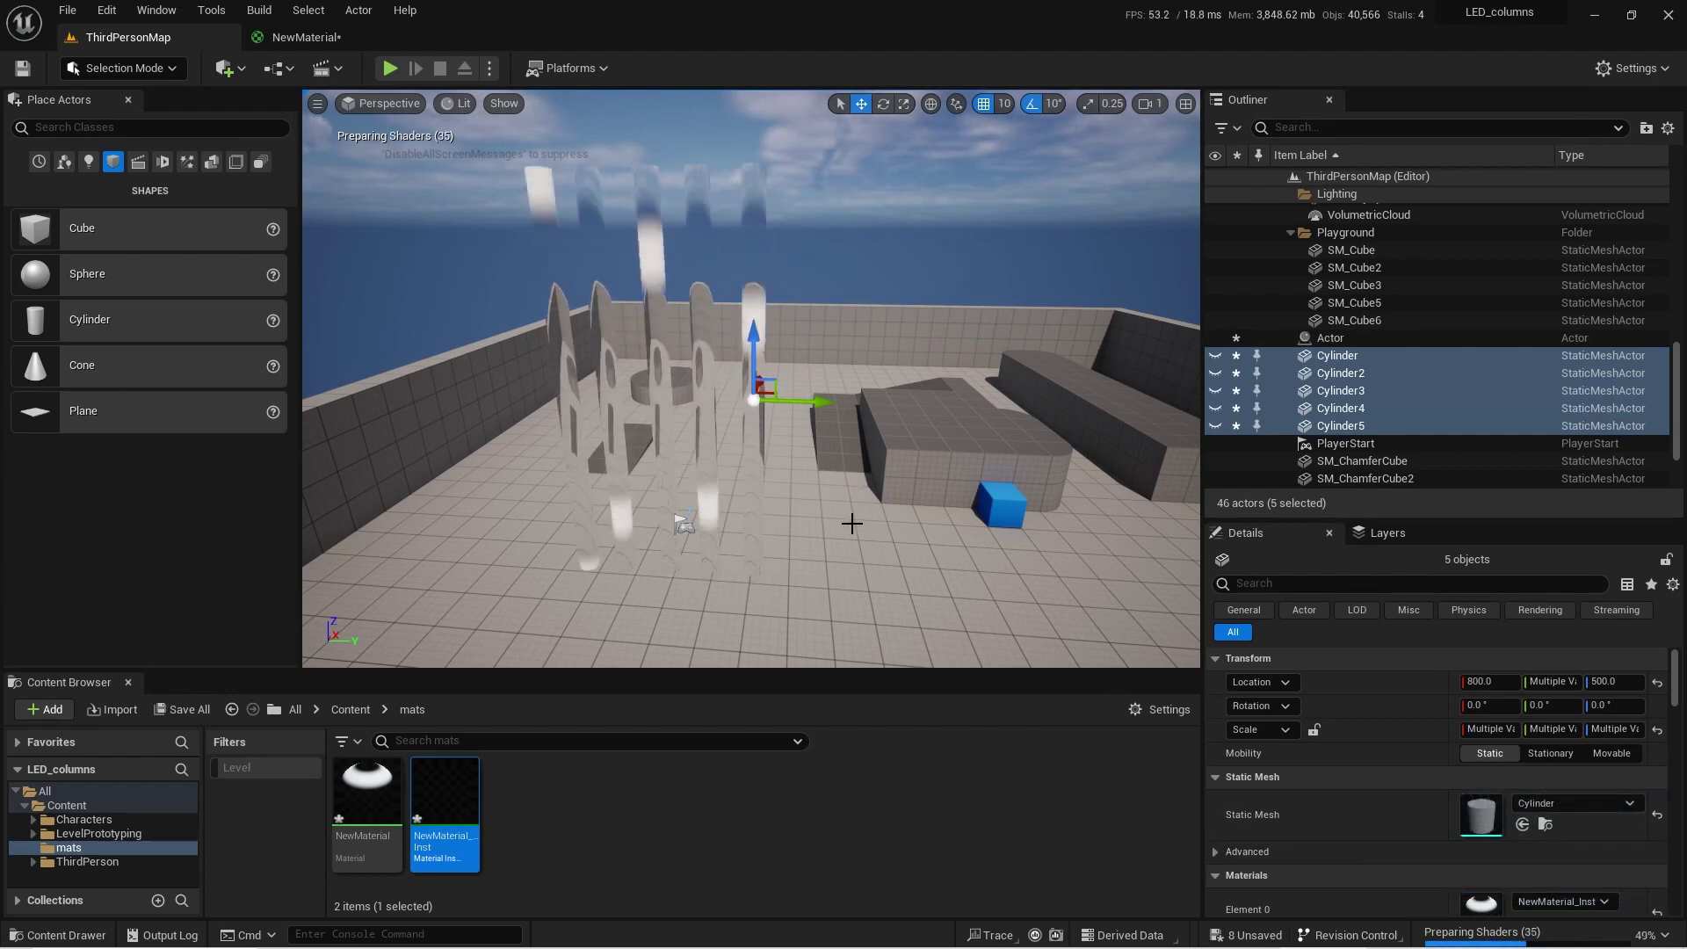
mouse_move(855, 520)
mouse_down()
mouse_move(857, 501)
mouse_move(860, 554)
mouse_move(860, 522)
mouse_move(842, 523)
mouse_up()
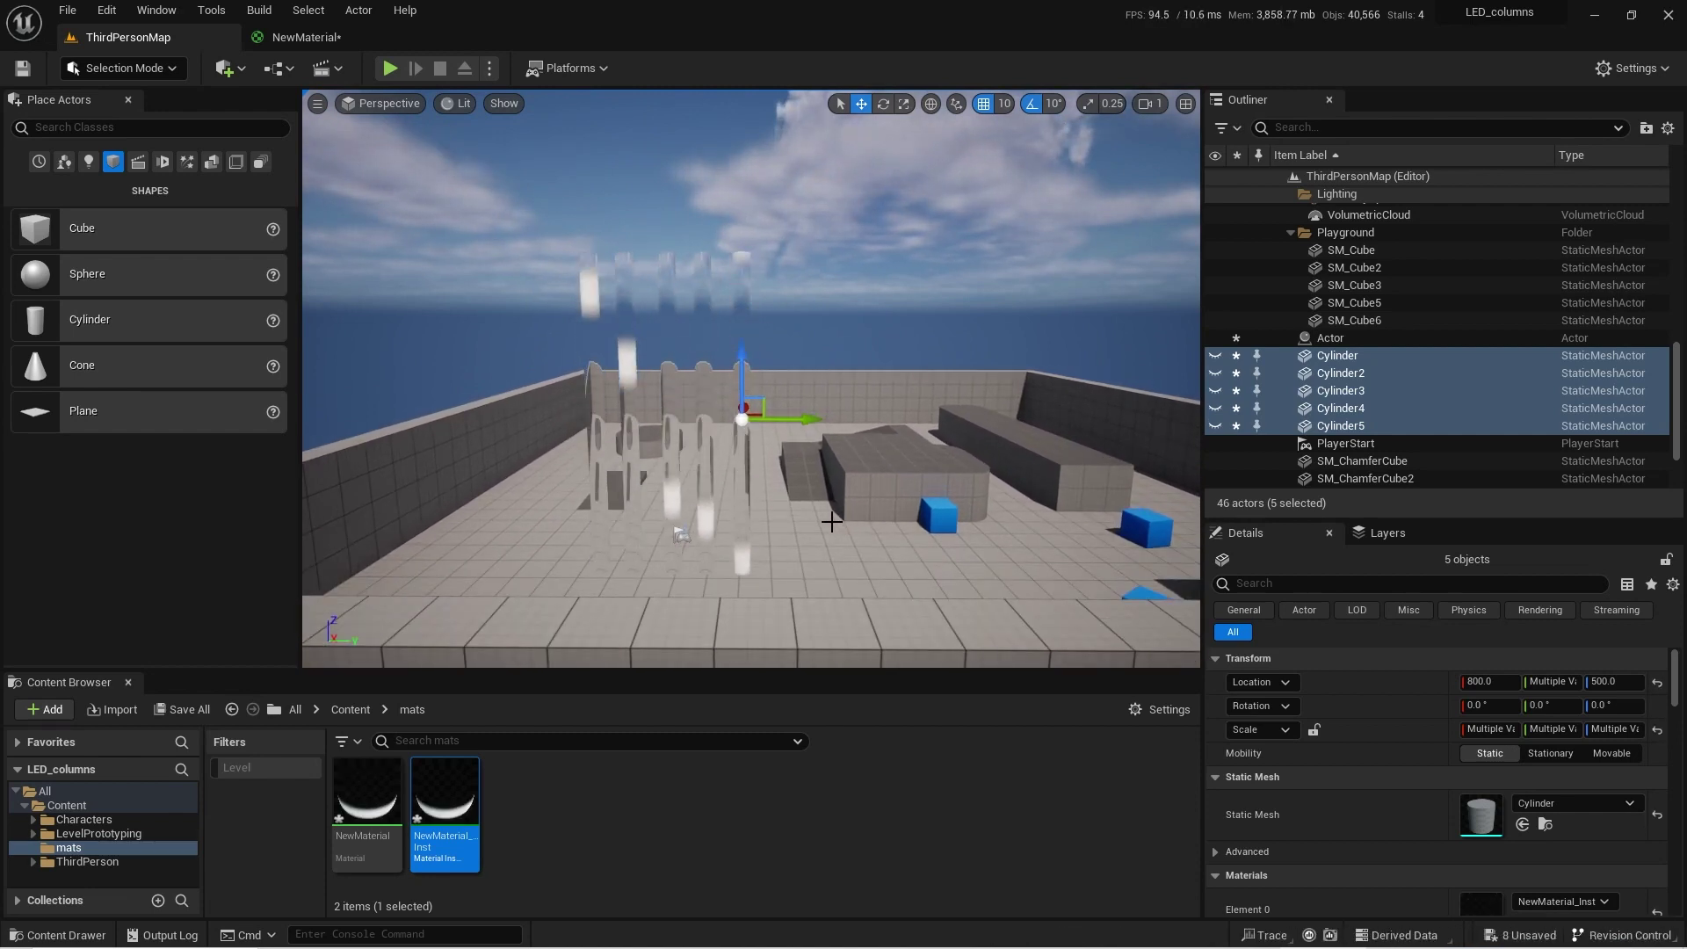
mouse_move(449, 797)
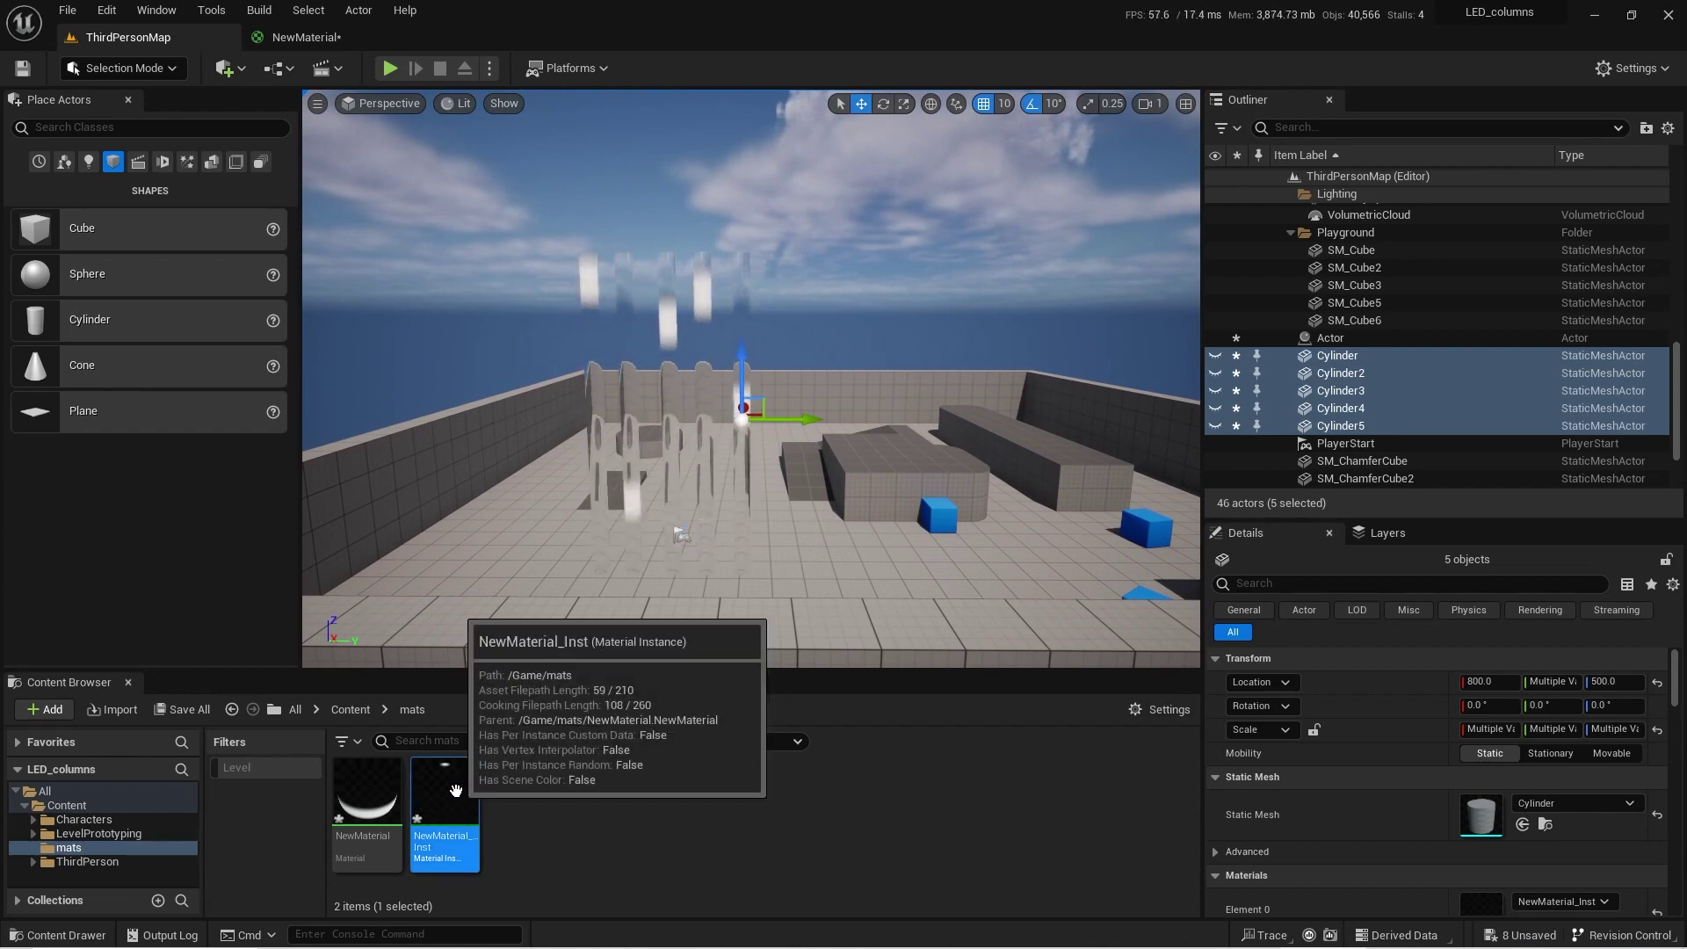
double_click(449, 797)
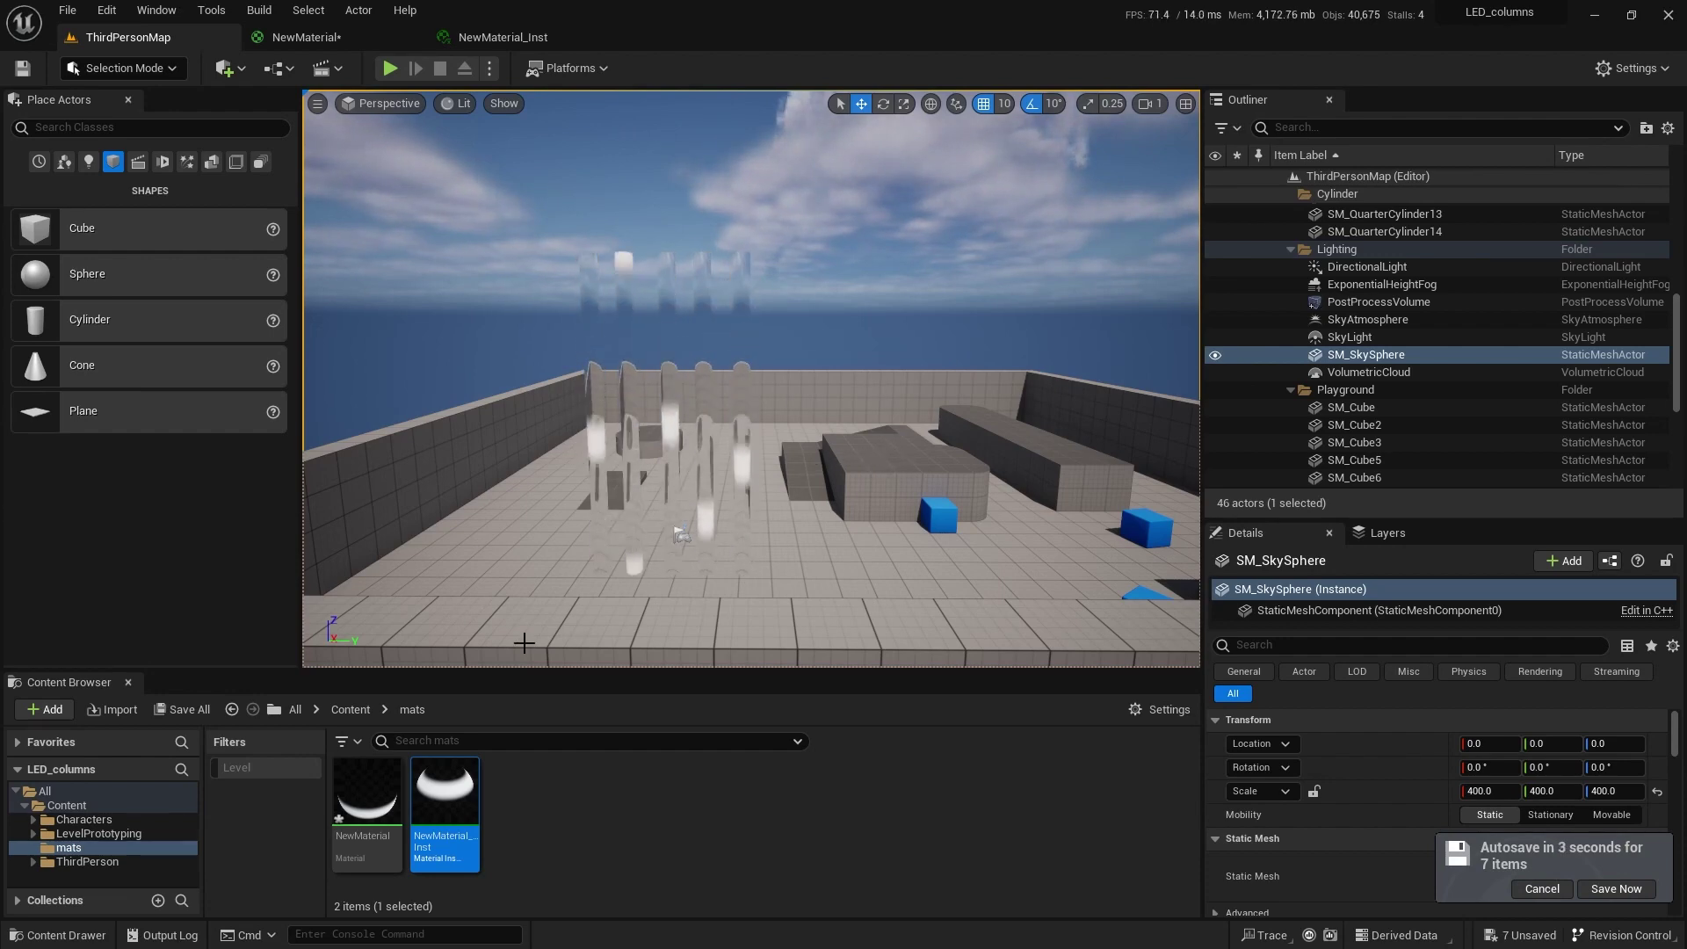
- Pan the NewMaterial graph and raise Band_width and TexCoord[0] to free space beneath them
double_click(367, 791)
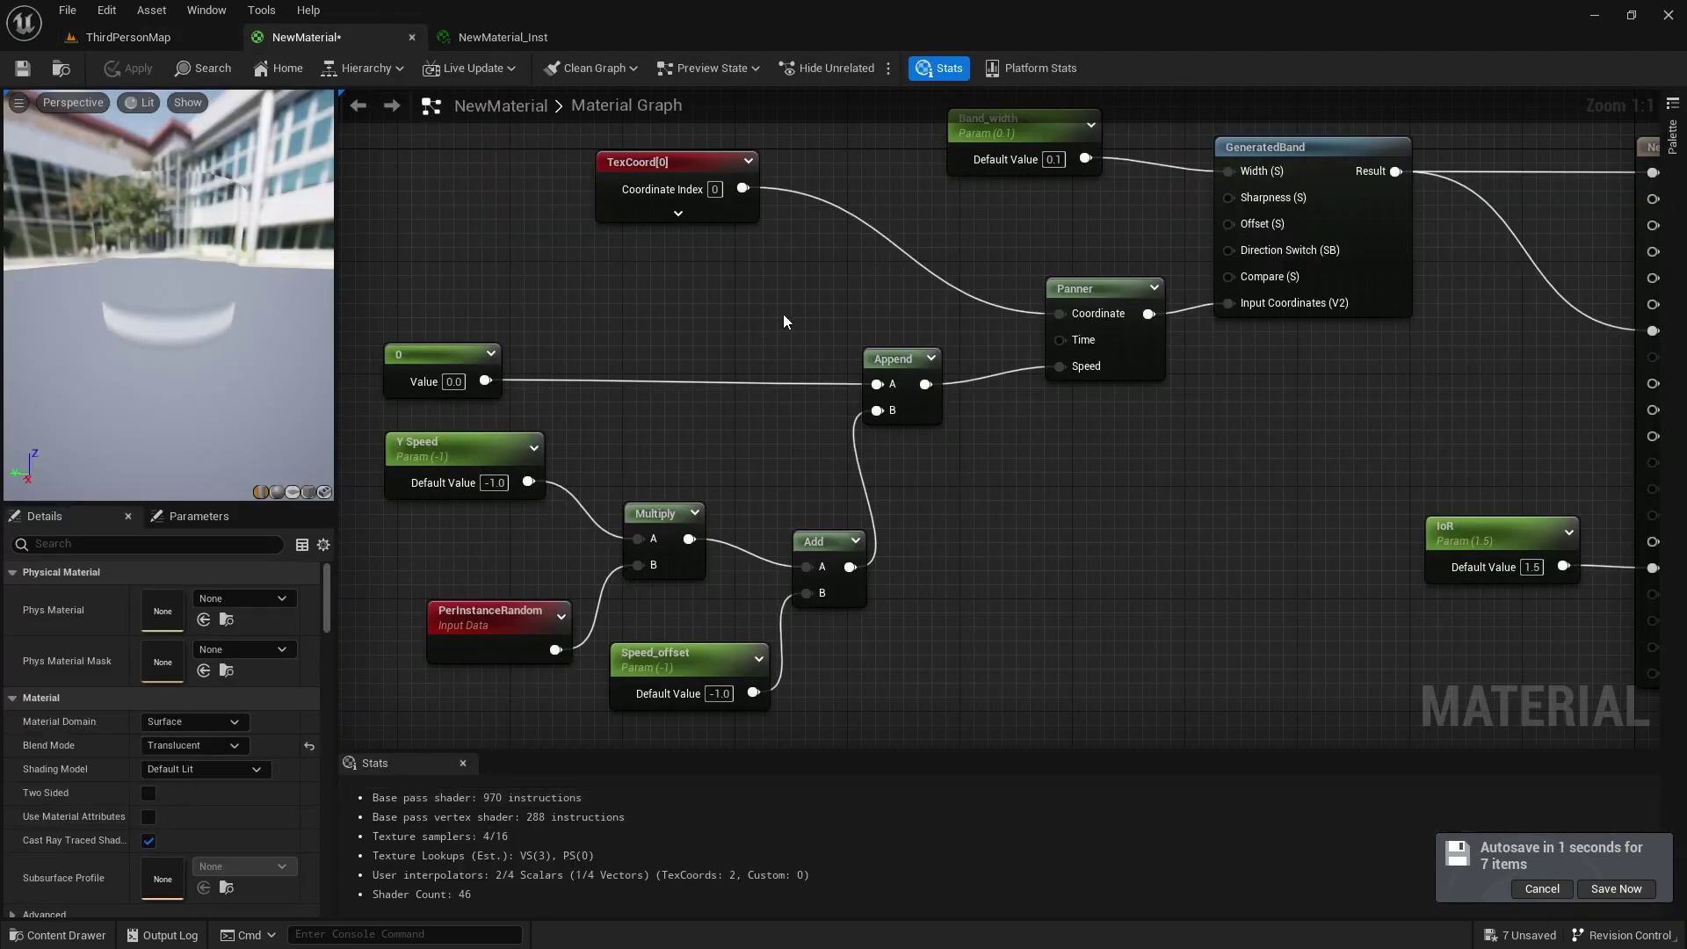
right_drag(783, 314, 811, 578)
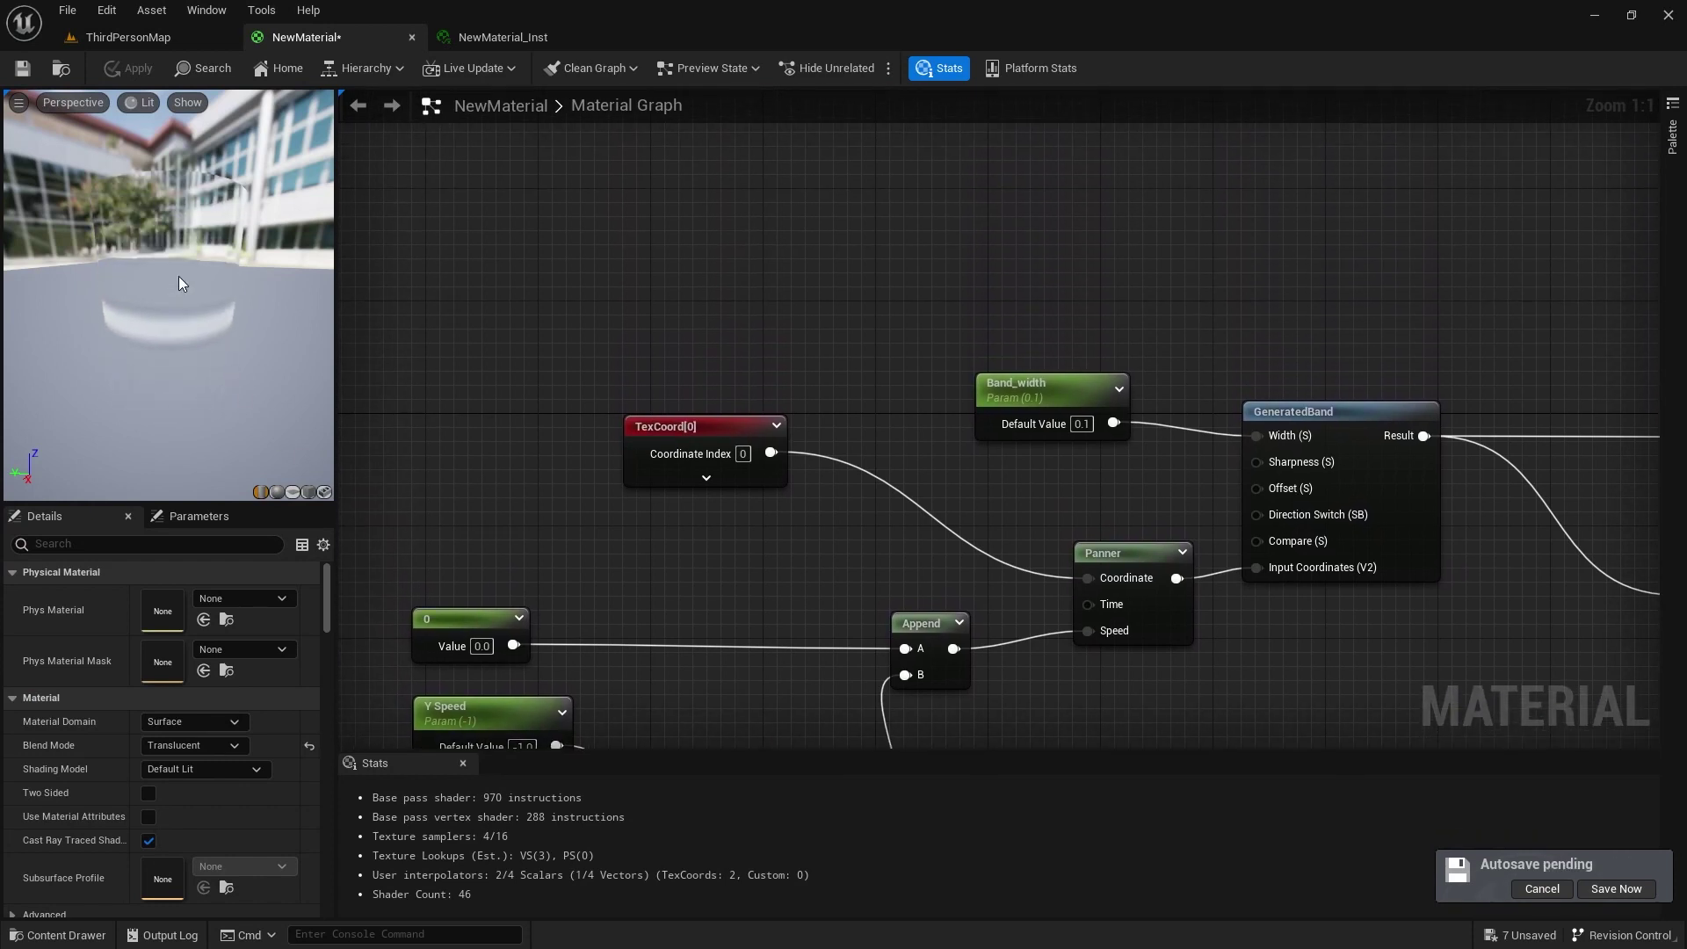
drag(146, 385, 178, 294)
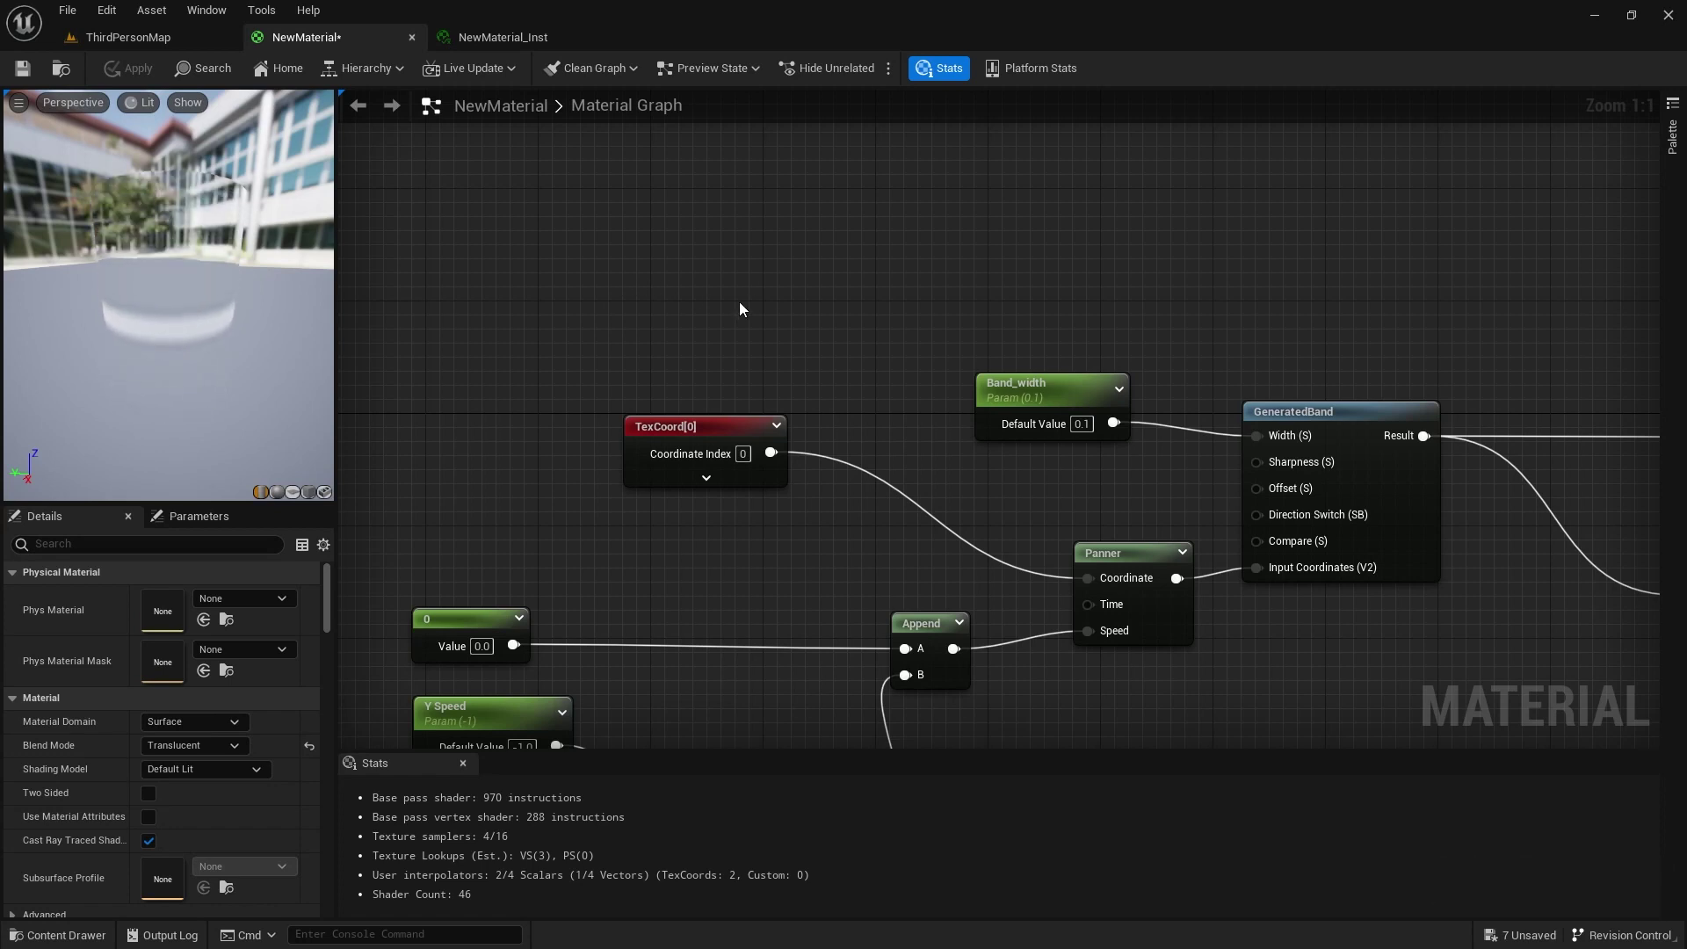
drag(1037, 376, 1023, 291)
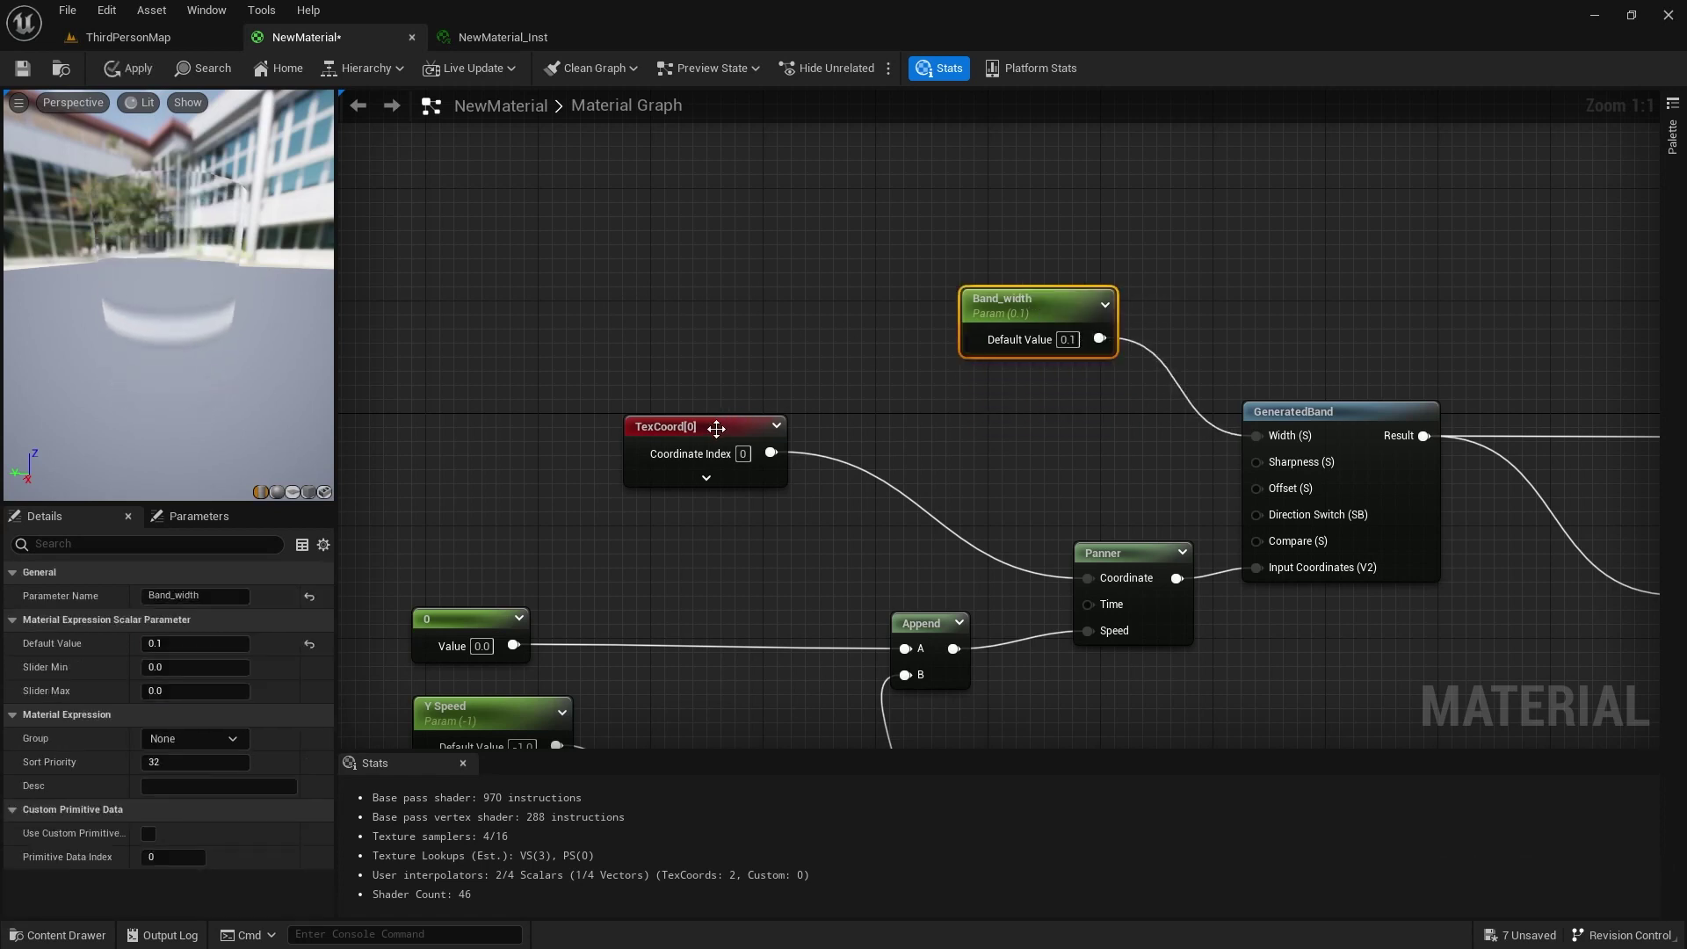
drag(720, 429, 662, 324)
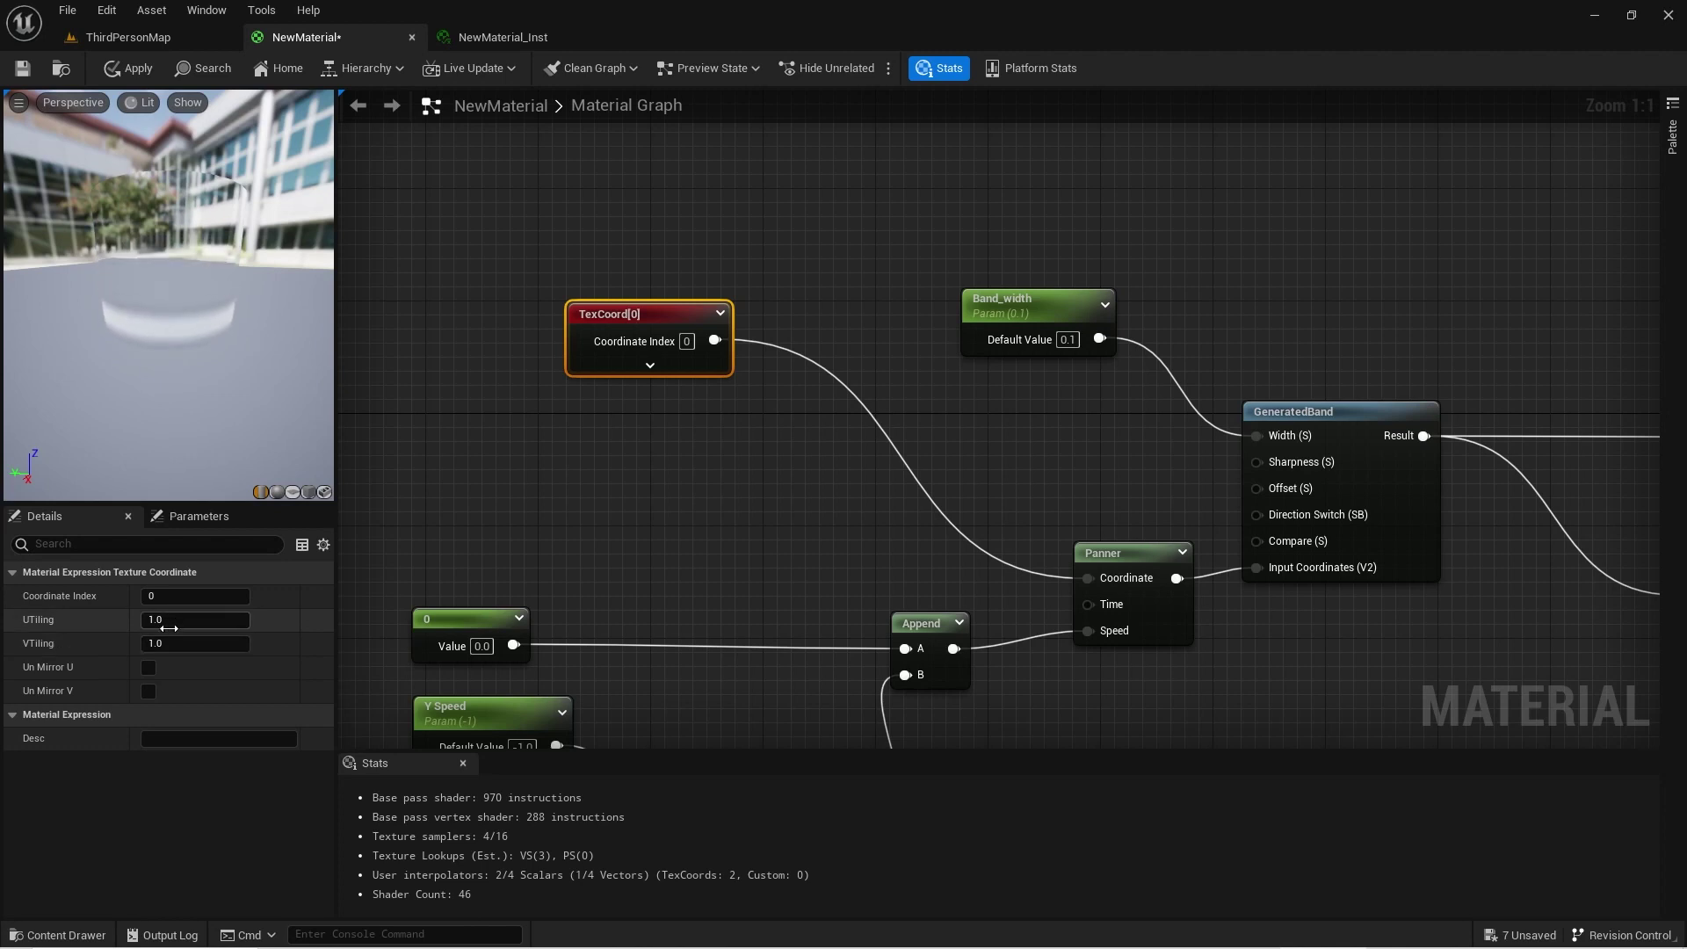
drag(647, 322, 634, 294)
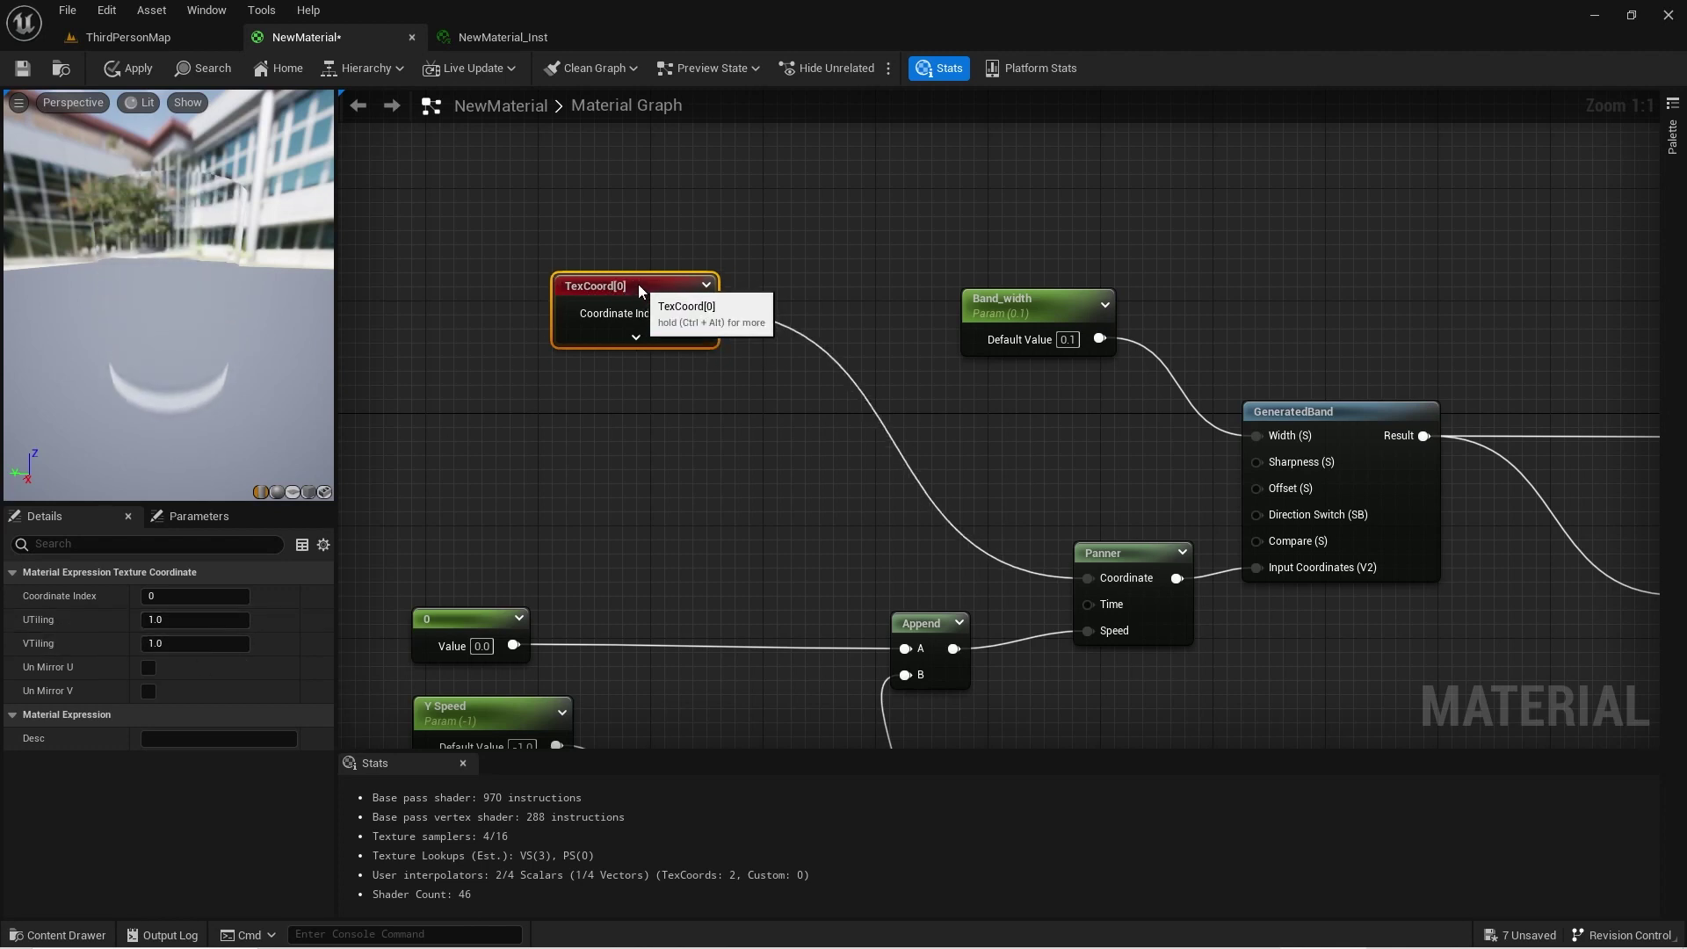
- Place two constants and convert both into scalar parameters, the lower named V_tile
click(568, 435)
click(578, 512)
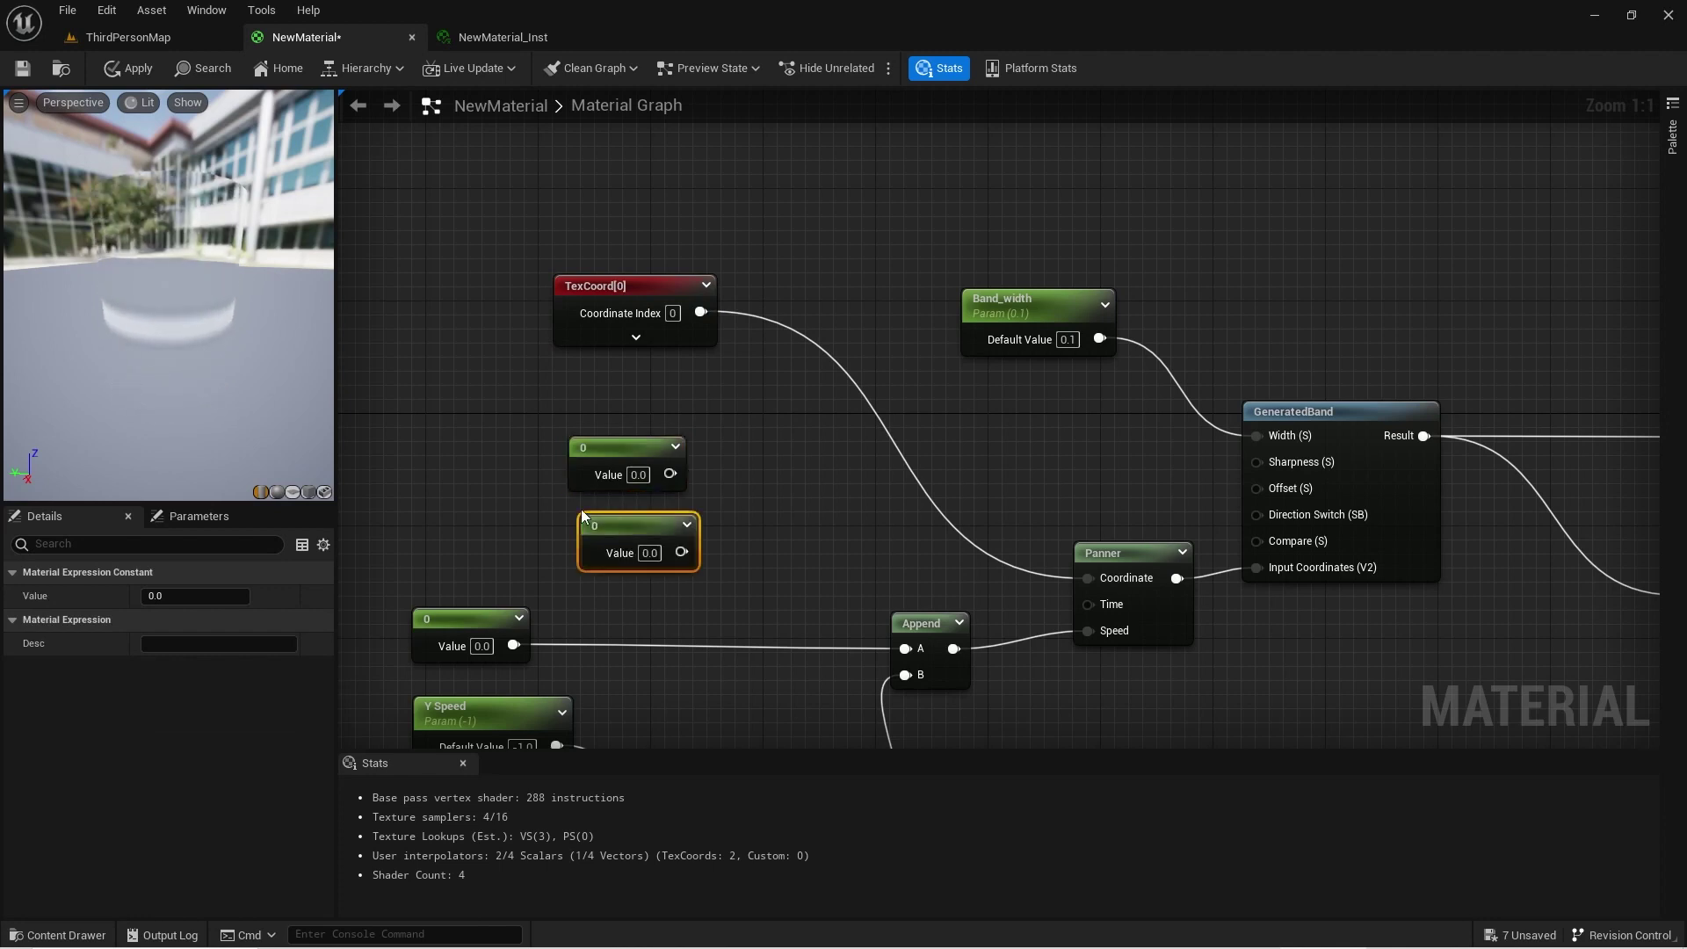
click(612, 449)
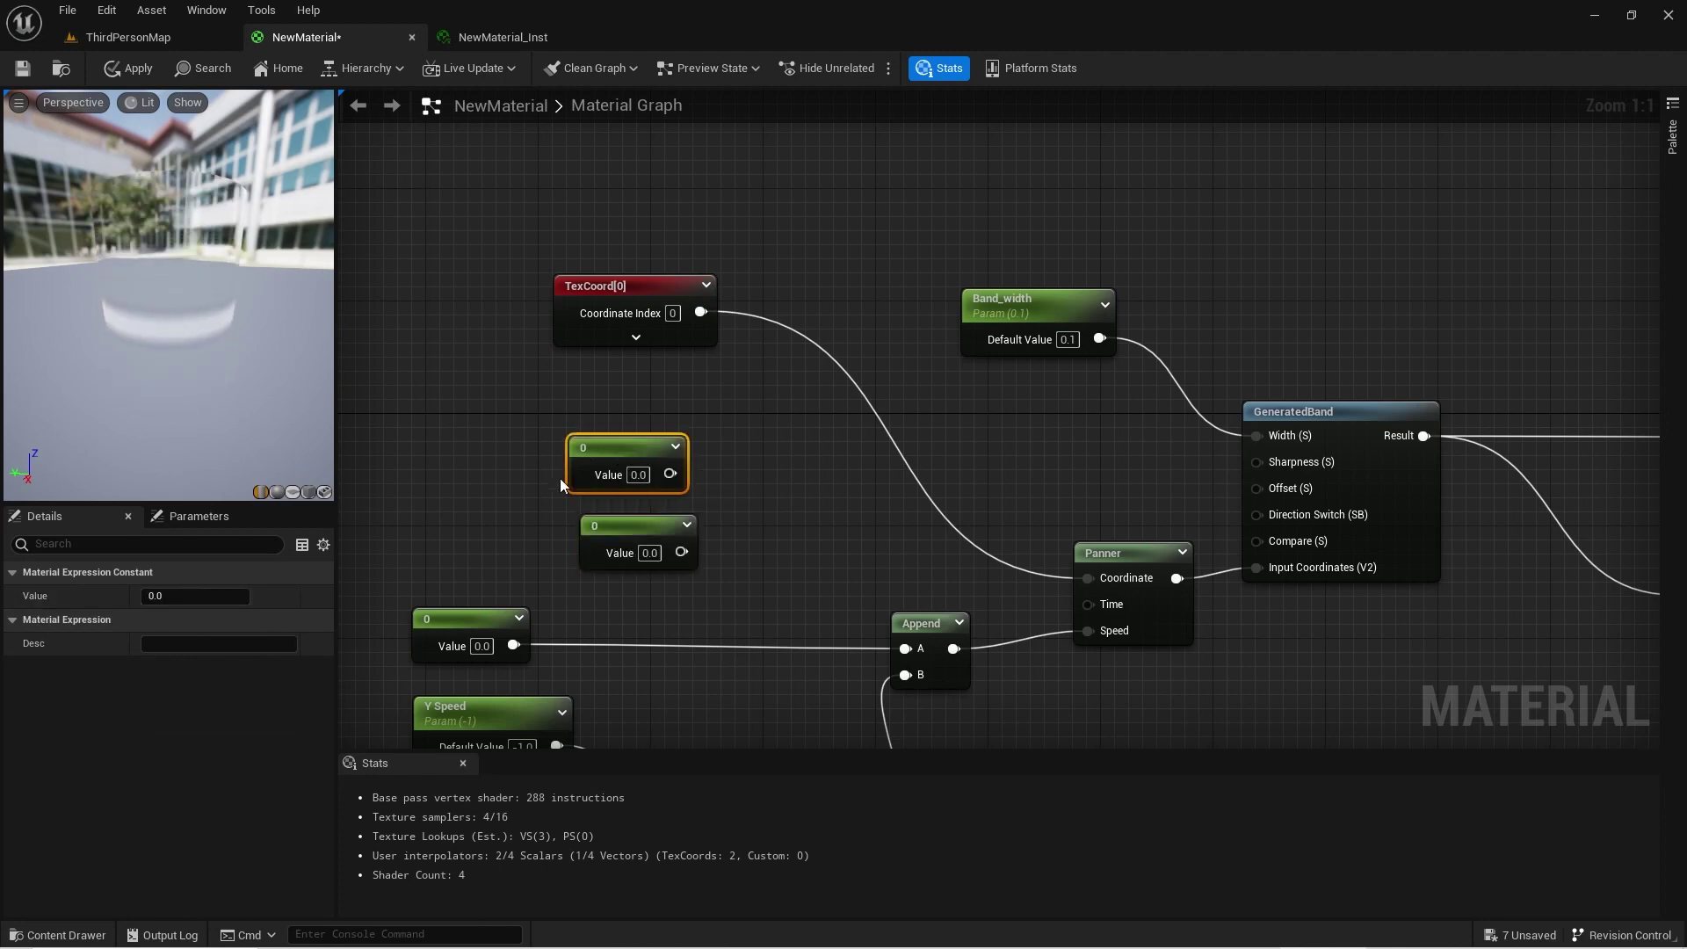
right_click(613, 454)
click(655, 480)
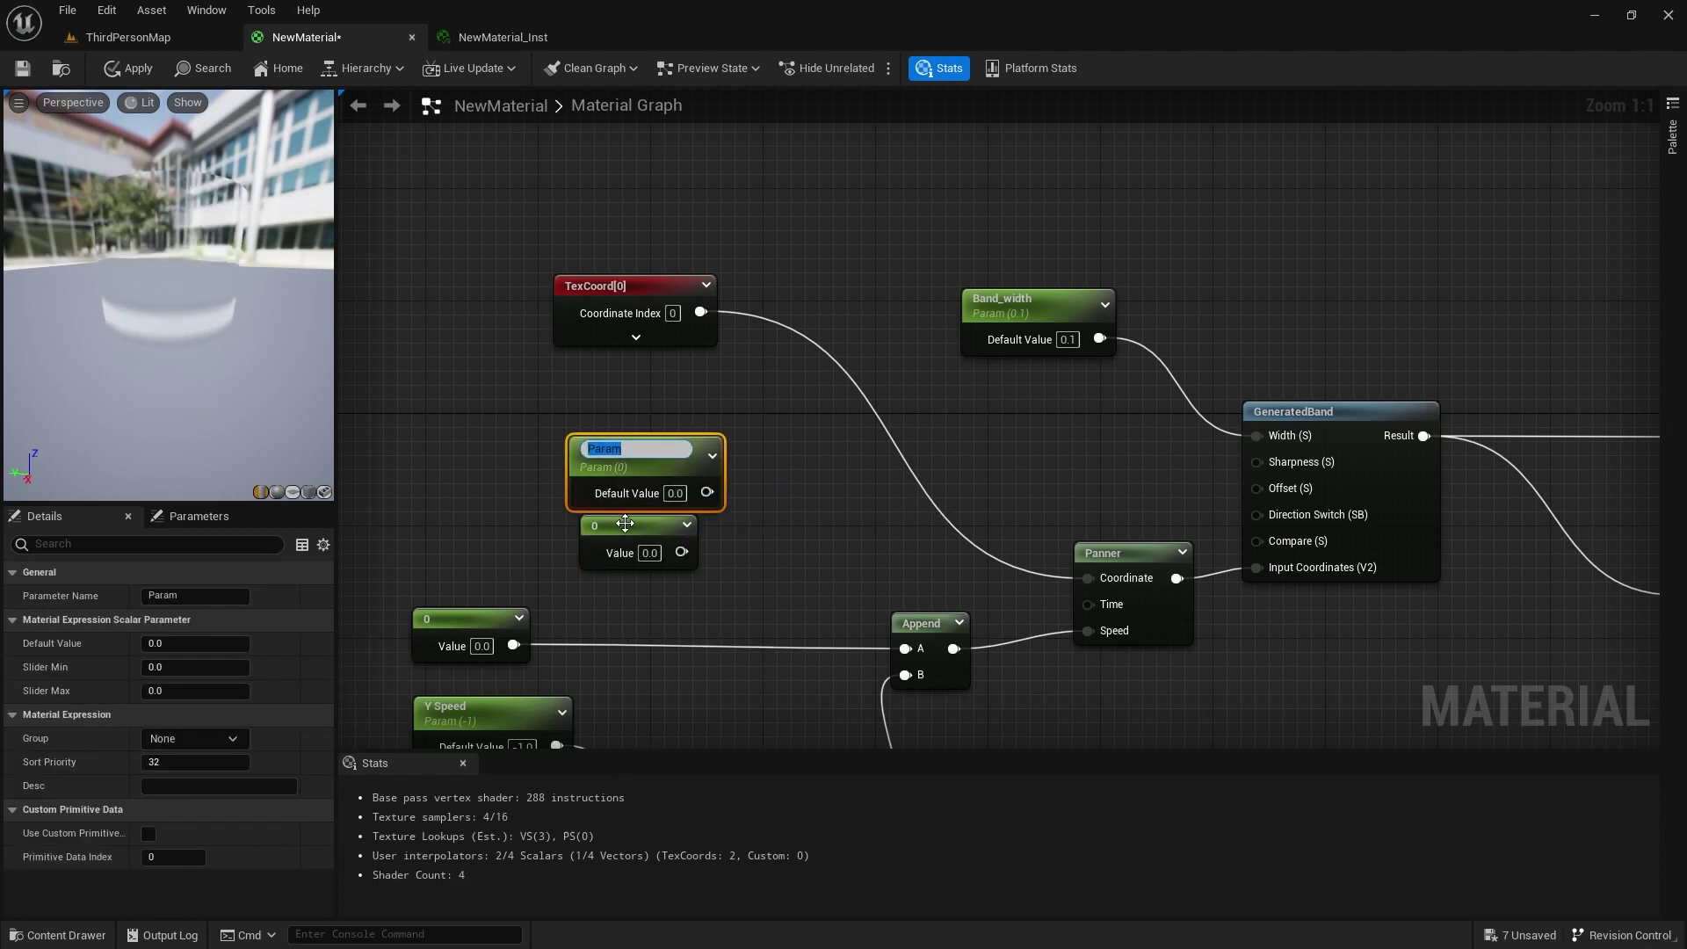
right_click(641, 534)
click(663, 558)
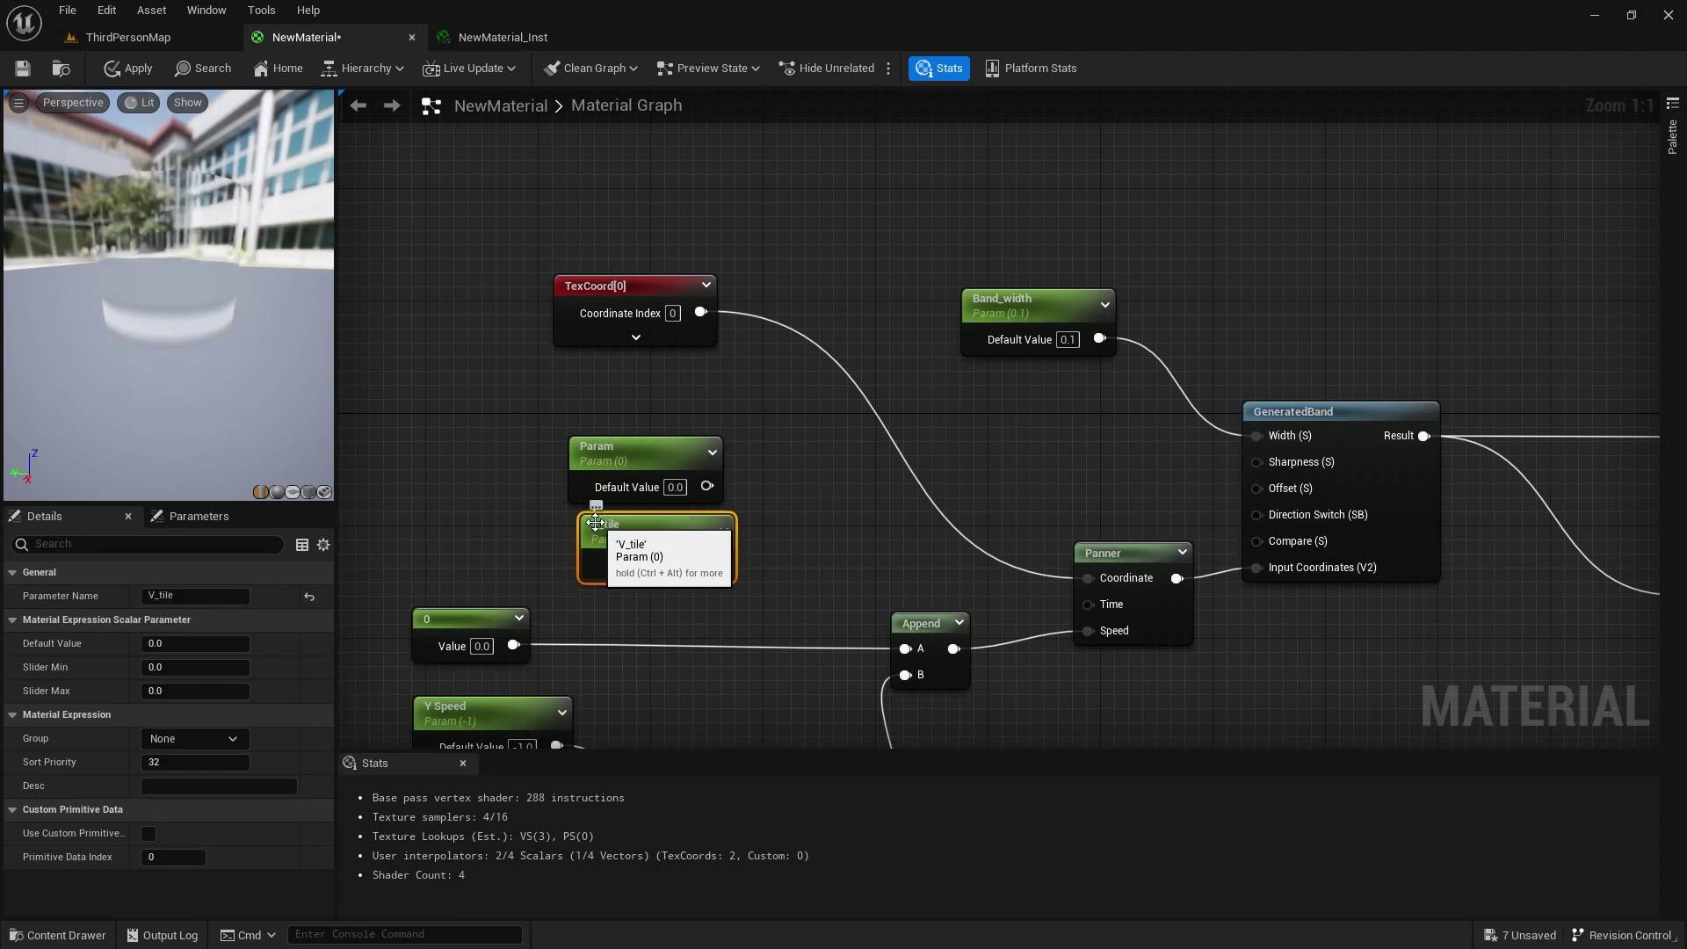
key(Return)
- Name the upper parameter U_tile, give both defaults of 2, and stack U_tile above V_tile
drag(644, 442, 644, 422)
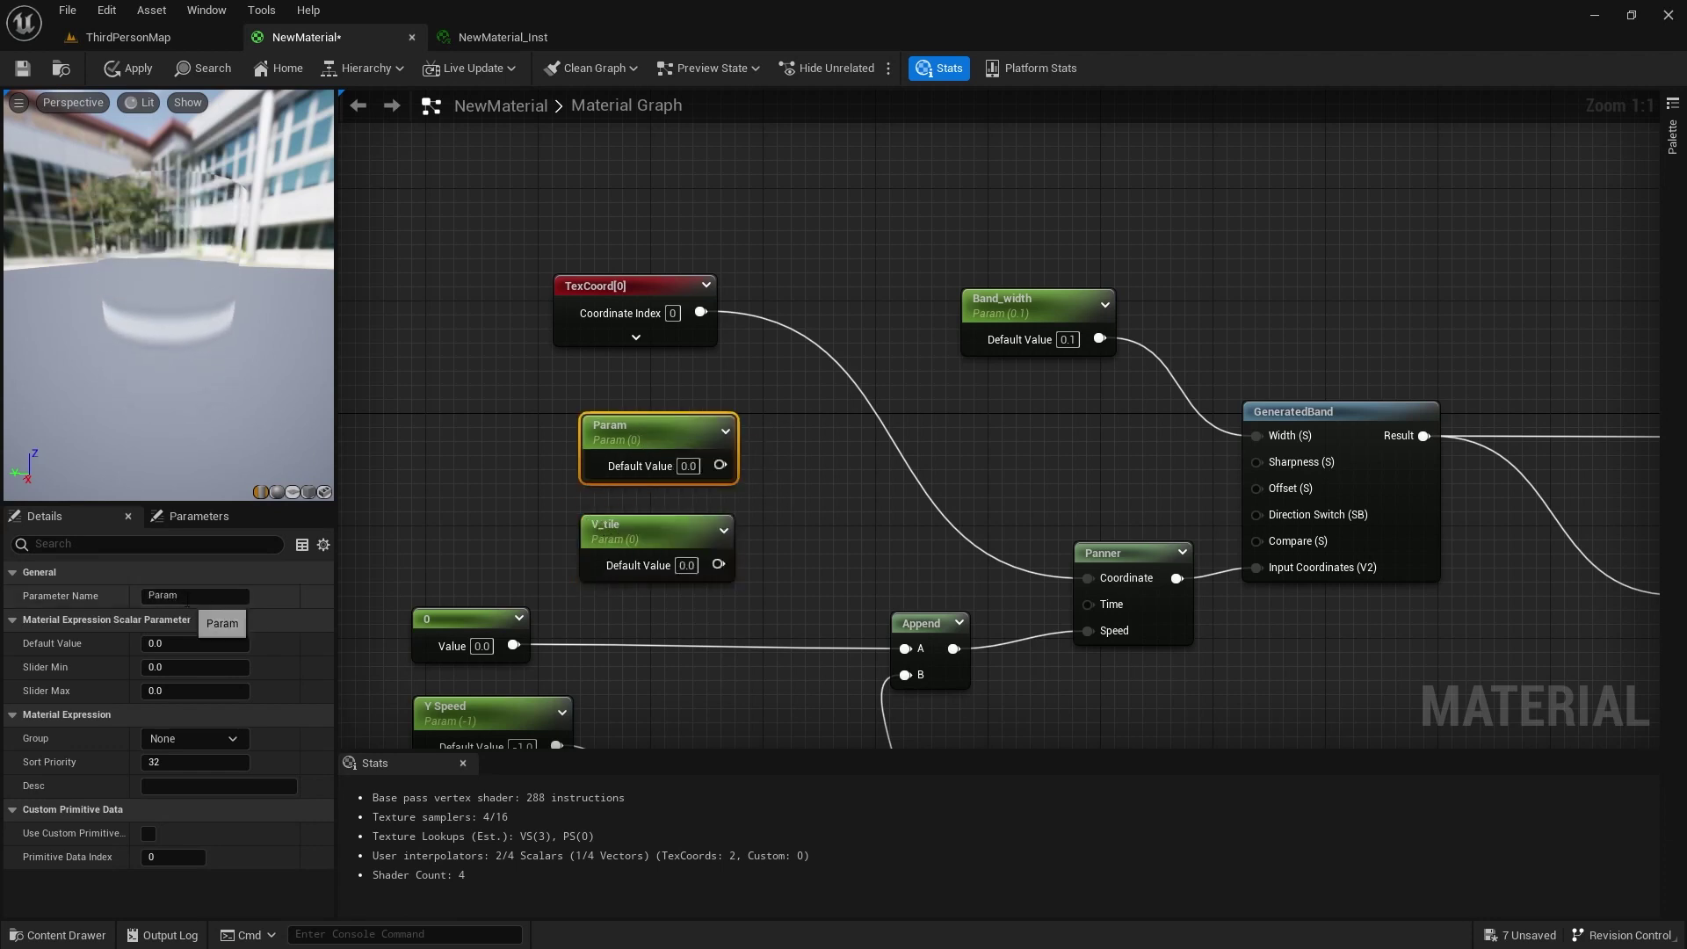
click(195, 596)
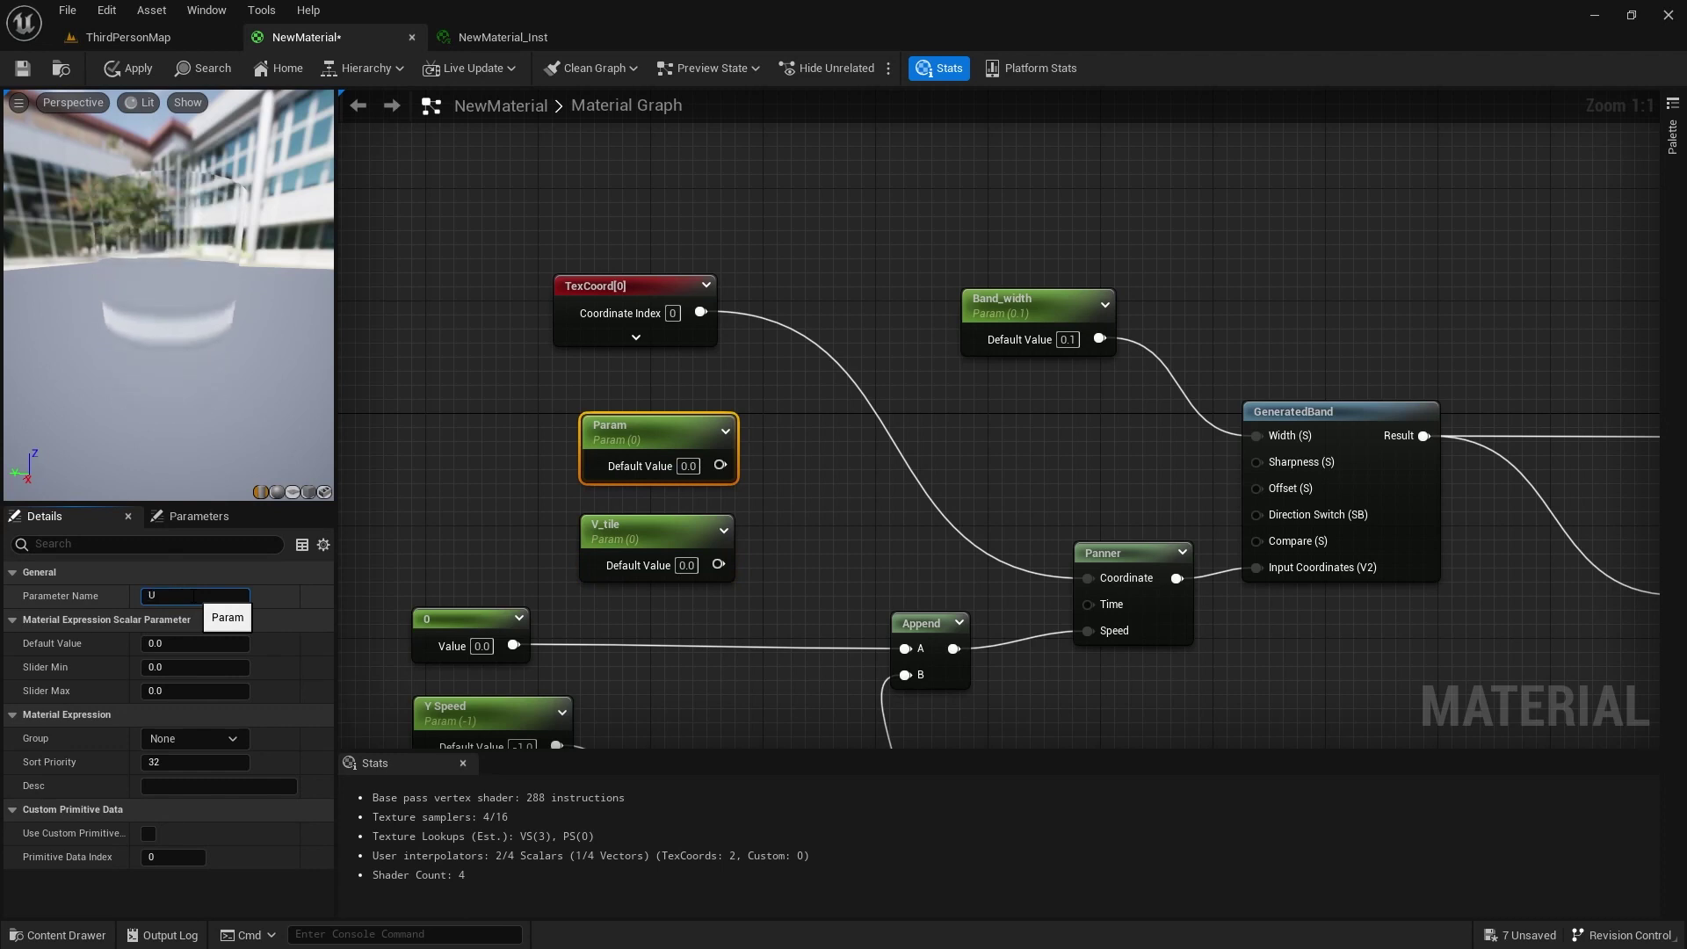
text(U_tile)
key(Return)
click(689, 466)
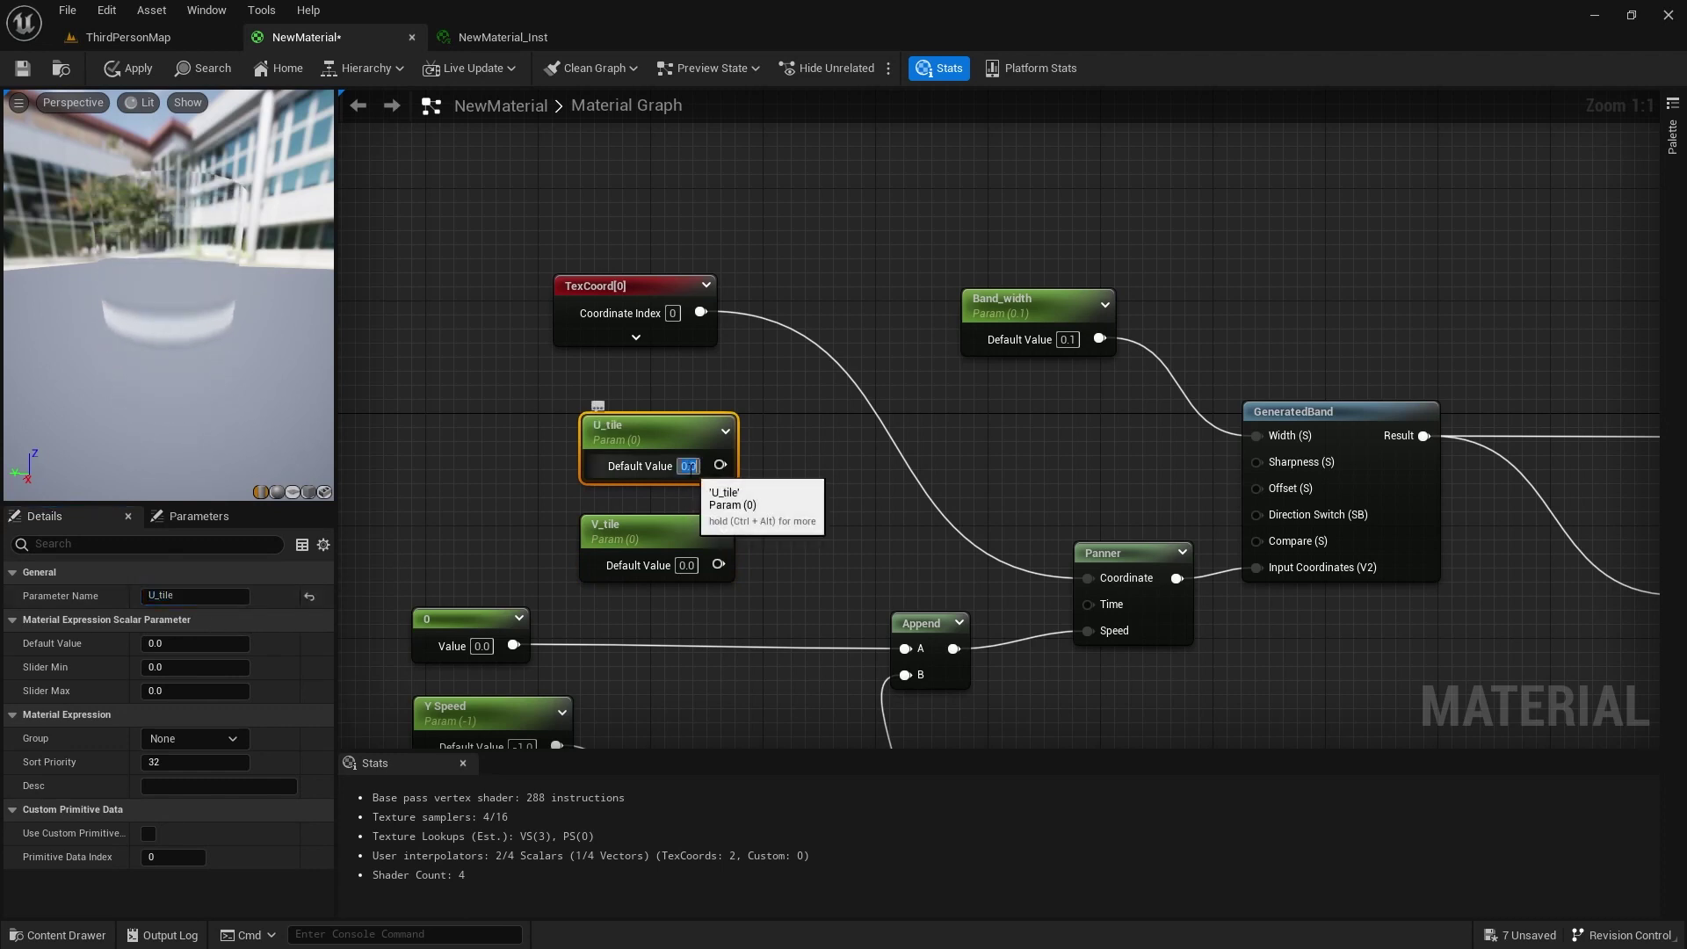
text(2)
click(696, 566)
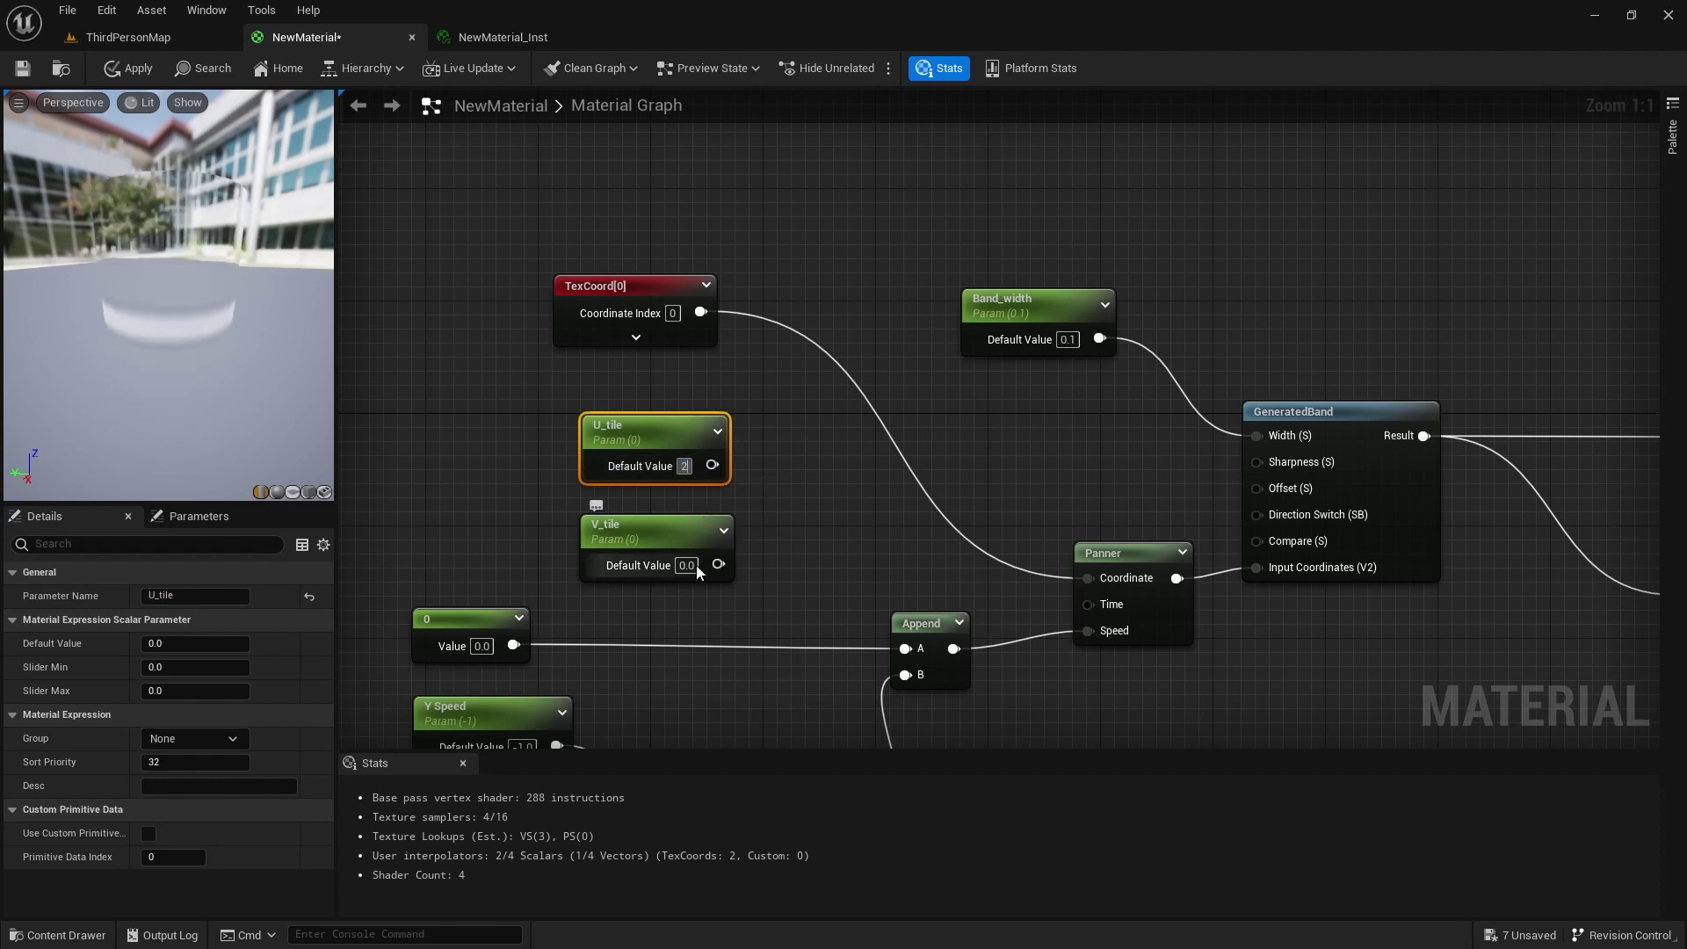
text(2)
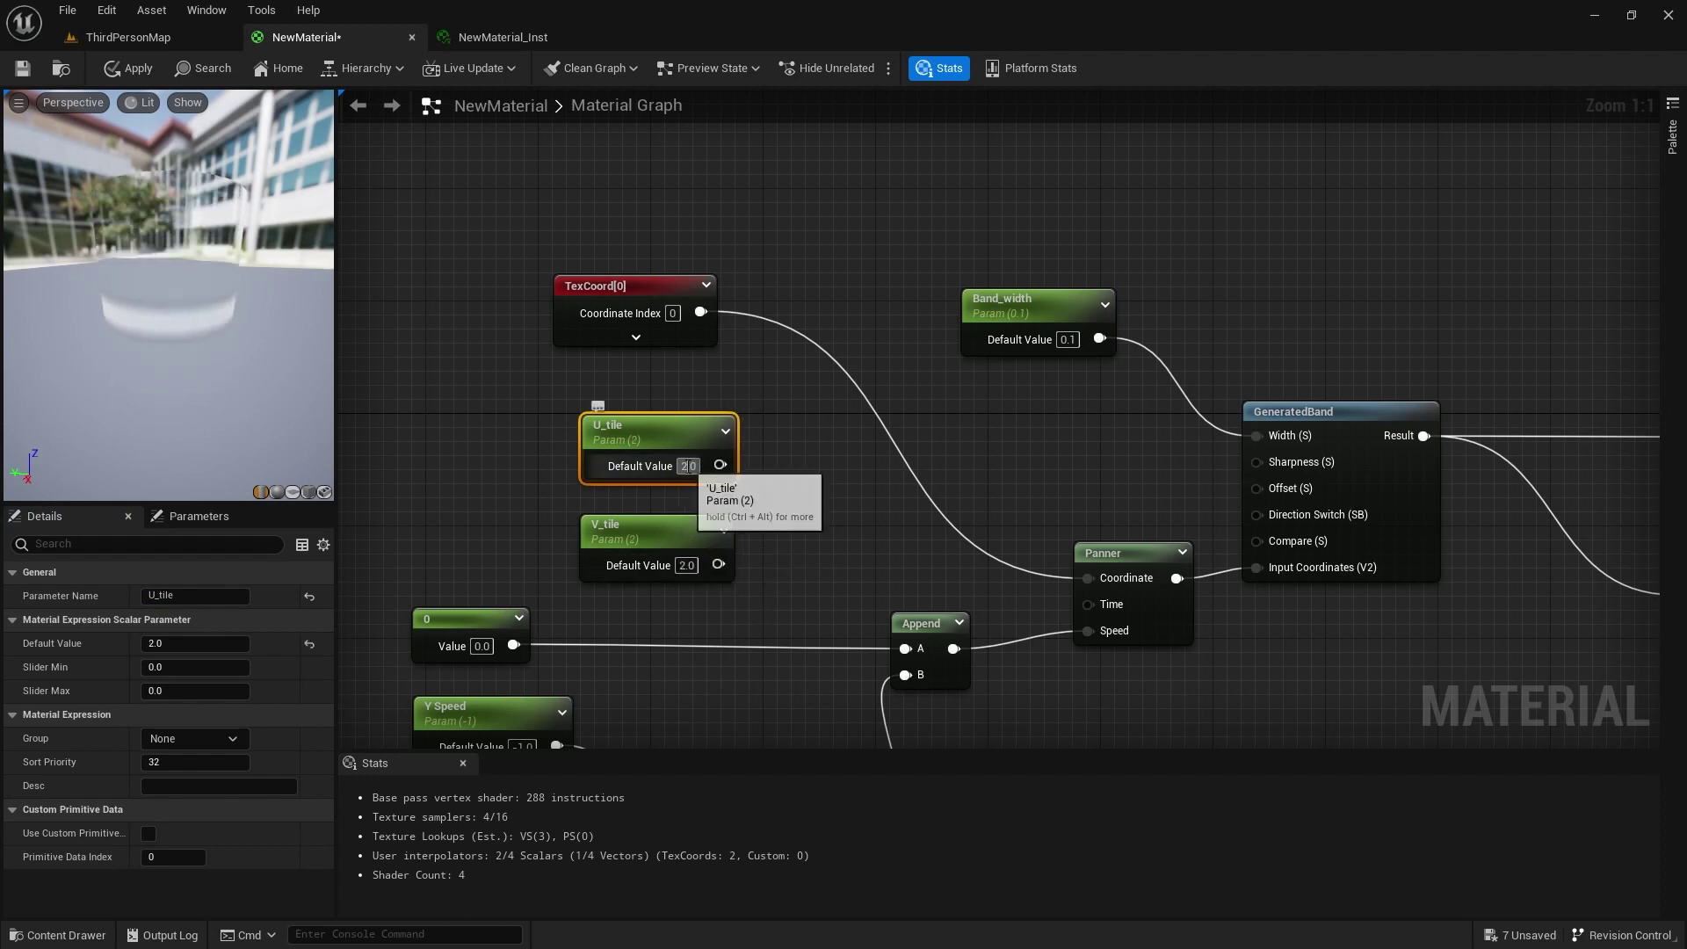
drag(658, 523, 609, 505)
drag(632, 428, 573, 429)
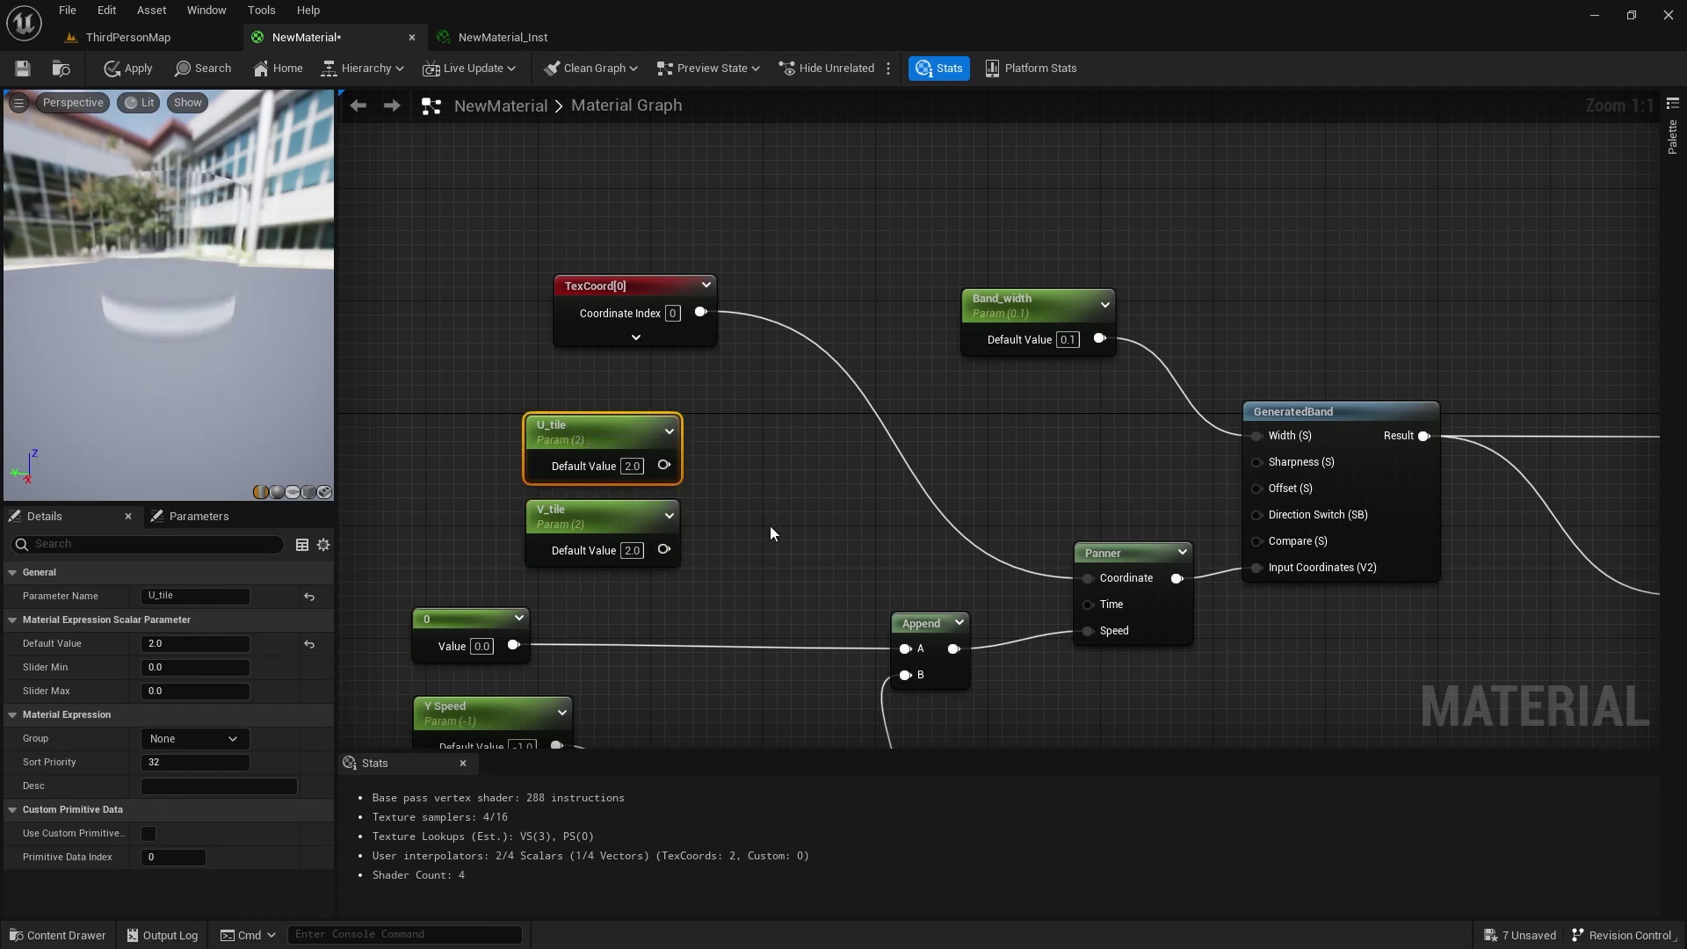
- Change U_tile's default value to 1.0
click(633, 467)
text(1)
key(Return)
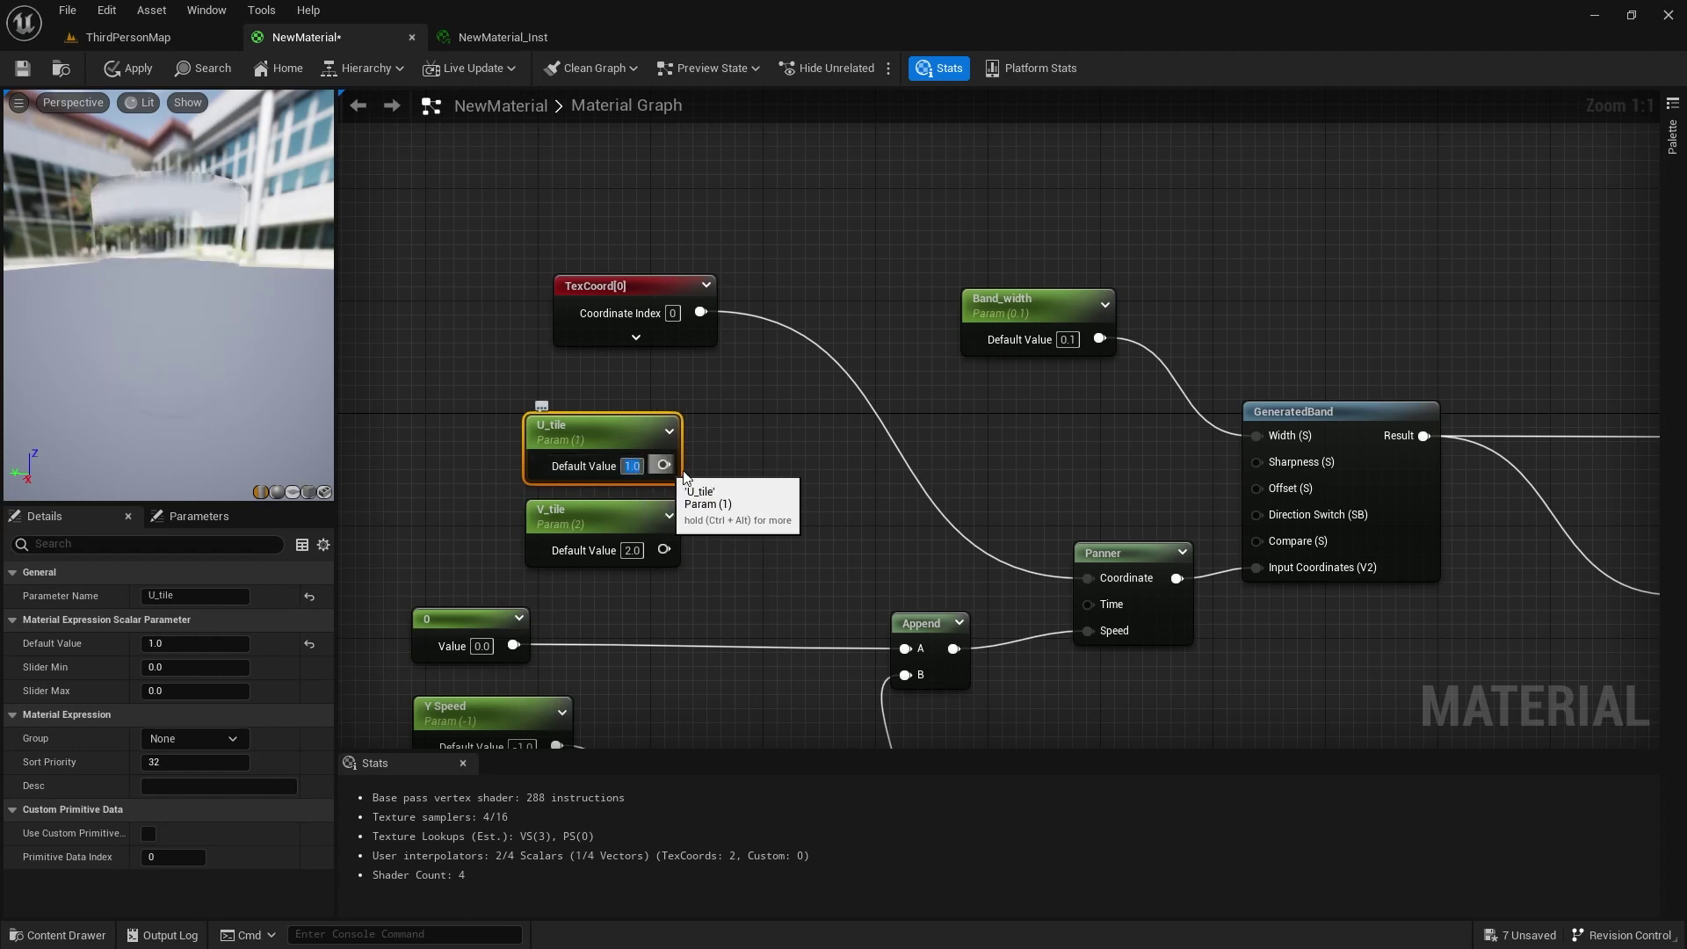
key(Tab)
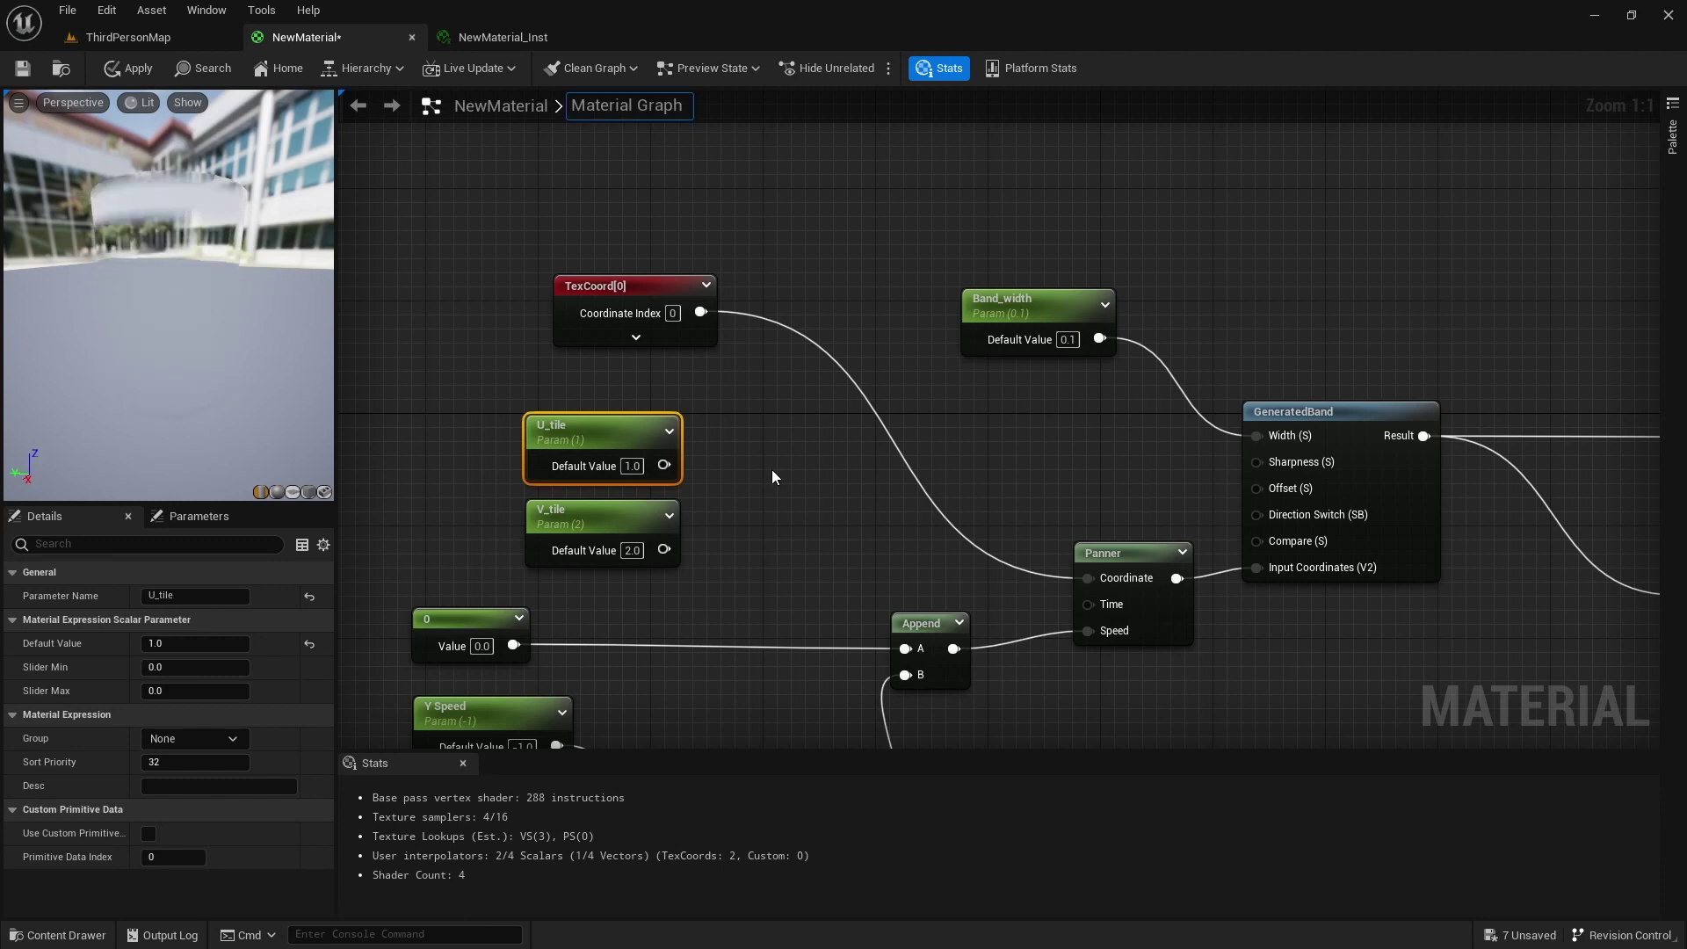
- Add an Append node combining U_tile and V_tile
click(772, 477)
right_click(772, 477)
text(app)
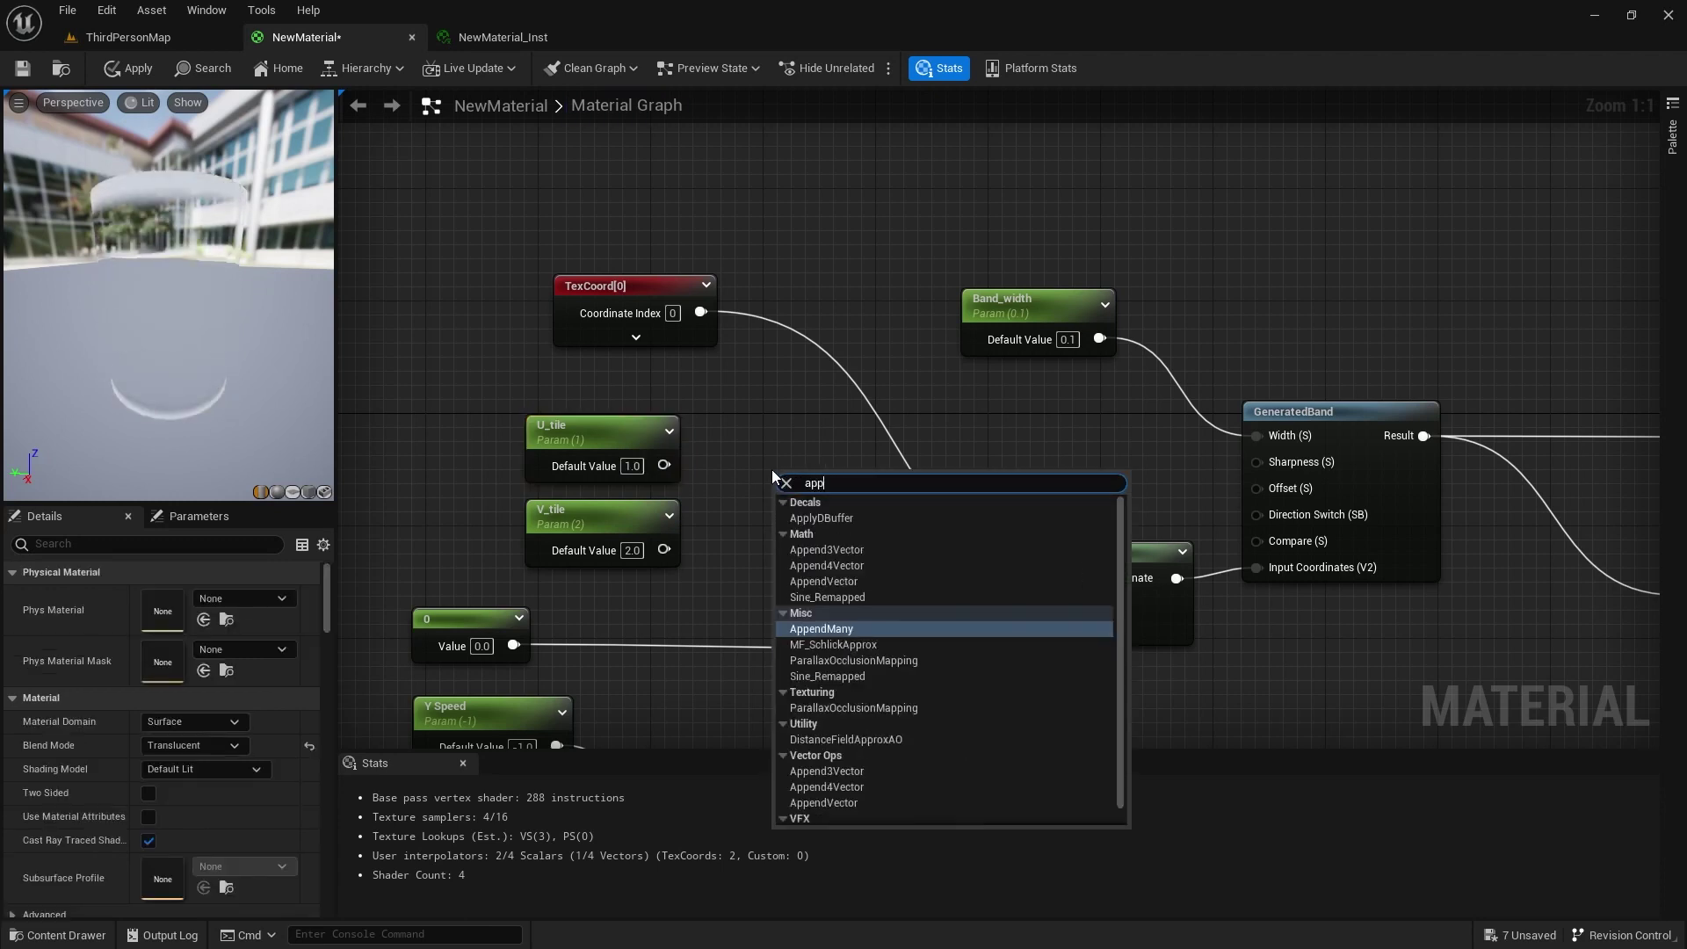
click(835, 796)
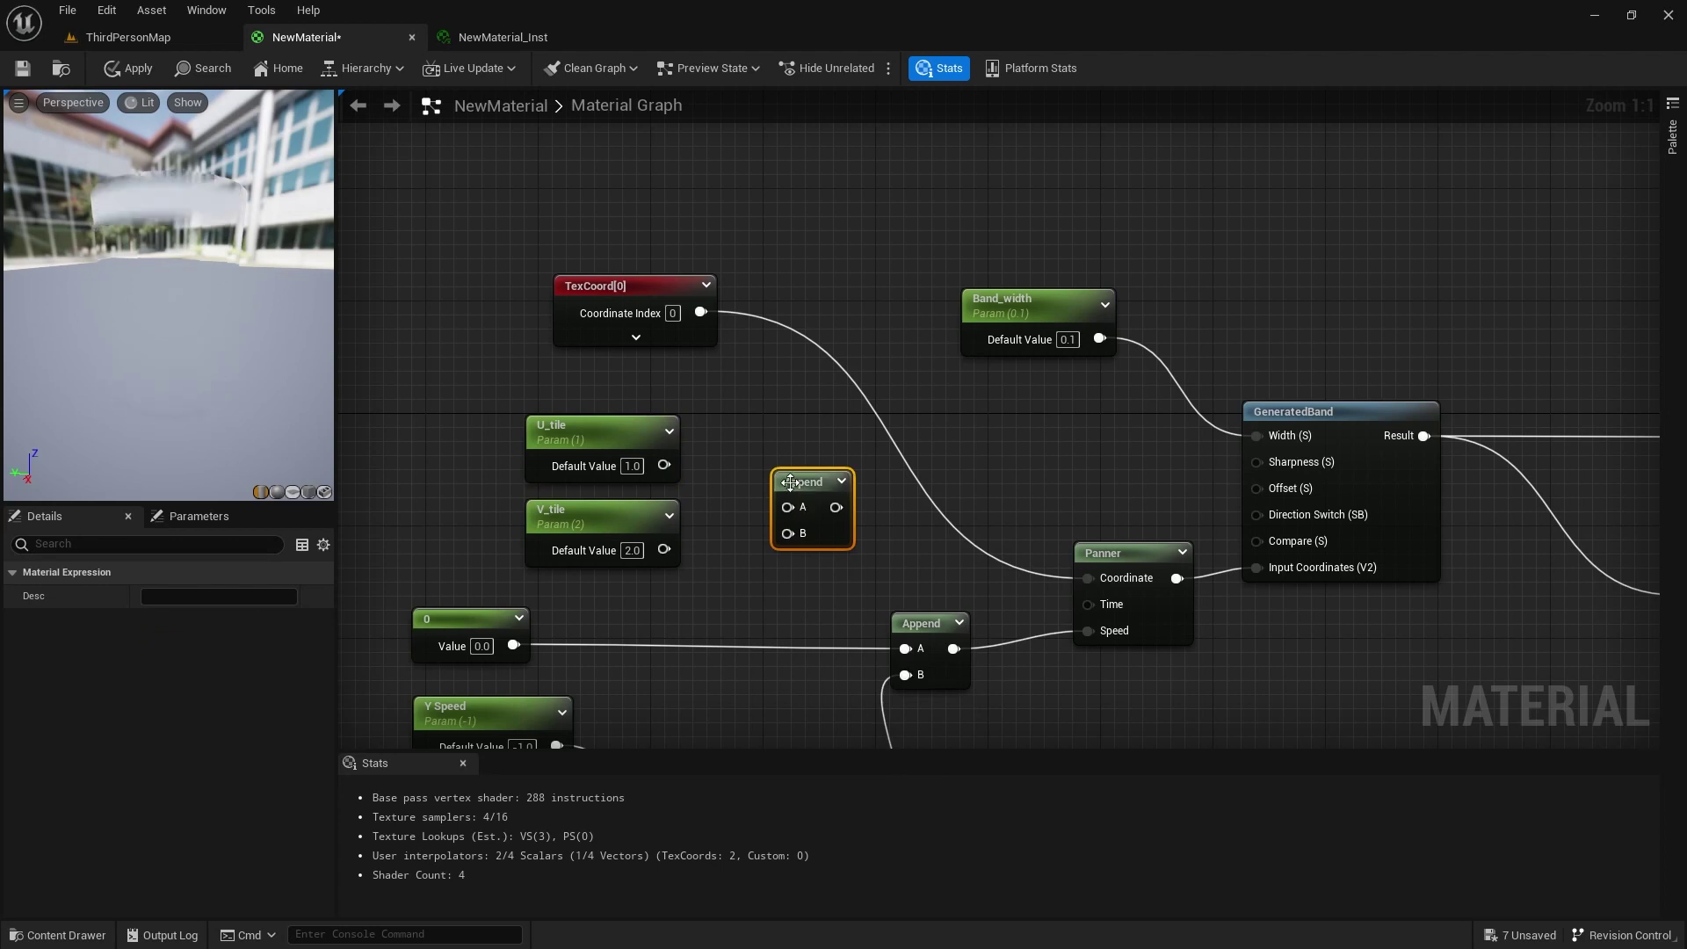
drag(794, 479, 750, 480)
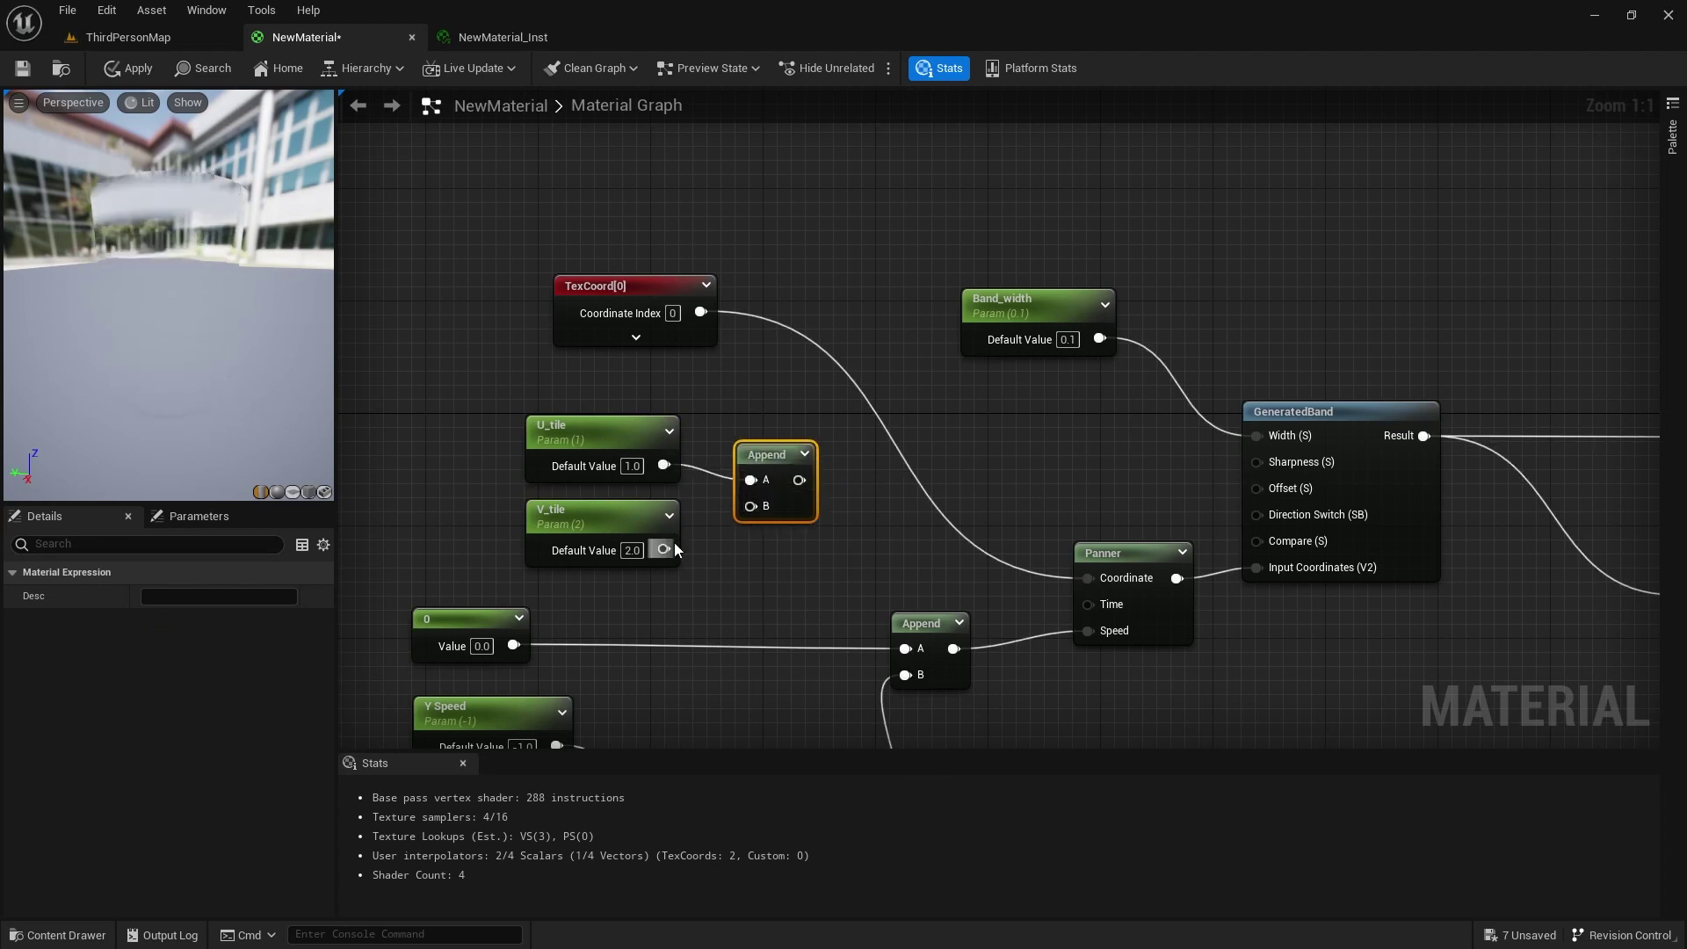
drag(665, 549, 752, 506)
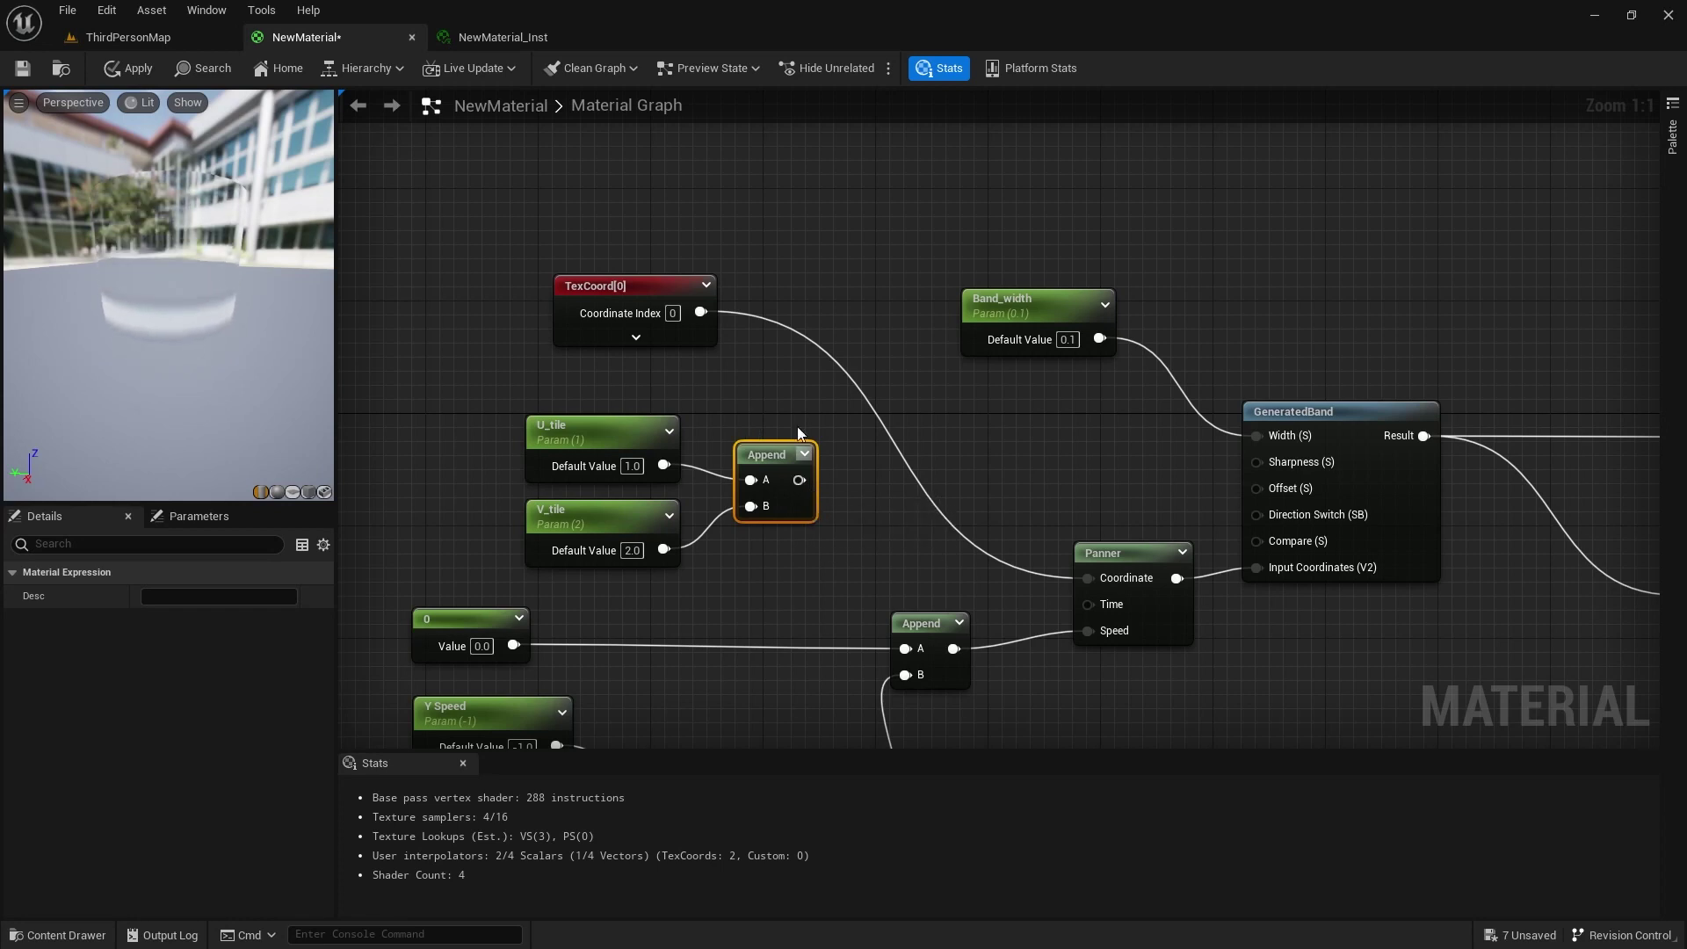
- Multiply TexCoord by the Append result and feed it into the Panner's Coordinate
click(879, 501)
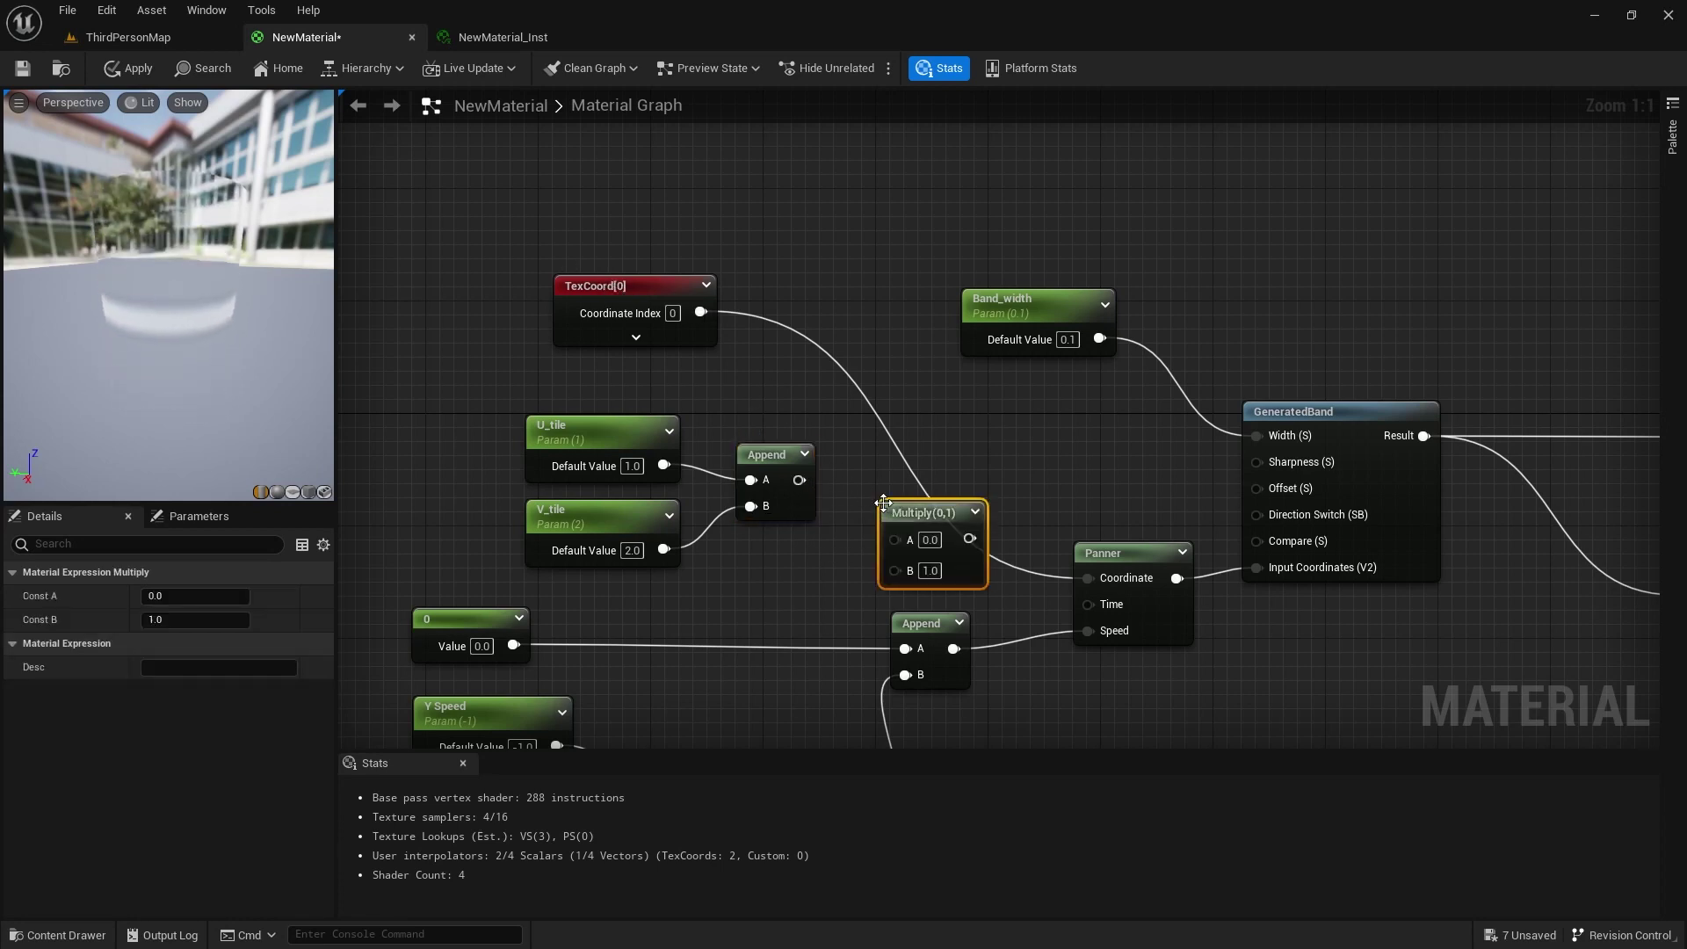
drag(908, 508, 933, 412)
drag(701, 312, 918, 438)
drag(798, 480, 800, 486)
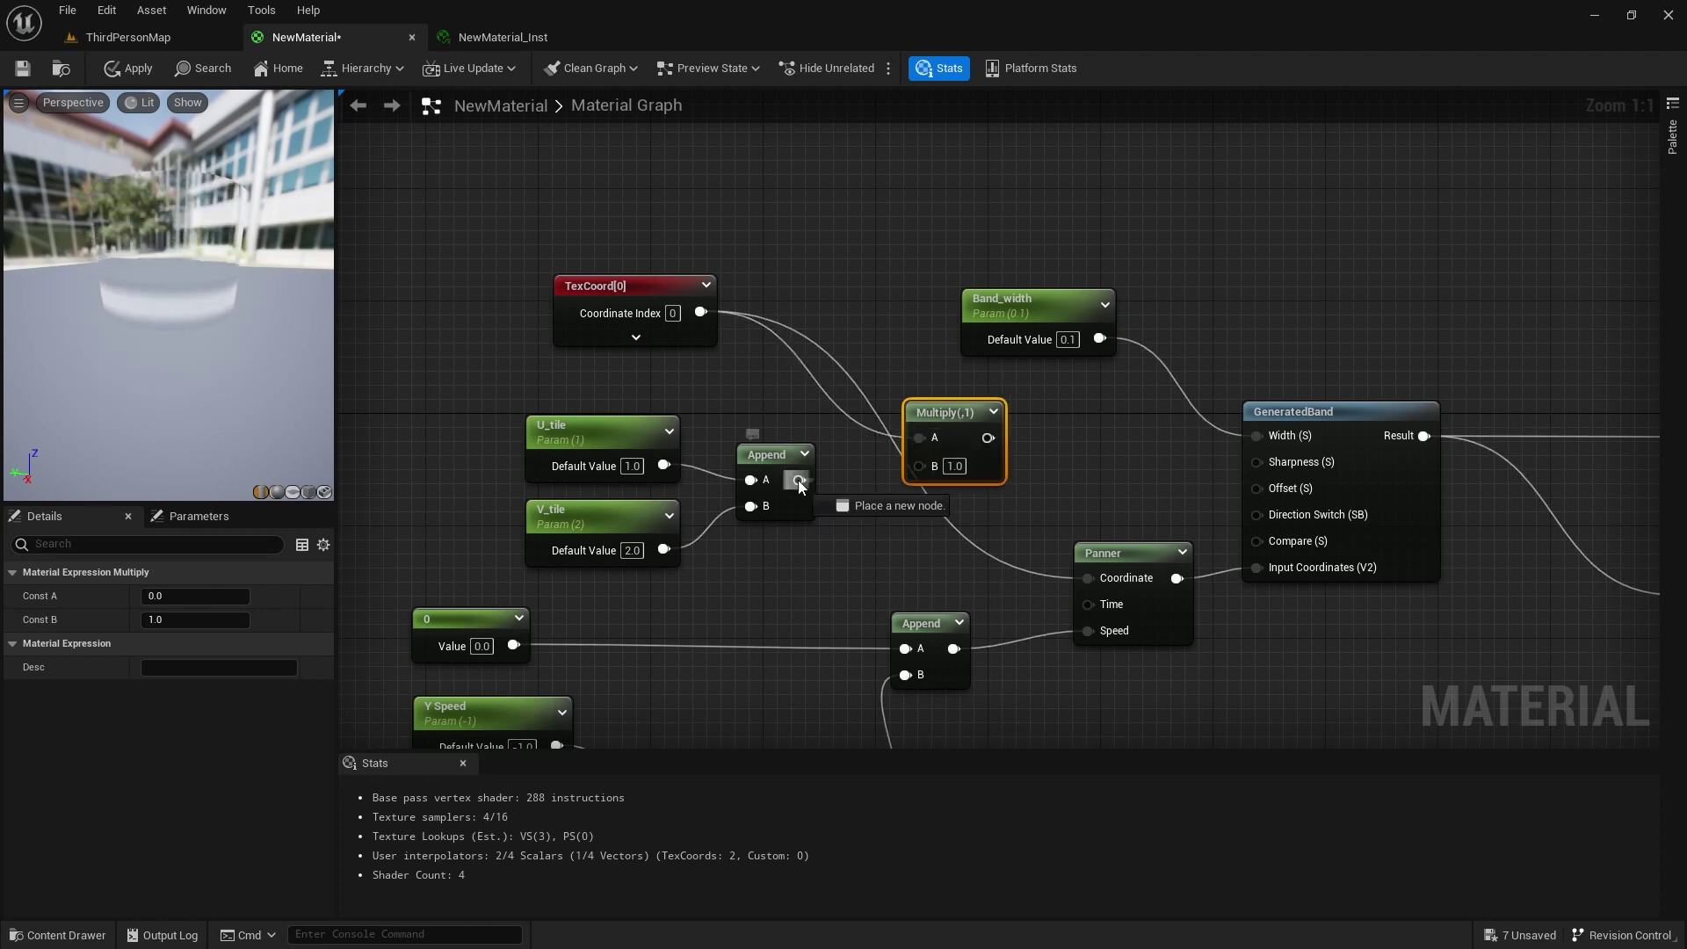
drag(915, 466, 915, 467)
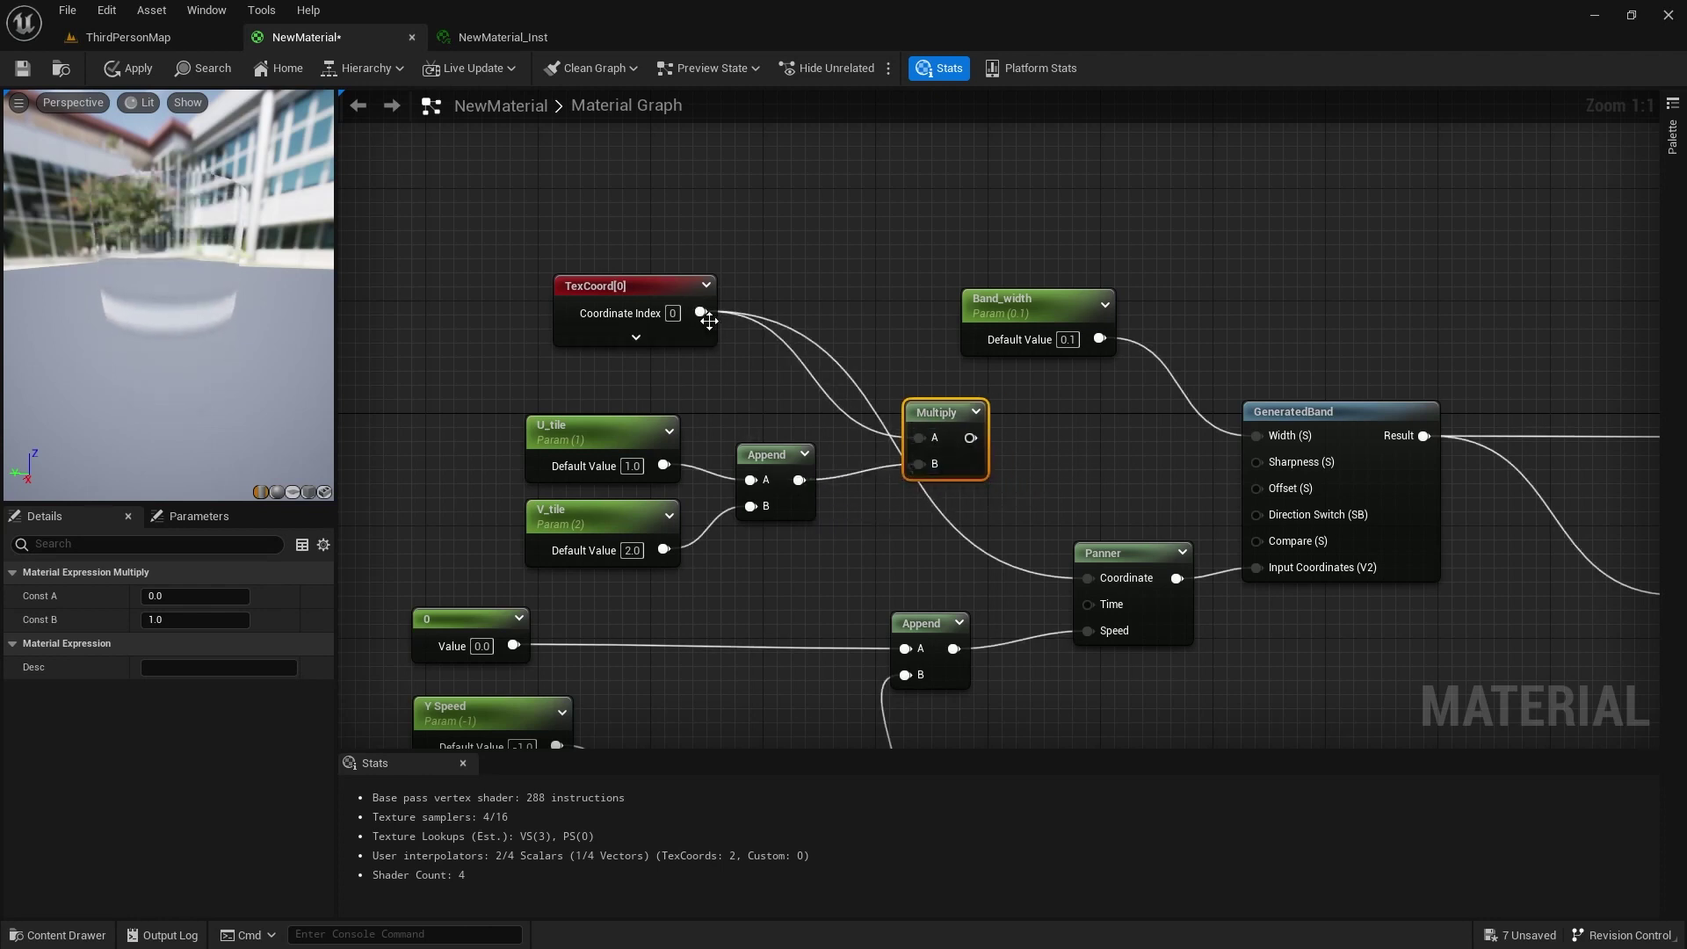
click(613, 299)
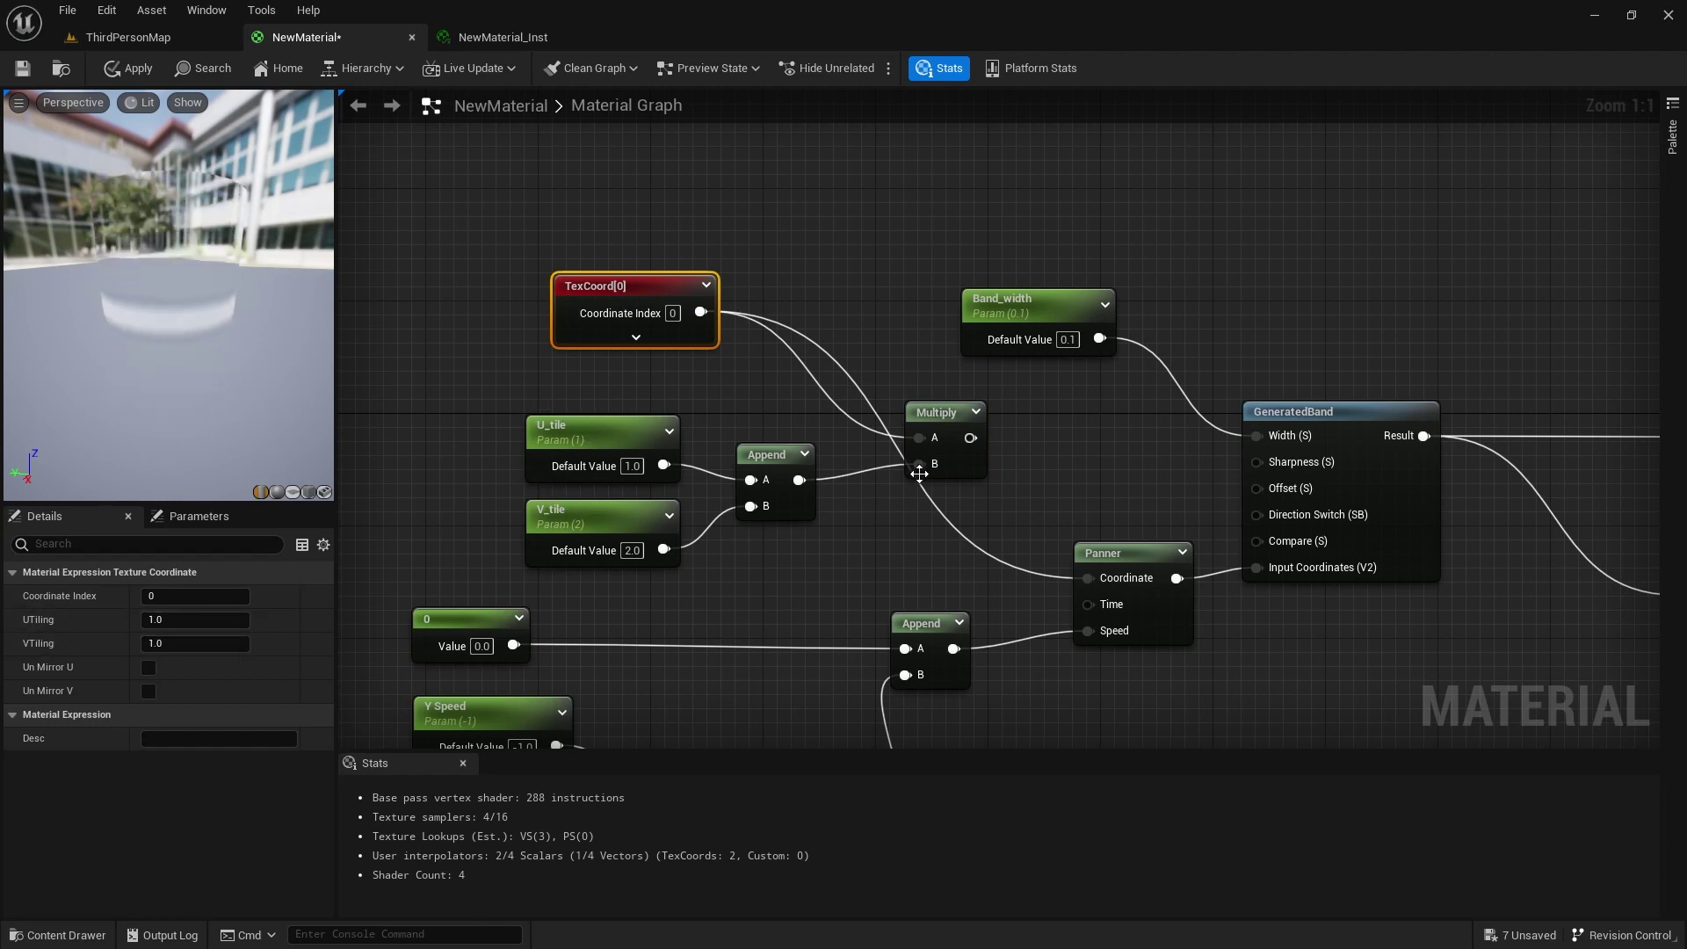
drag(970, 438, 1009, 459)
drag(1078, 574, 1088, 578)
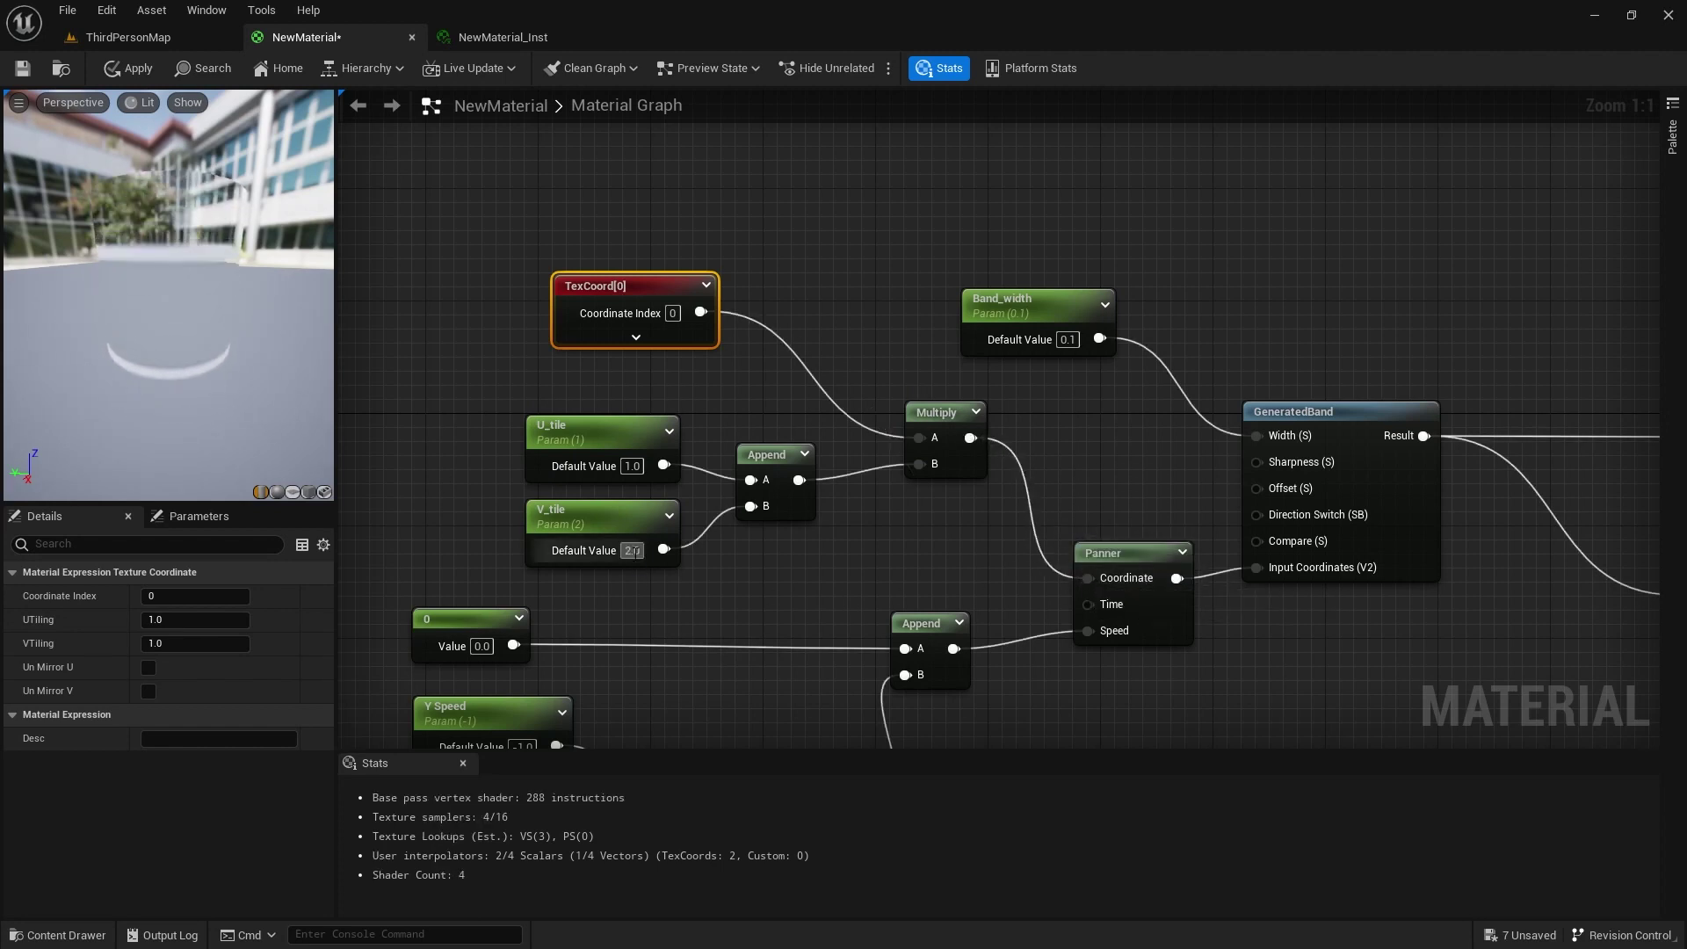
- Set V_tile's default value to 5
click(641, 554)
text(5)
key(Return)
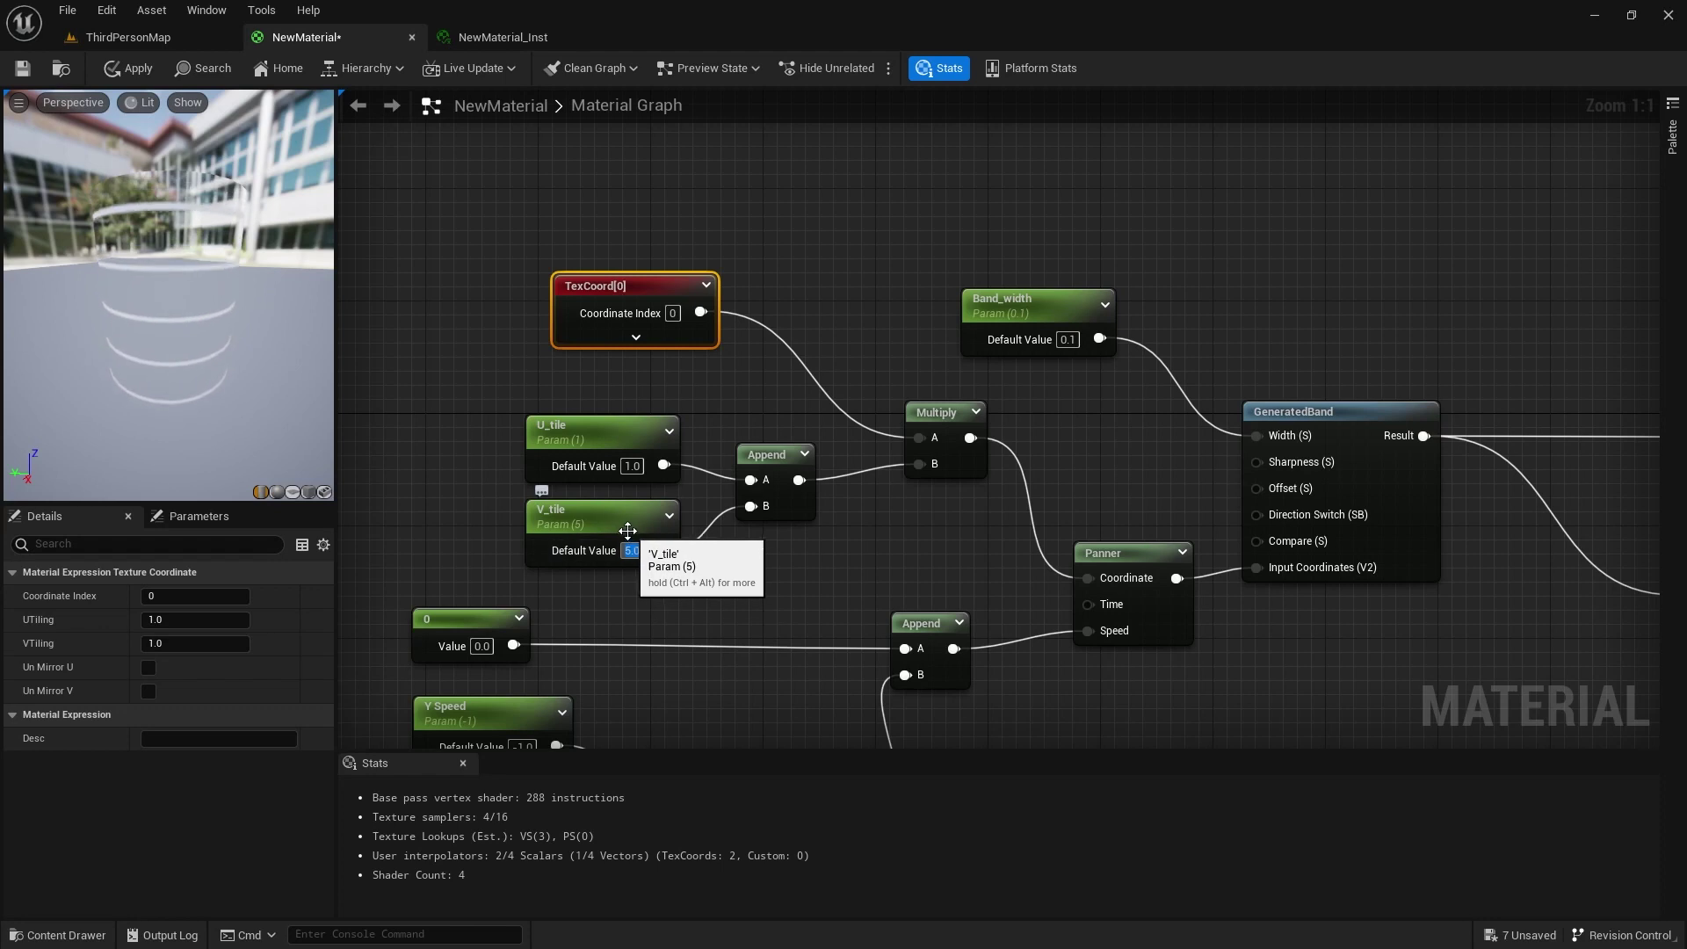
click(450, 436)
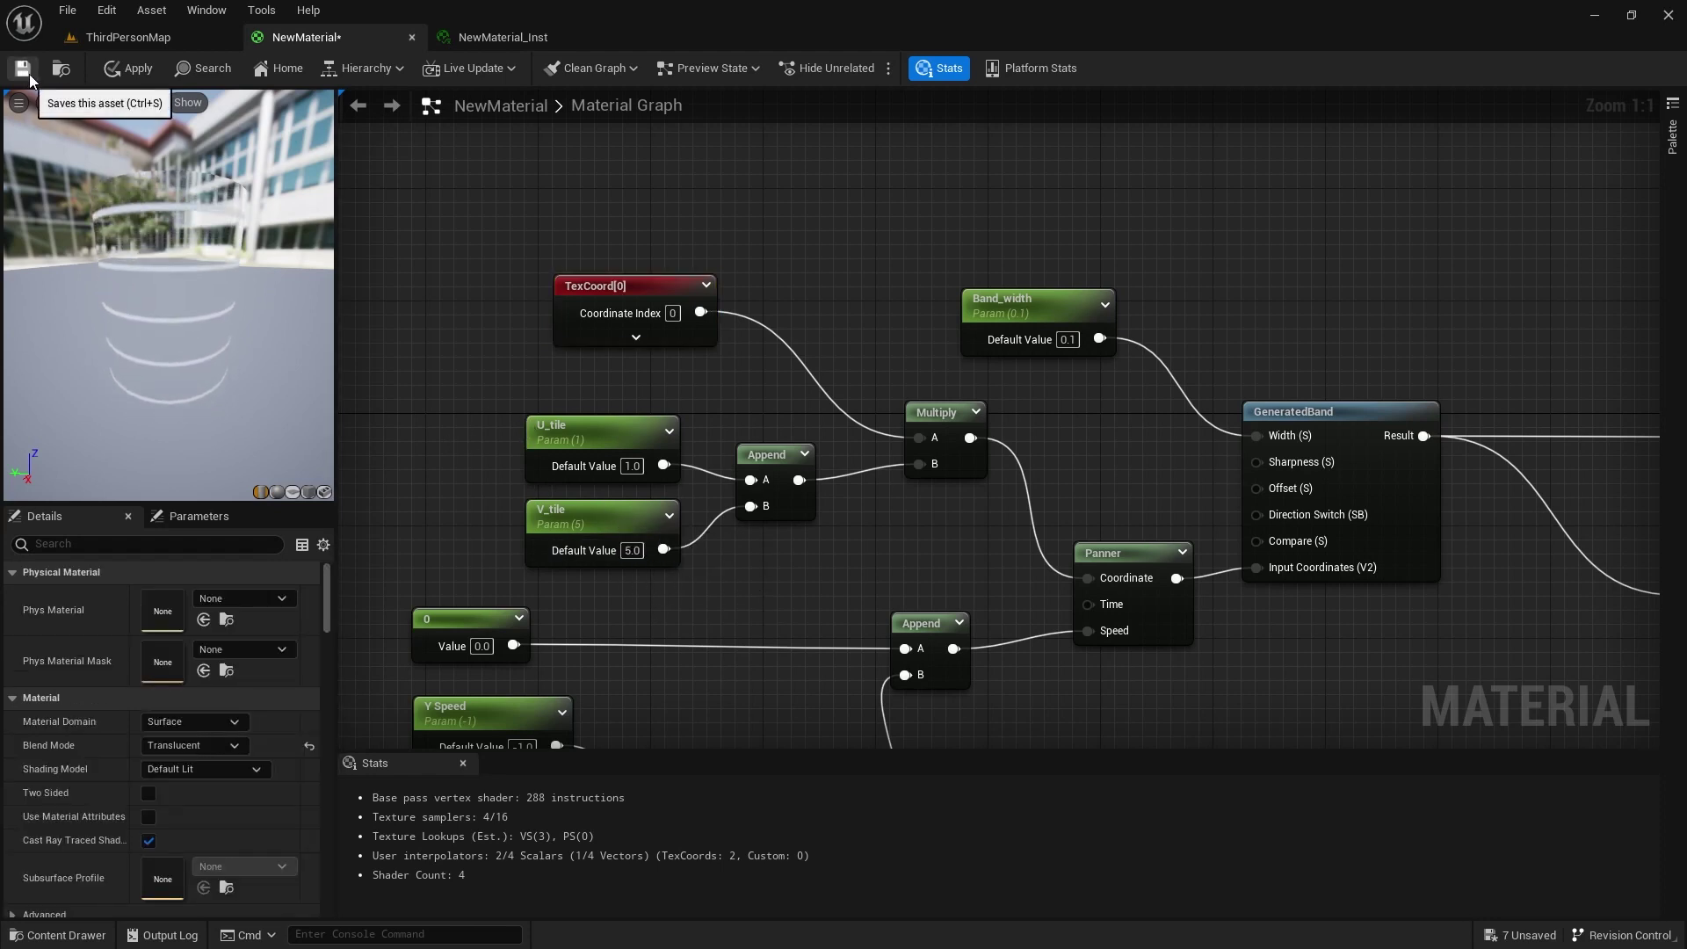
- Save NewMaterial and view the tiled bands on the columns in ThirdPersonMap
right_drag(727, 415, 741, 208)
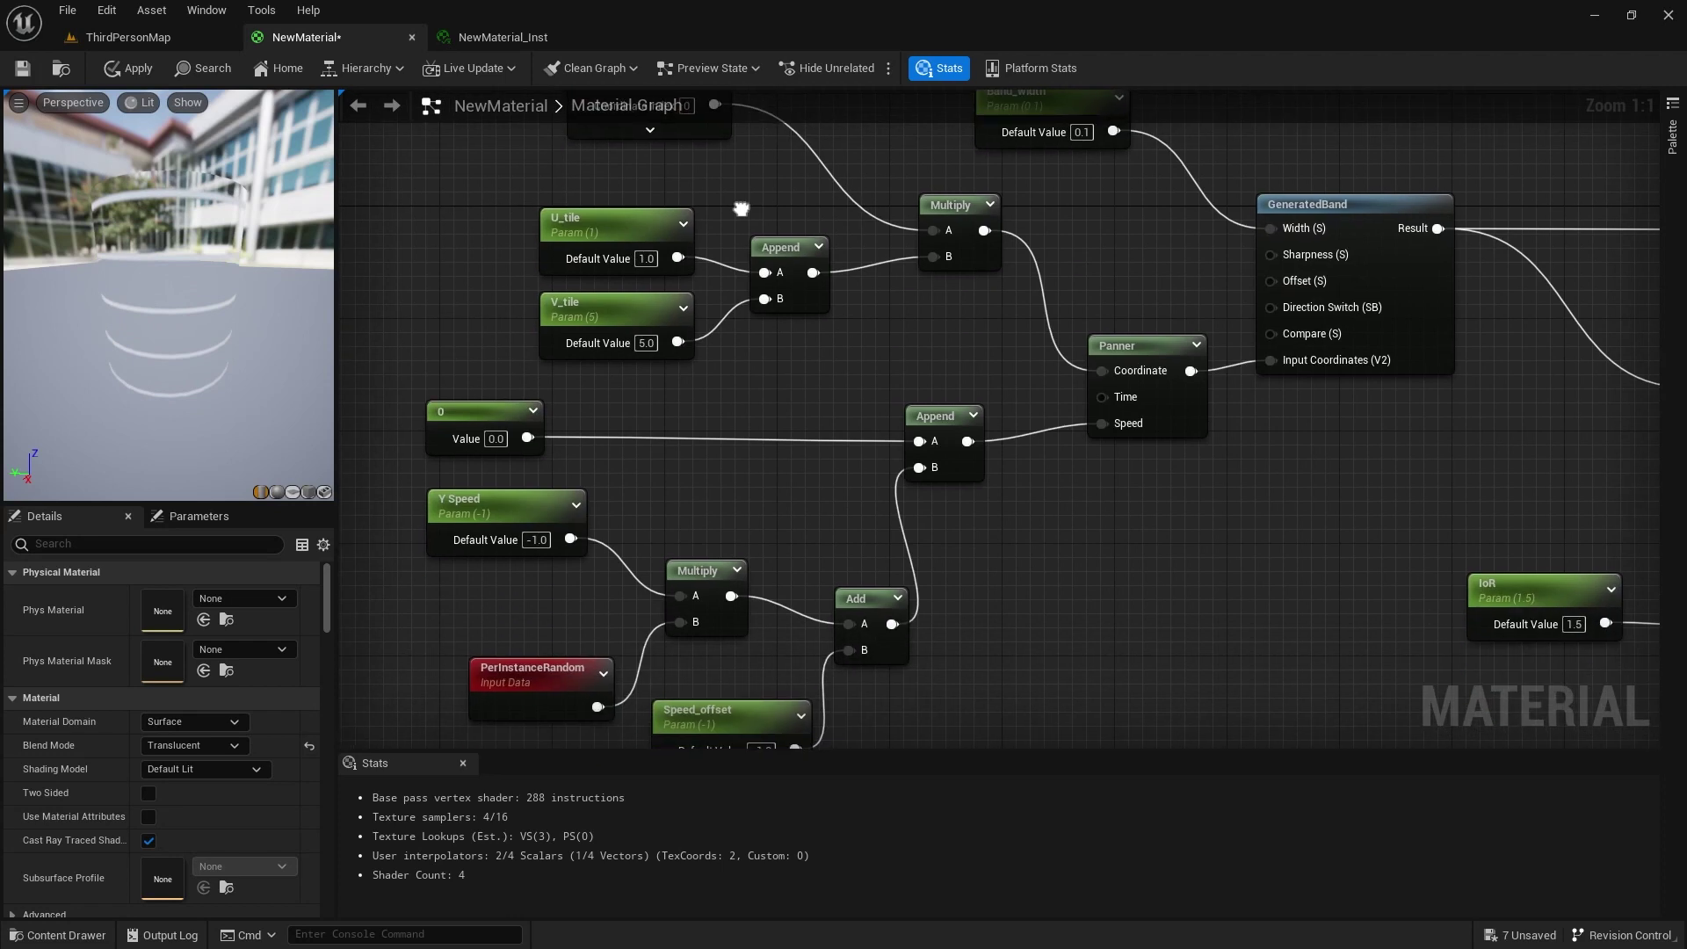
mouse_move(538, 672)
mouse_down()
mouse_move(510, 643)
mouse_move(520, 666)
mouse_up()
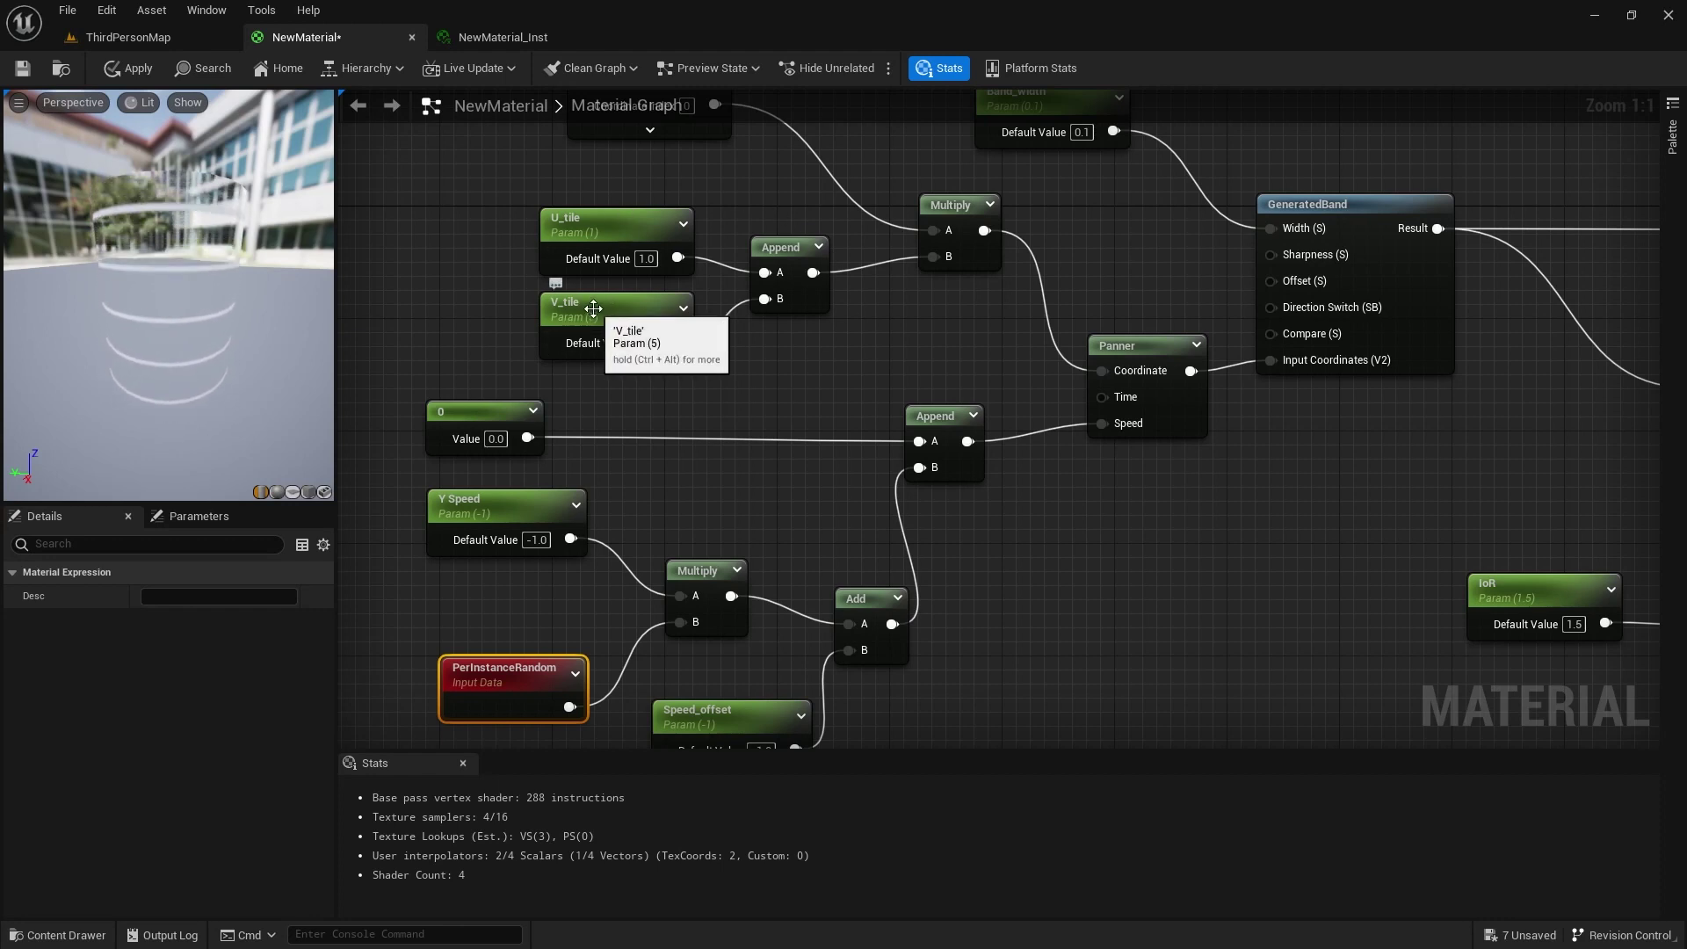
click(23, 70)
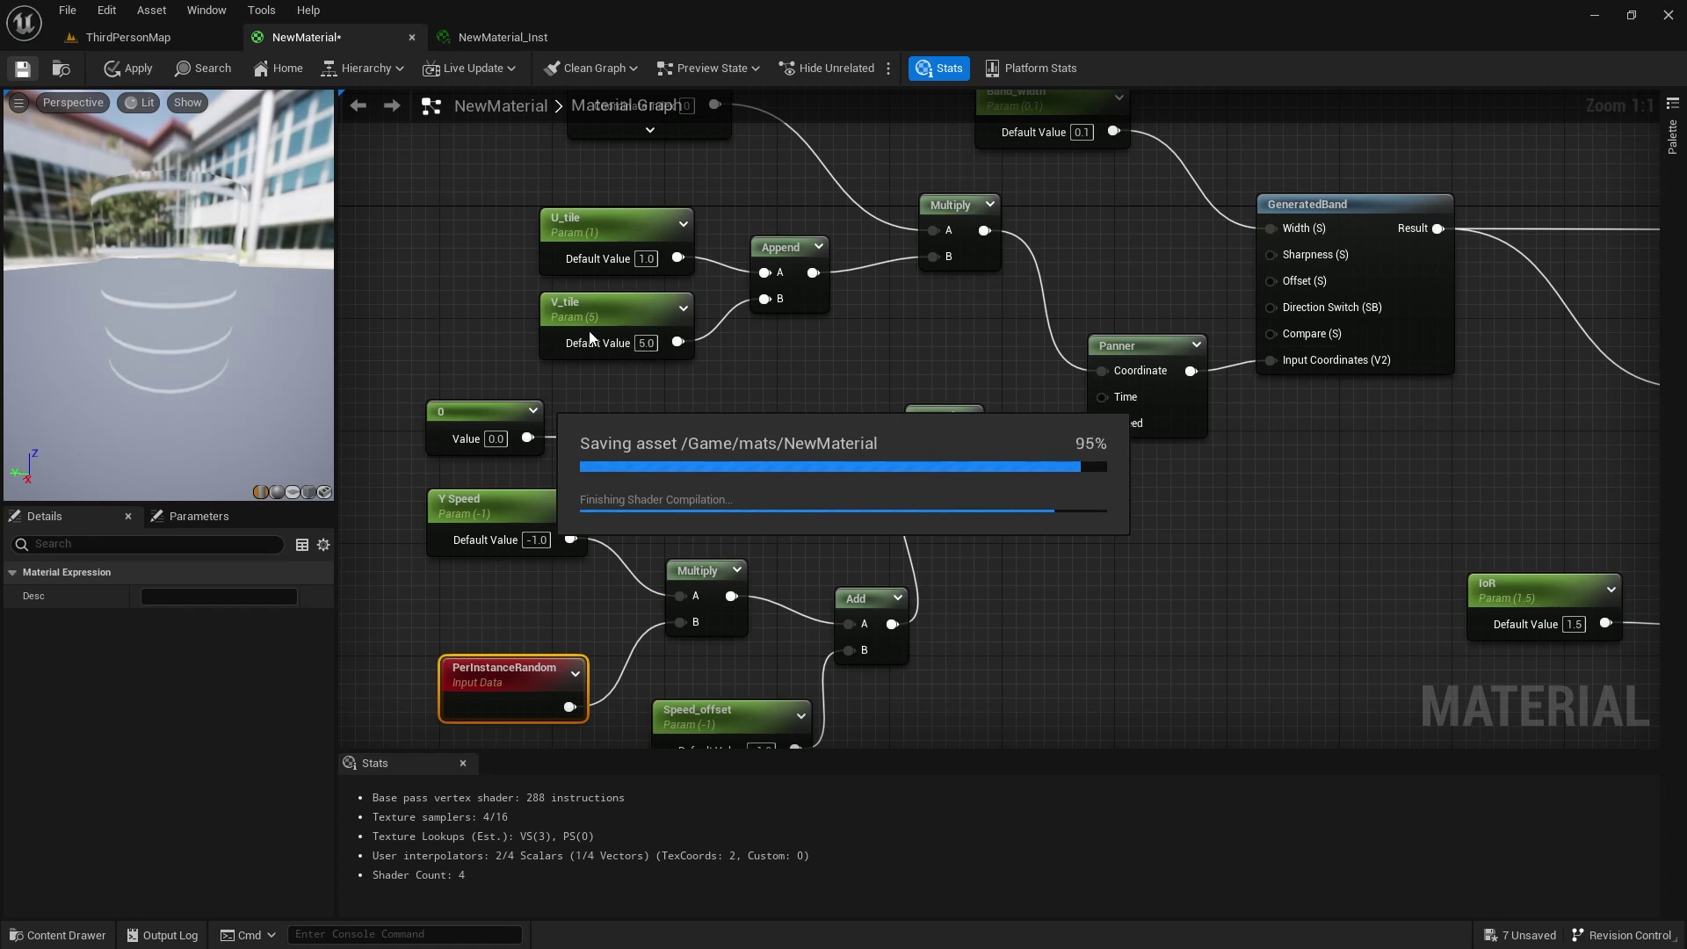
click(129, 33)
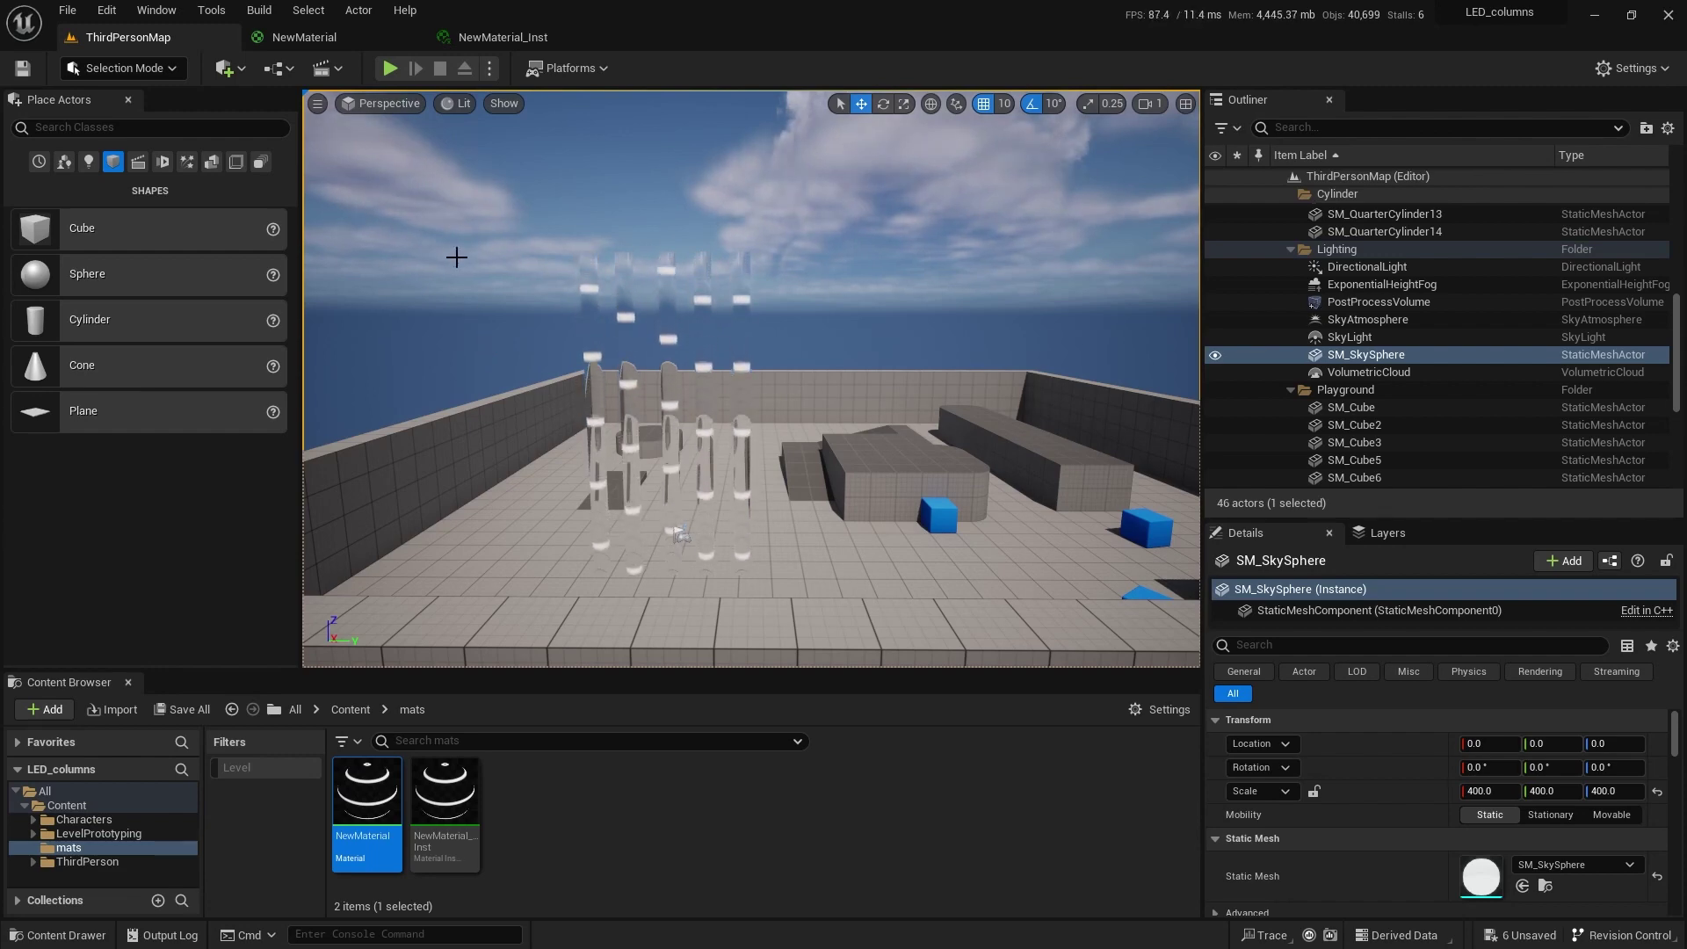
- Nudge the PerInstanceRandom, GeneratedBand and Append nodes, then connect GeneratedBand's Result to Emissive Color
click(304, 37)
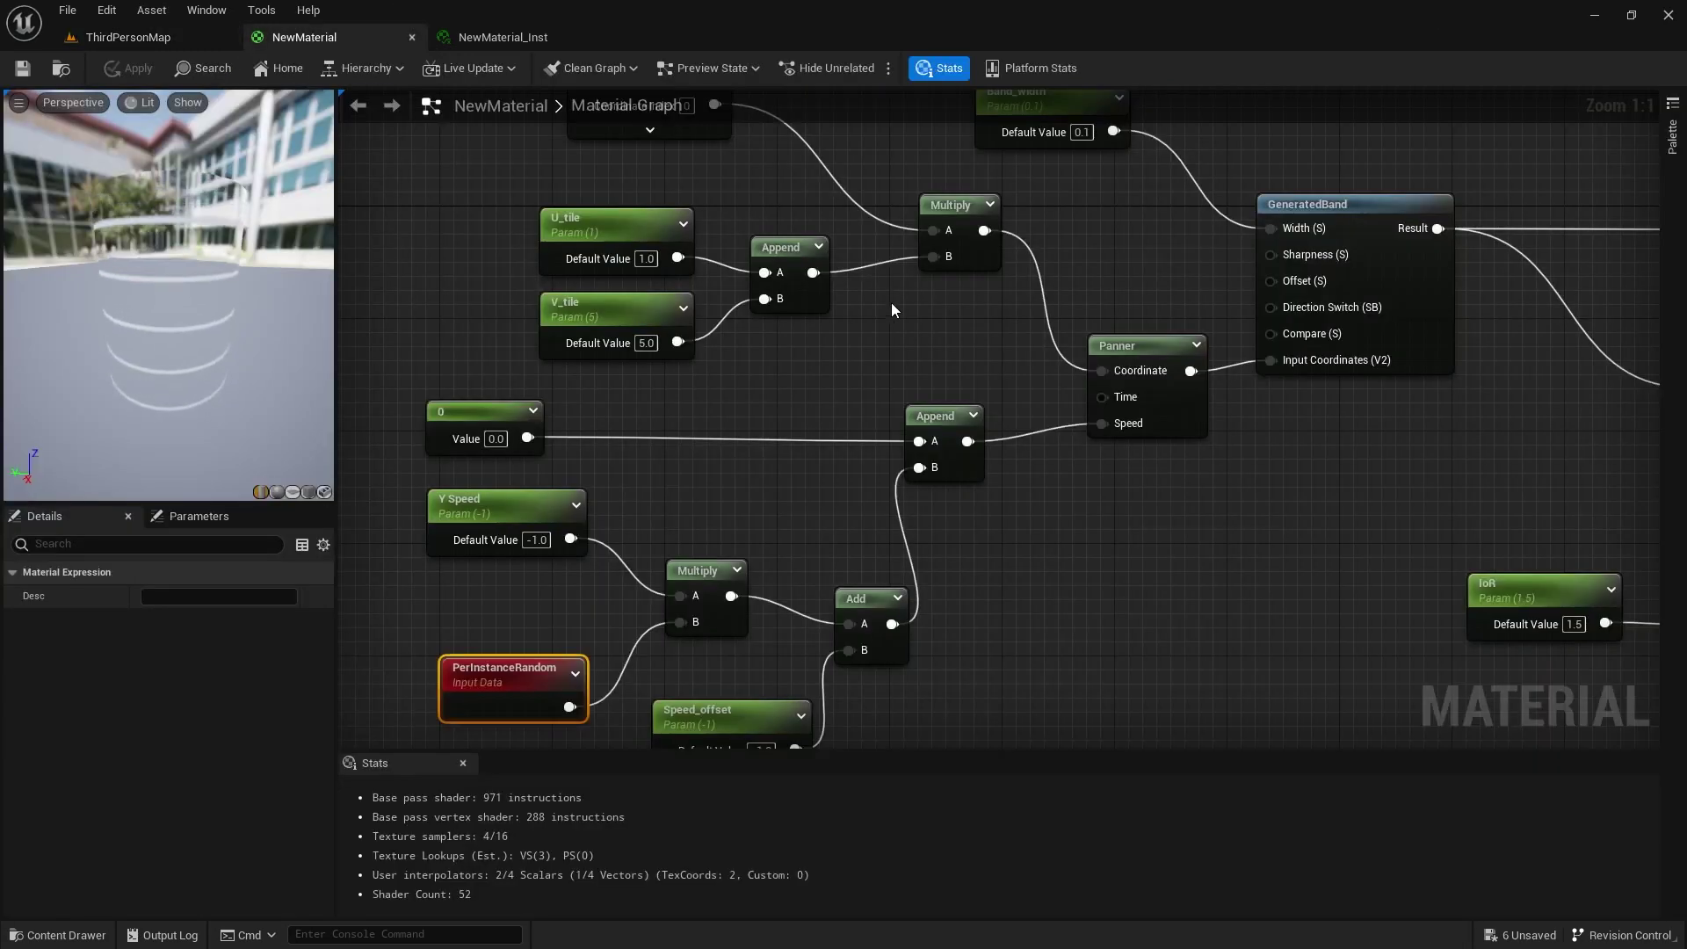
right_drag(891, 302, 893, 203)
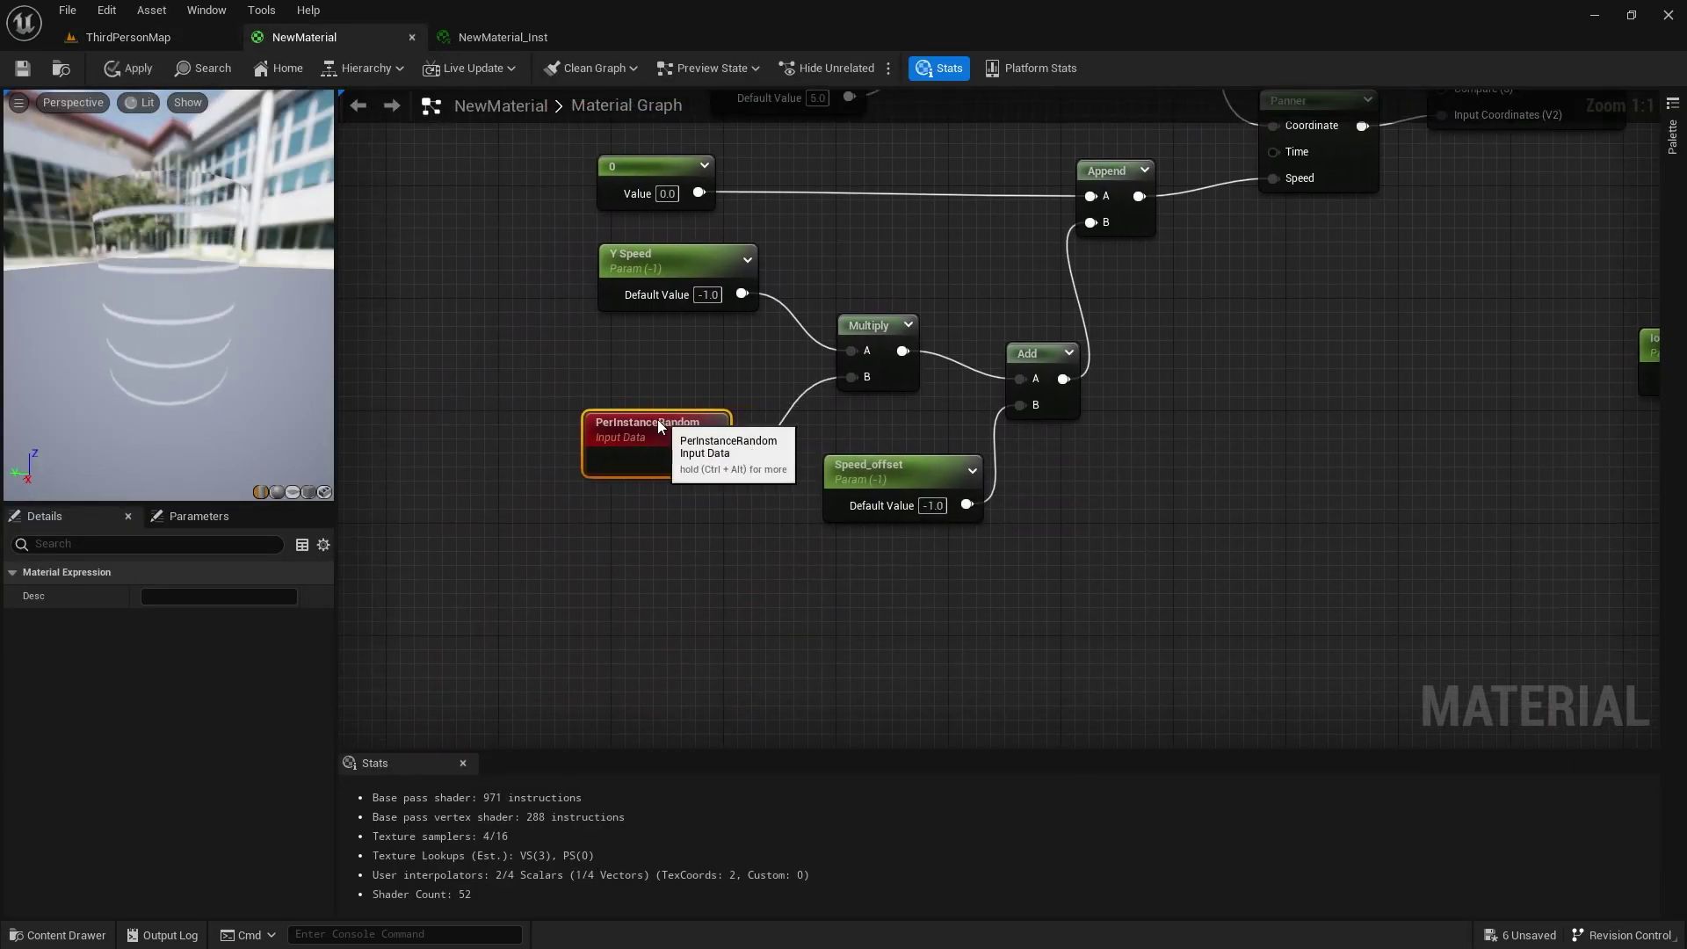
drag(658, 420, 615, 433)
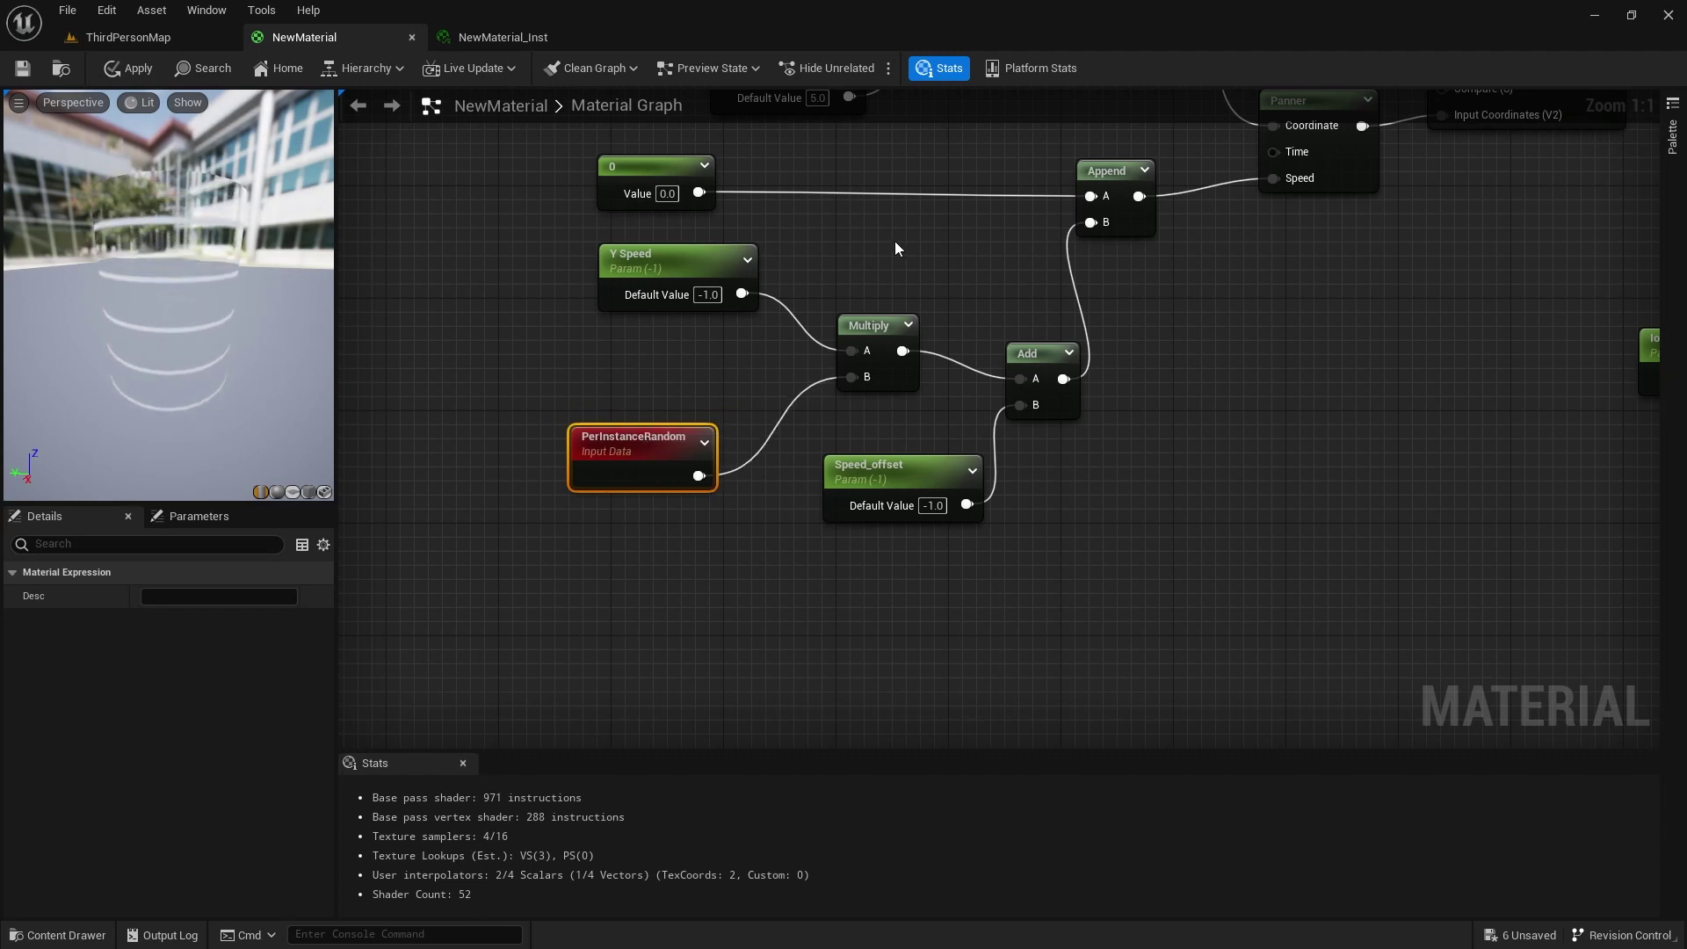
right_drag(894, 240, 471, 531)
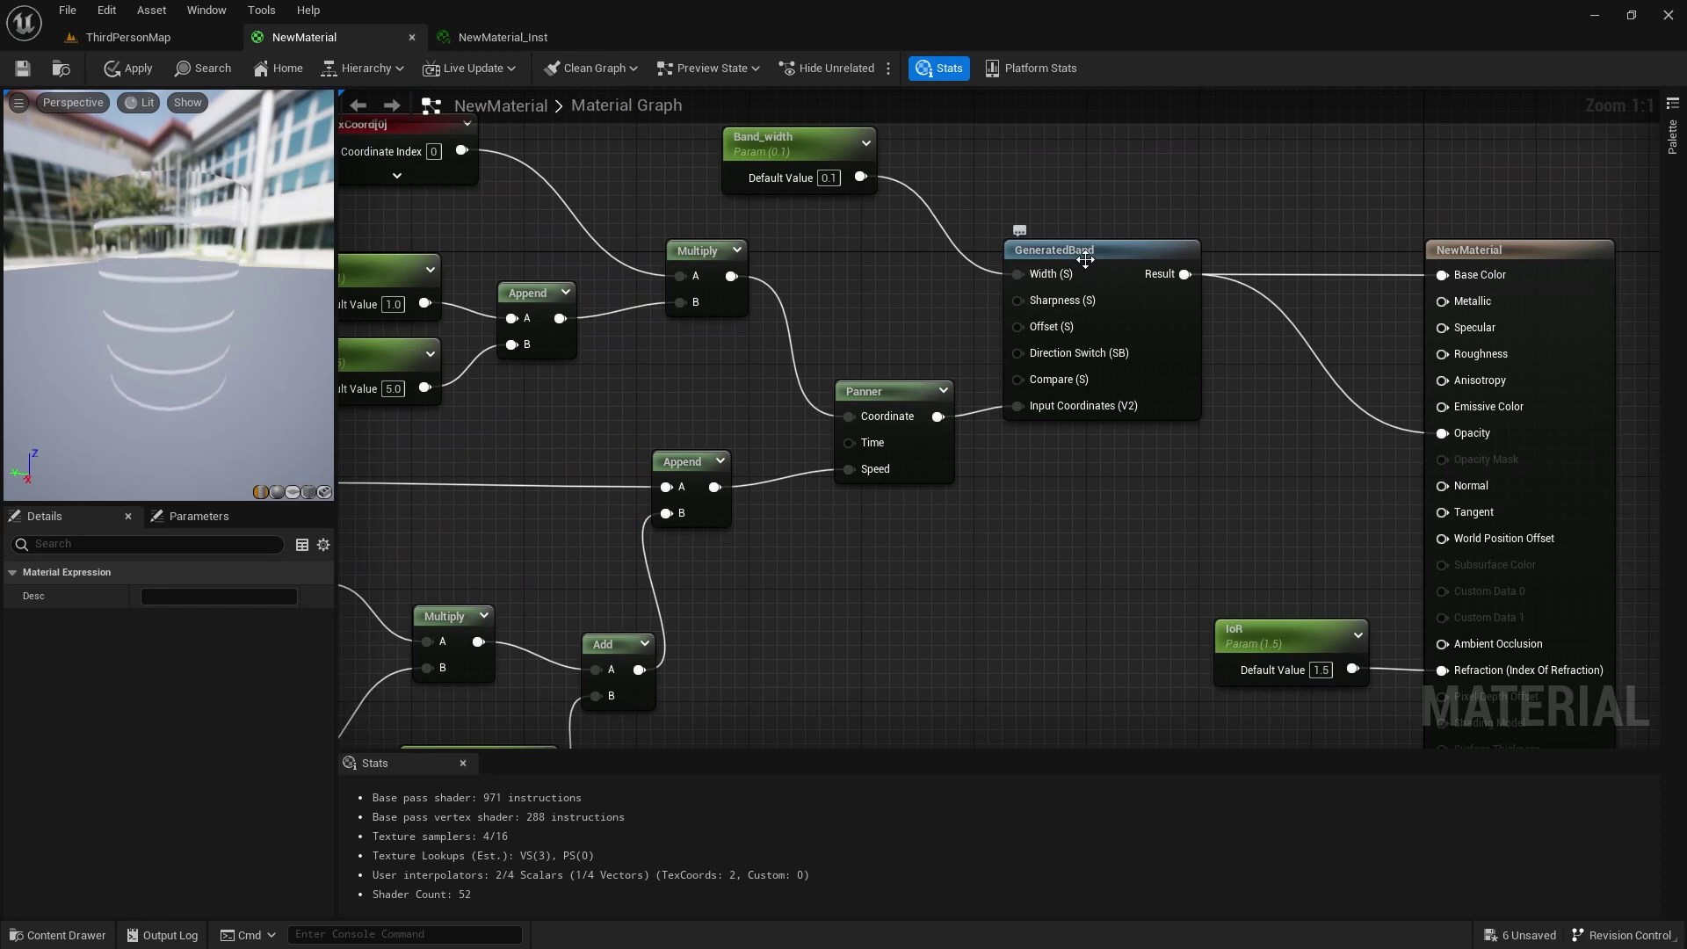
drag(1088, 251, 1125, 241)
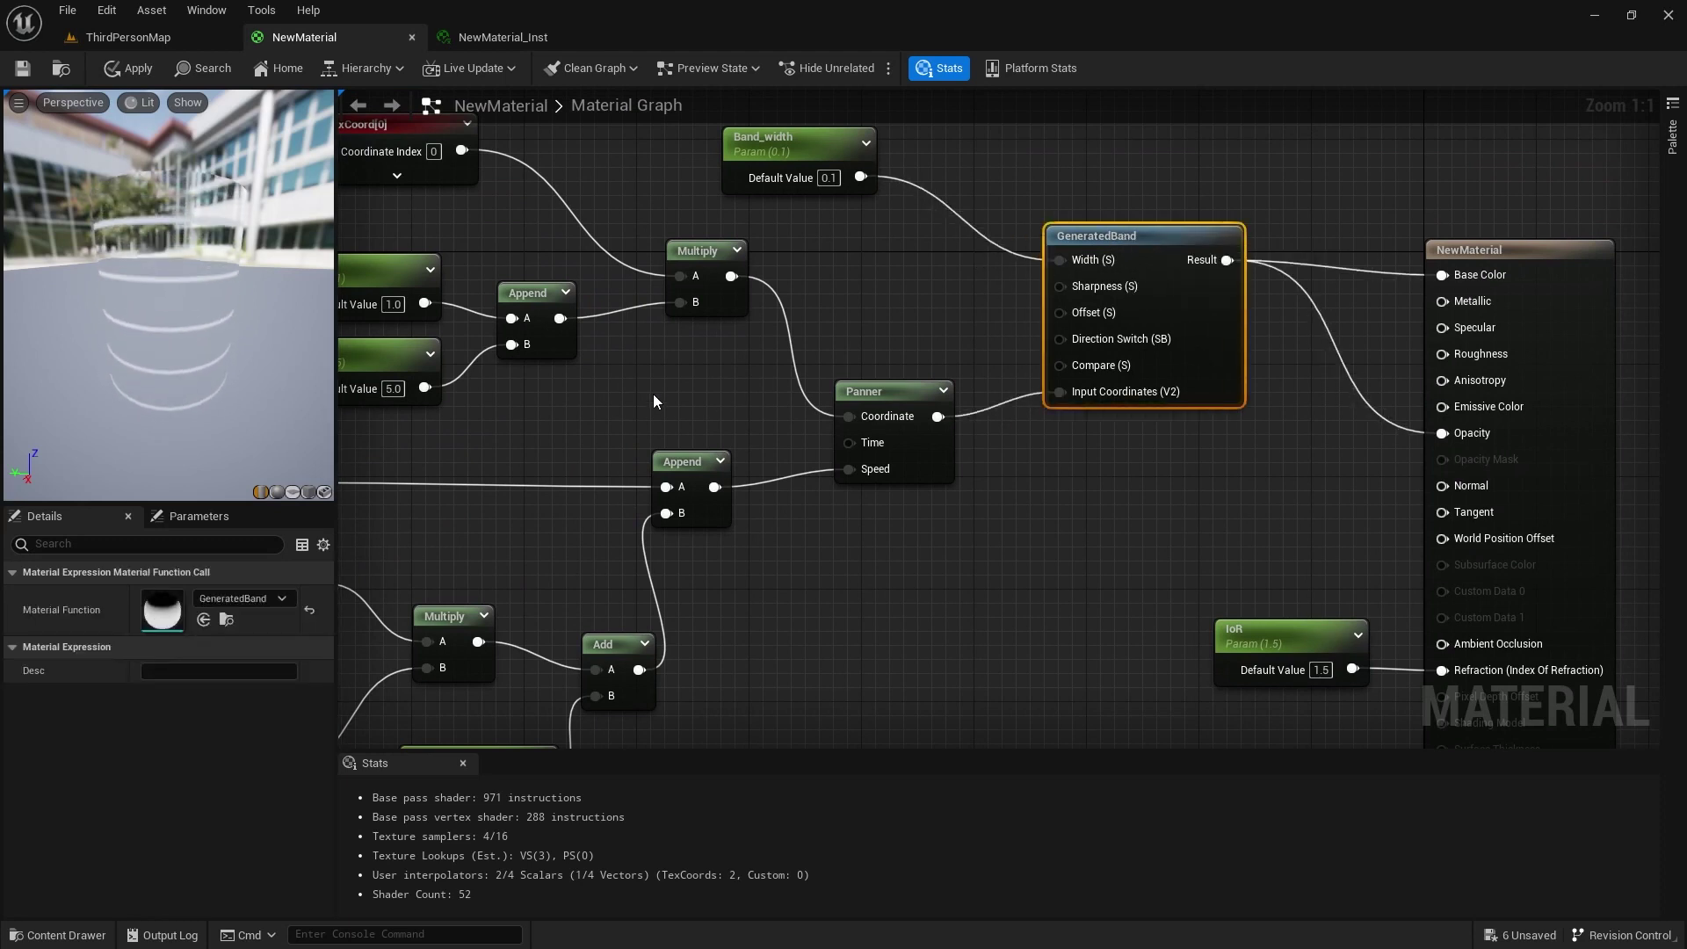
right_drag(652, 394, 821, 458)
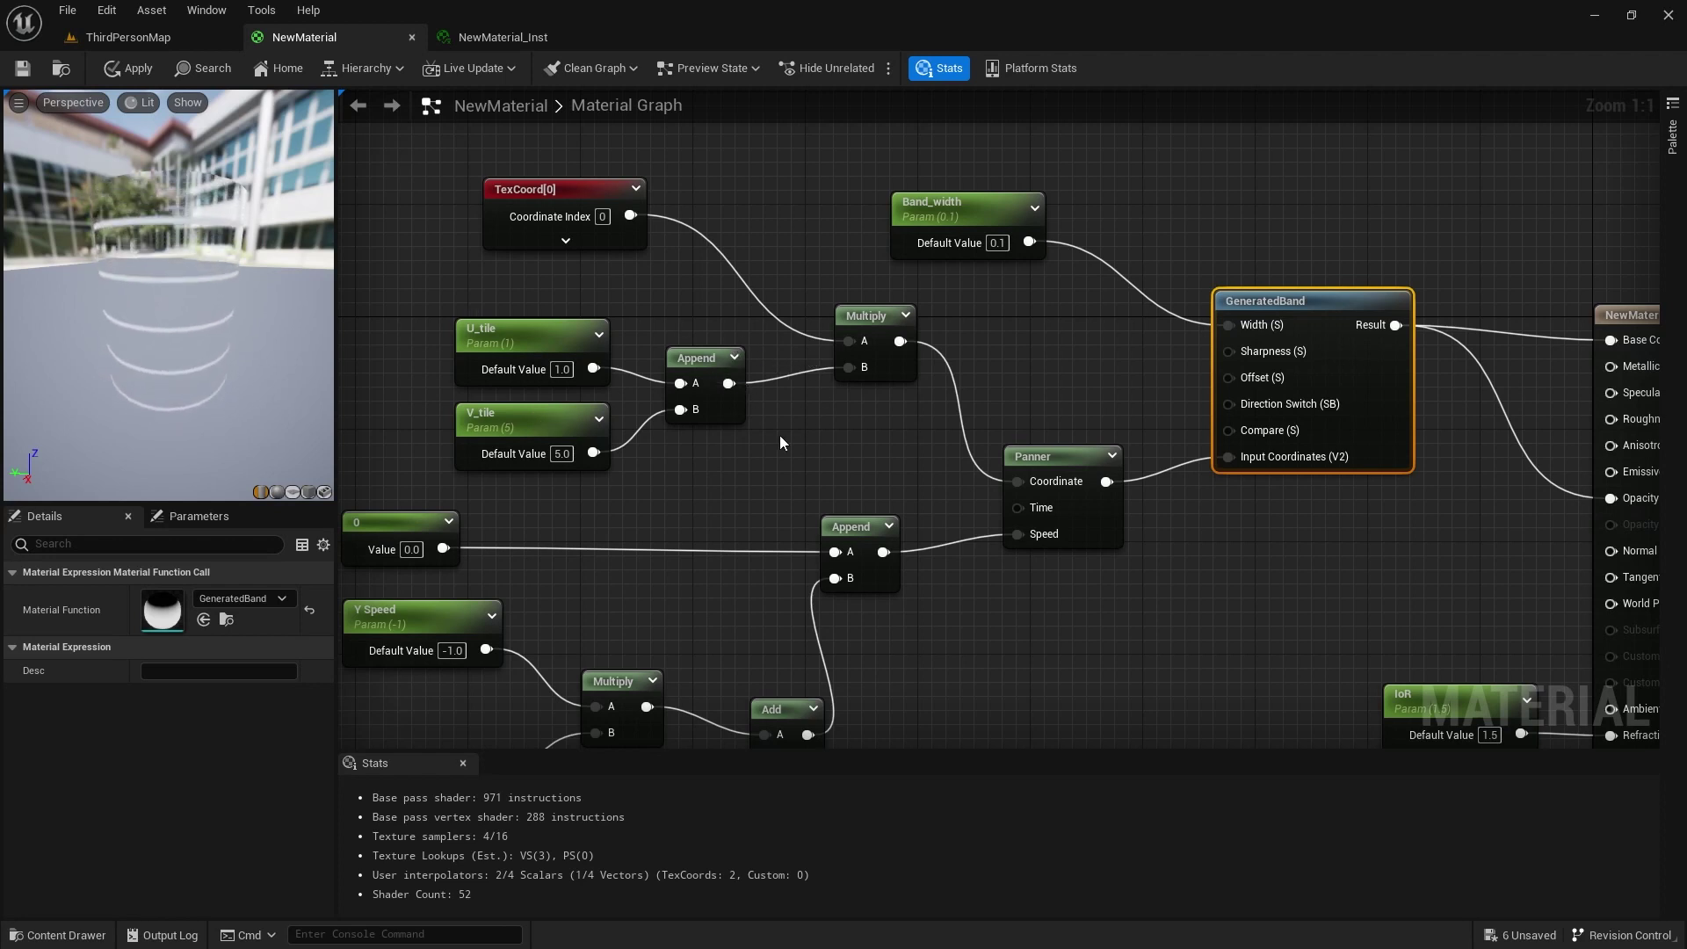
drag(694, 374, 694, 360)
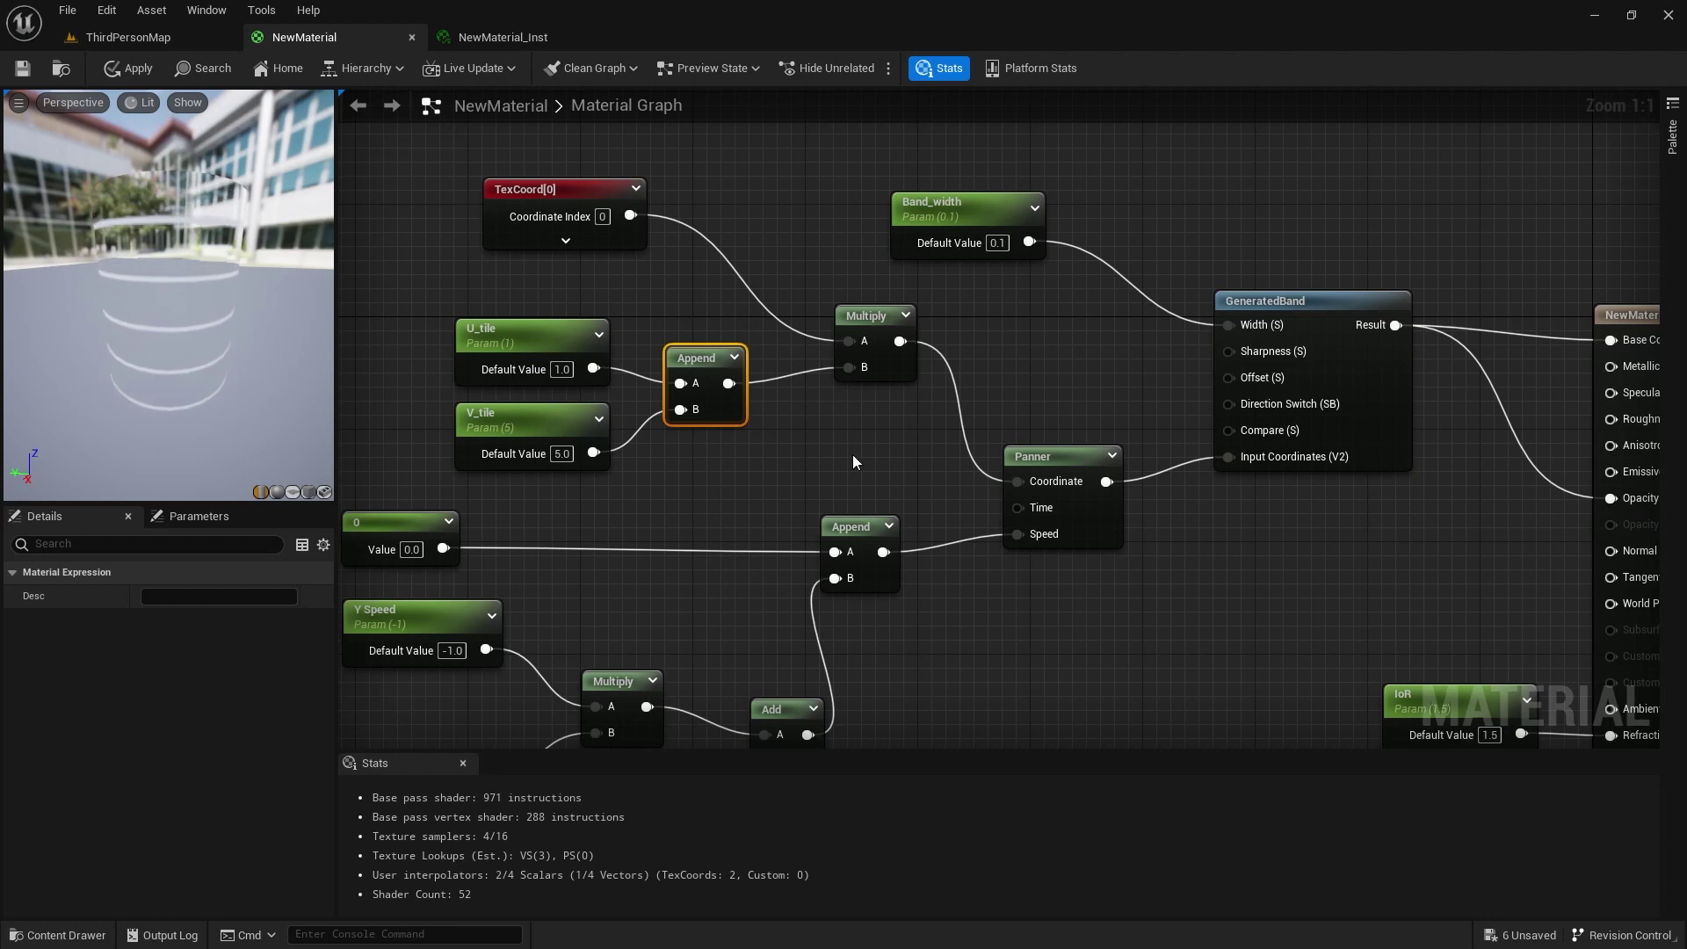
right_drag(857, 455, 475, 383)
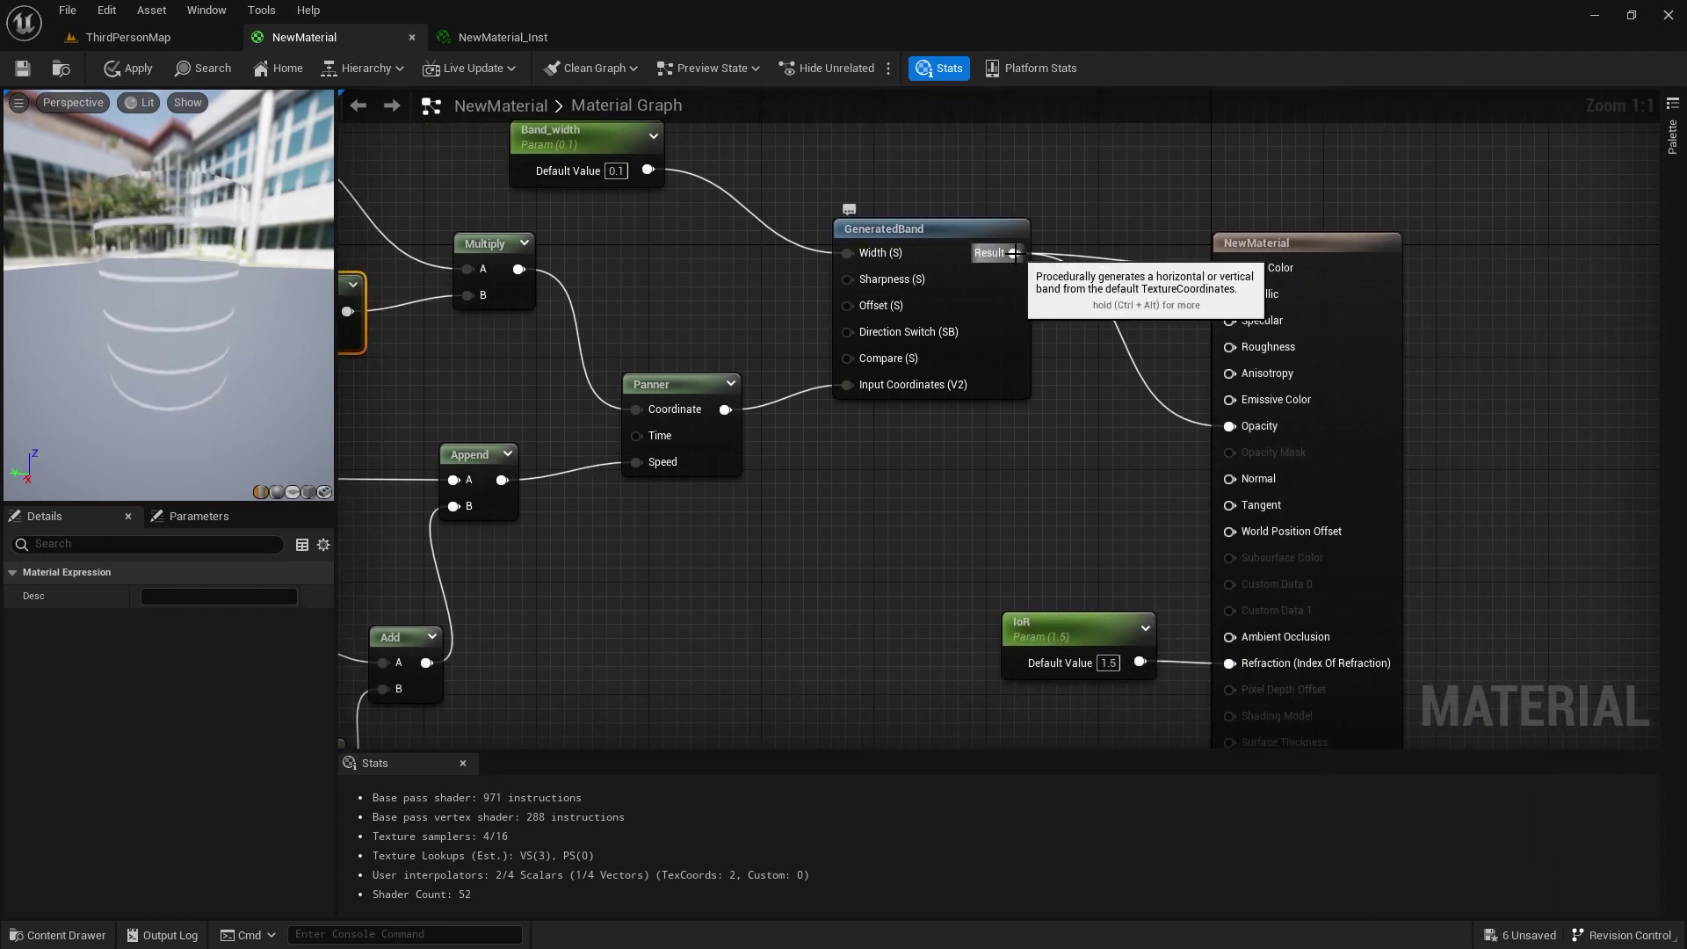
drag(1014, 253, 1225, 398)
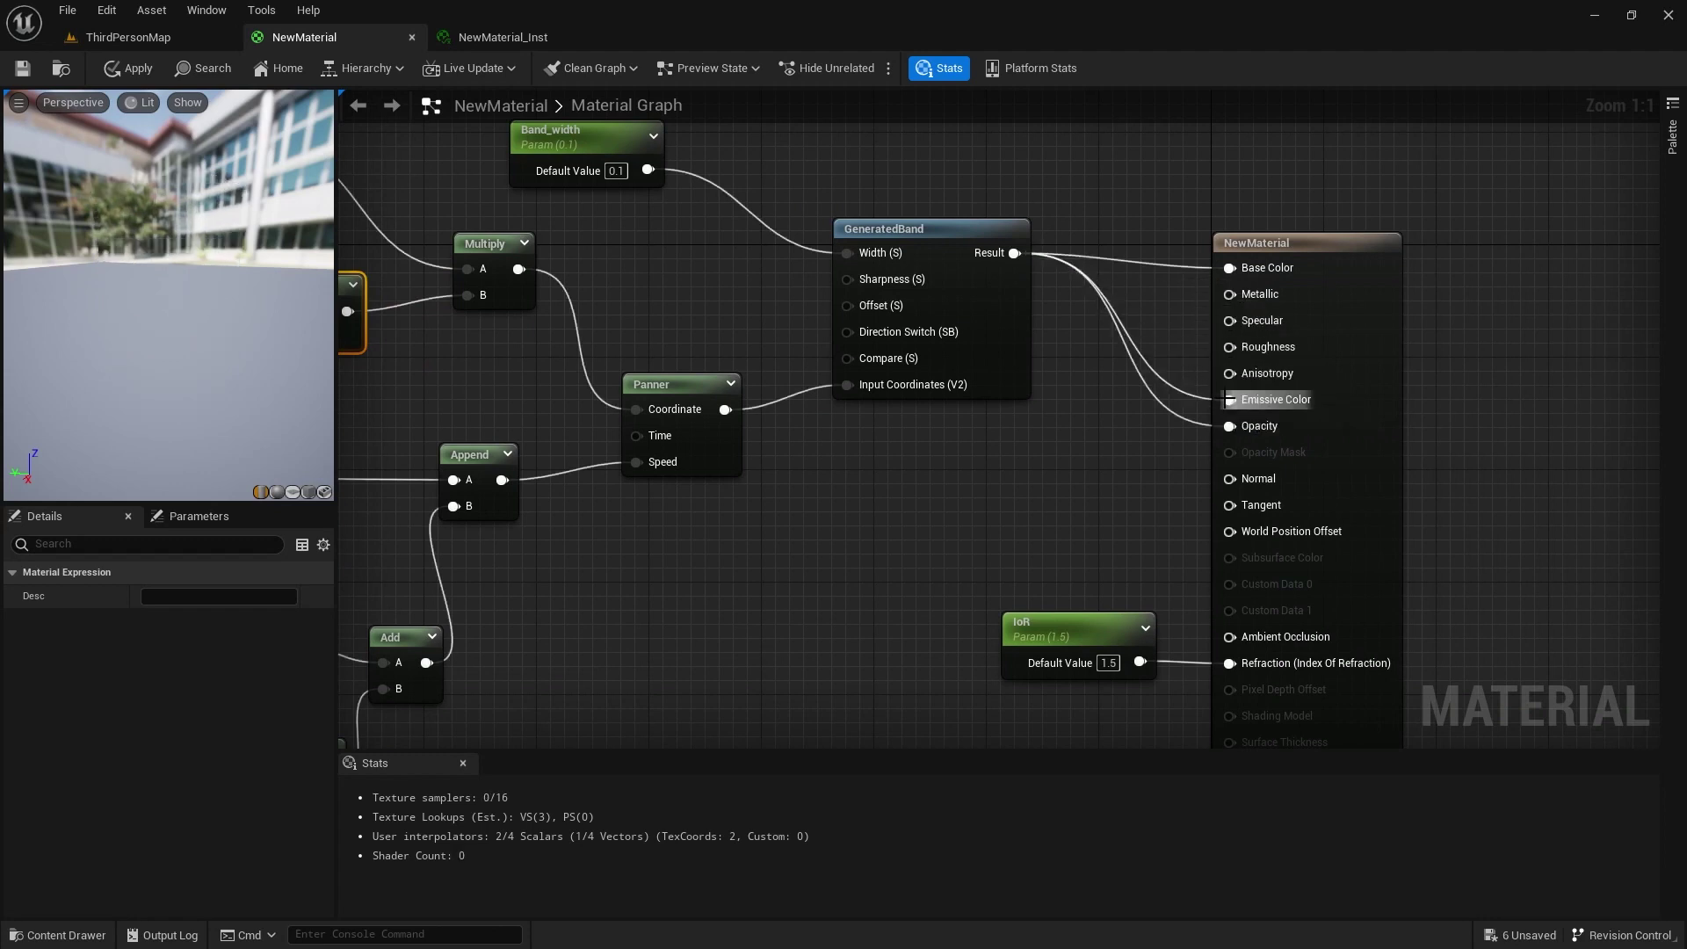
- Route GeneratedBand's Result through a Multiply with B = 5 into Emissive Color
click(1079, 400)
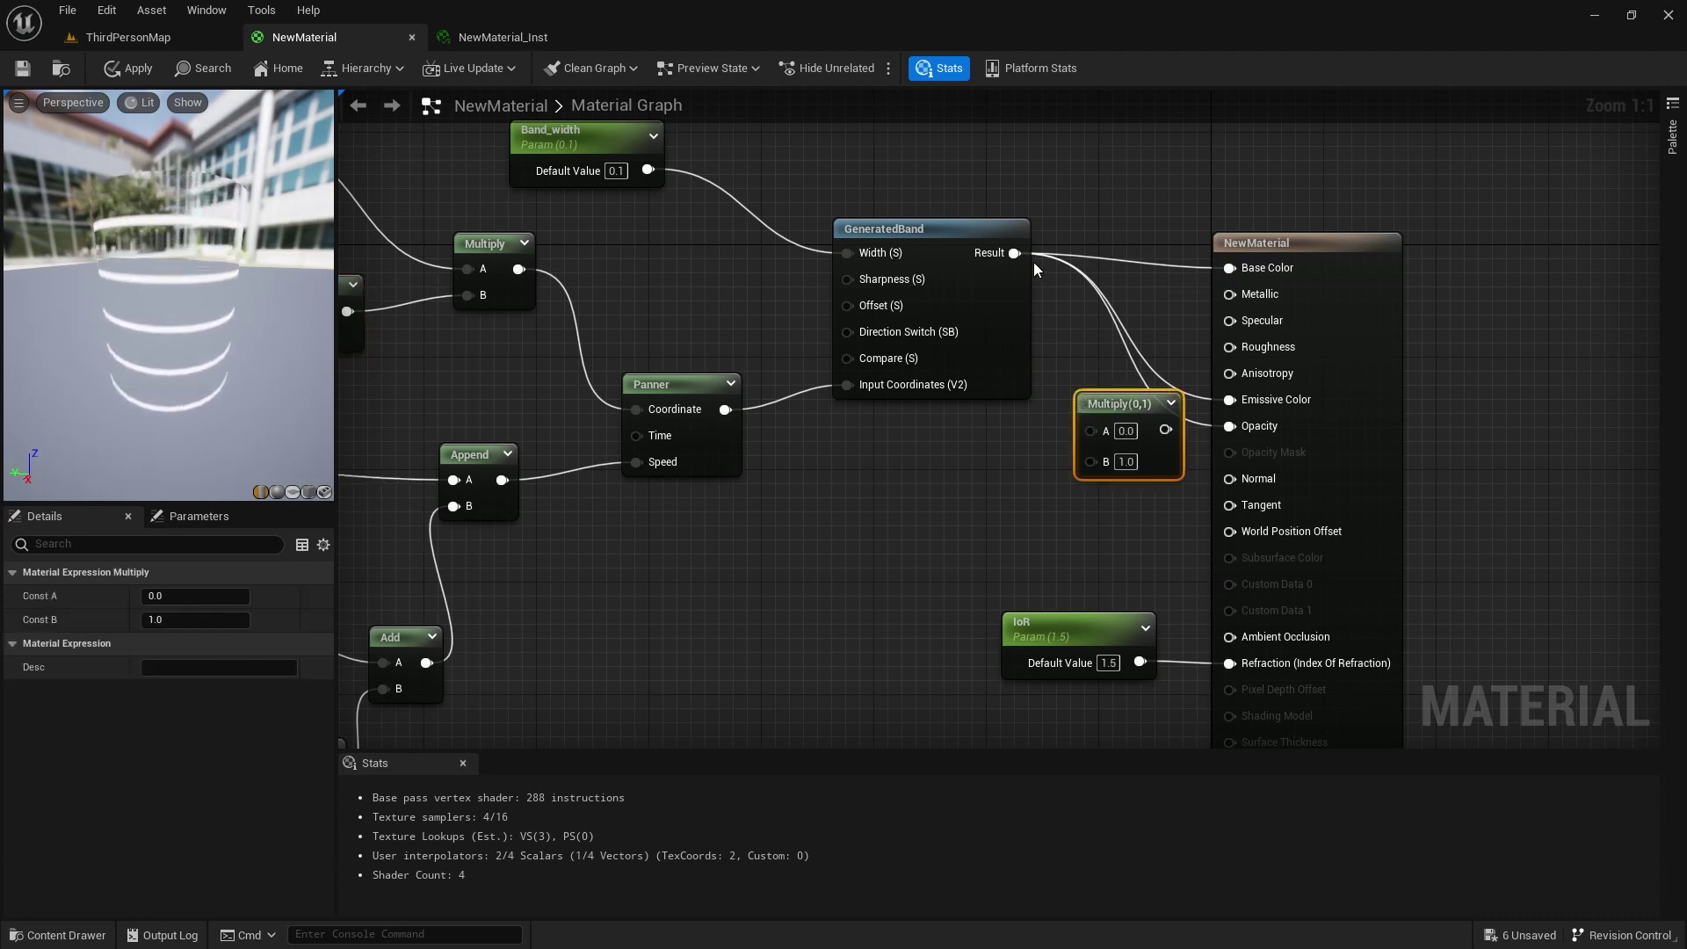
drag(1017, 257, 1230, 427)
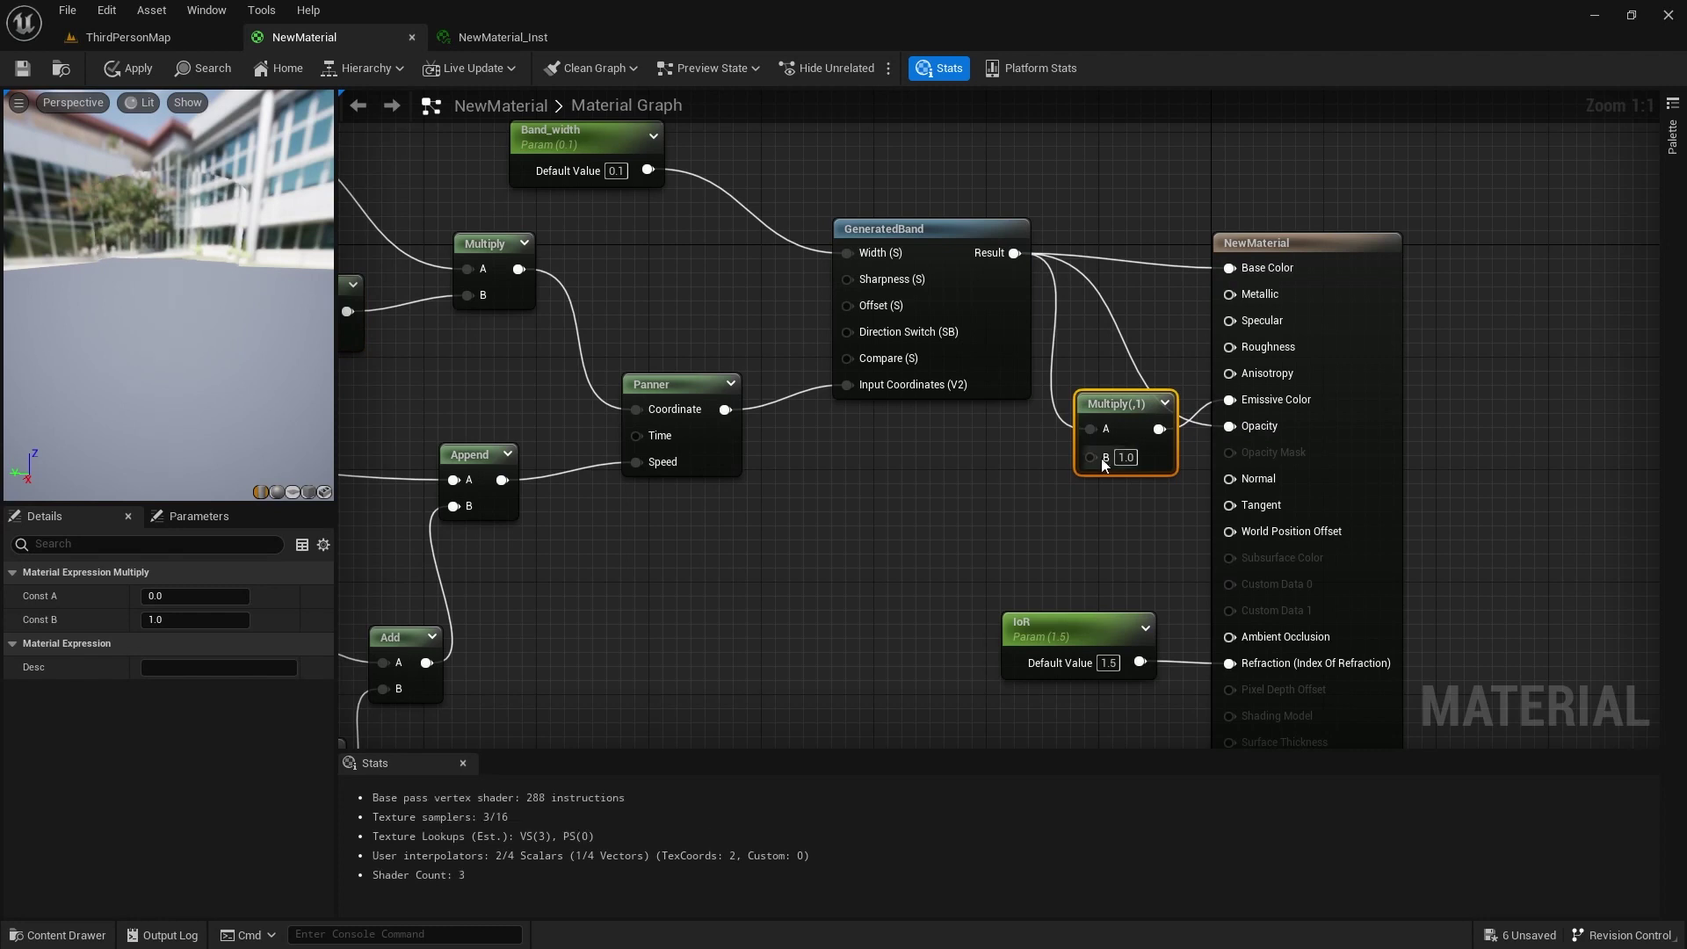
click(1128, 458)
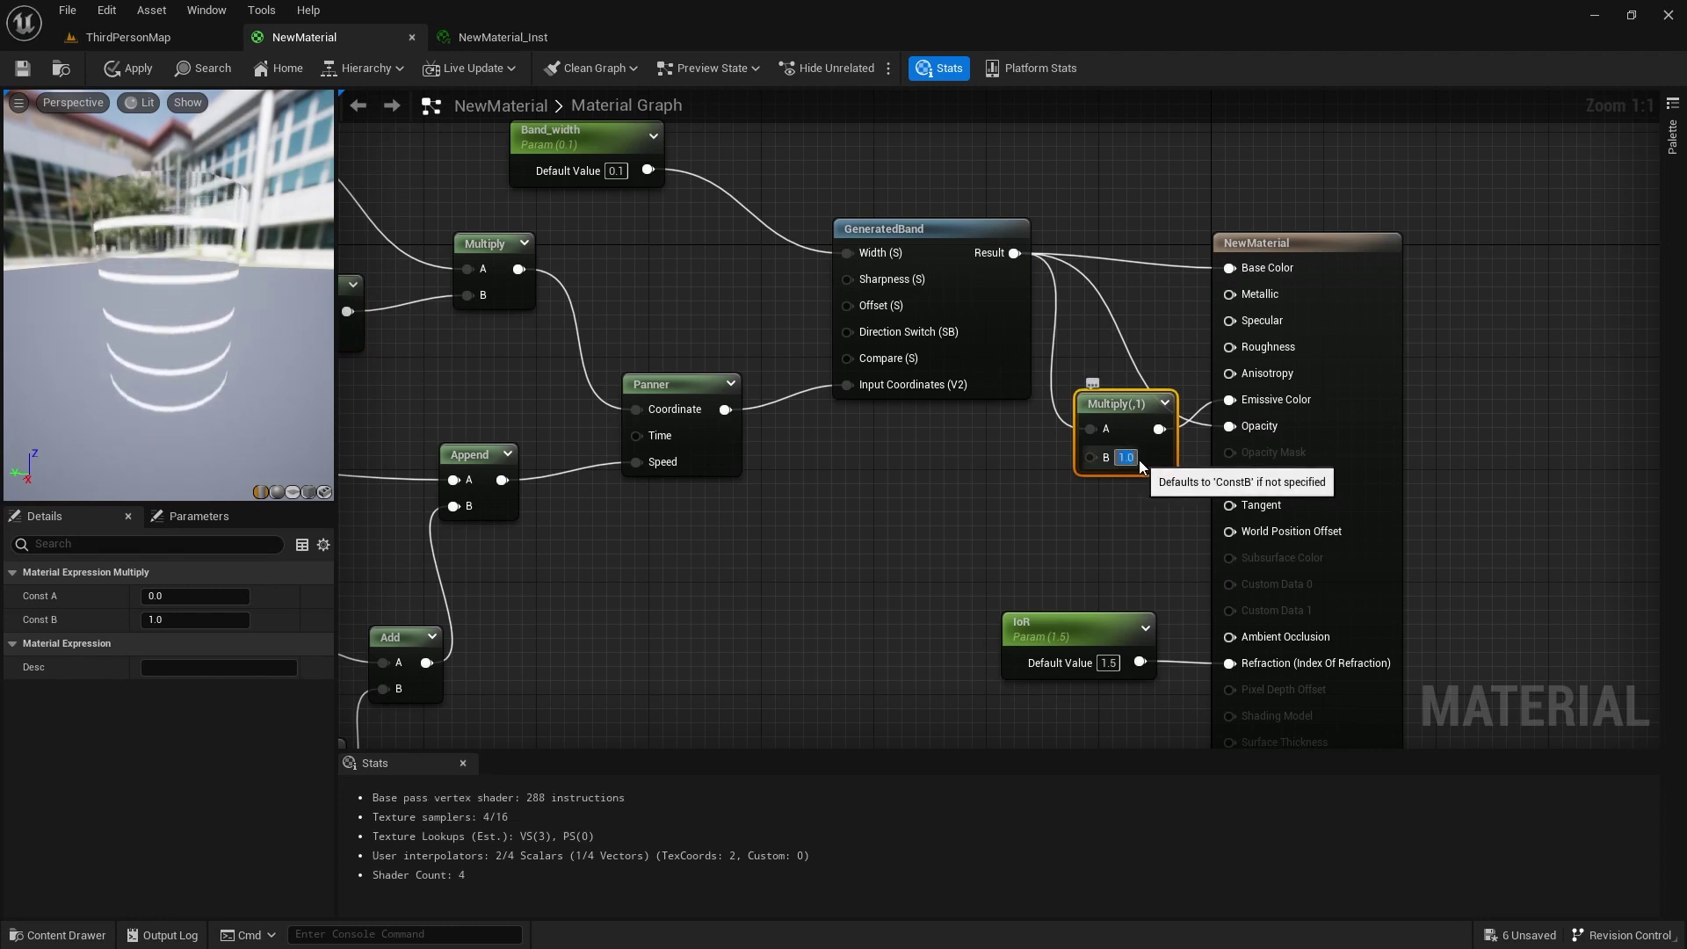
text(5)
key(Return)
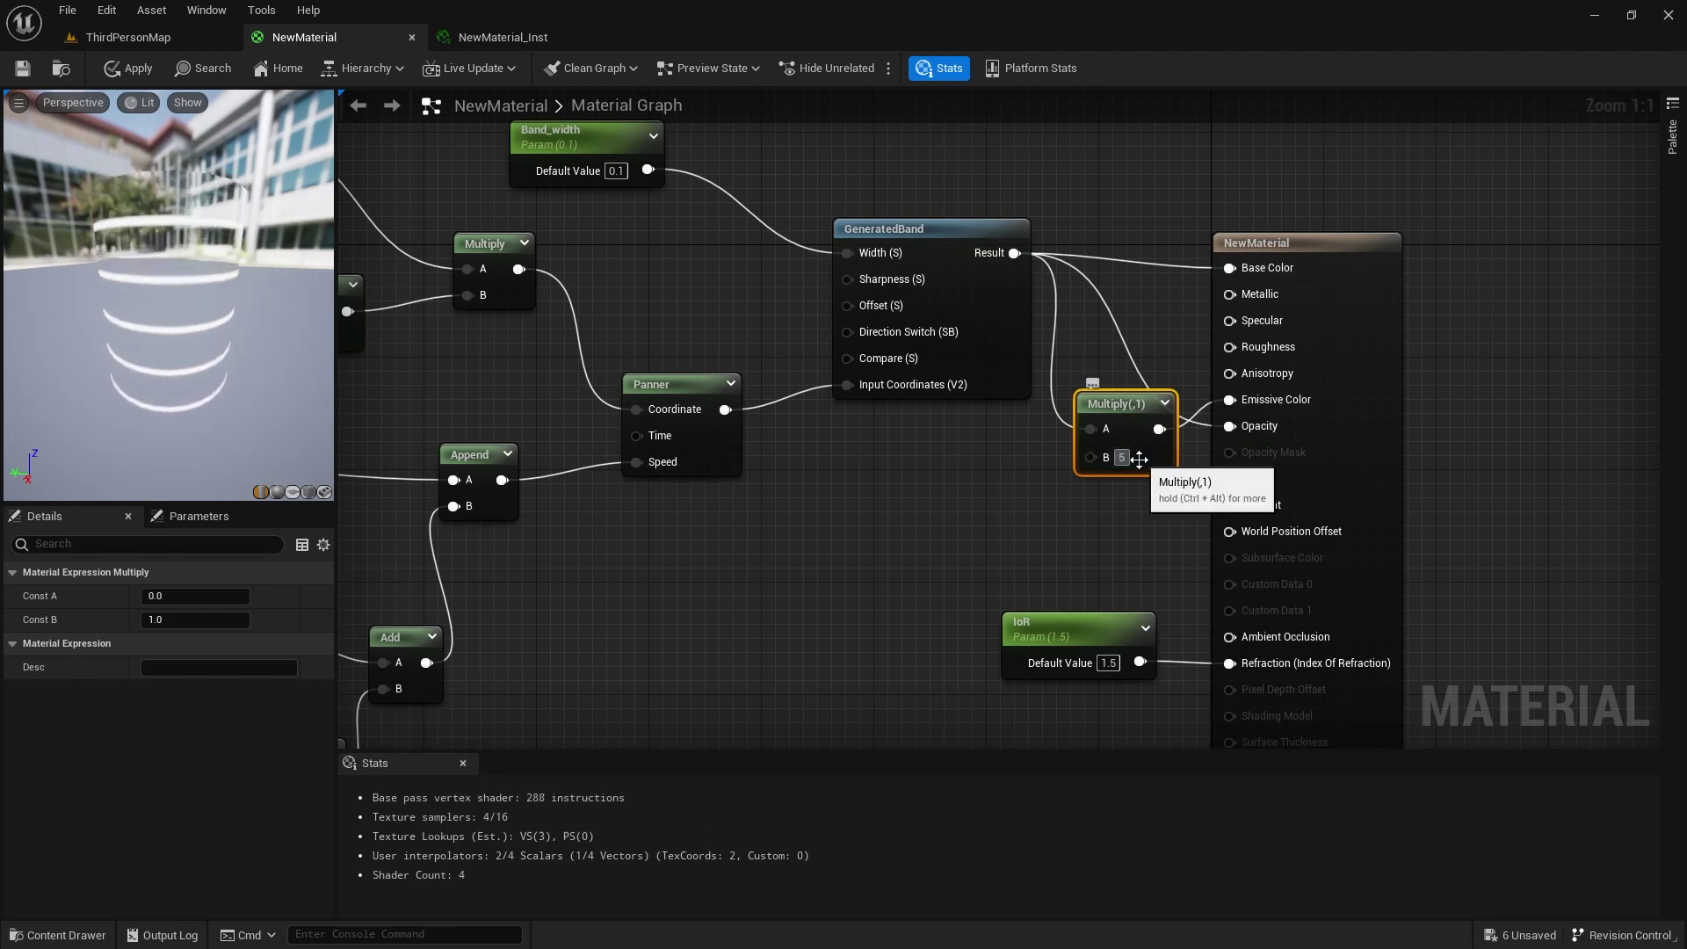
key(Return)
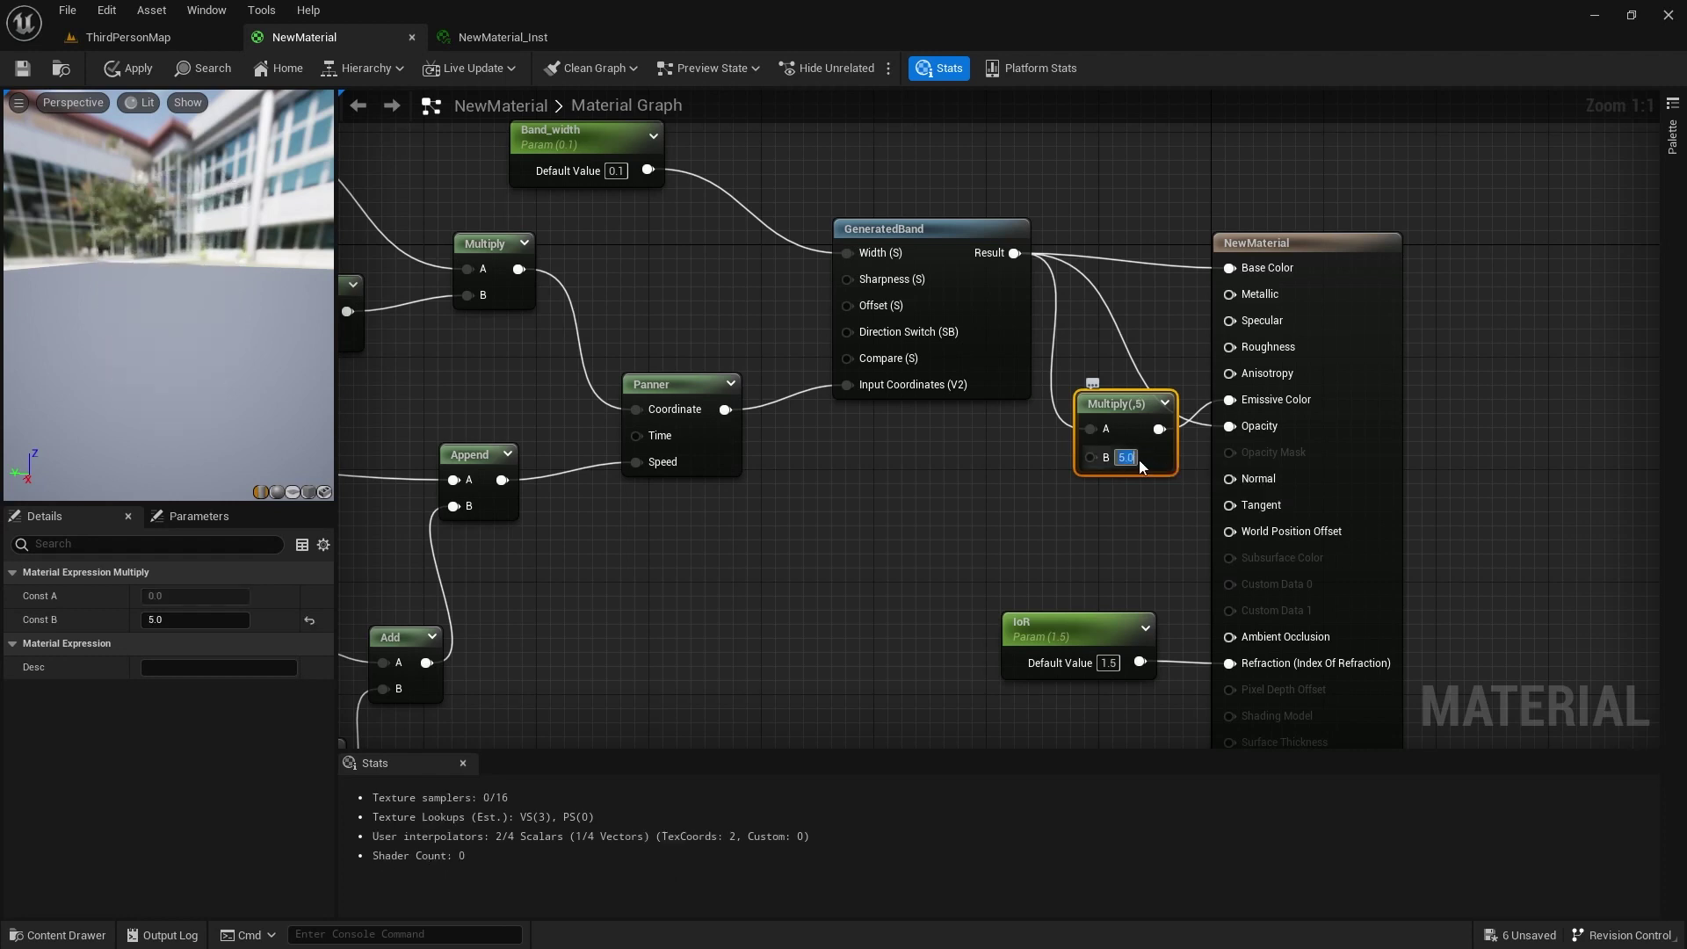